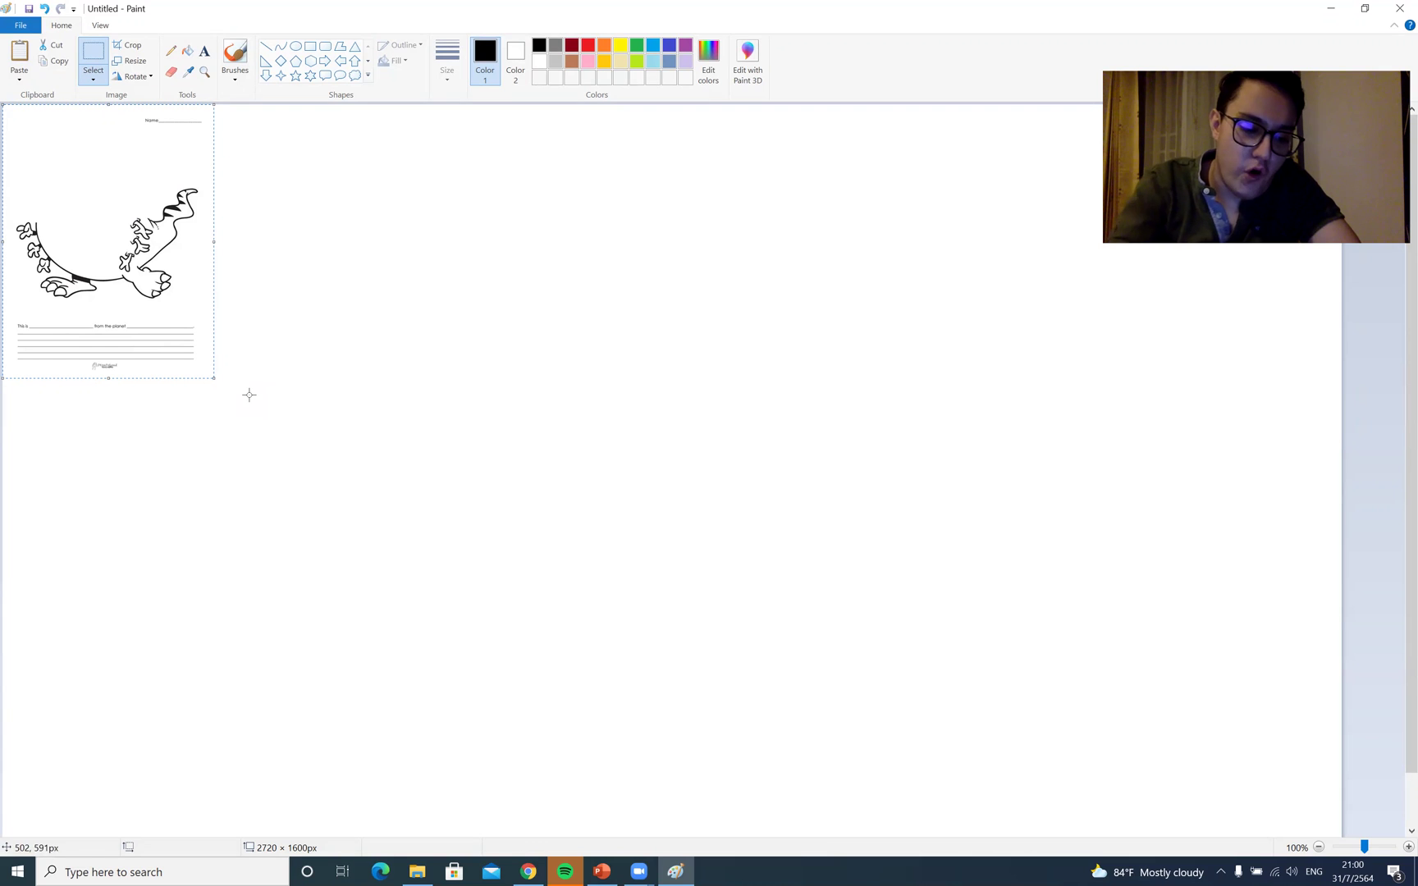
# Delete the selected worksheet image and rotate the blank canvas right 90° and by a further 180°
pyautogui.press('Delete')
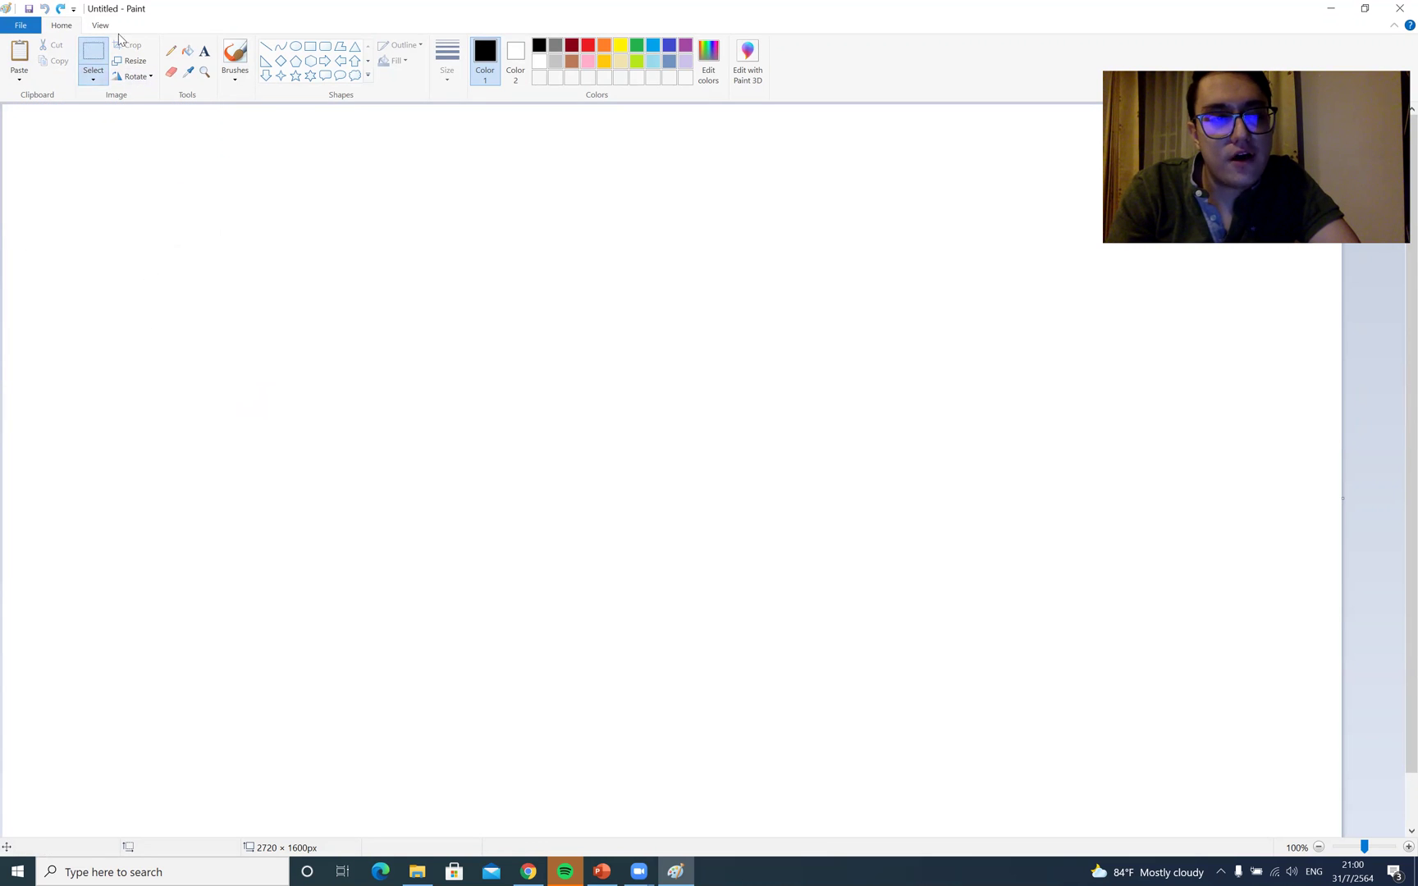
pyautogui.click(95, 82)
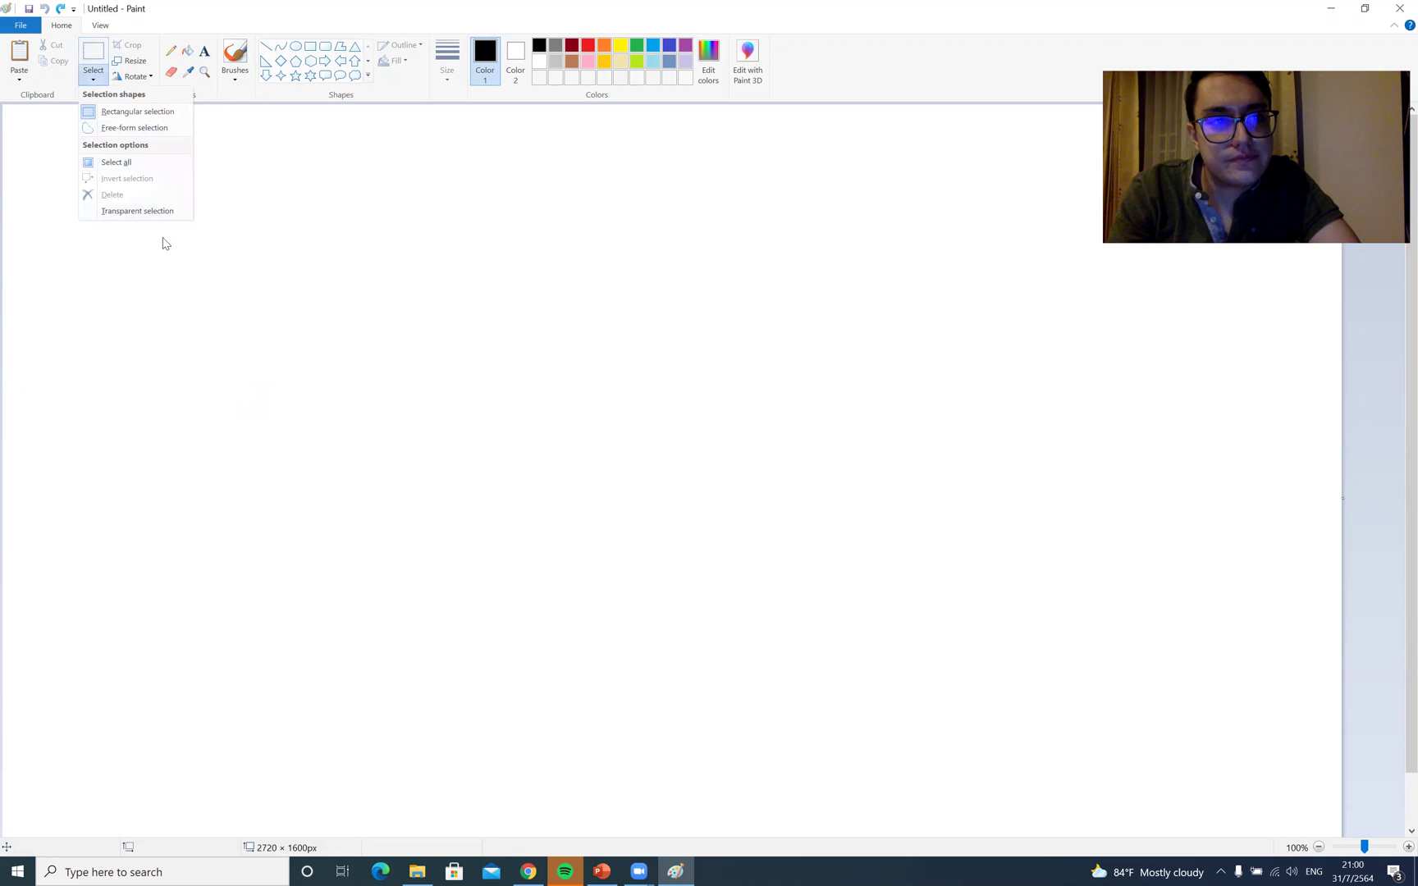
pyautogui.click(141, 77)
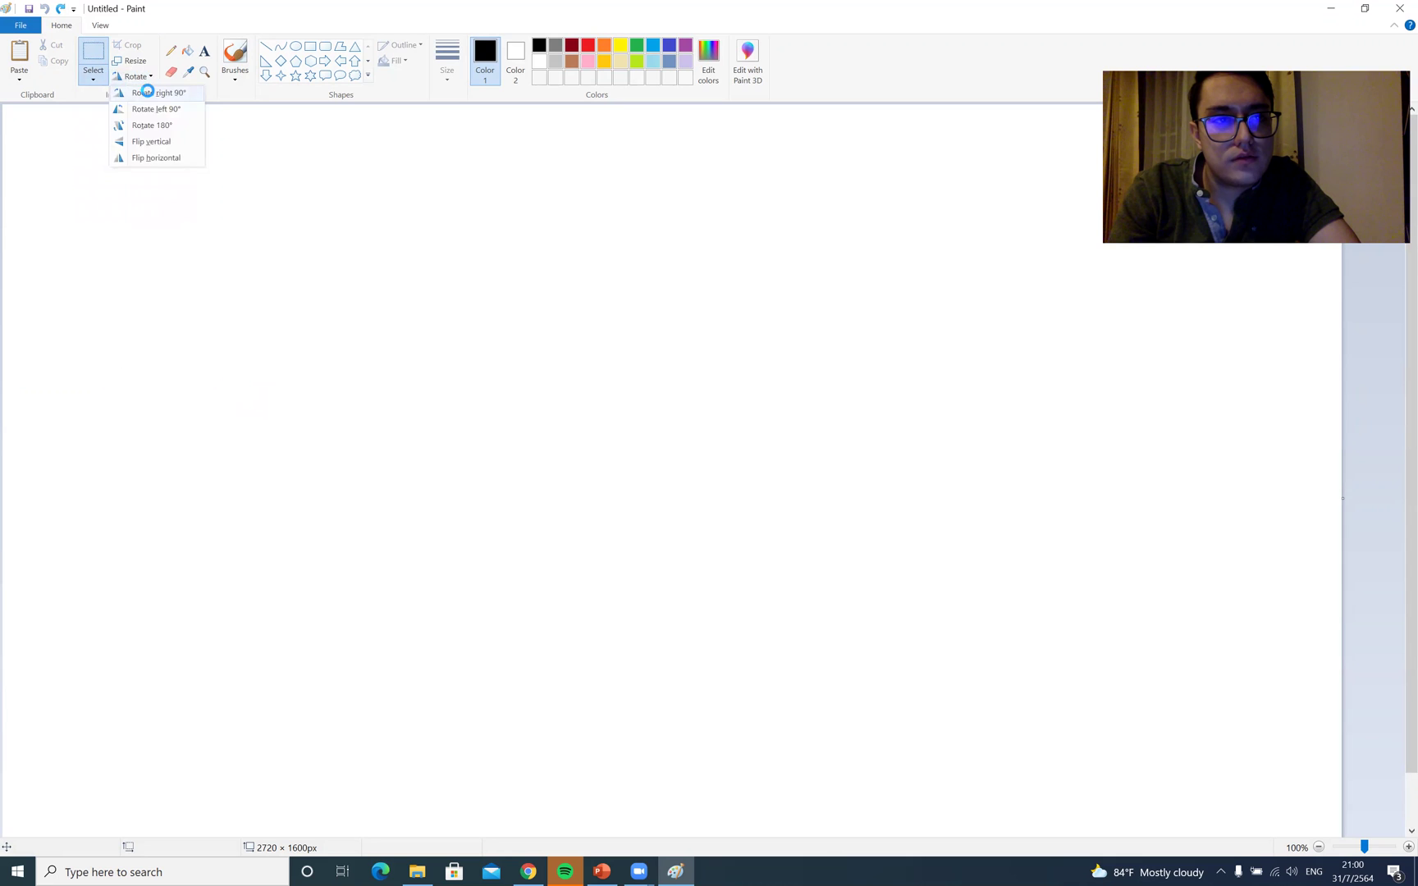
pyautogui.click(148, 96)
pyautogui.click(137, 80)
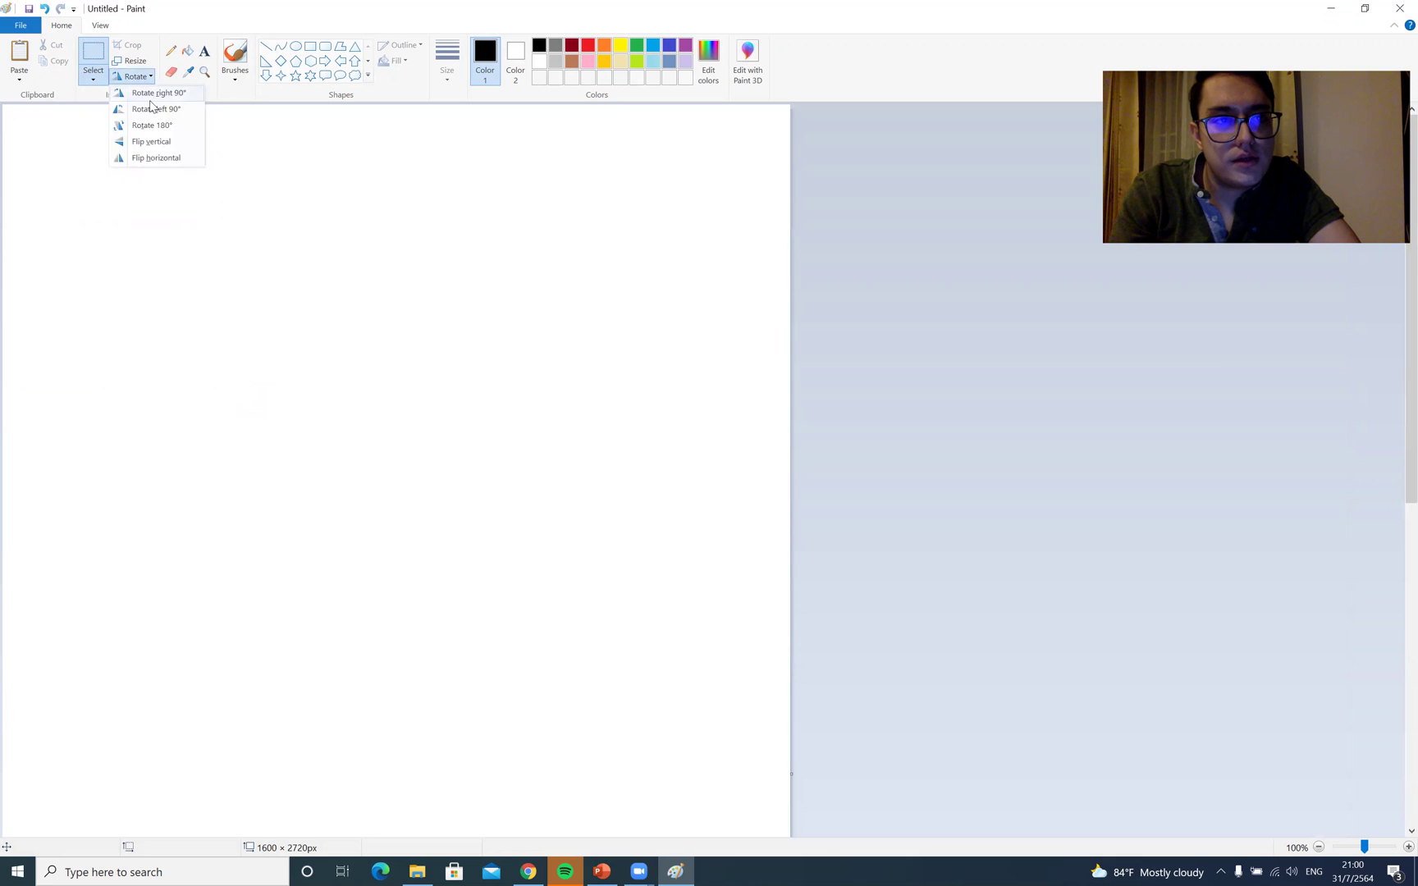
pyautogui.click(161, 125)
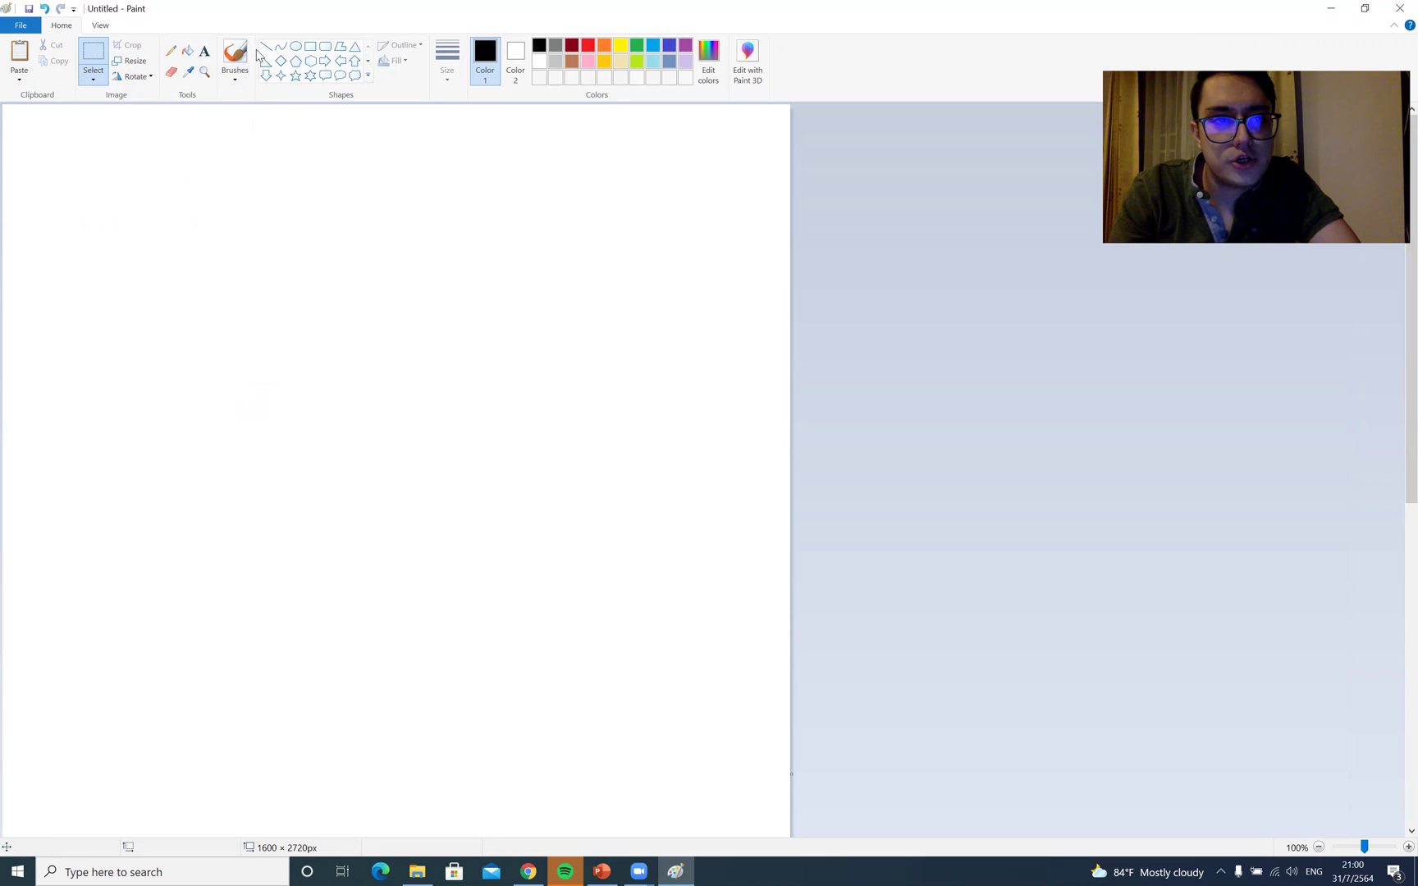
# Sketch several freehand curves and lines across the canvas with the Pencil, including a tall rounded shape beside a large hump
pyautogui.click(171, 52)
pyautogui.moveTo(122, 508)
pyautogui.mouseDown()
pyautogui.moveTo(136, 425)
pyautogui.moveTo(193, 318)
pyautogui.moveTo(293, 274)
pyautogui.moveTo(396, 377)
pyautogui.moveTo(482, 523)
pyautogui.moveTo(592, 530)
pyautogui.moveTo(614, 501)
pyautogui.mouseUp()
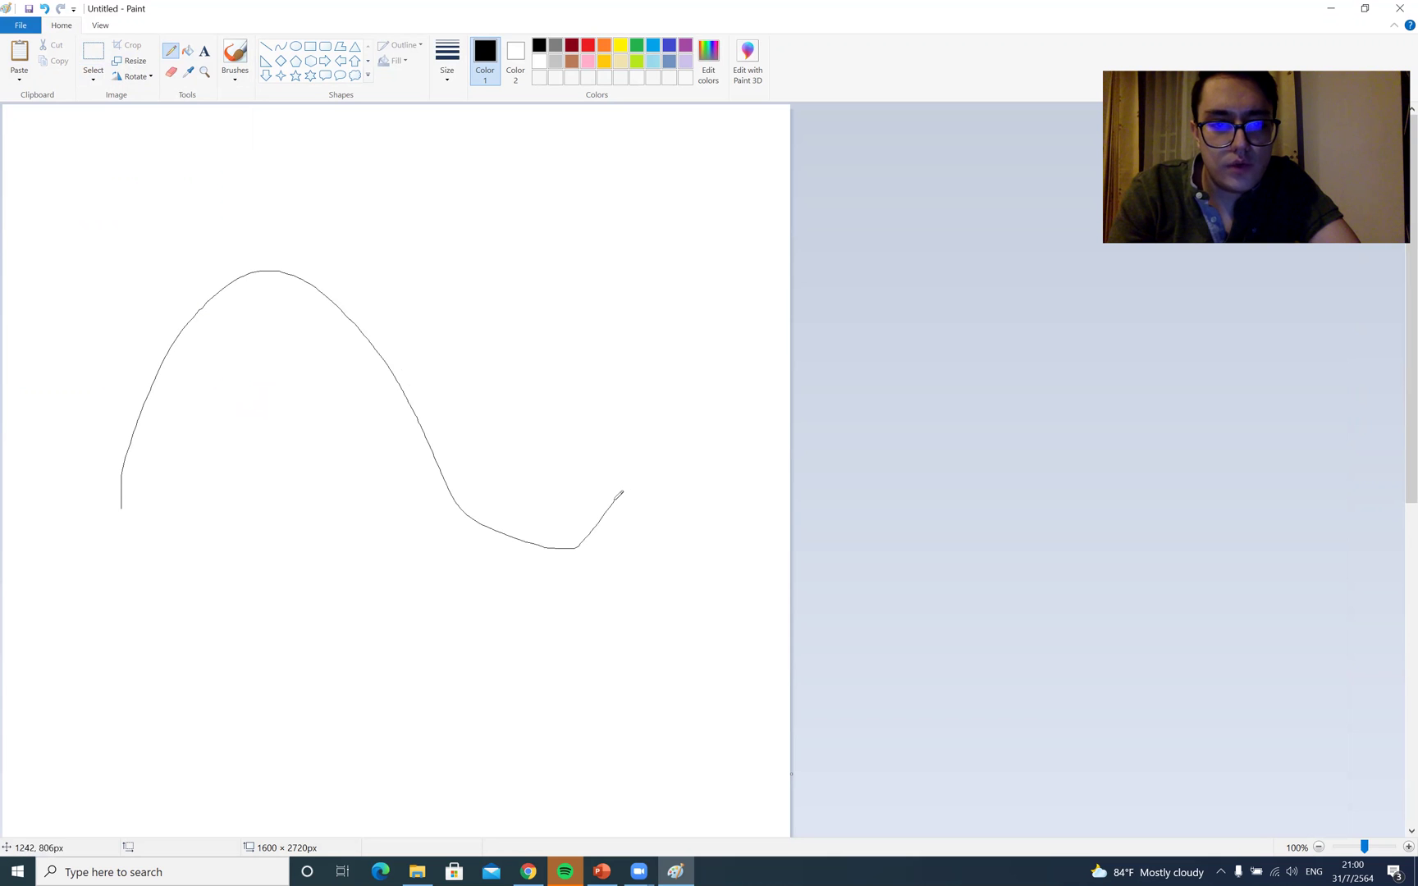
pyautogui.moveTo(126, 508)
pyautogui.mouseDown()
pyautogui.moveTo(84, 601)
pyautogui.moveTo(790, 604)
pyautogui.mouseUp()
pyautogui.moveTo(69, 705)
pyautogui.mouseDown()
pyautogui.moveTo(253, 766)
pyautogui.moveTo(391, 717)
pyautogui.moveTo(462, 721)
pyautogui.moveTo(637, 634)
pyautogui.moveTo(740, 714)
pyautogui.mouseUp()
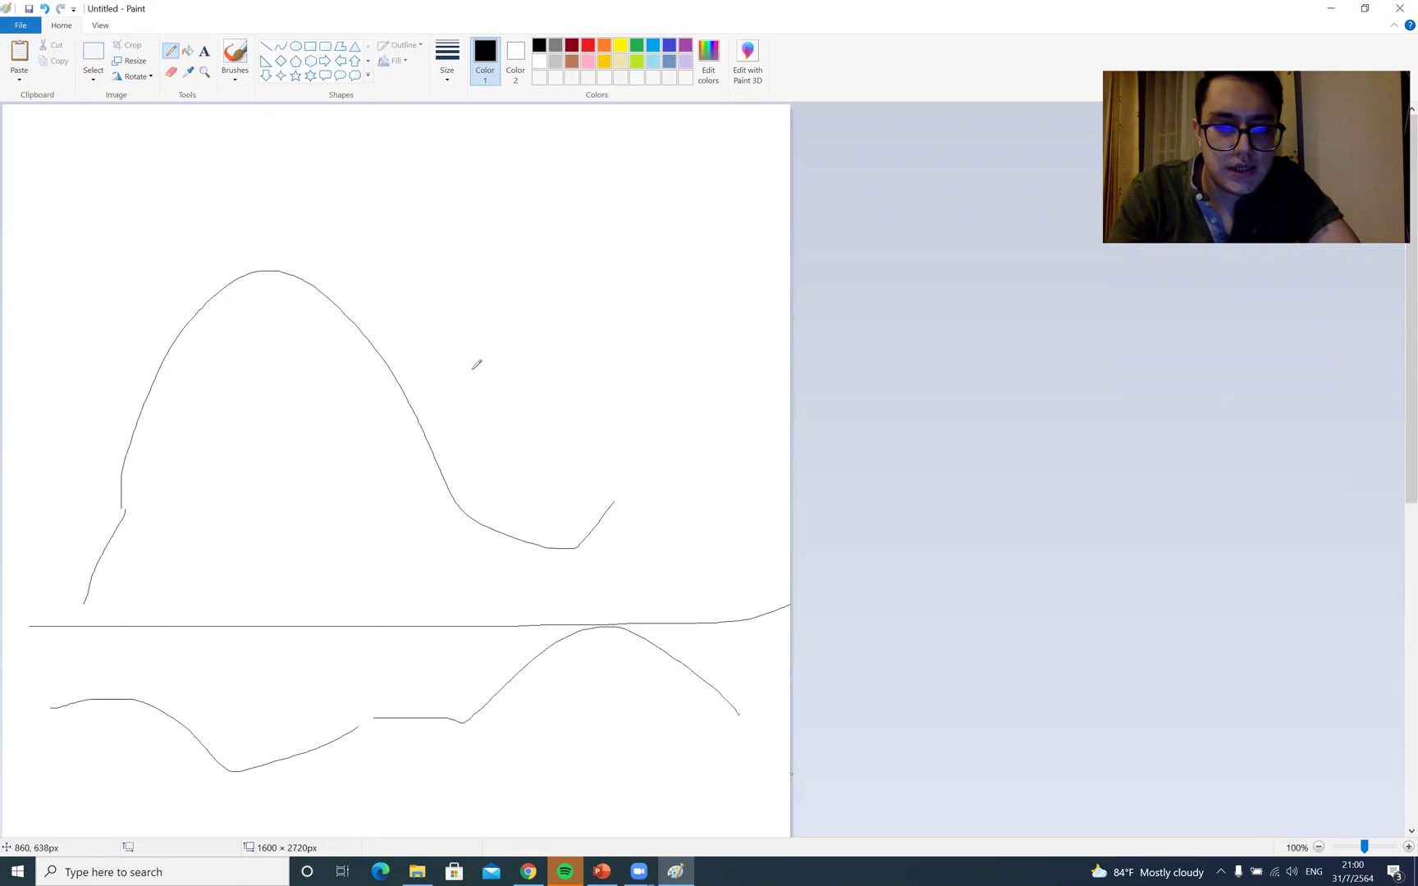
pyautogui.moveTo(681, 627)
pyautogui.mouseDown()
pyautogui.moveTo(625, 283)
pyautogui.moveTo(681, 485)
pyautogui.moveTo(768, 643)
pyautogui.mouseUp()
pyautogui.moveTo(600, 515)
pyautogui.mouseDown()
pyautogui.moveTo(658, 179)
pyautogui.moveTo(773, 371)
pyautogui.moveTo(649, 557)
pyautogui.moveTo(552, 512)
pyautogui.mouseUp()
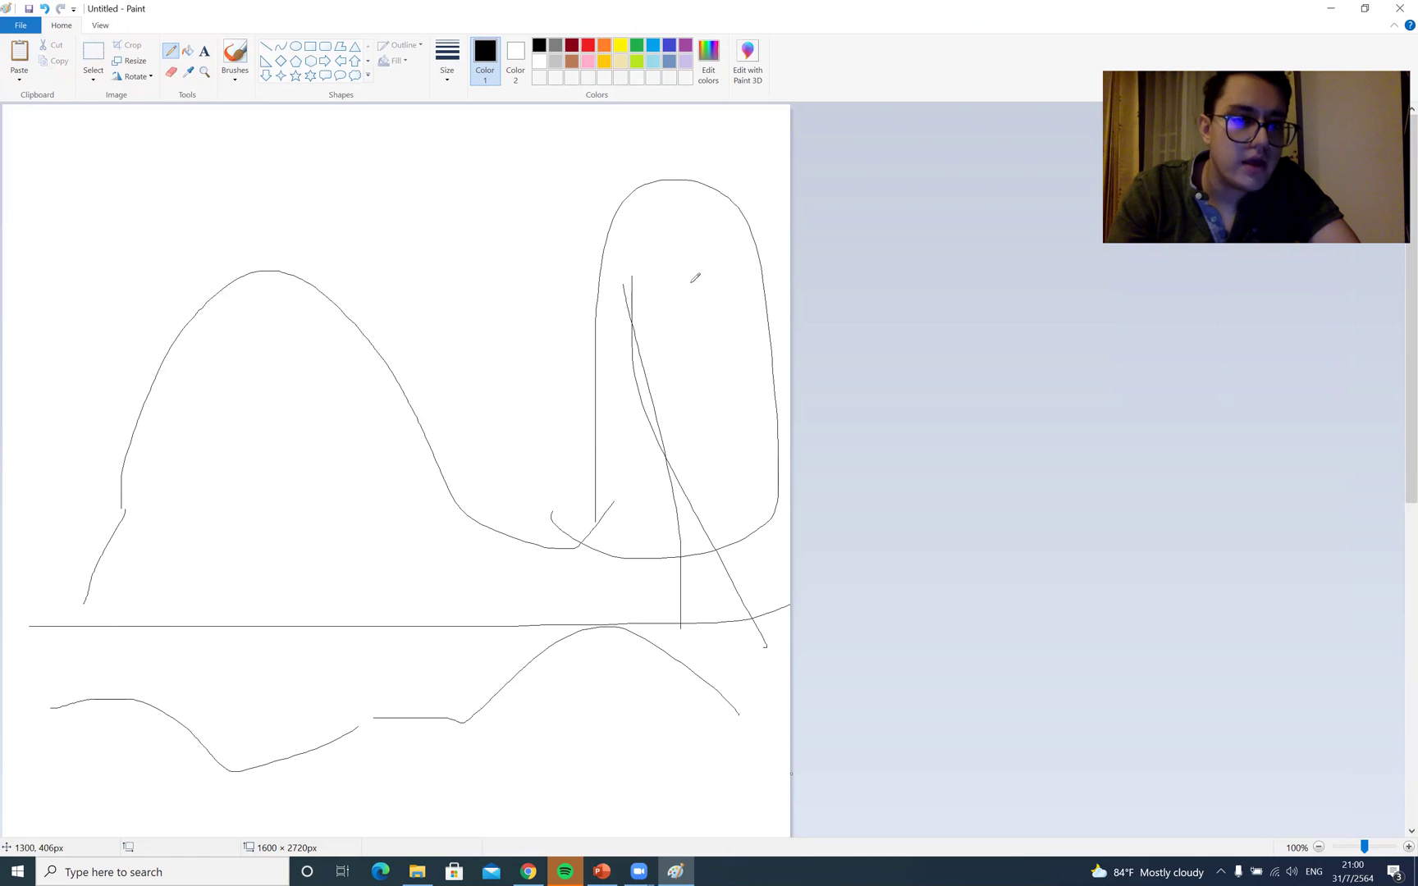
pyautogui.moveTo(673, 243); pyautogui.dragTo(764, 277)
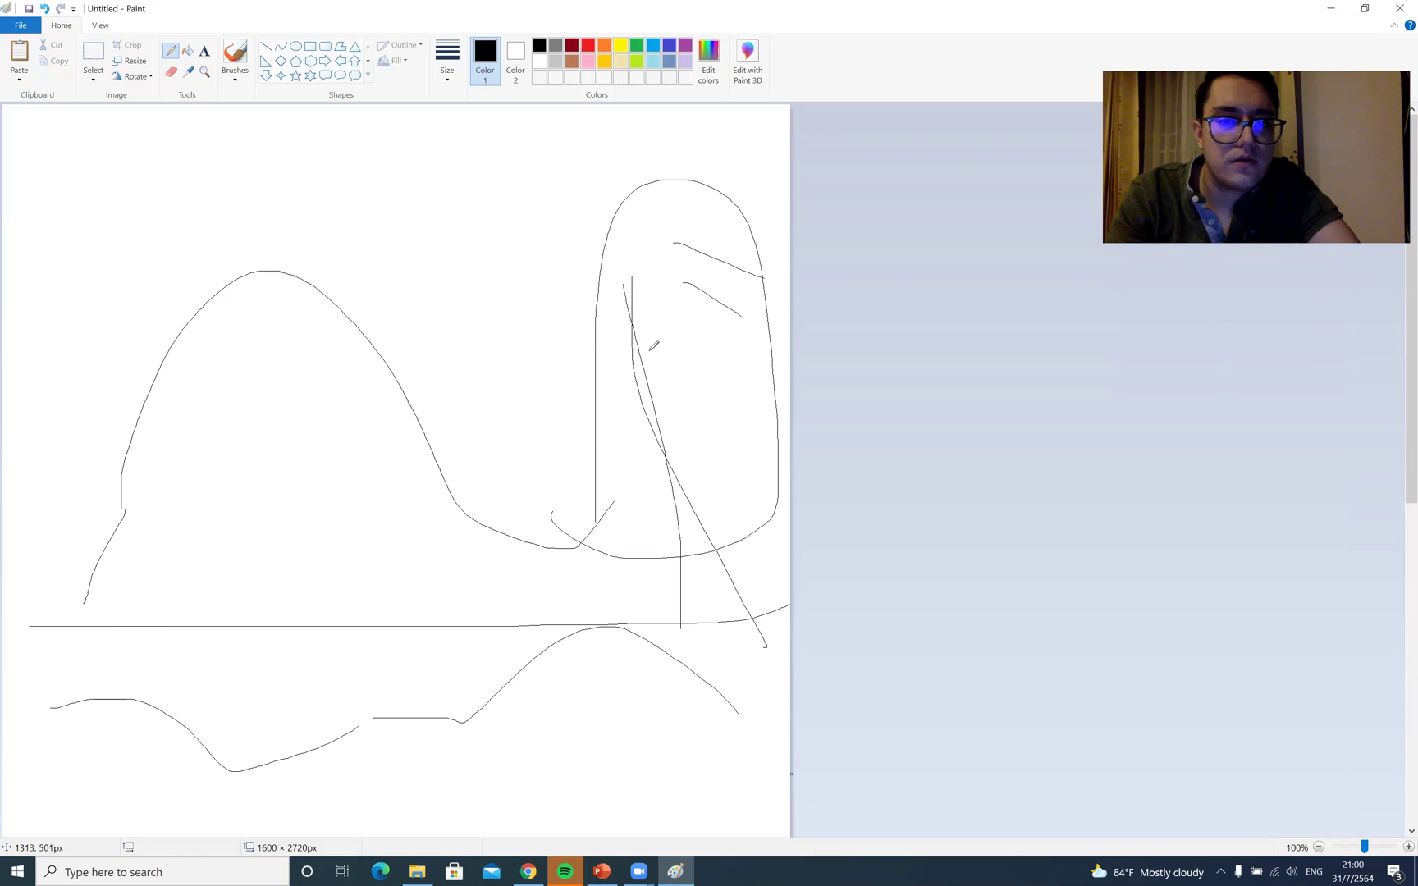
# Try to fill the area beneath the large hump with black, and undo the fill
pyautogui.click(184, 53)
pyautogui.click(375, 481)
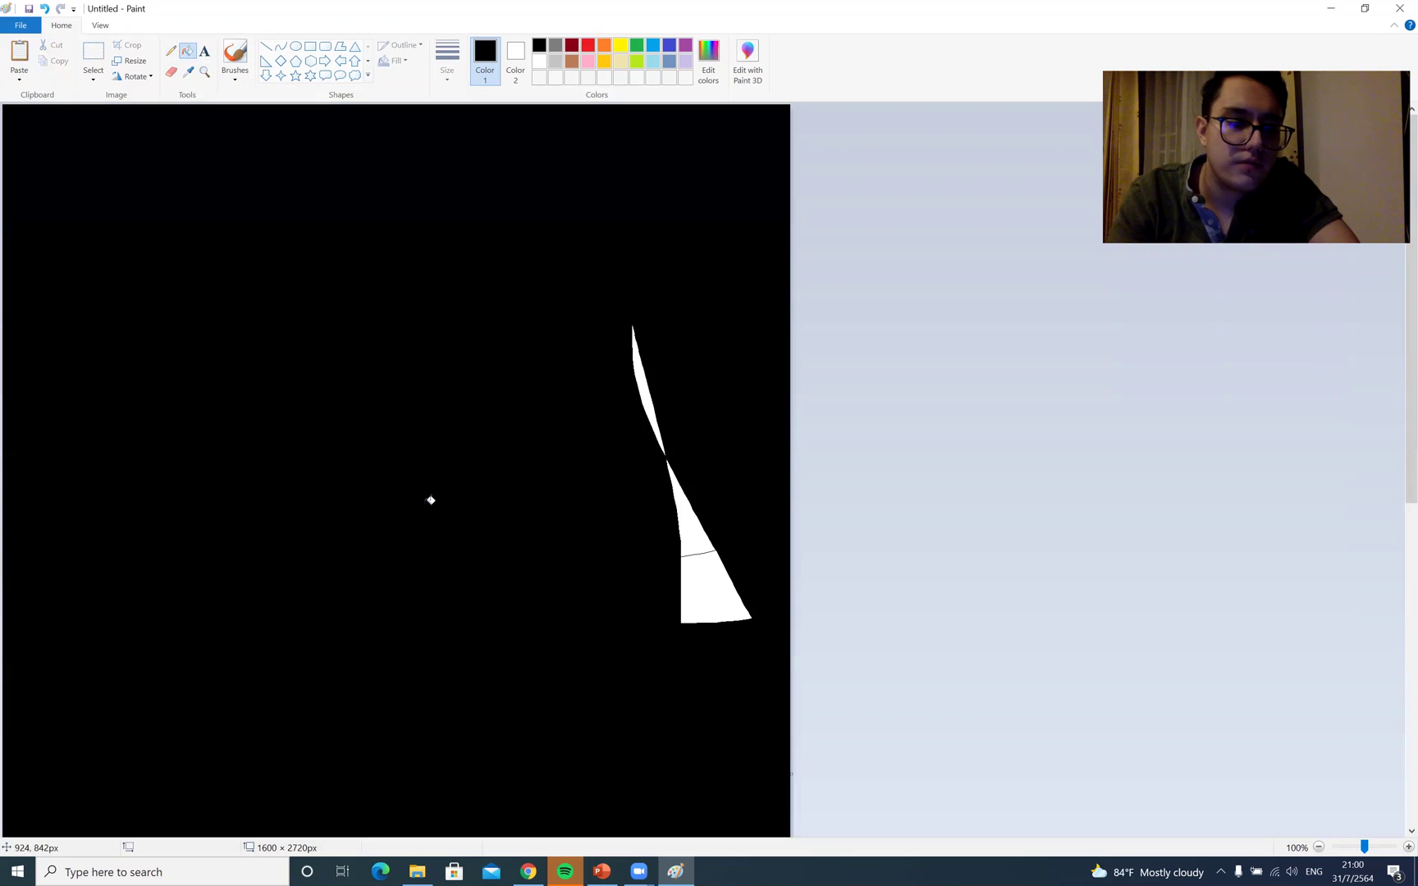
pyautogui.hotkey('ctrl', 'z')
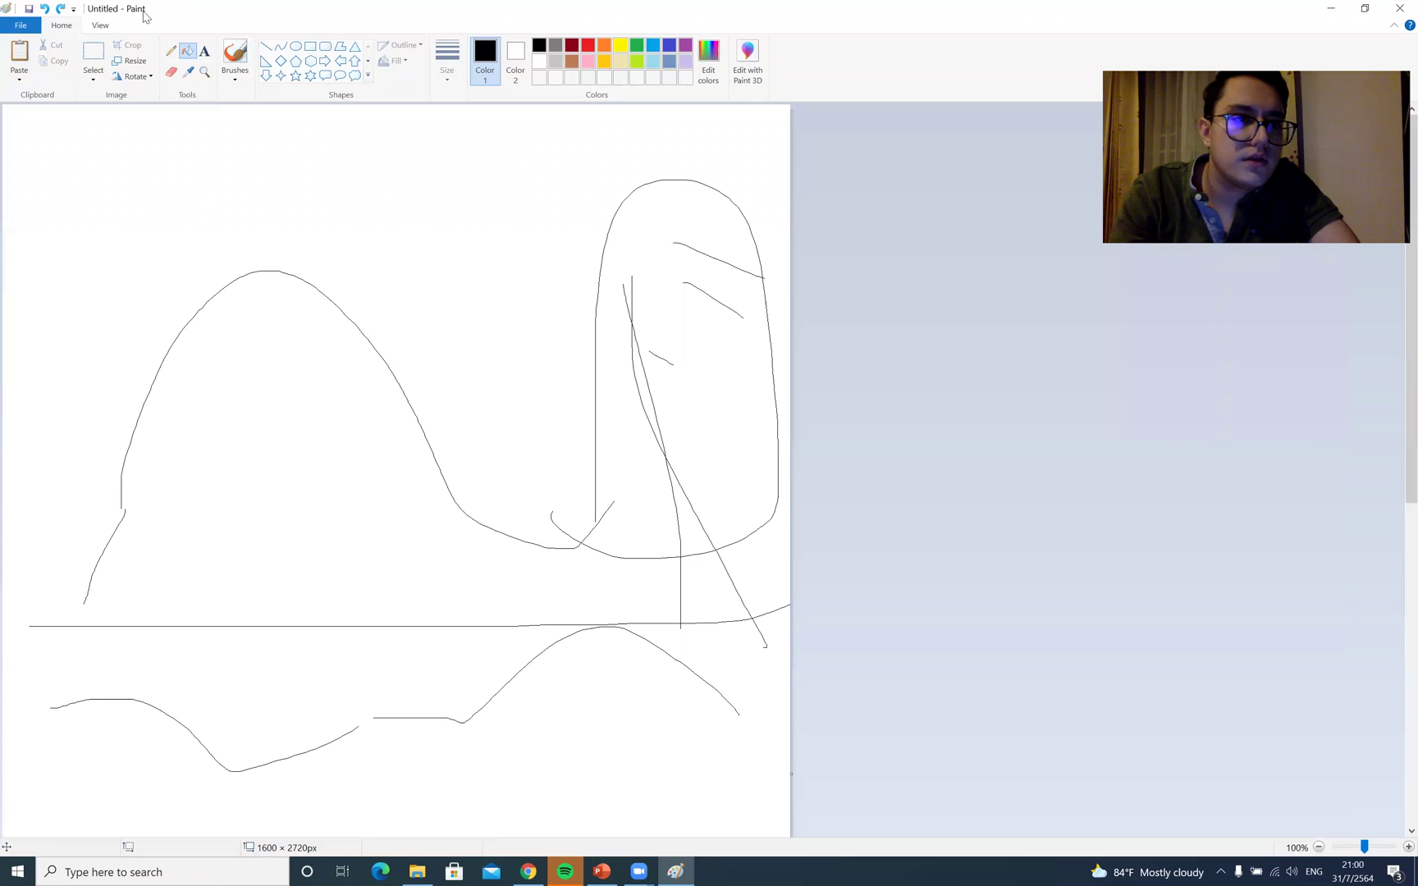
# Select the entire canvas and delete all the pencil drawings
pyautogui.click(94, 77)
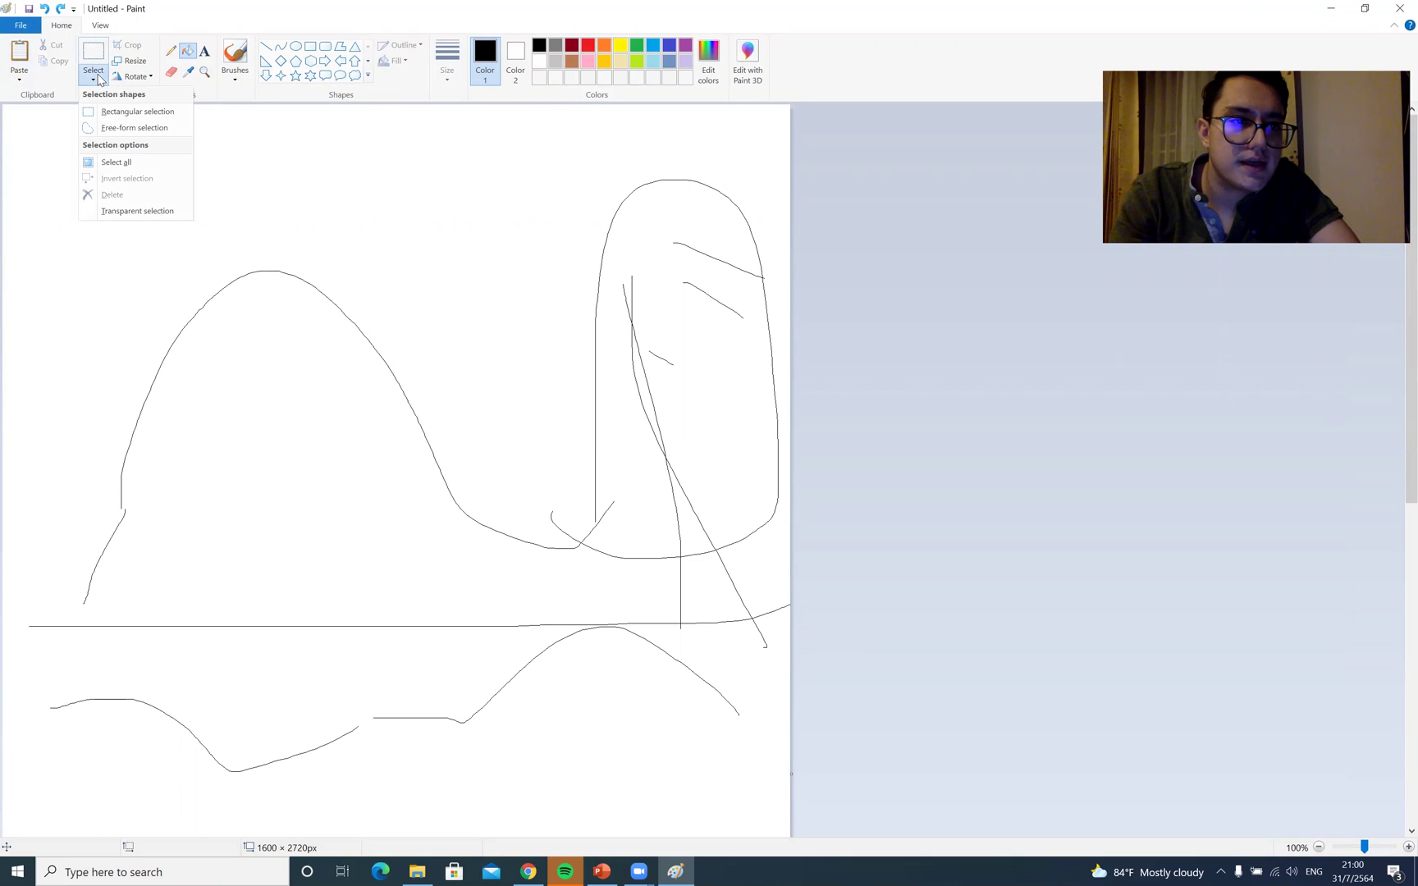
pyautogui.click(116, 162)
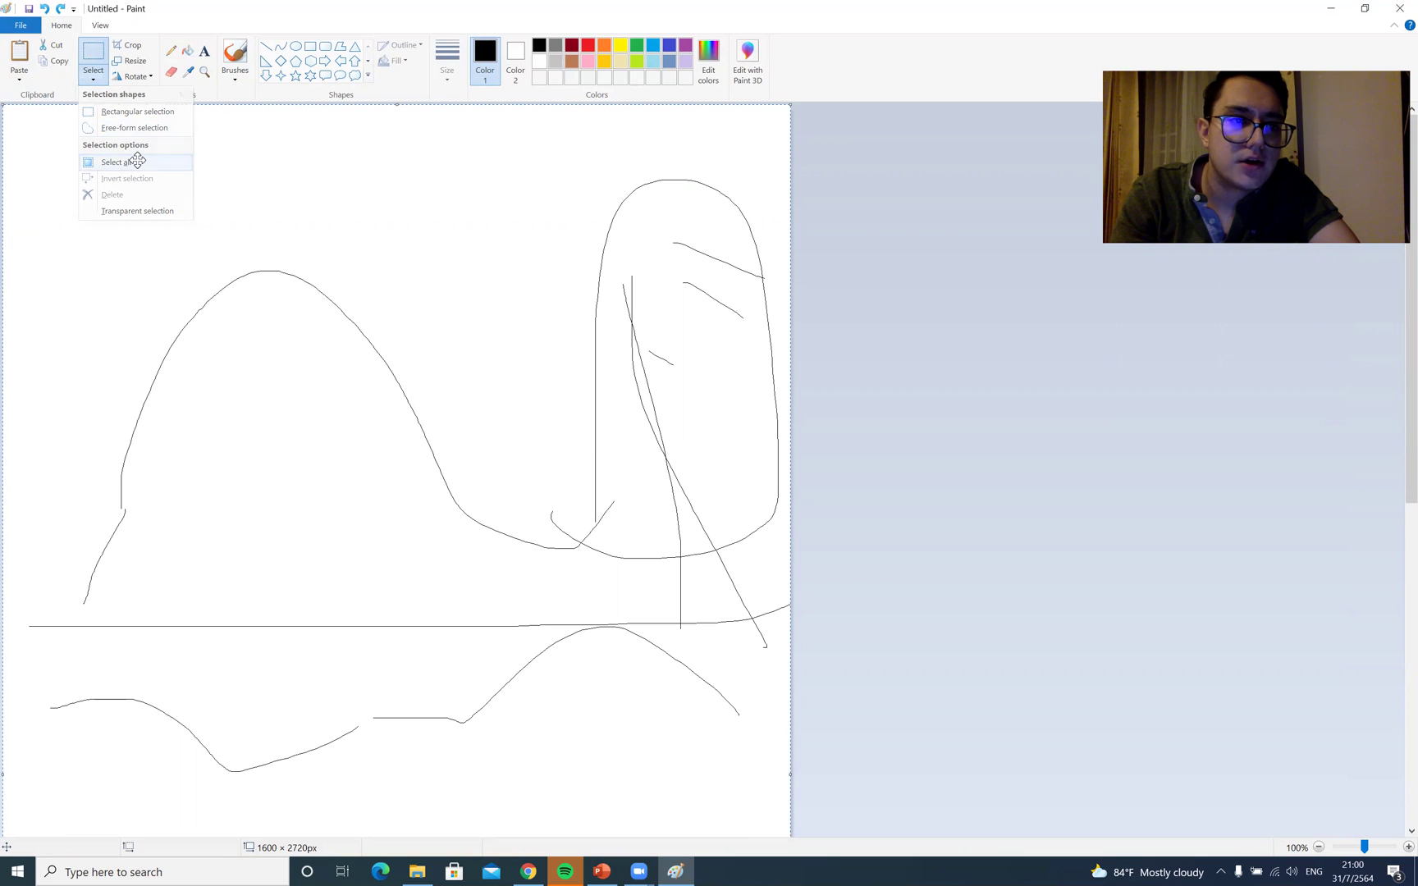
pyautogui.click(93, 77)
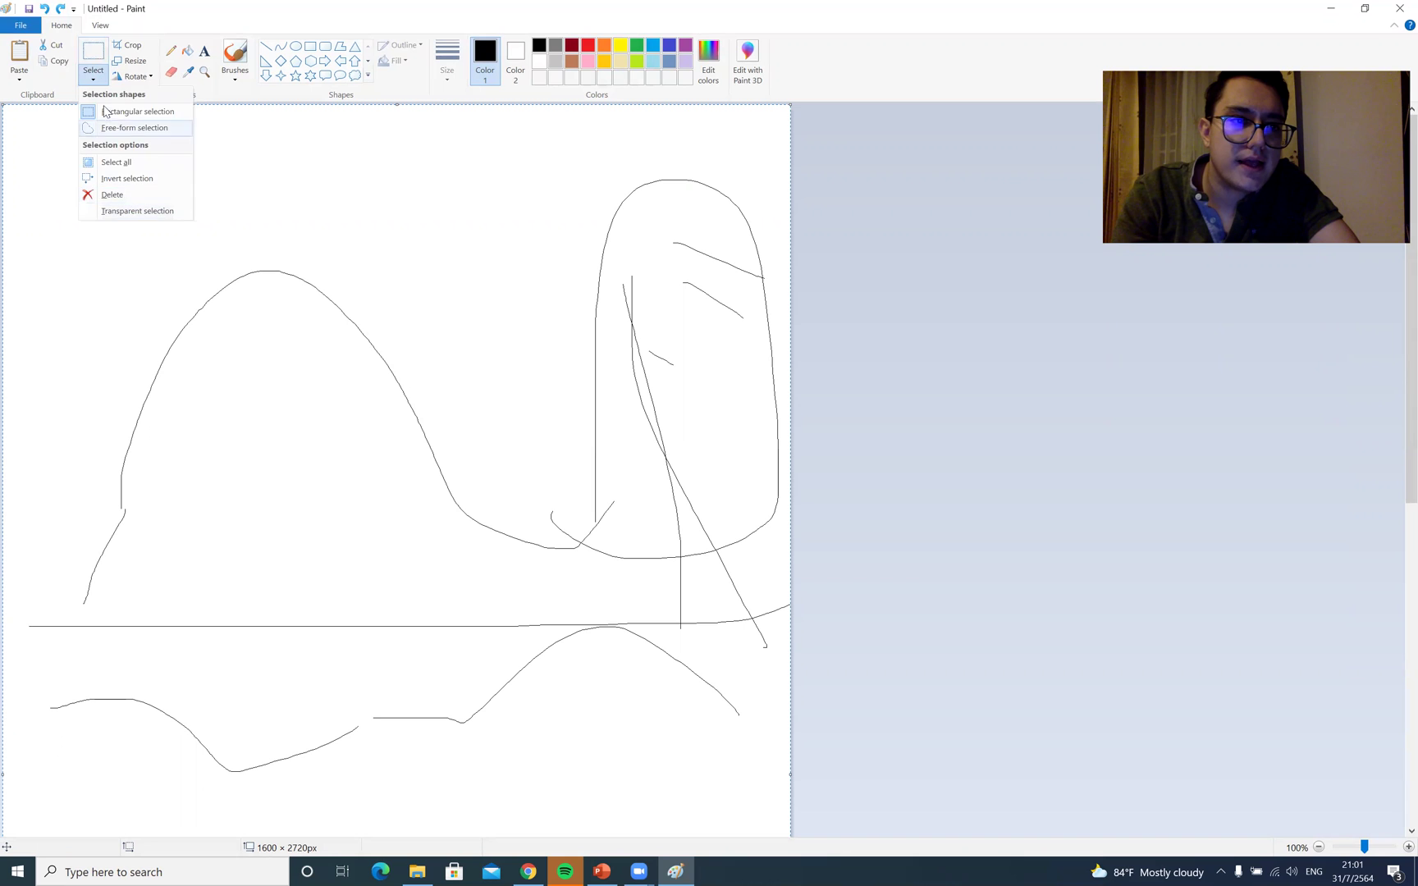
pyautogui.click(92, 65)
pyautogui.click(94, 79)
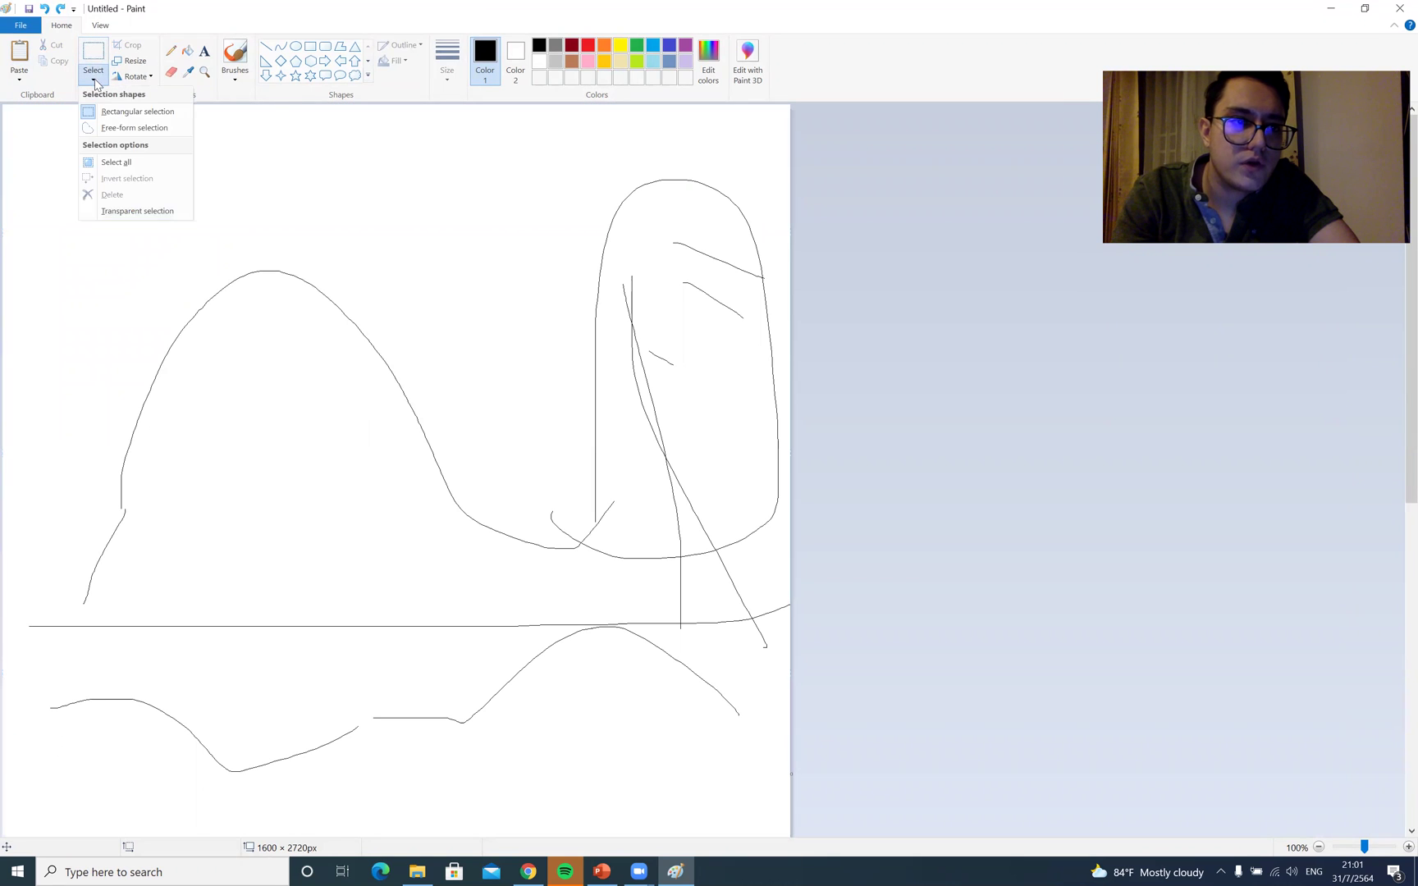
pyautogui.click(115, 160)
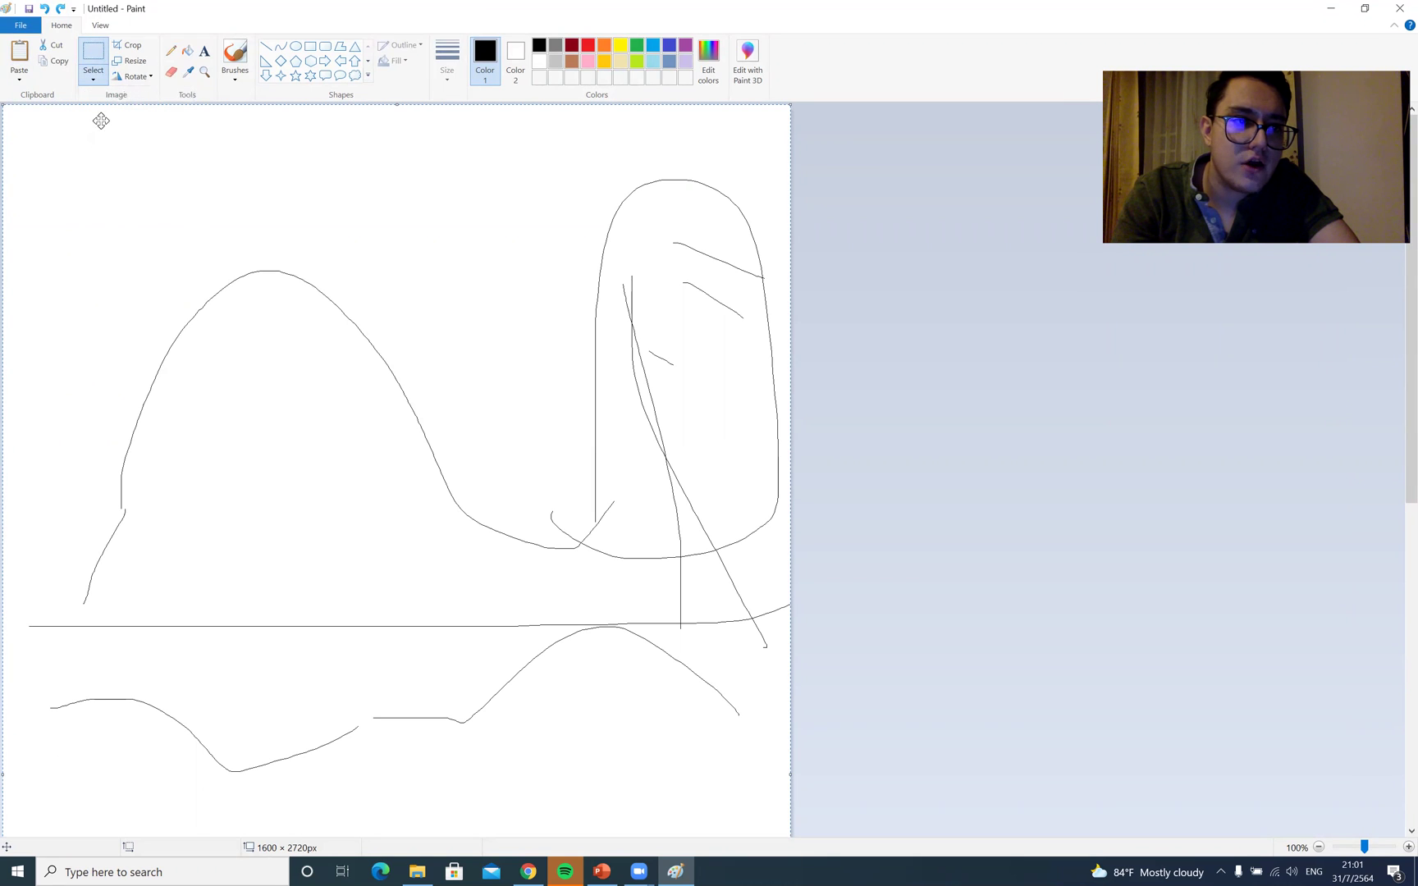
pyautogui.click(94, 79)
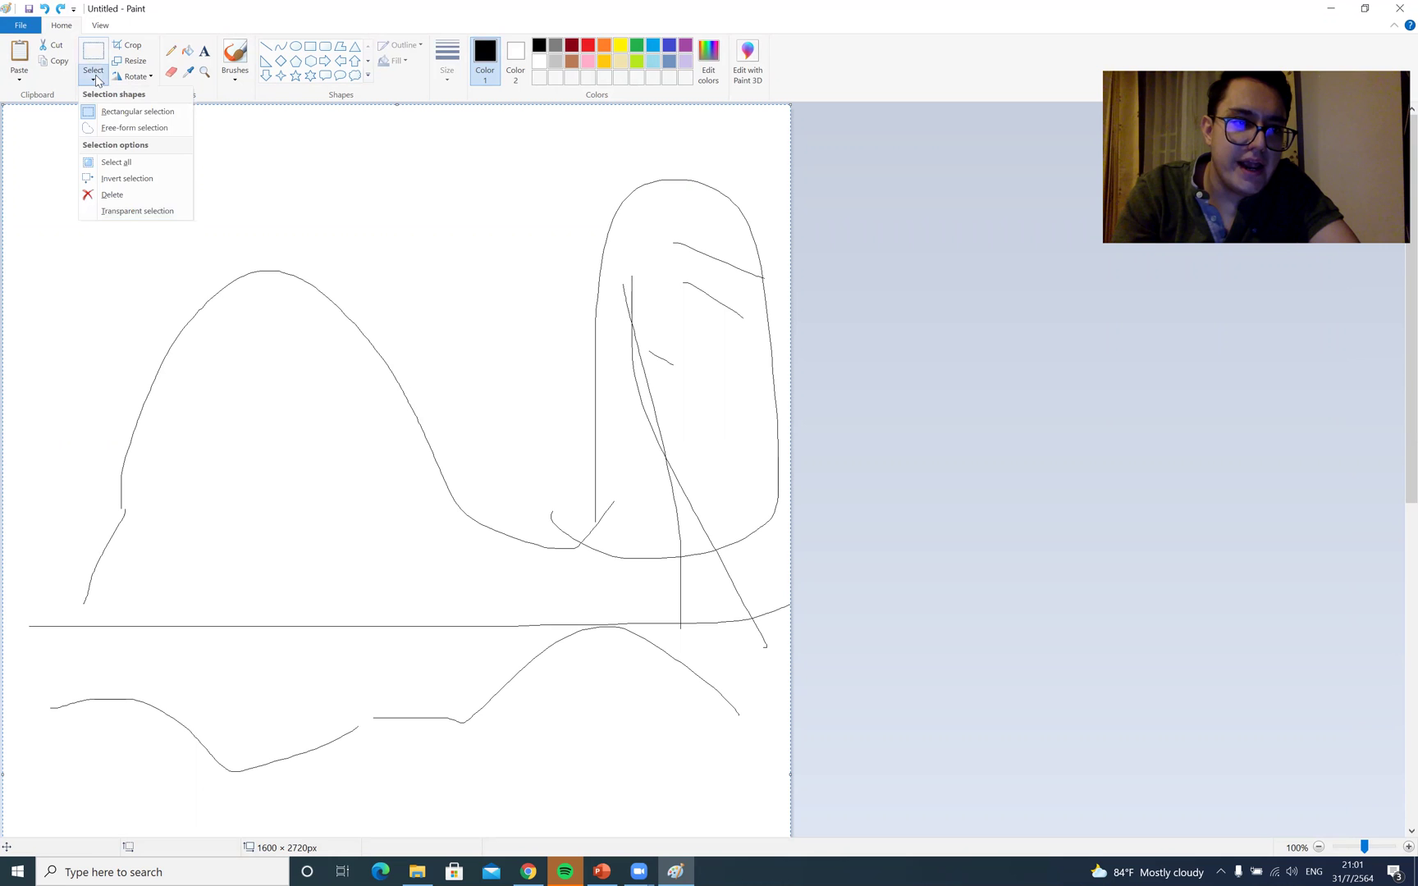
pyautogui.click(112, 195)
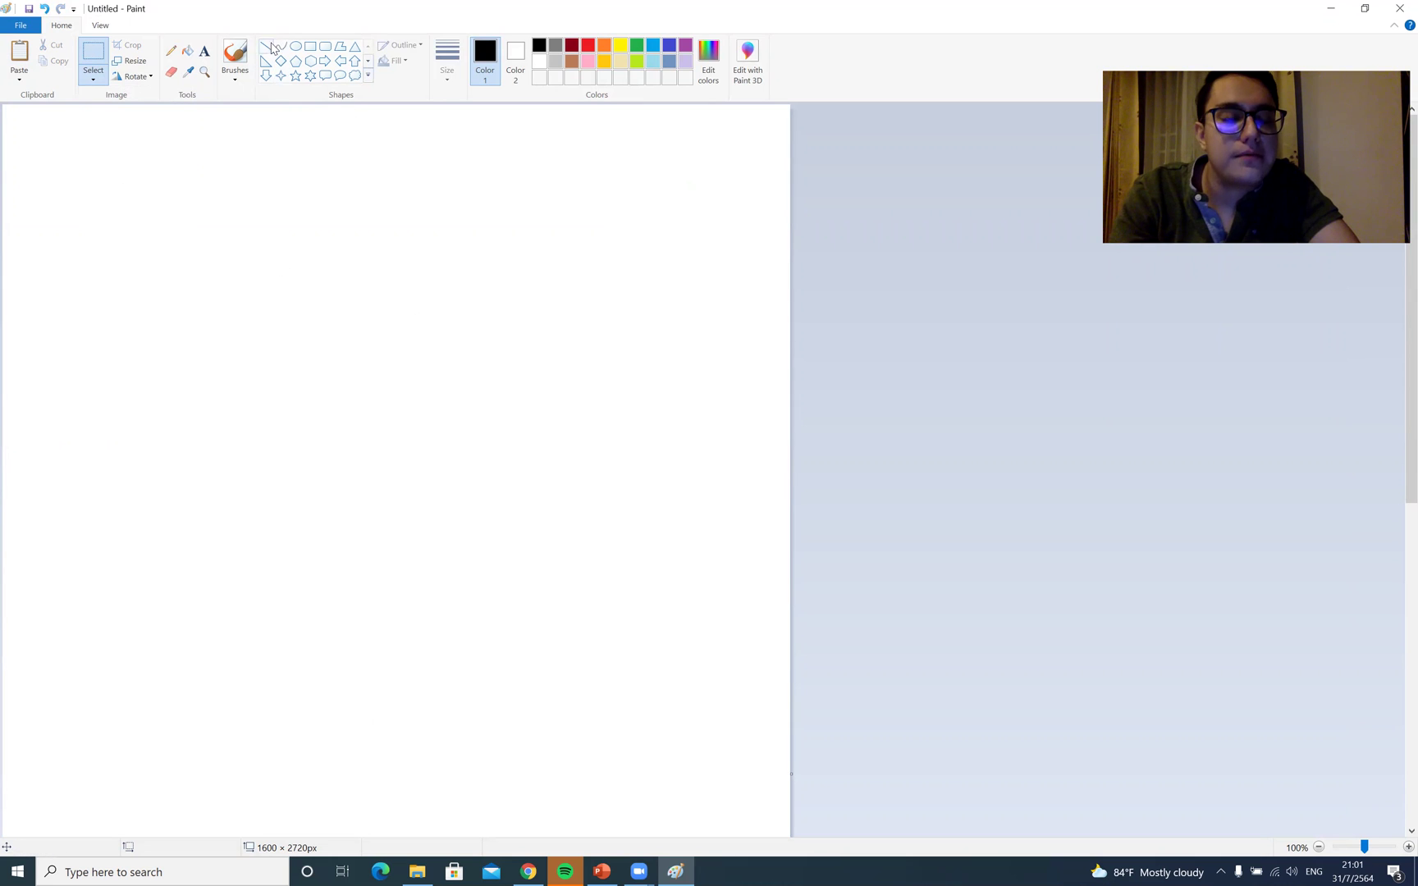
pyautogui.click(236, 75)
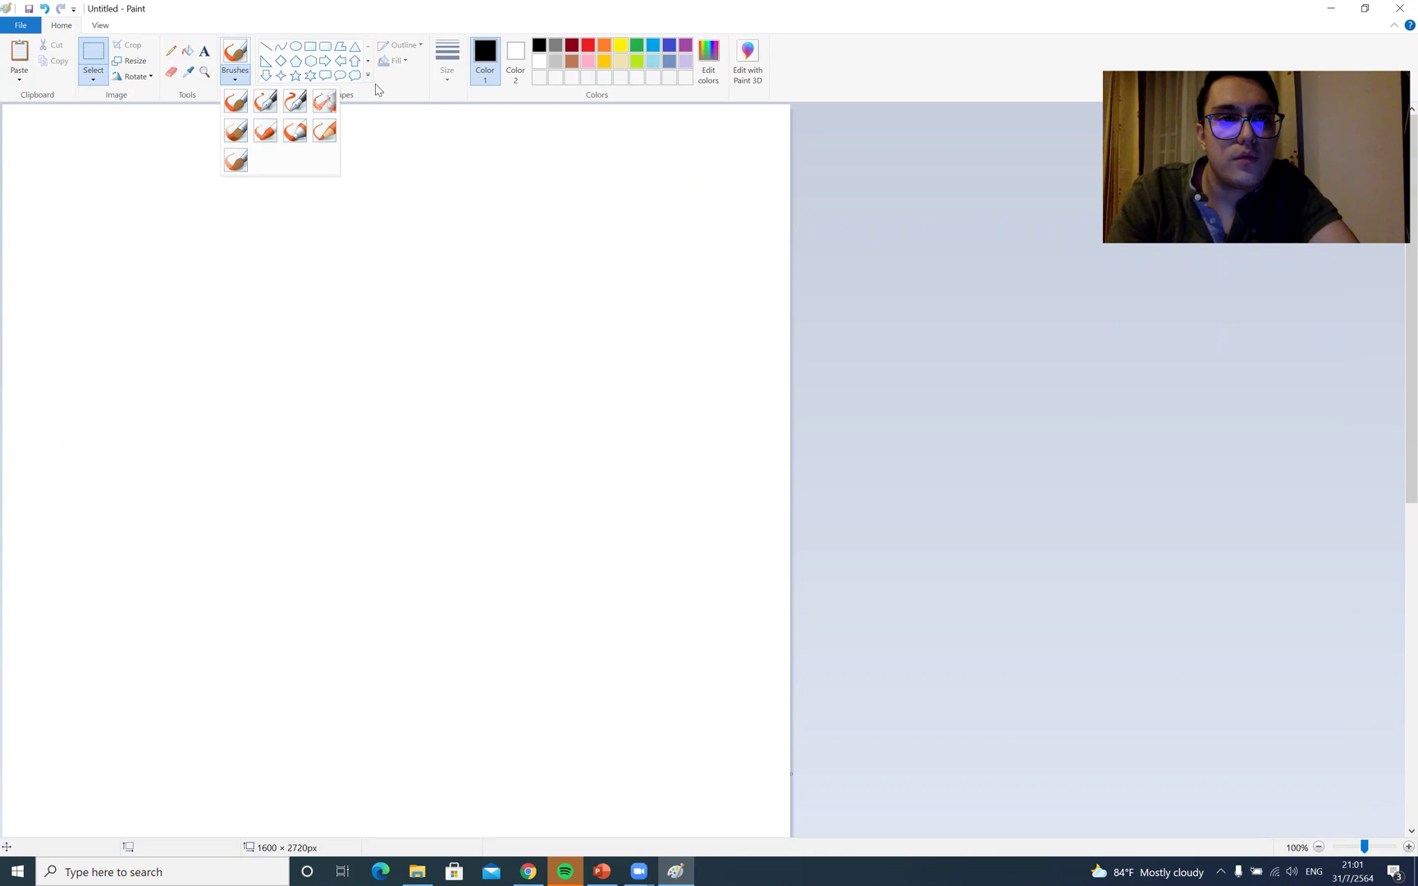
pyautogui.click(415, 120)
# Draw a wide black ellipse about 773 × 389 px and reposition it in the upper part of the canvas
pyautogui.click(368, 79)
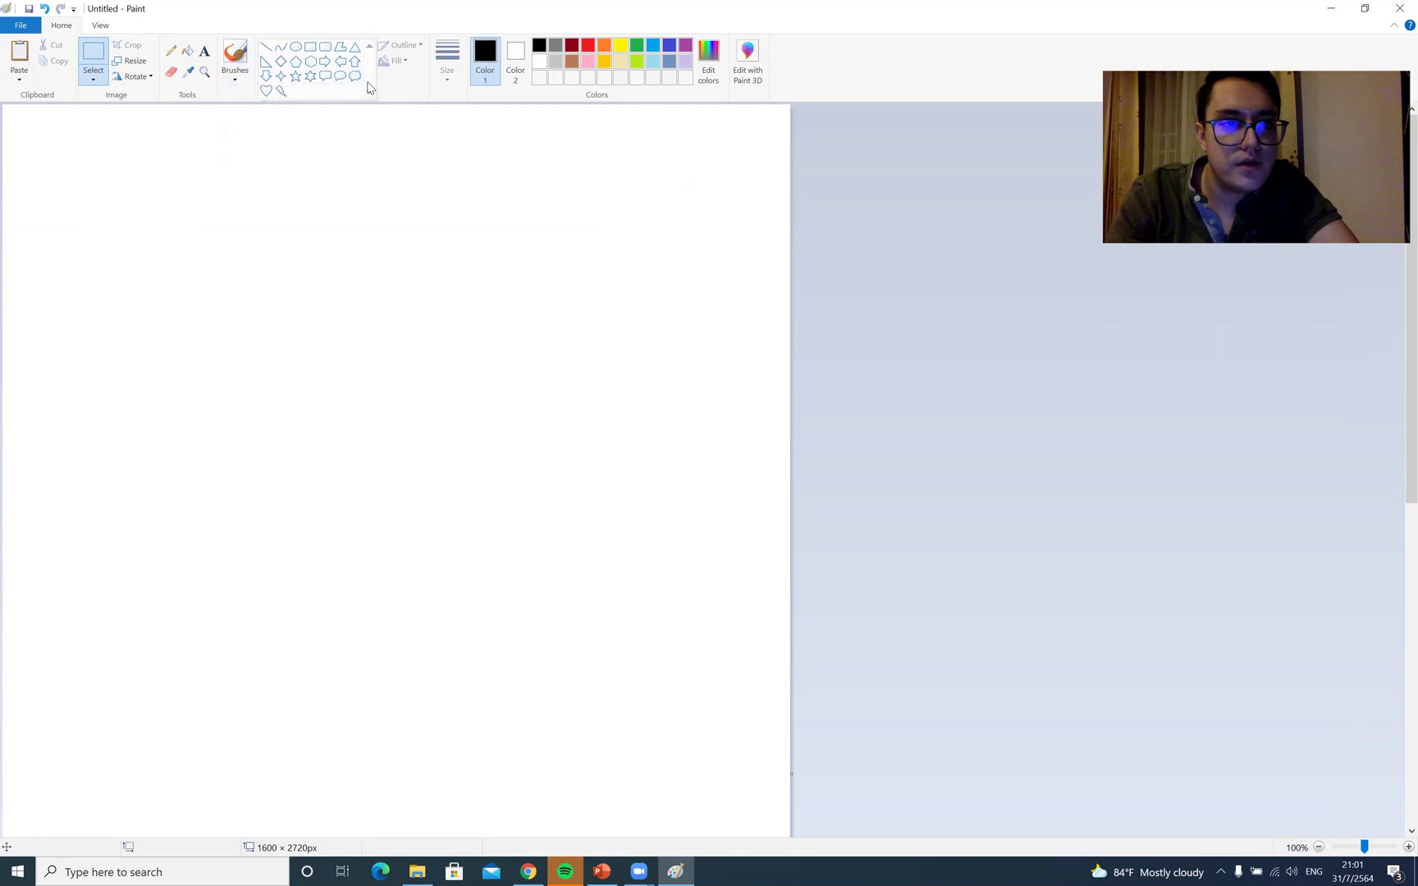
pyautogui.click(293, 50)
pyautogui.moveTo(82, 271); pyautogui.dragTo(463, 460)
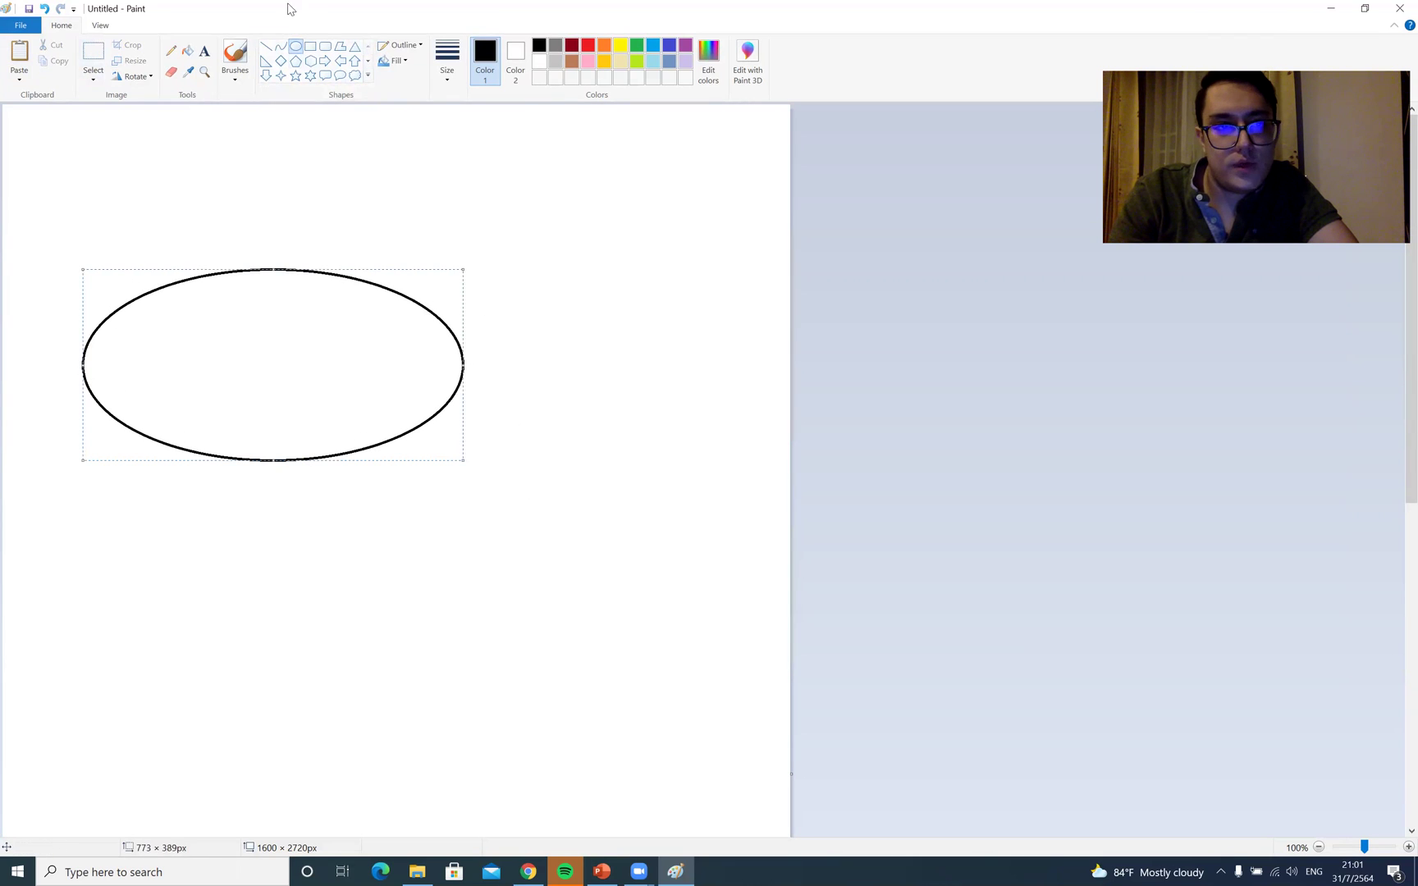
pyautogui.moveTo(327, 273); pyautogui.dragTo(298, 169)
# Draw a curve about 510 × 618 px from the ellipse's right end diagonally downward, bending it into a gentle S shape
pyautogui.click(281, 47)
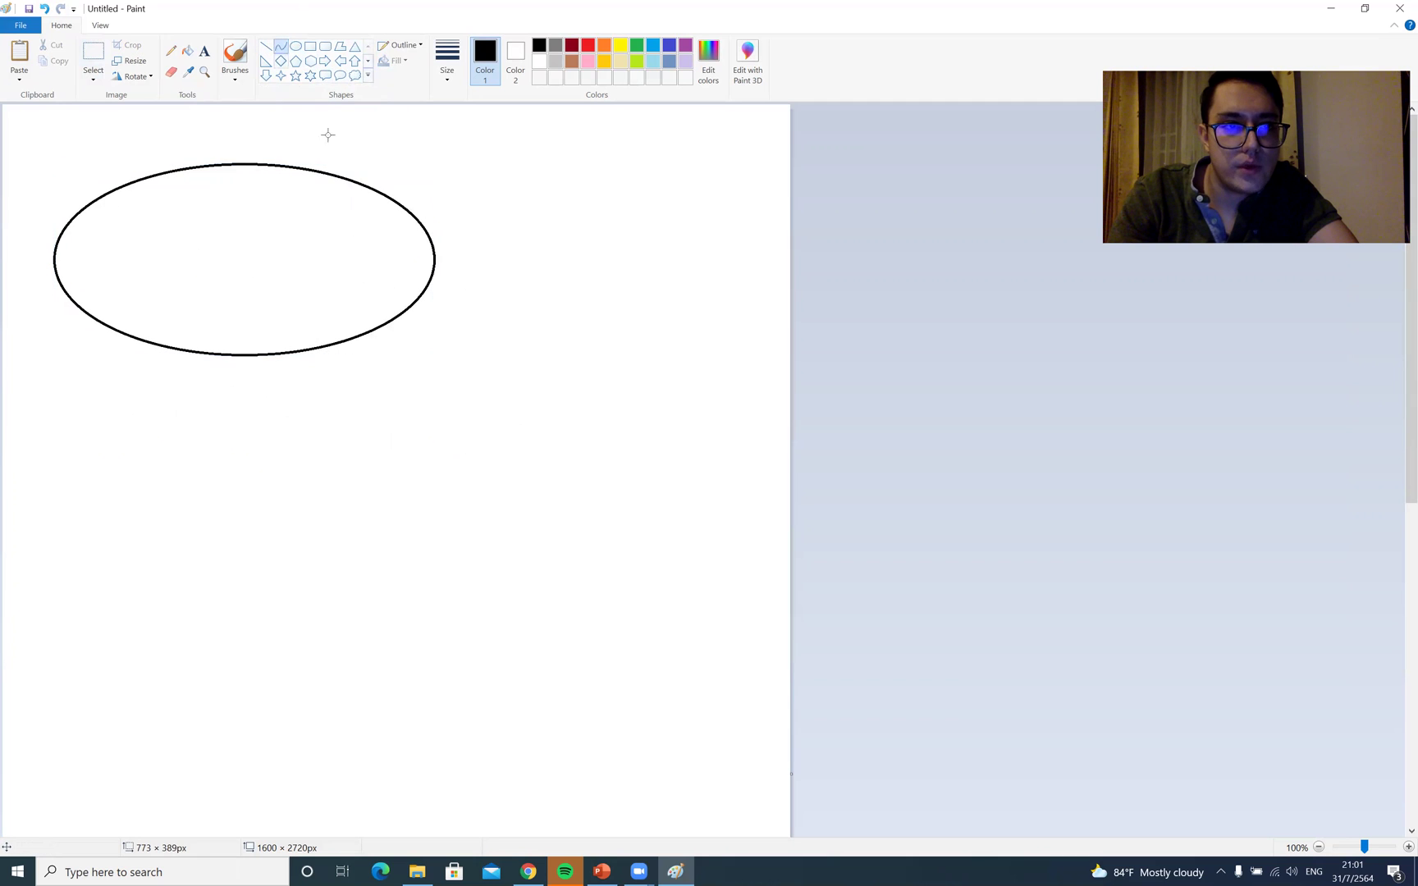
pyautogui.moveTo(434, 261); pyautogui.dragTo(677, 563)
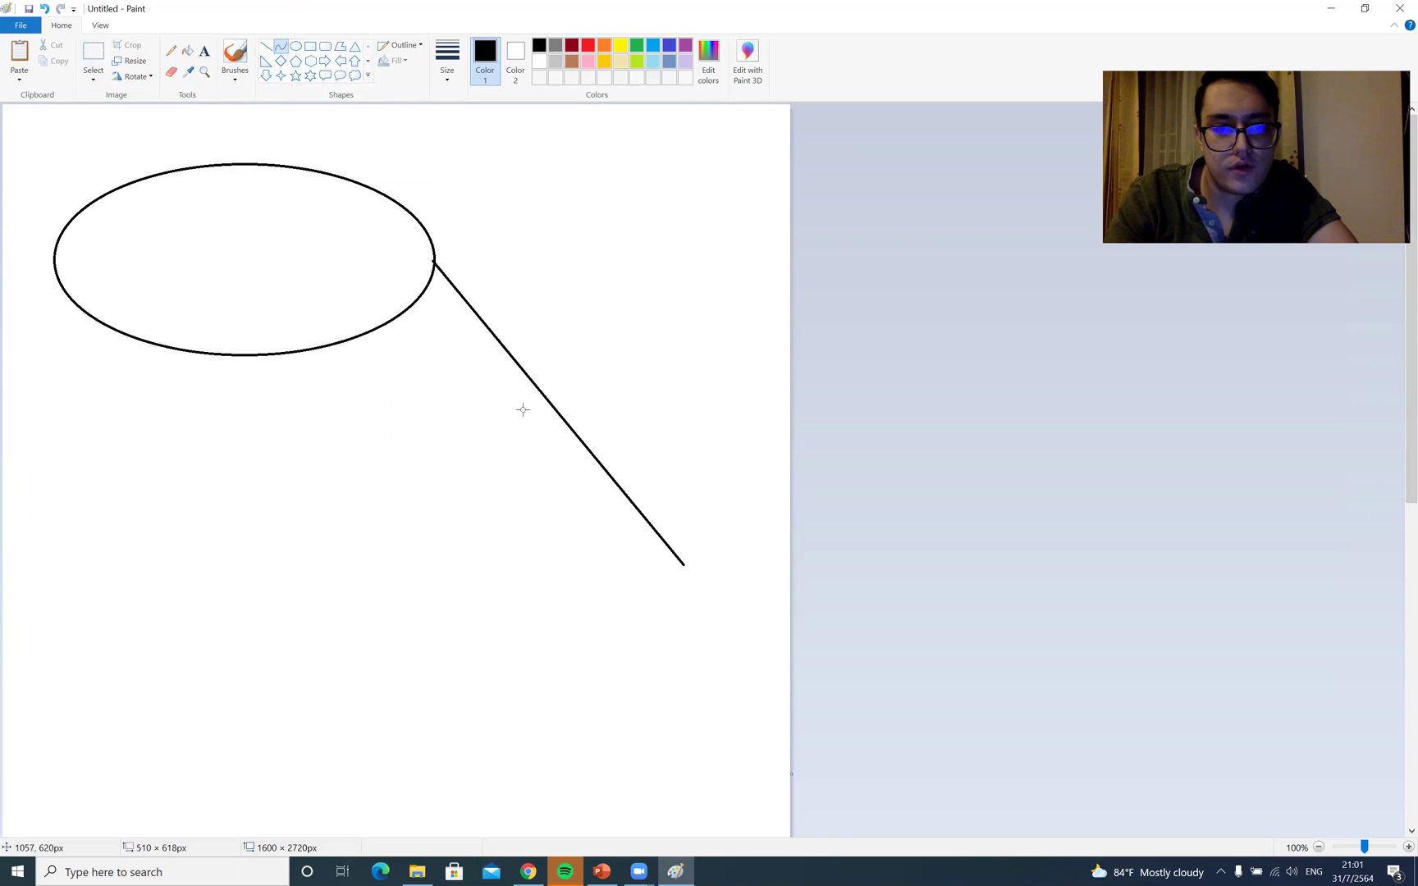
pyautogui.moveTo(549, 408); pyautogui.dragTo(453, 406)
pyautogui.moveTo(552, 450)
pyautogui.mouseDown()
pyautogui.moveTo(579, 484)
pyautogui.moveTo(566, 532)
pyautogui.moveTo(639, 468)
pyautogui.mouseUp()
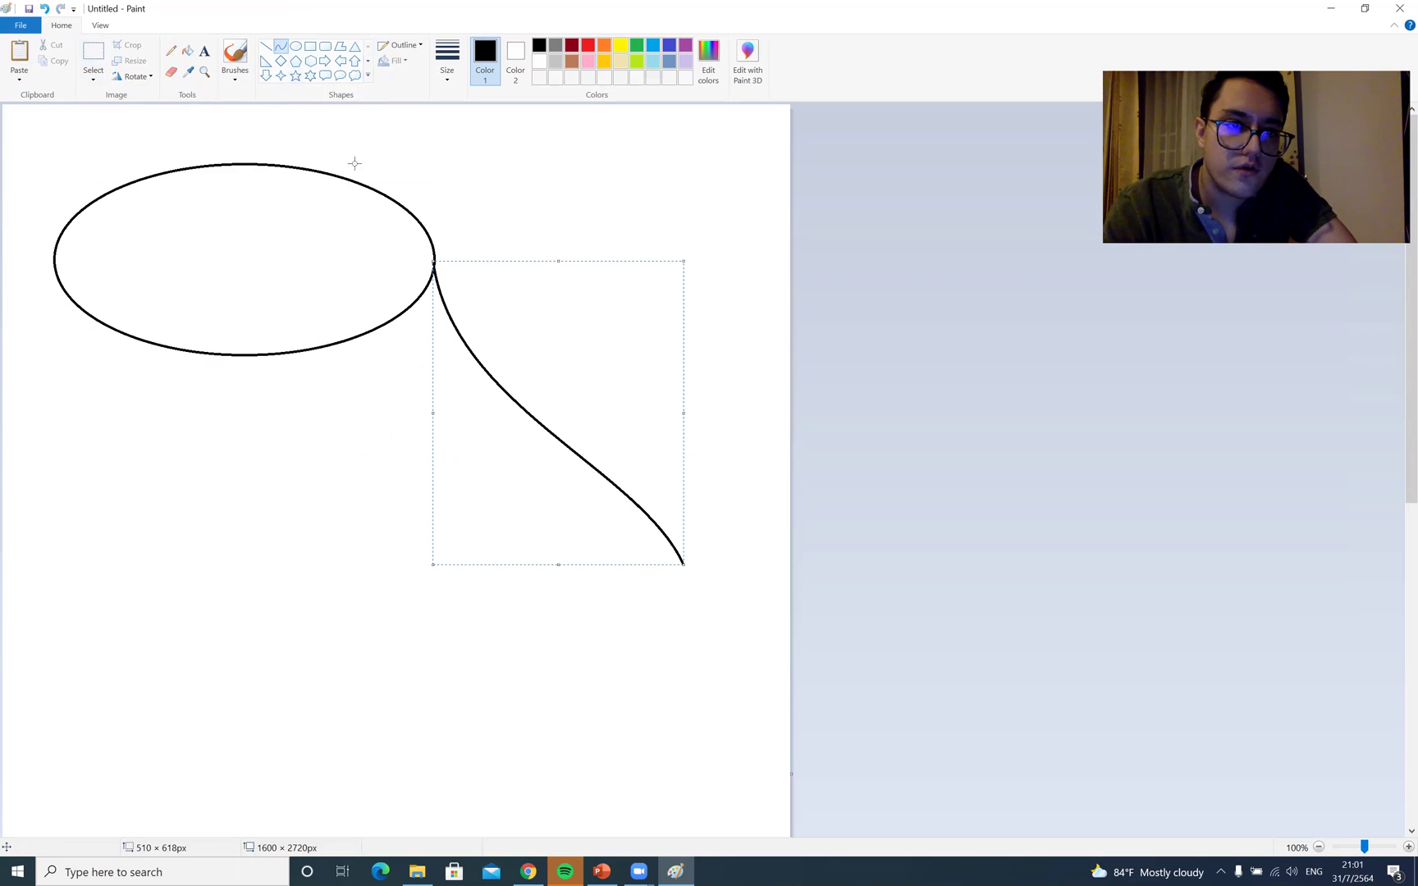
pyautogui.click(675, 639)
# Draw a bent curve from the tail tip back below the ellipse, and connect its end to the ellipse's lower edge with a straight line
pyautogui.moveTo(684, 565); pyautogui.dragTo(457, 513)
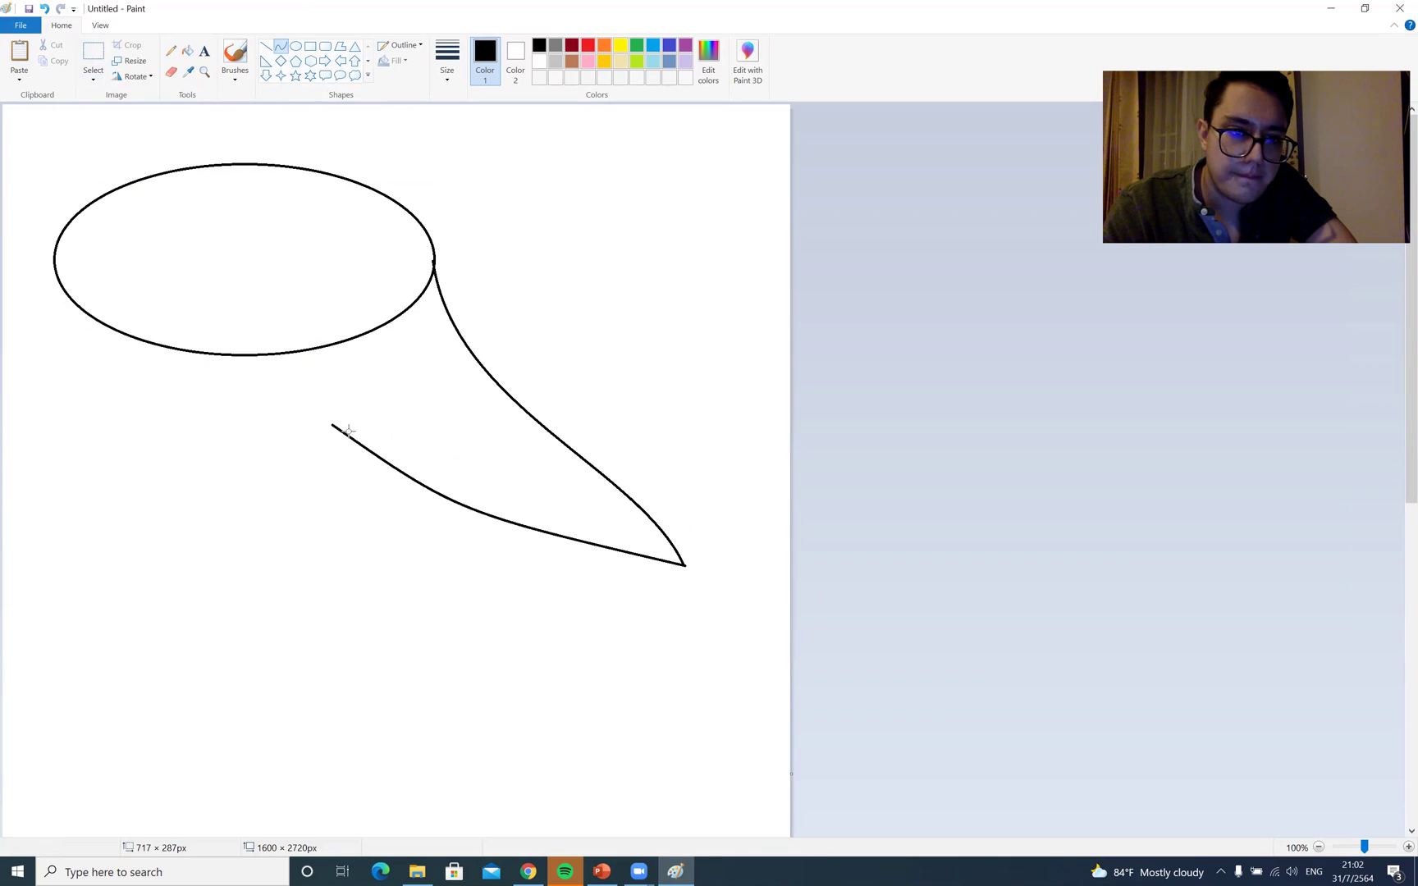
pyautogui.moveTo(328, 424); pyautogui.dragTo(387, 461)
pyautogui.click(265, 46)
pyautogui.moveTo(336, 427); pyautogui.dragTo(288, 352)
pyautogui.moveTo(320, 418); pyautogui.dragTo(334, 426)
pyautogui.click(495, 598)
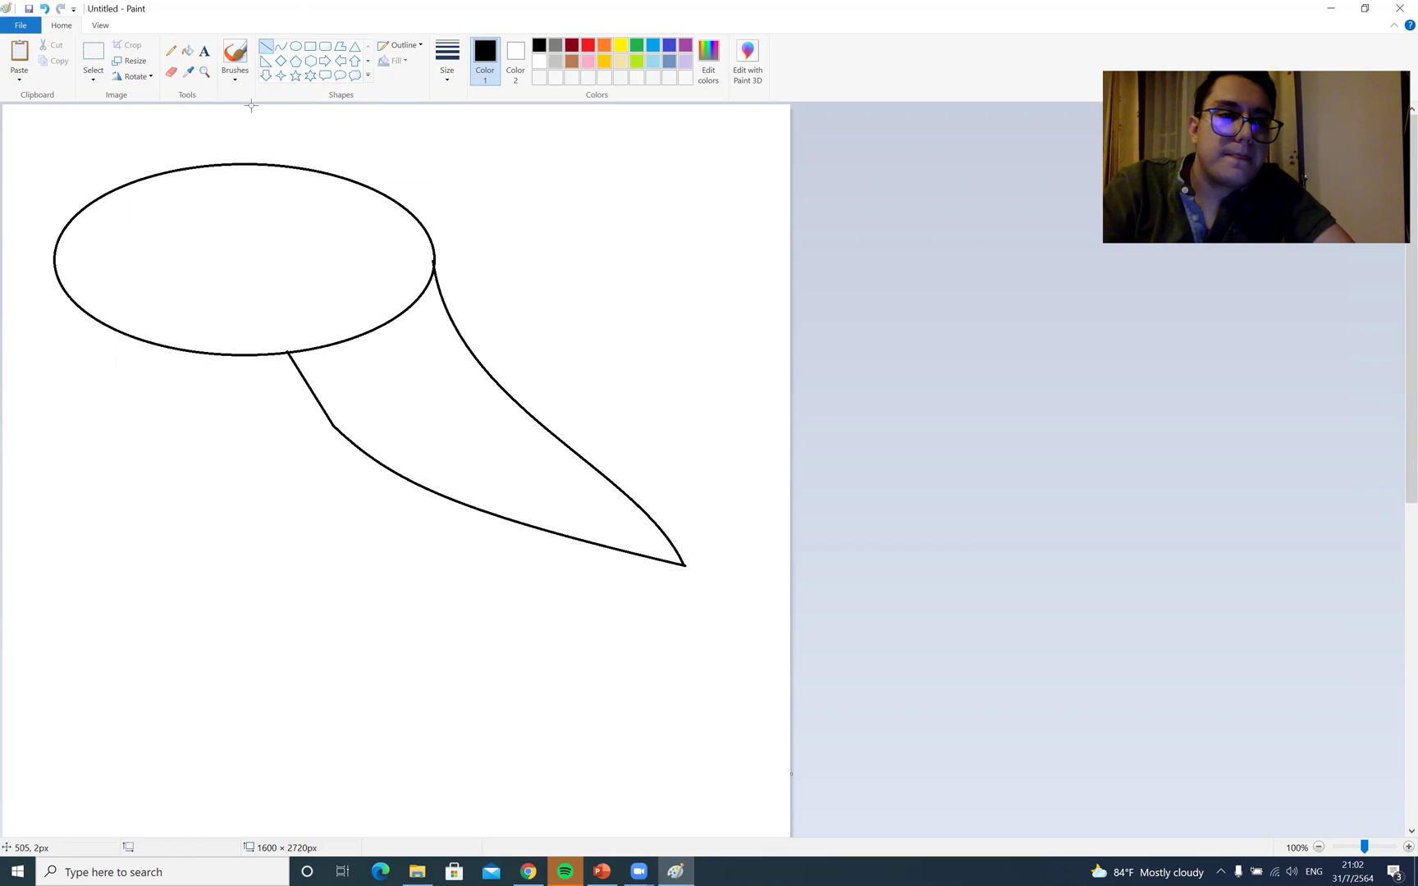
pyautogui.click(310, 47)
pyautogui.moveTo(173, 191); pyautogui.dragTo(260, 231)
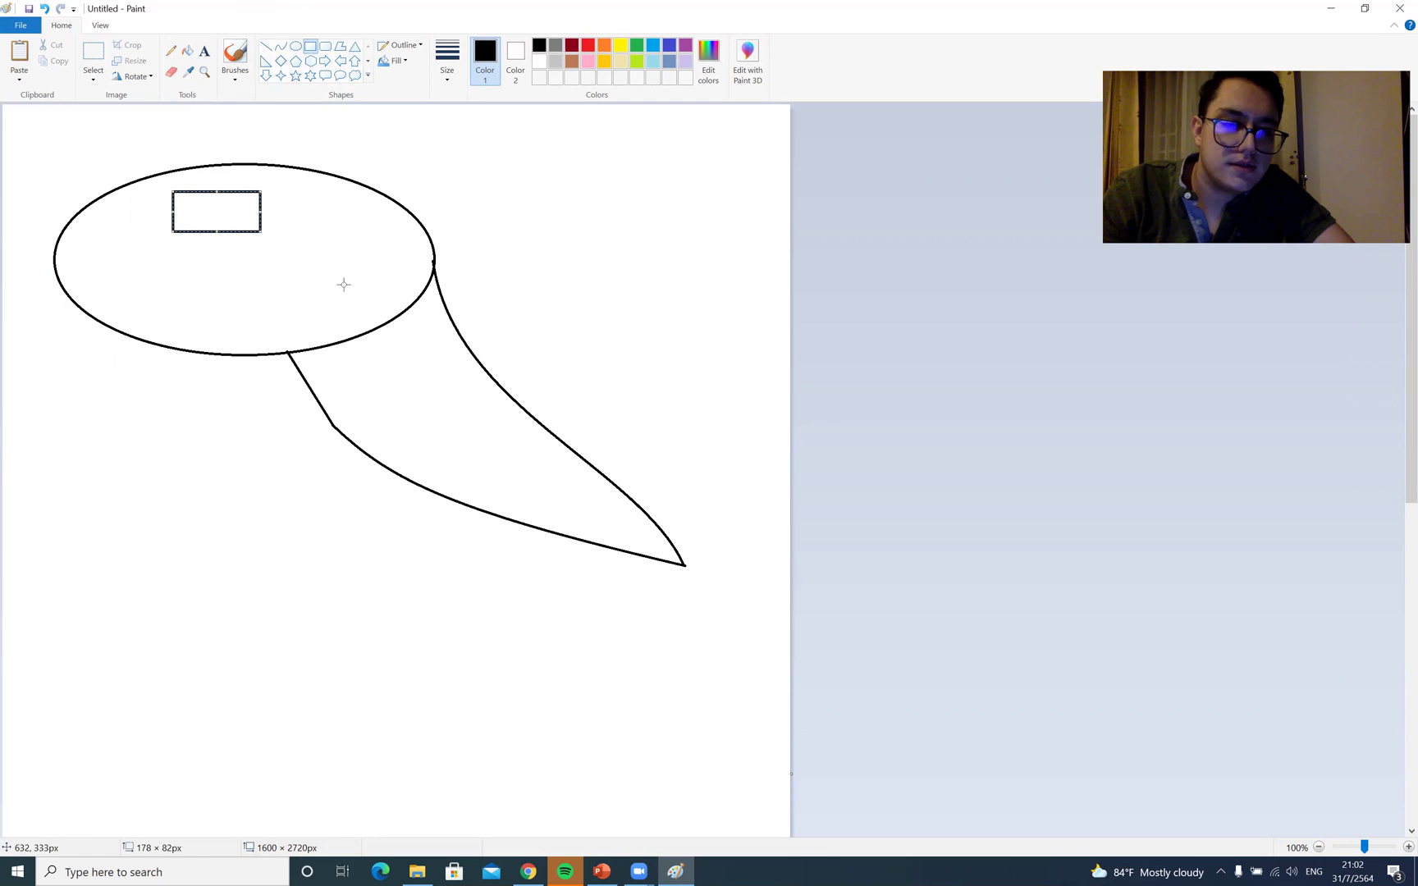
pyautogui.hotkey('ctrl', 'z')
# Draw a small eye ellipse about 156 px wide inside the upper part of the large ellipse, and flatten it slightly
pyautogui.click(295, 46)
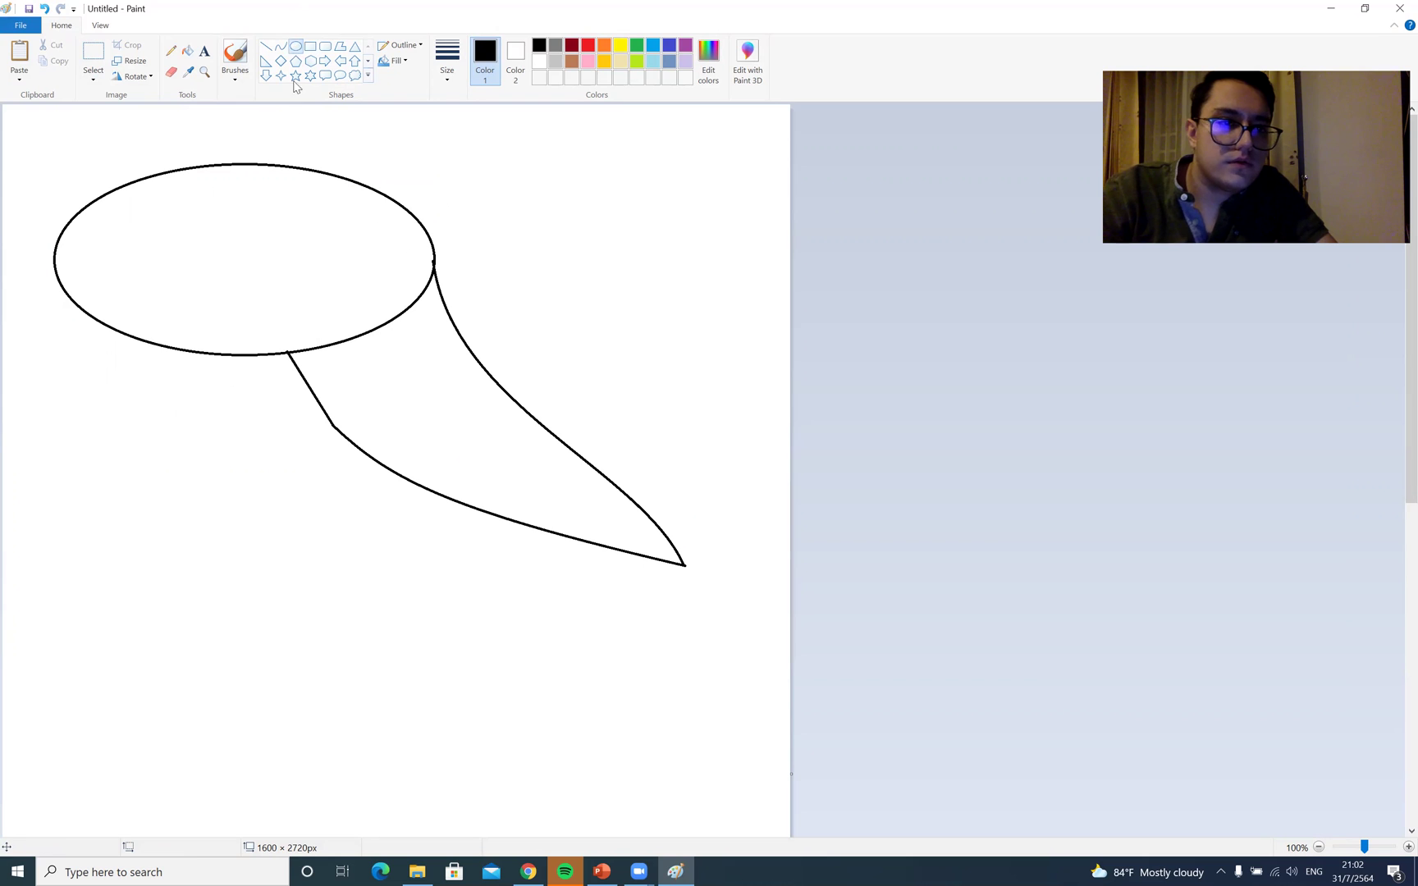
pyautogui.moveTo(233, 199); pyautogui.dragTo(310, 240)
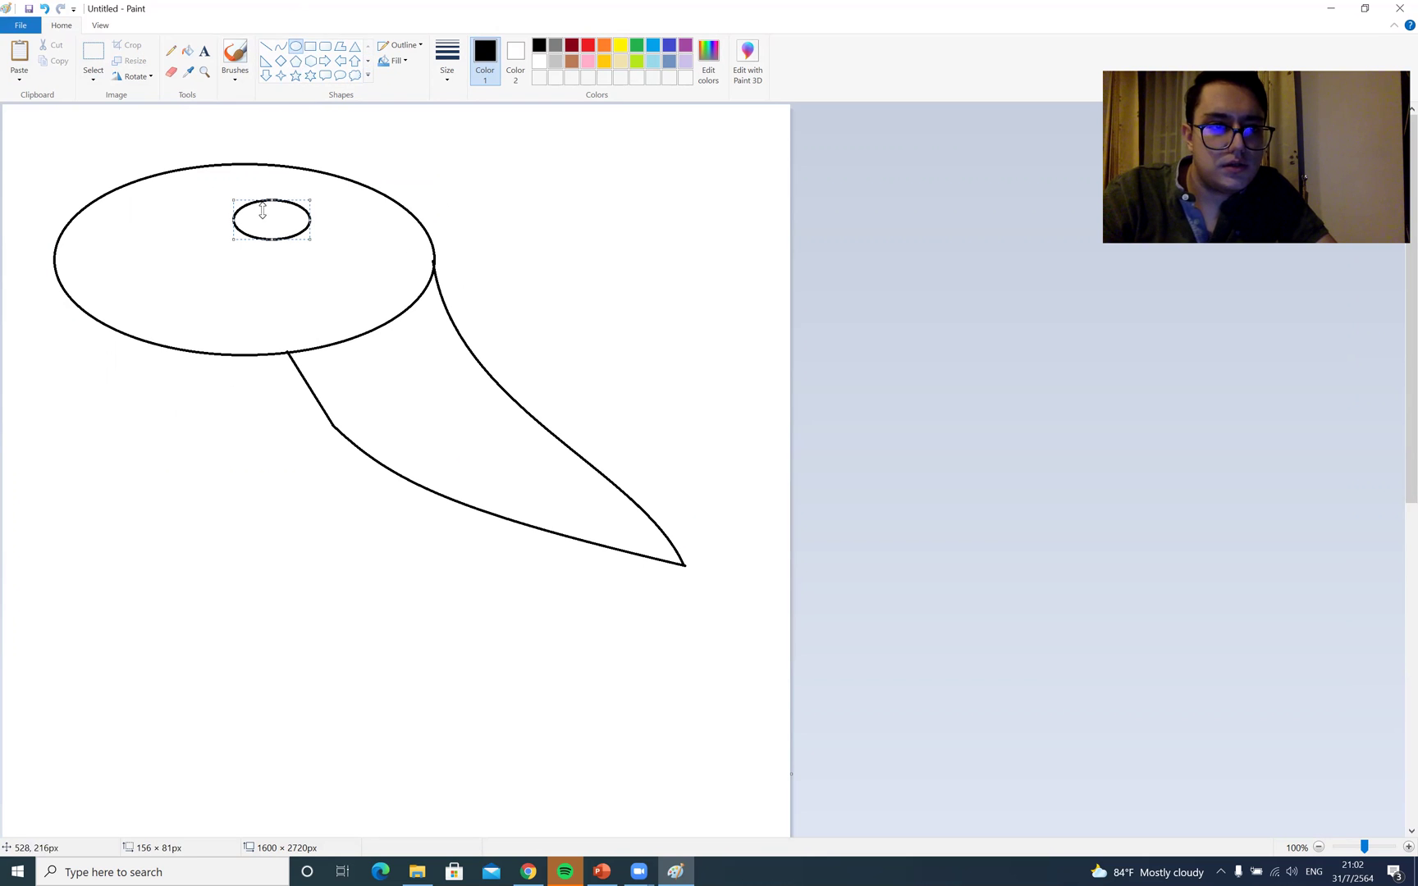
pyautogui.moveTo(272, 199); pyautogui.dragTo(271, 209)
pyautogui.click(480, 177)
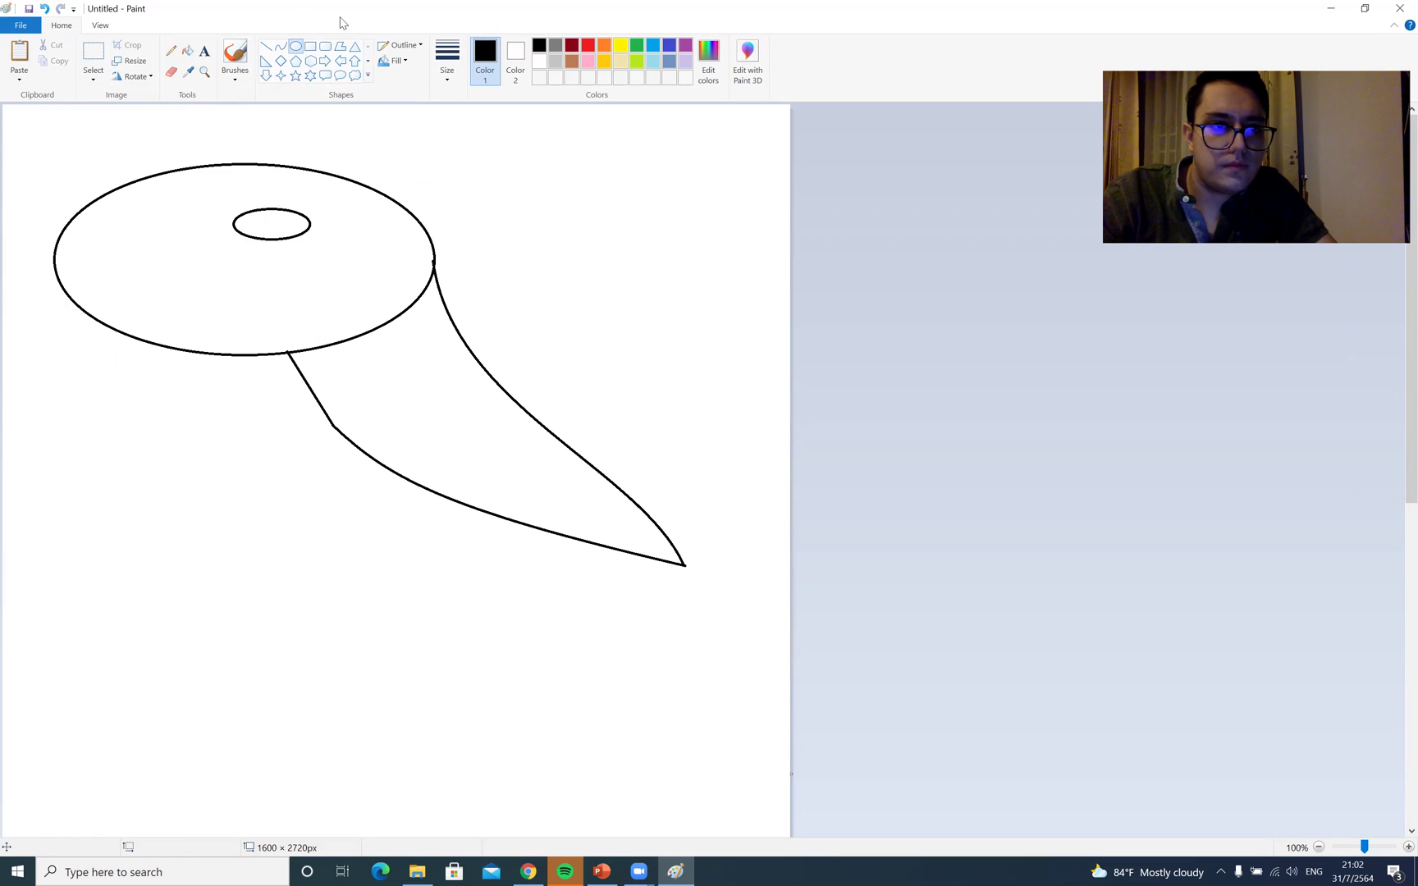
# Draw a pupil about 40 × 28 px in the middle of the eye and fill it with turquoise blue
pyautogui.moveTo(264, 229); pyautogui.dragTo(284, 216)
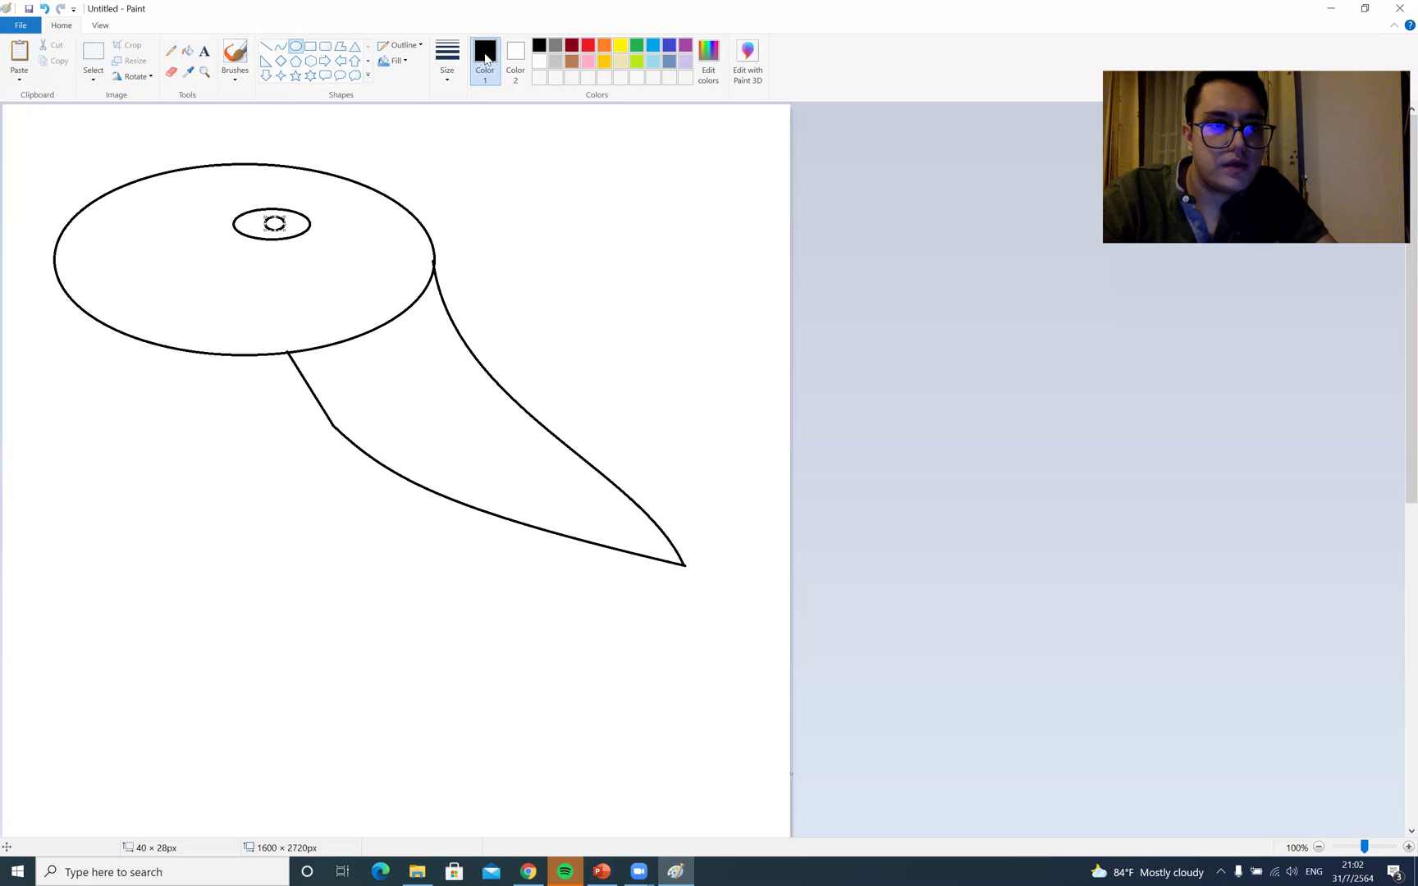
pyautogui.click(189, 51)
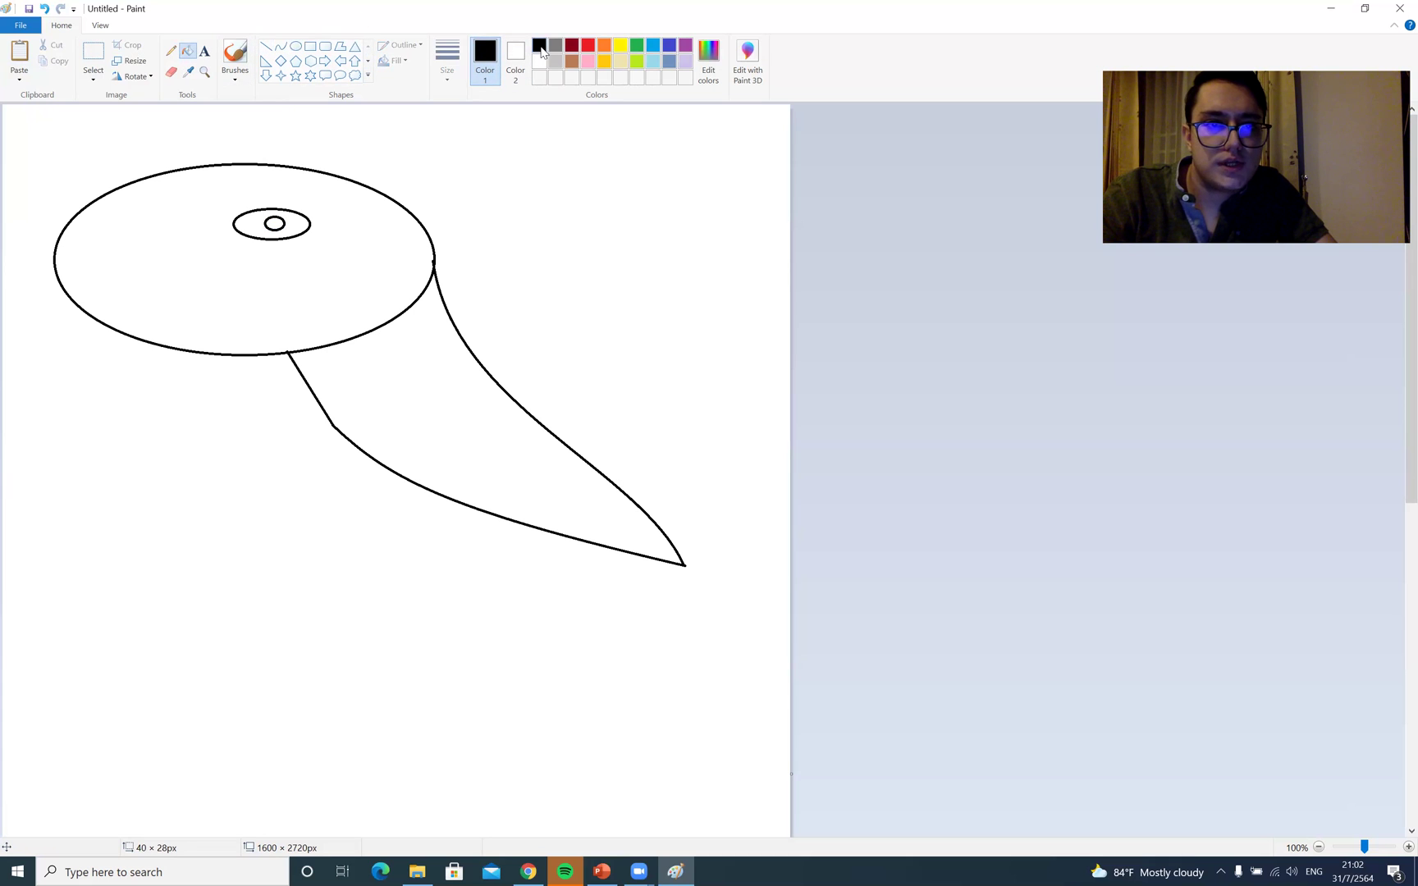
pyautogui.click(652, 45)
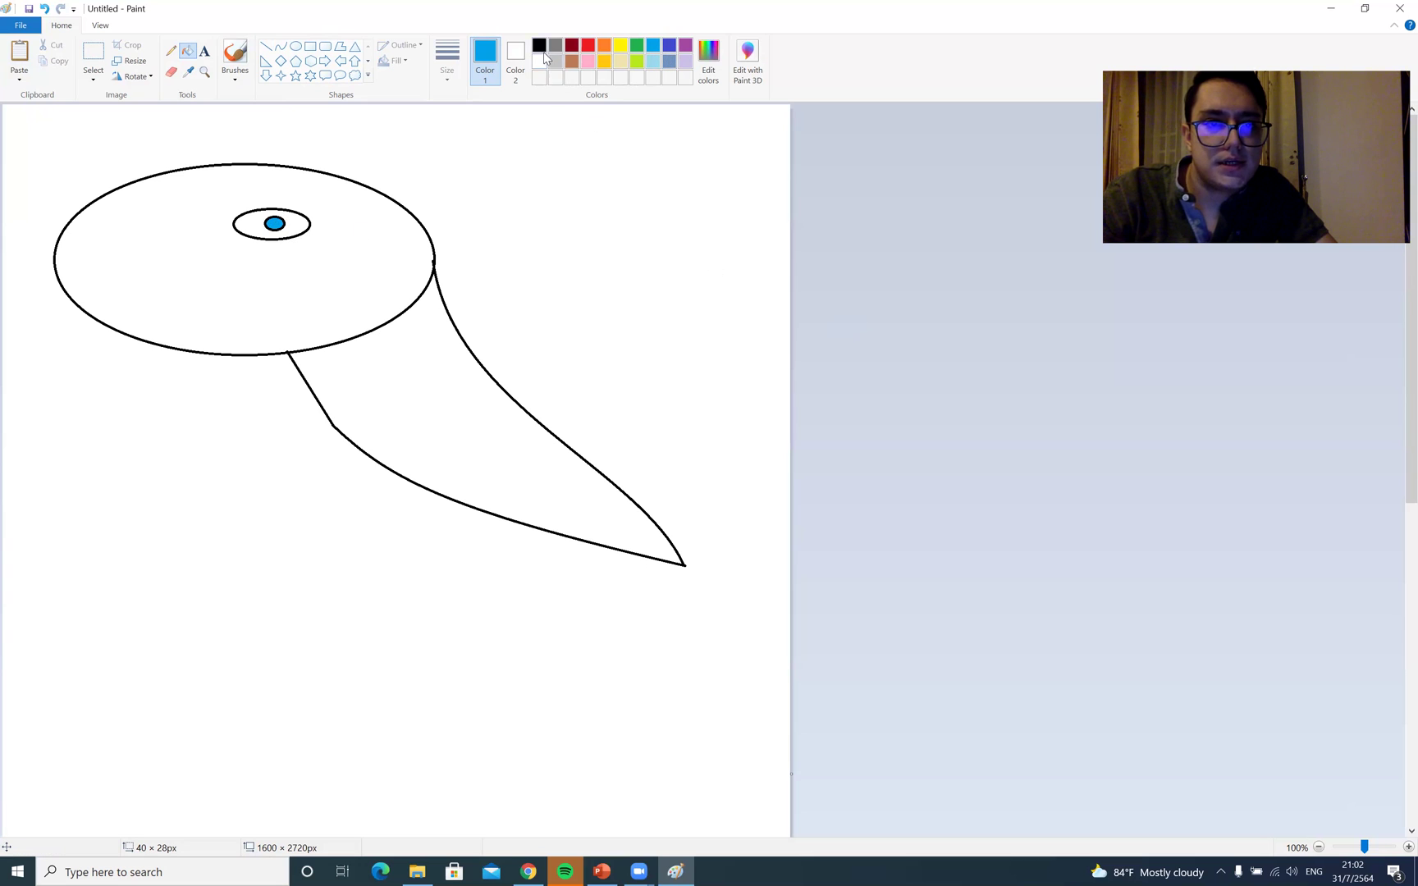
# Fill the large ellipse around the eye with red and the tapering tail shape with yellow
pyautogui.click(589, 46)
pyautogui.click(361, 238)
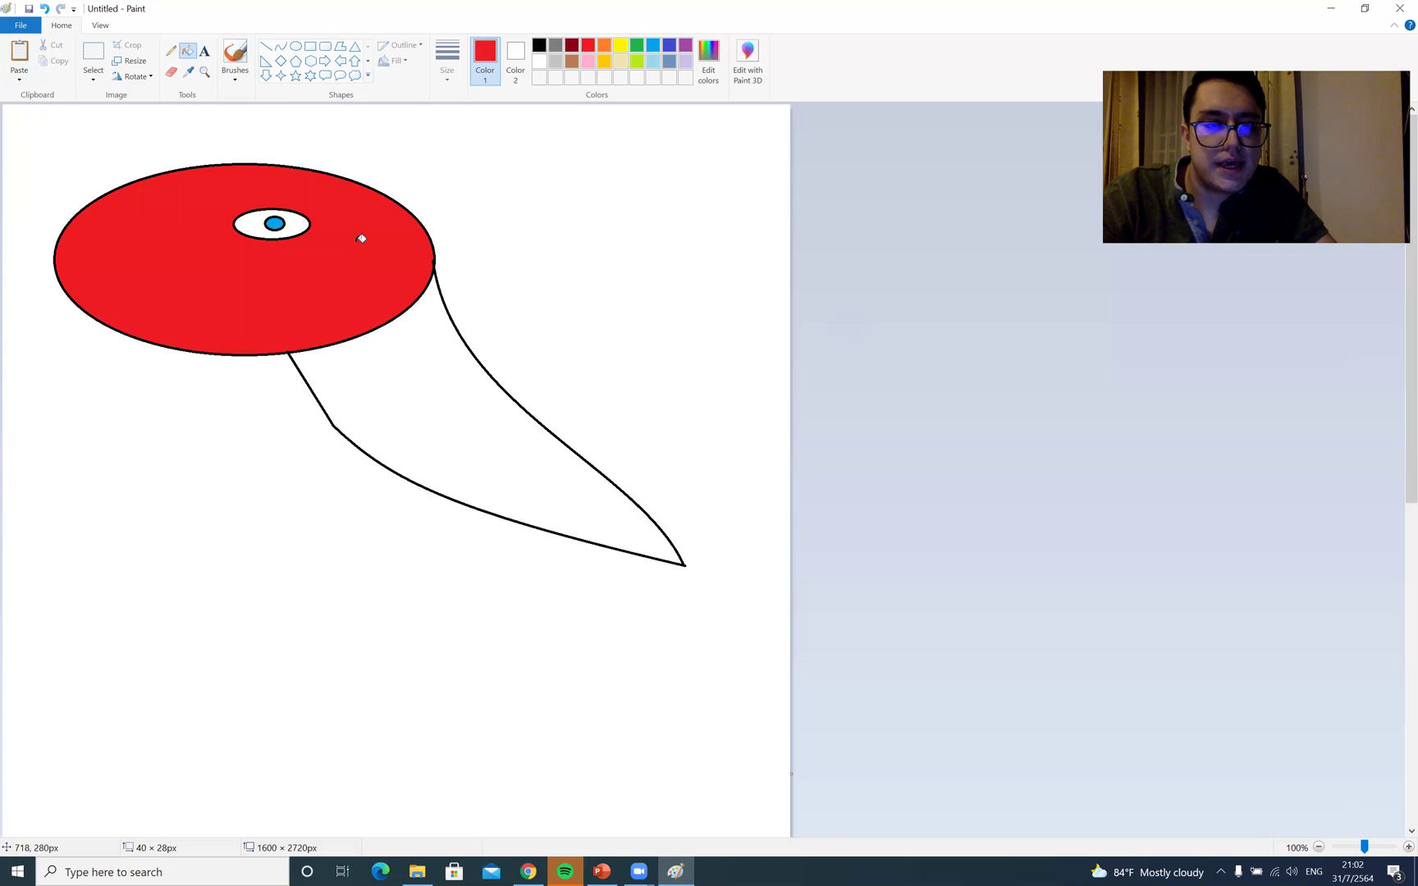
pyautogui.click(621, 45)
pyautogui.click(450, 439)
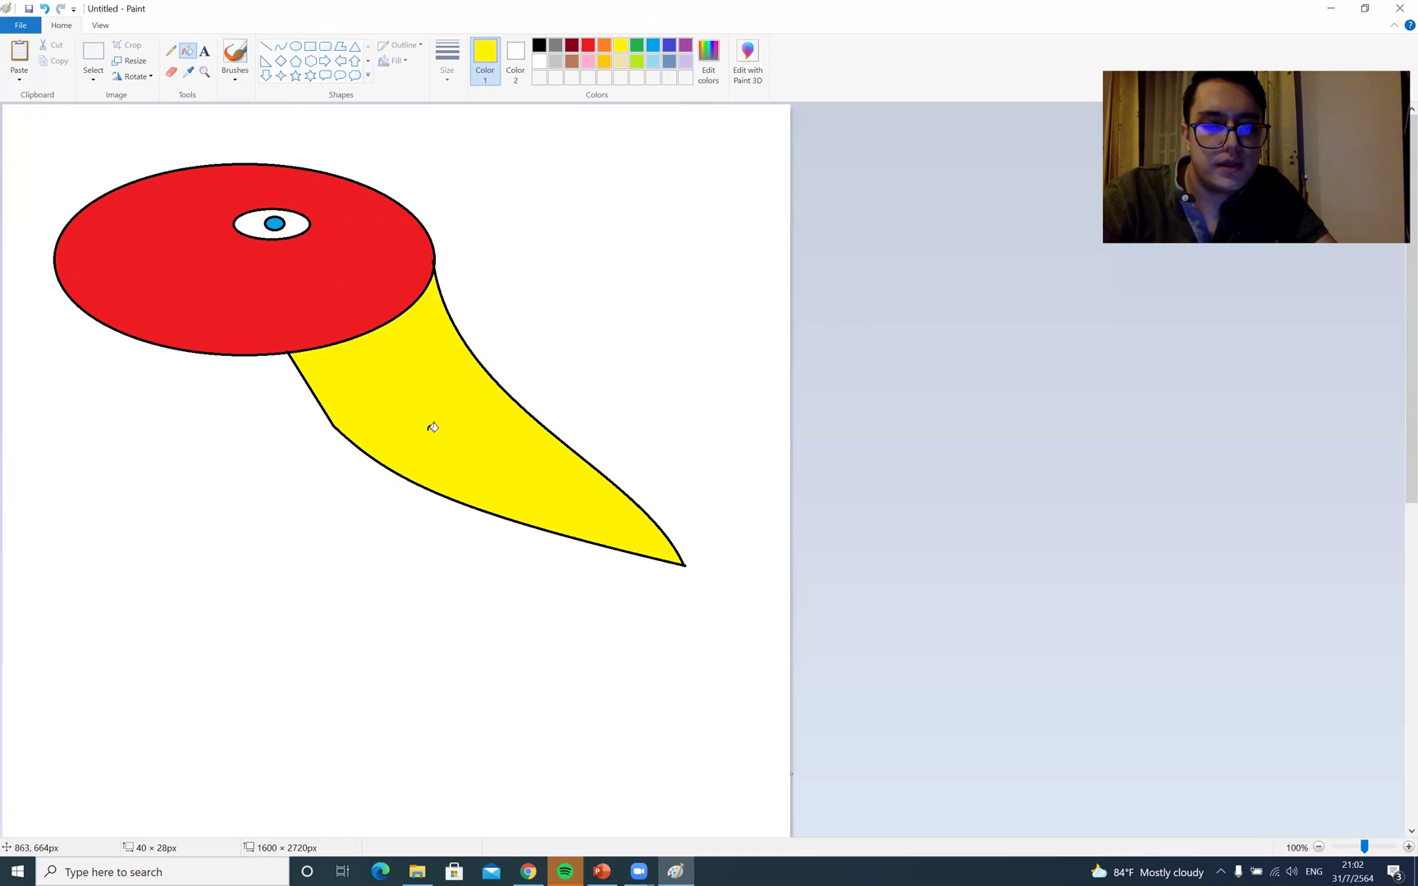
pyautogui.click(1340, 848)
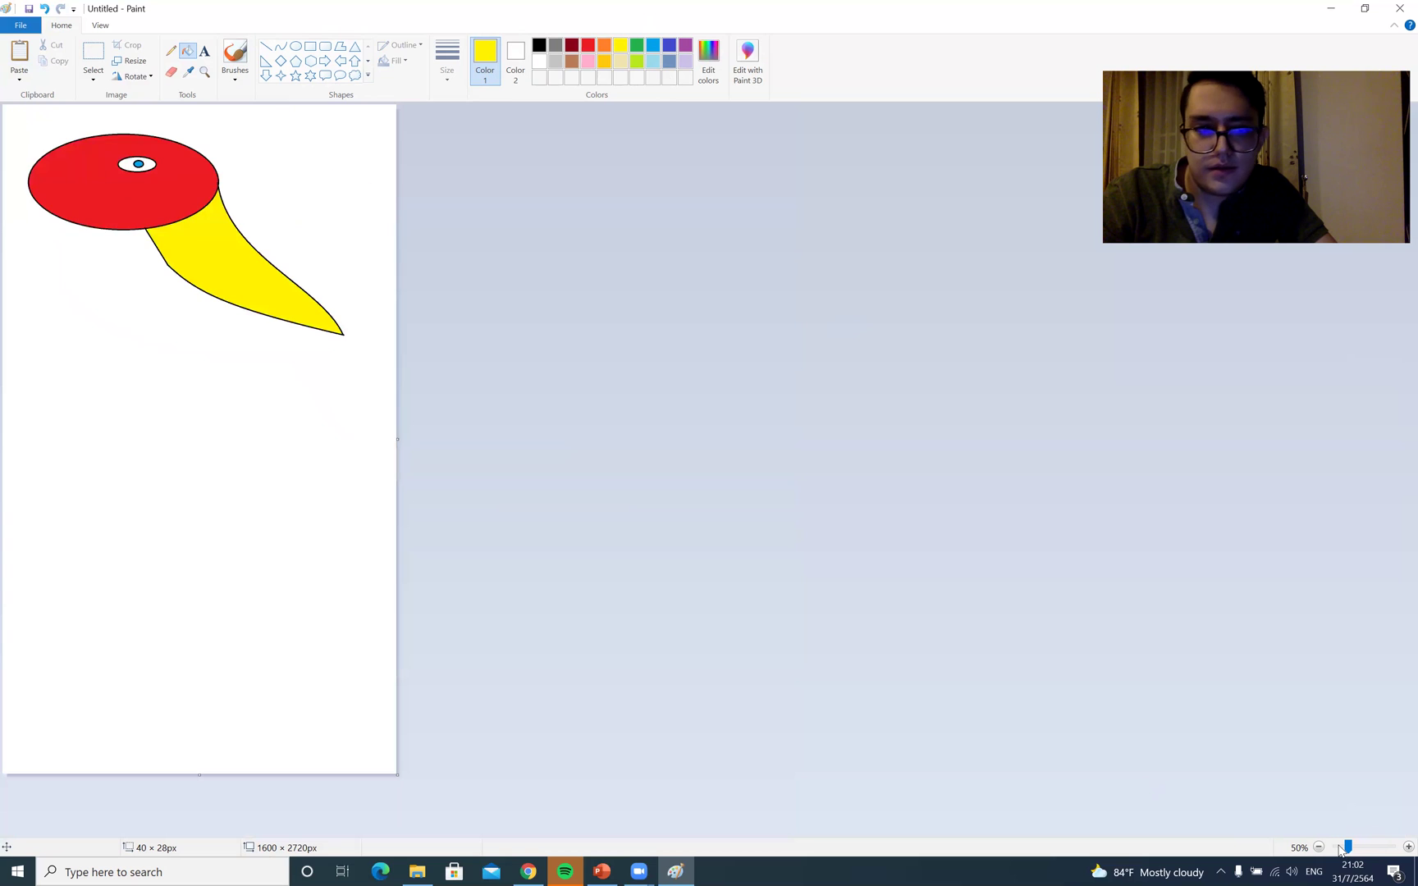
pyautogui.click(1356, 846)
pyautogui.click(1348, 846)
pyautogui.click(1355, 847)
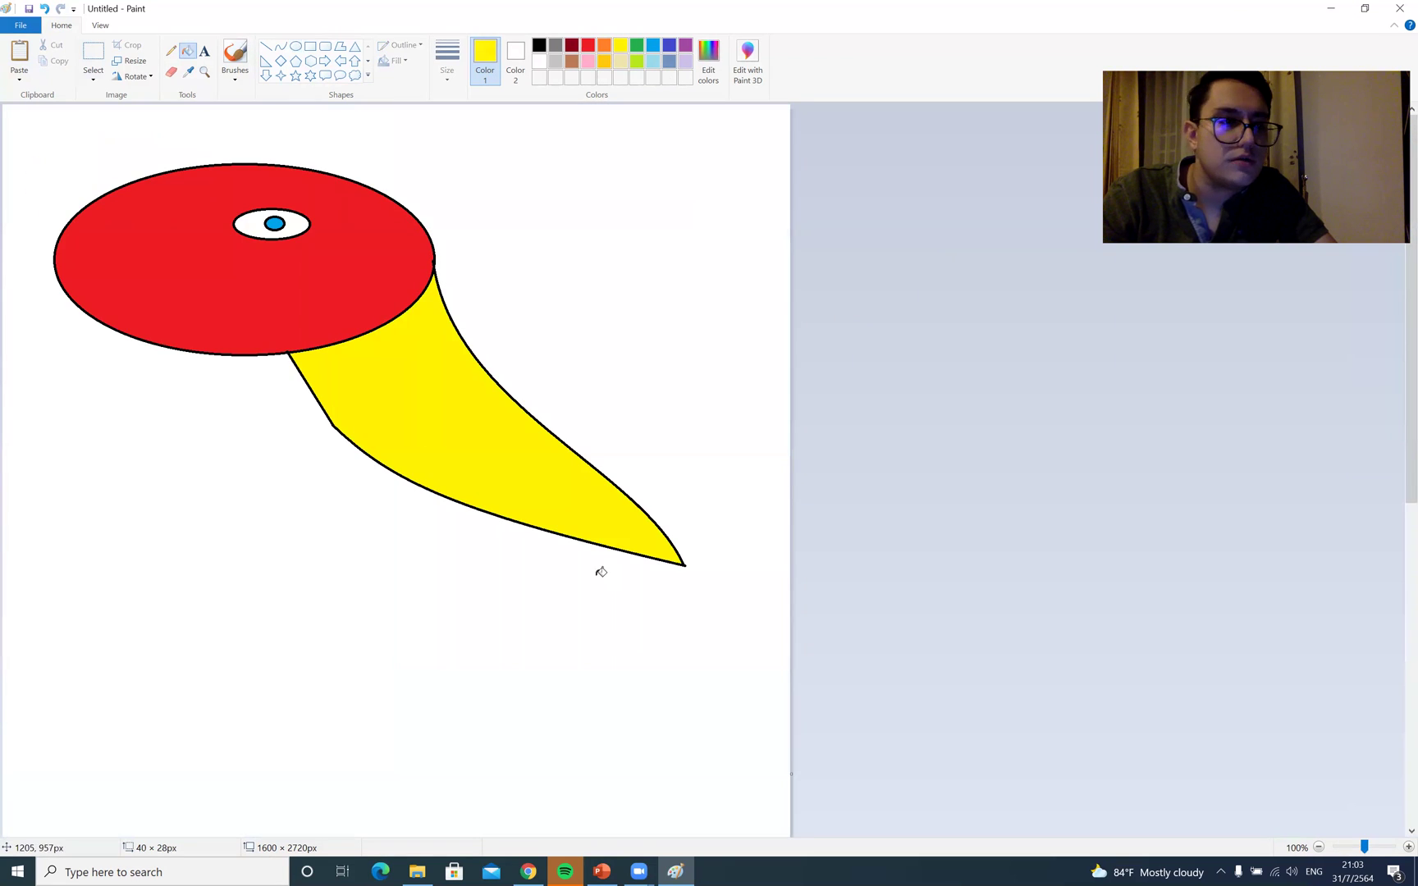
# Draw a black curve about 152 × 712 px from the red head's lower back edge downward, bent into a slight S-shape
pyautogui.click(280, 47)
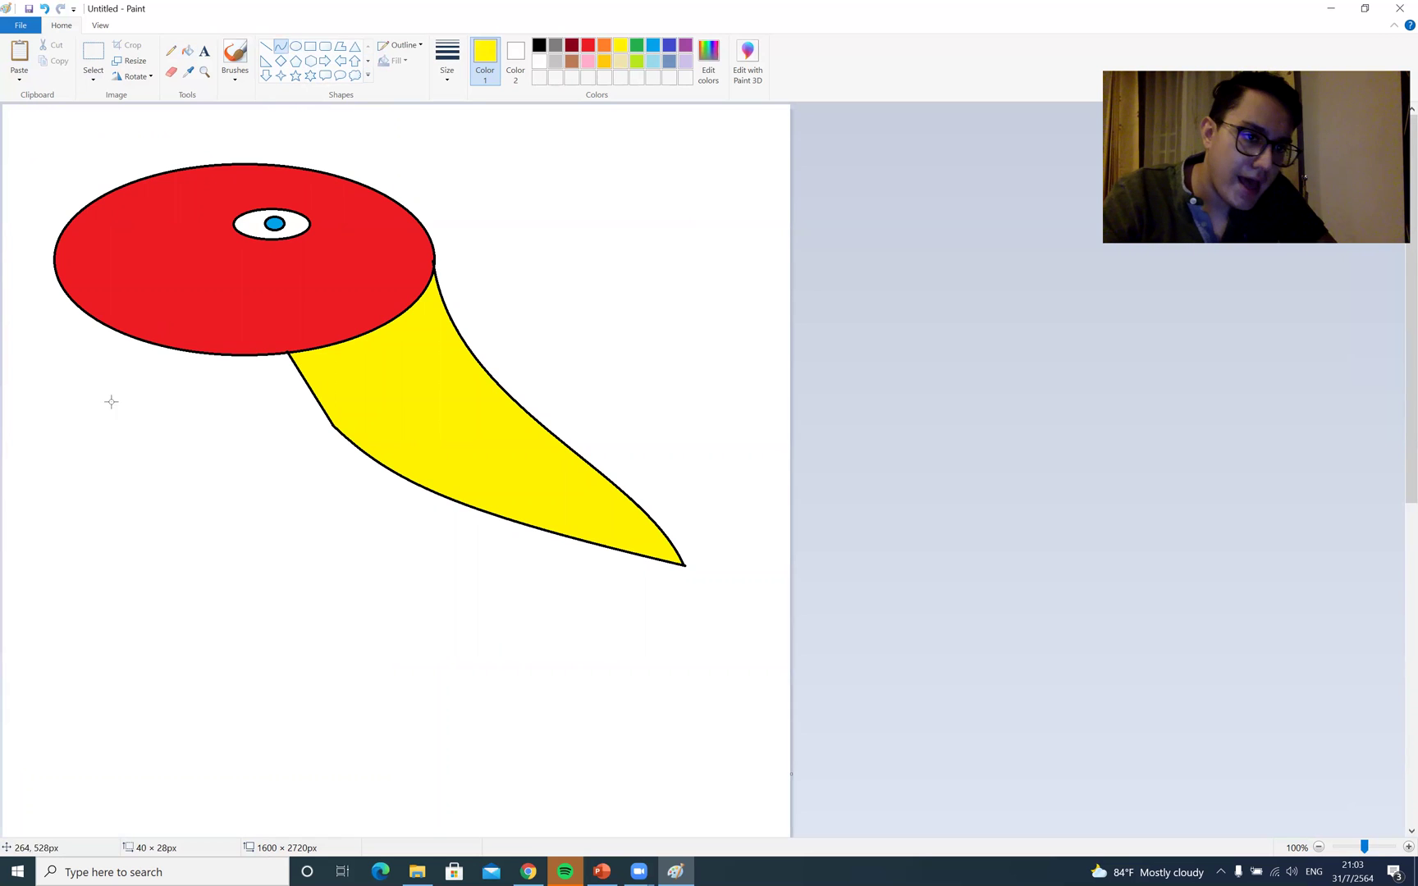
pyautogui.moveTo(86, 312); pyautogui.dragTo(114, 528)
pyautogui.press('Escape')
pyautogui.click(541, 46)
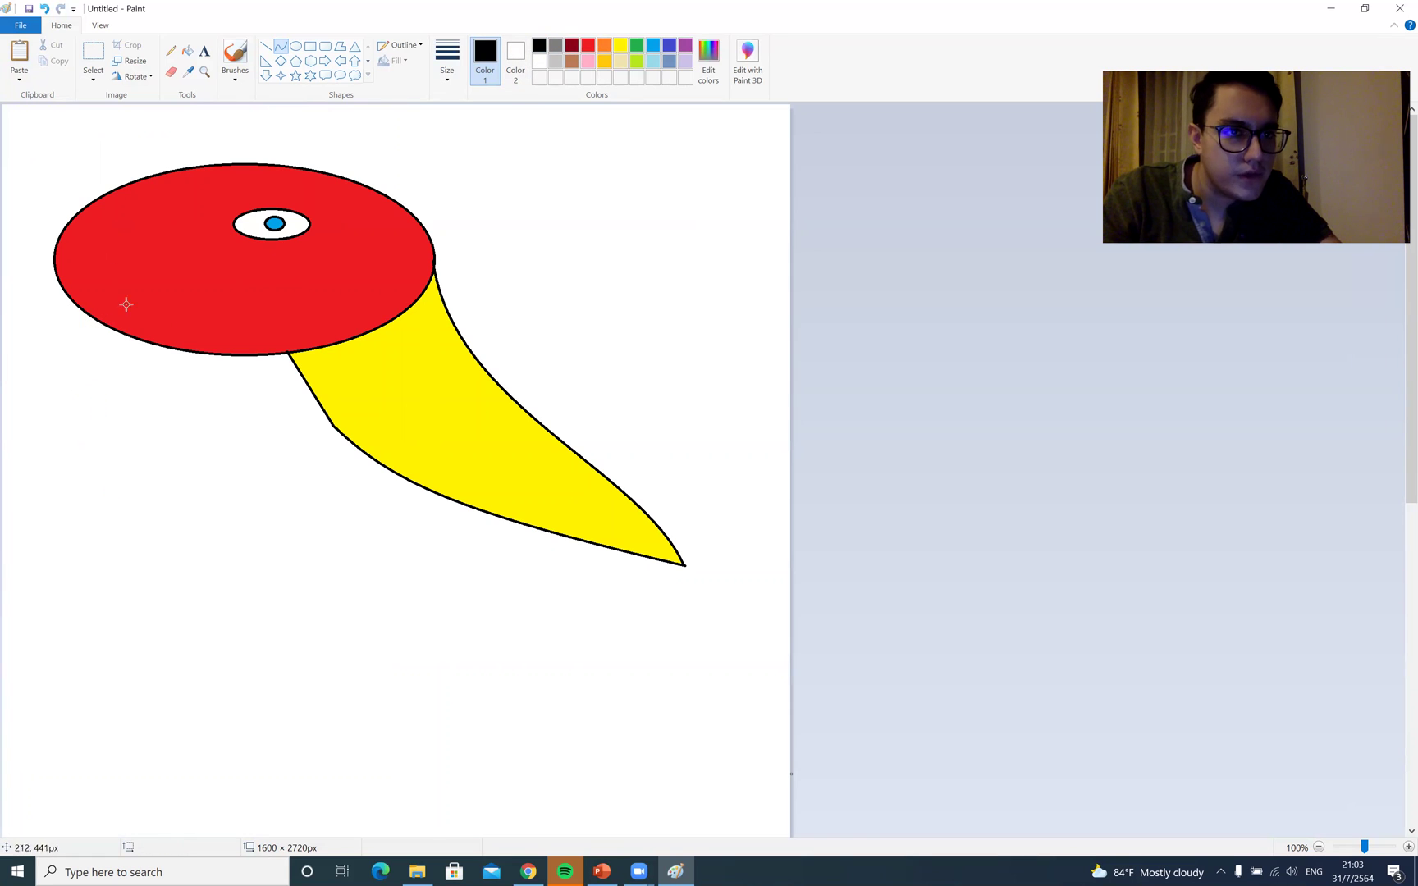
pyautogui.moveTo(96, 320); pyautogui.dragTo(23, 668)
pyautogui.moveTo(55, 453); pyautogui.dragTo(29, 513)
pyautogui.moveTo(66, 402)
pyautogui.mouseDown()
pyautogui.moveTo(78, 394)
pyautogui.moveTo(80, 424)
pyautogui.mouseUp()
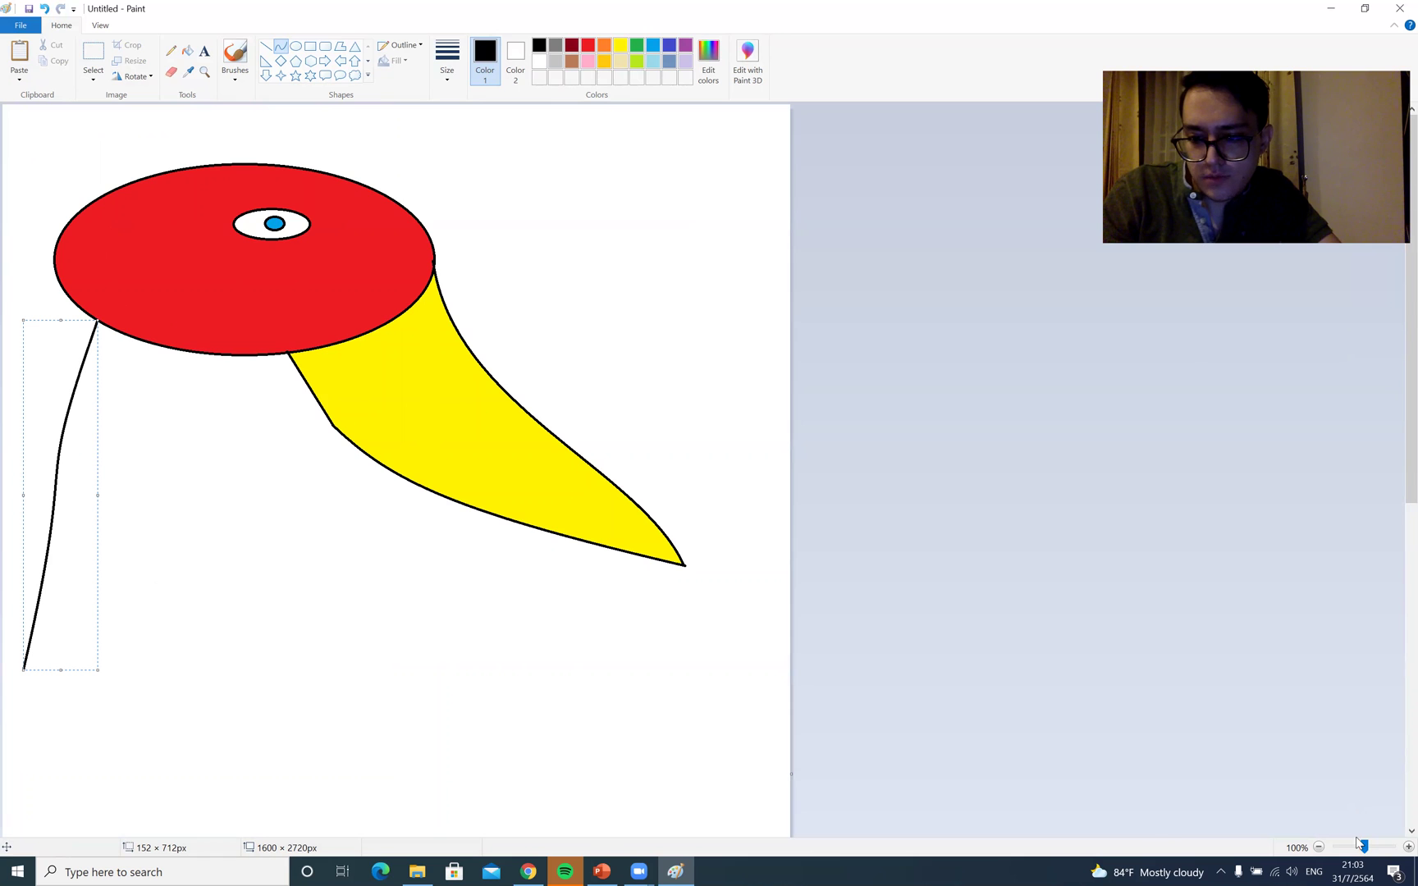
# Continue the back outline with a curve about 1293 px tall from the first curve's end downward, bowed outward toward the canvas edge
pyautogui.moveTo(1358, 845); pyautogui.dragTo(1348, 846)
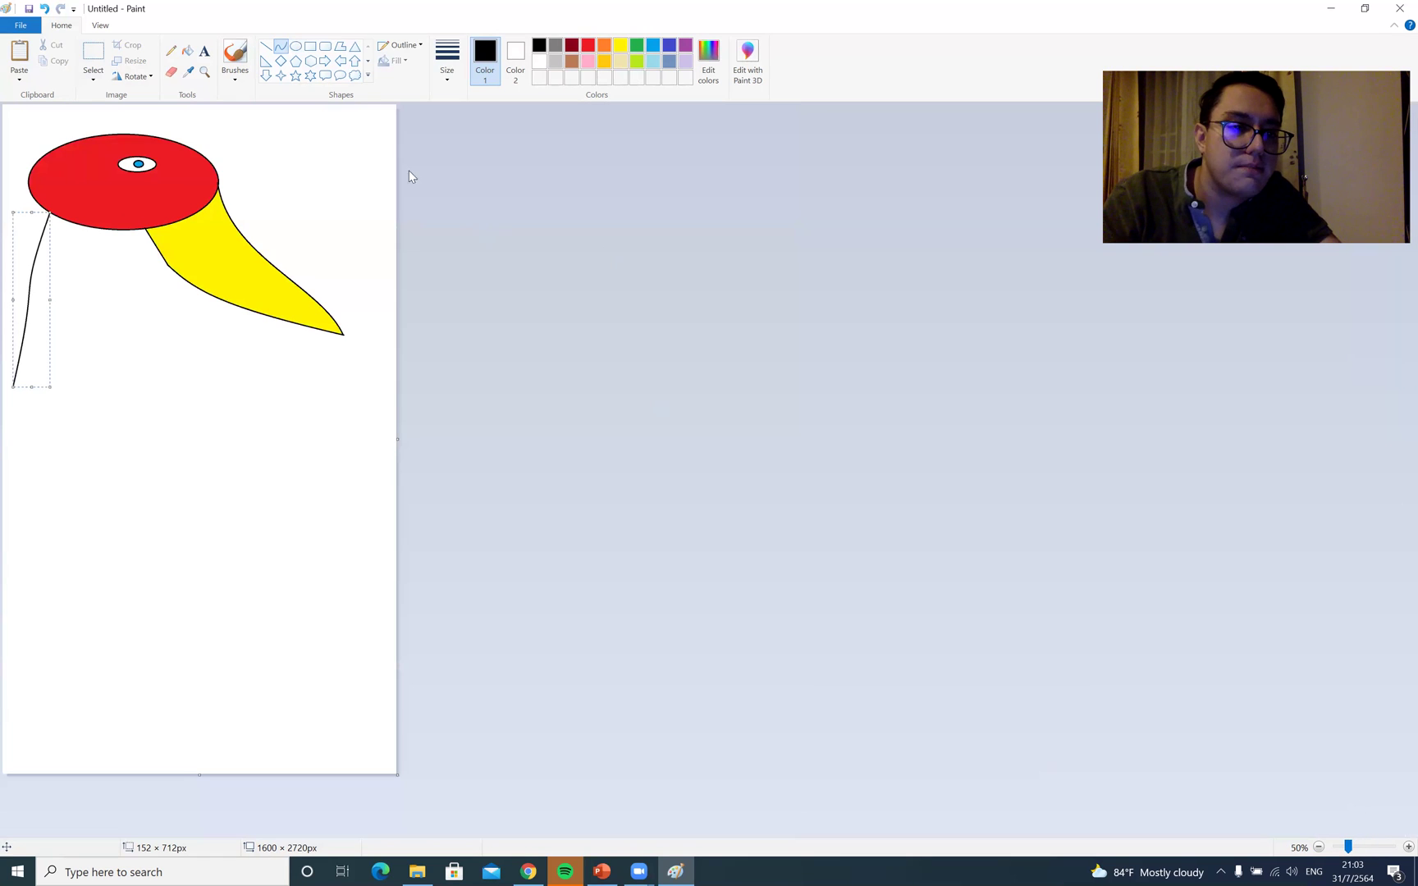
pyautogui.click(75, 531)
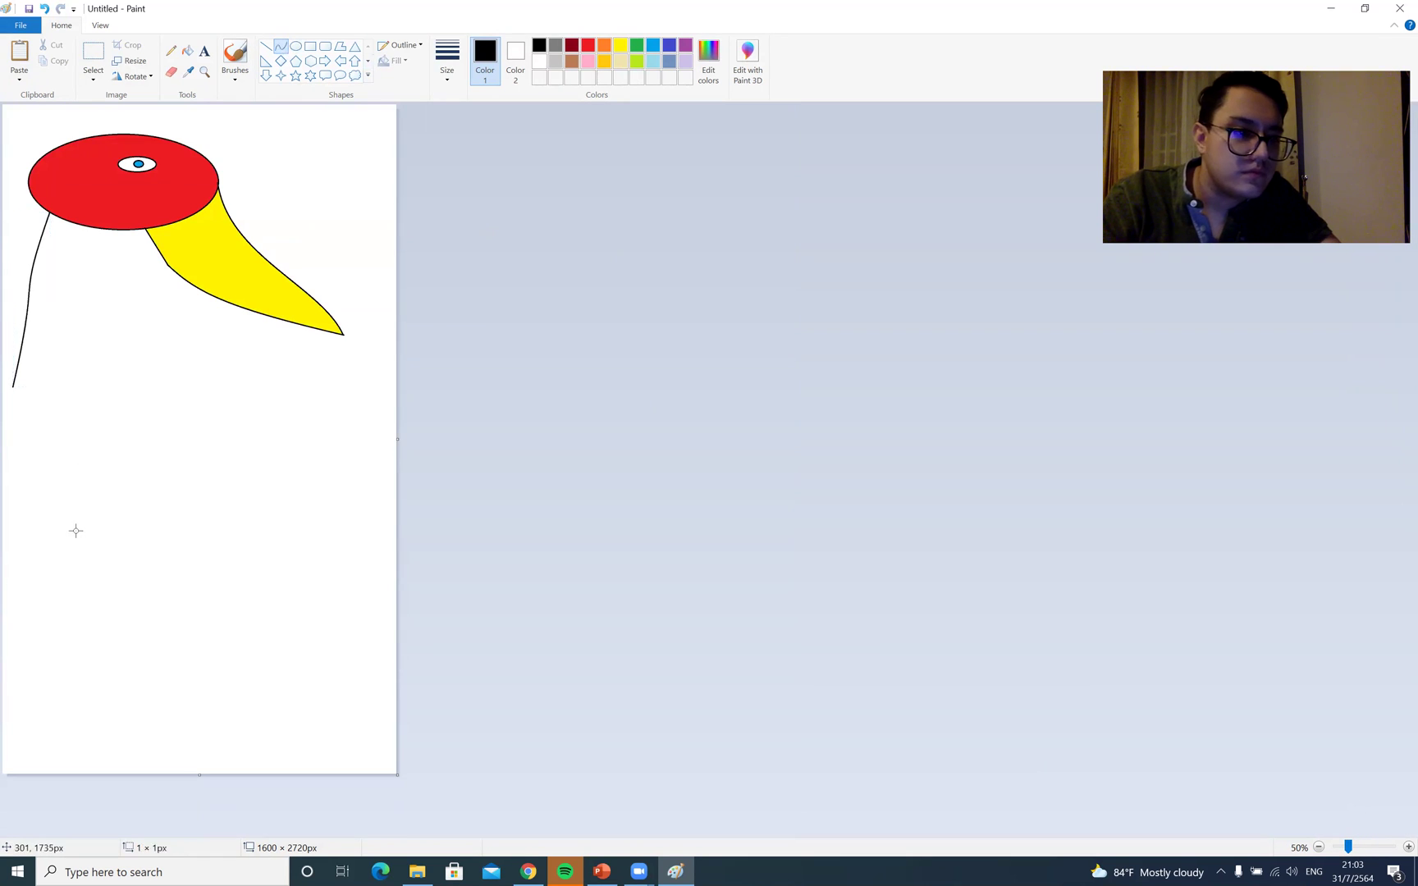
pyautogui.moveTo(13, 382); pyautogui.dragTo(32, 700)
pyautogui.moveTo(29, 528); pyautogui.dragTo(3, 534)
pyautogui.moveTo(10, 391); pyautogui.dragTo(10, 639)
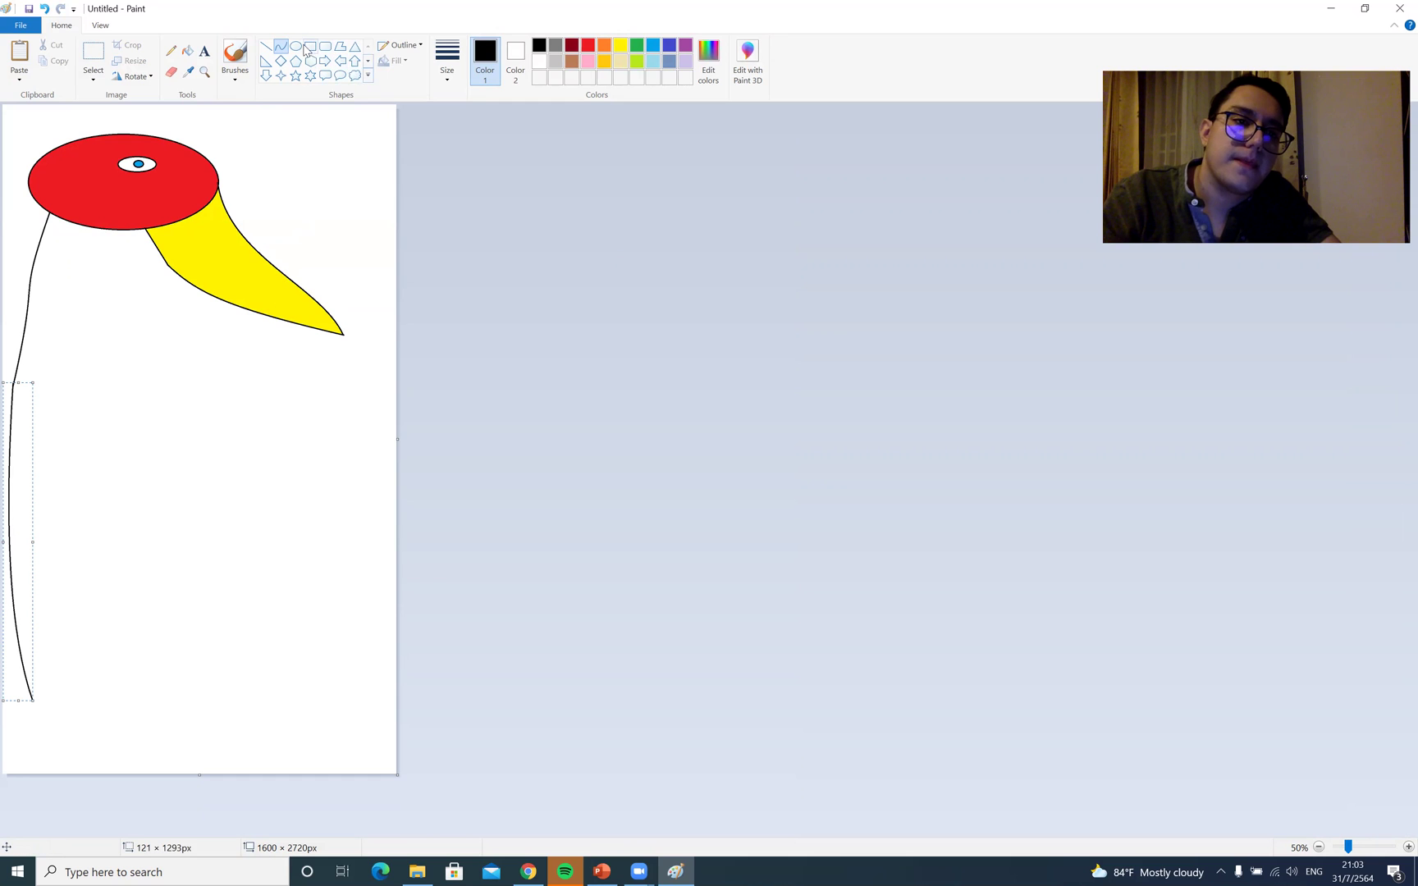
# Draw the front body outline as a curve from where the head meets the yellow shape, bulging outward near its lower end
pyautogui.moveTo(142, 224); pyautogui.dragTo(196, 658)
pyautogui.press('Escape')
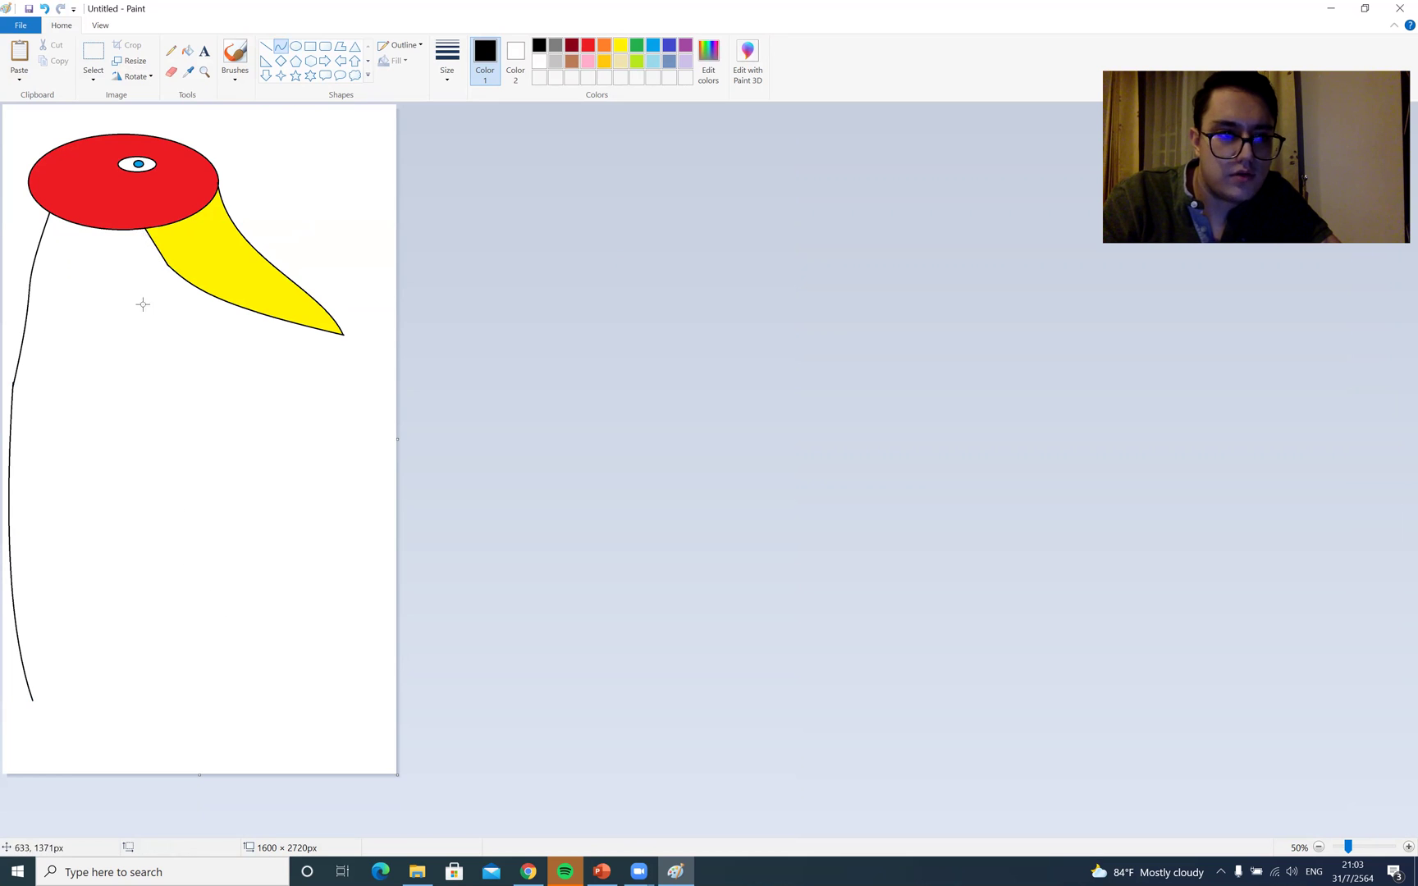
pyautogui.moveTo(145, 230); pyautogui.dragTo(279, 668)
pyautogui.moveTo(257, 498); pyautogui.dragTo(180, 291)
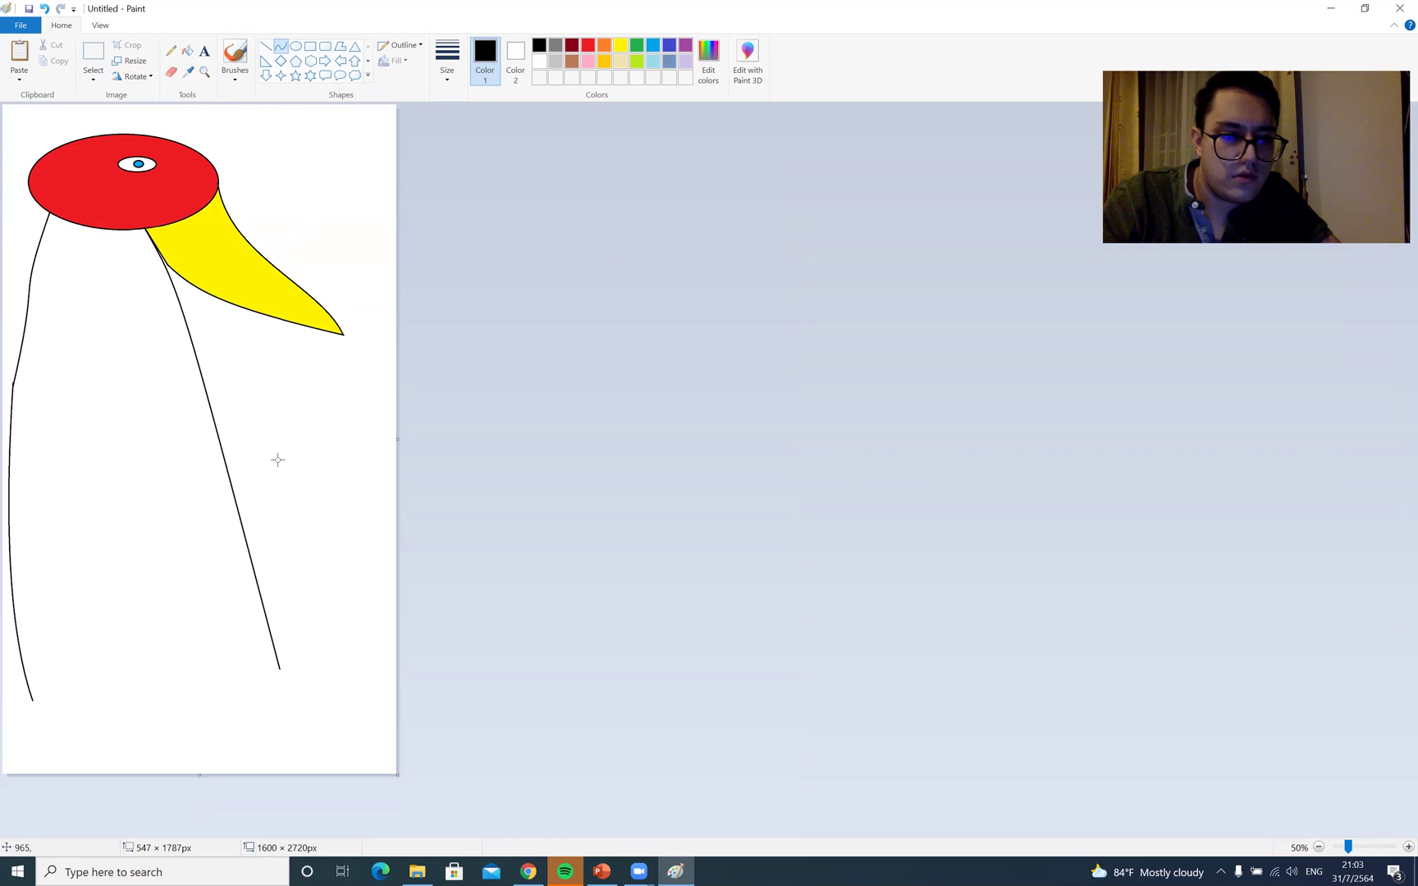
pyautogui.moveTo(251, 589); pyautogui.dragTo(397, 632)
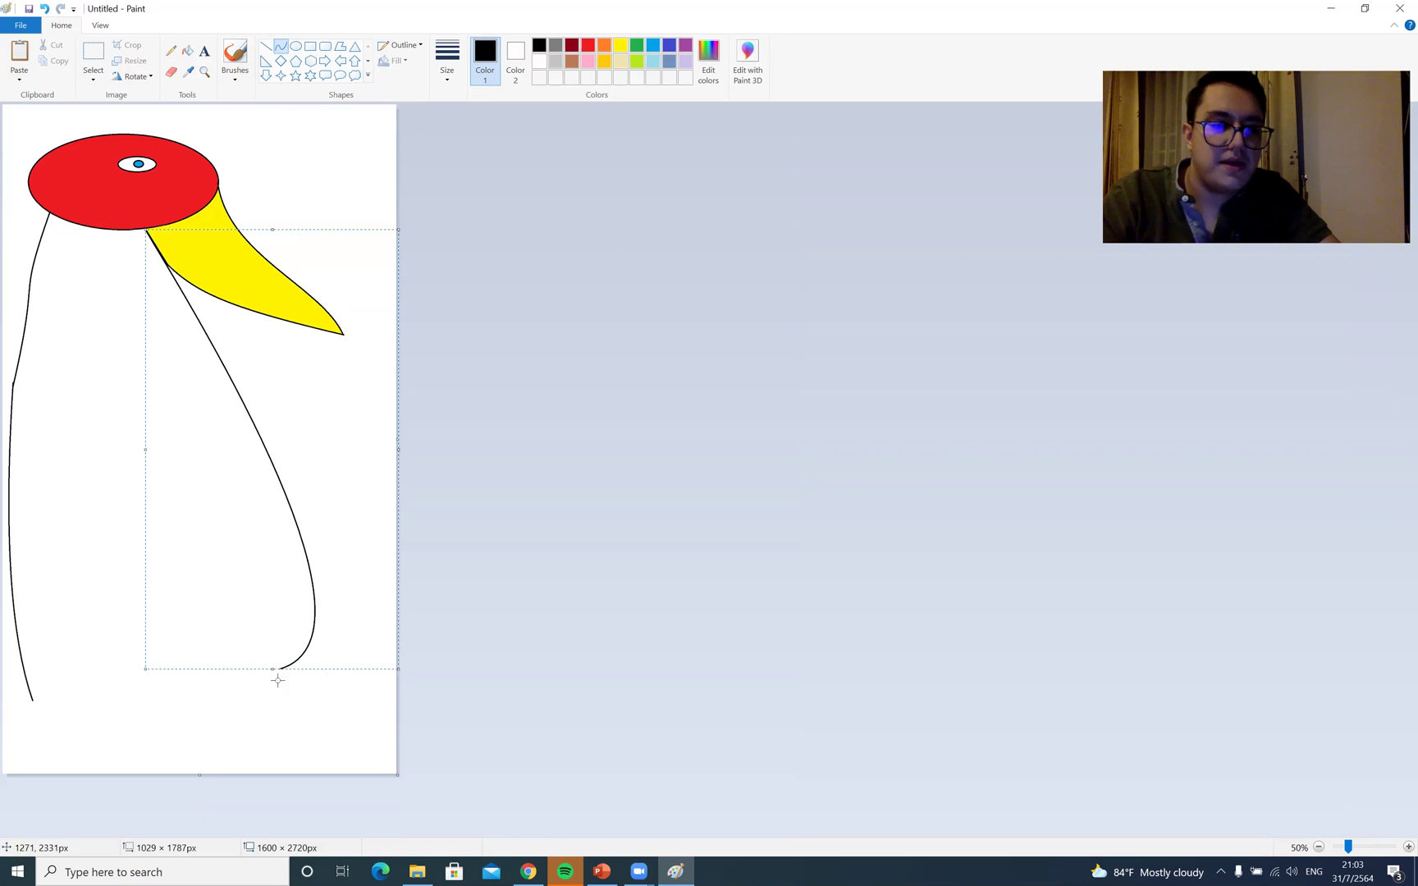
pyautogui.click(295, 46)
pyautogui.moveTo(27, 702); pyautogui.dragTo(334, 681)
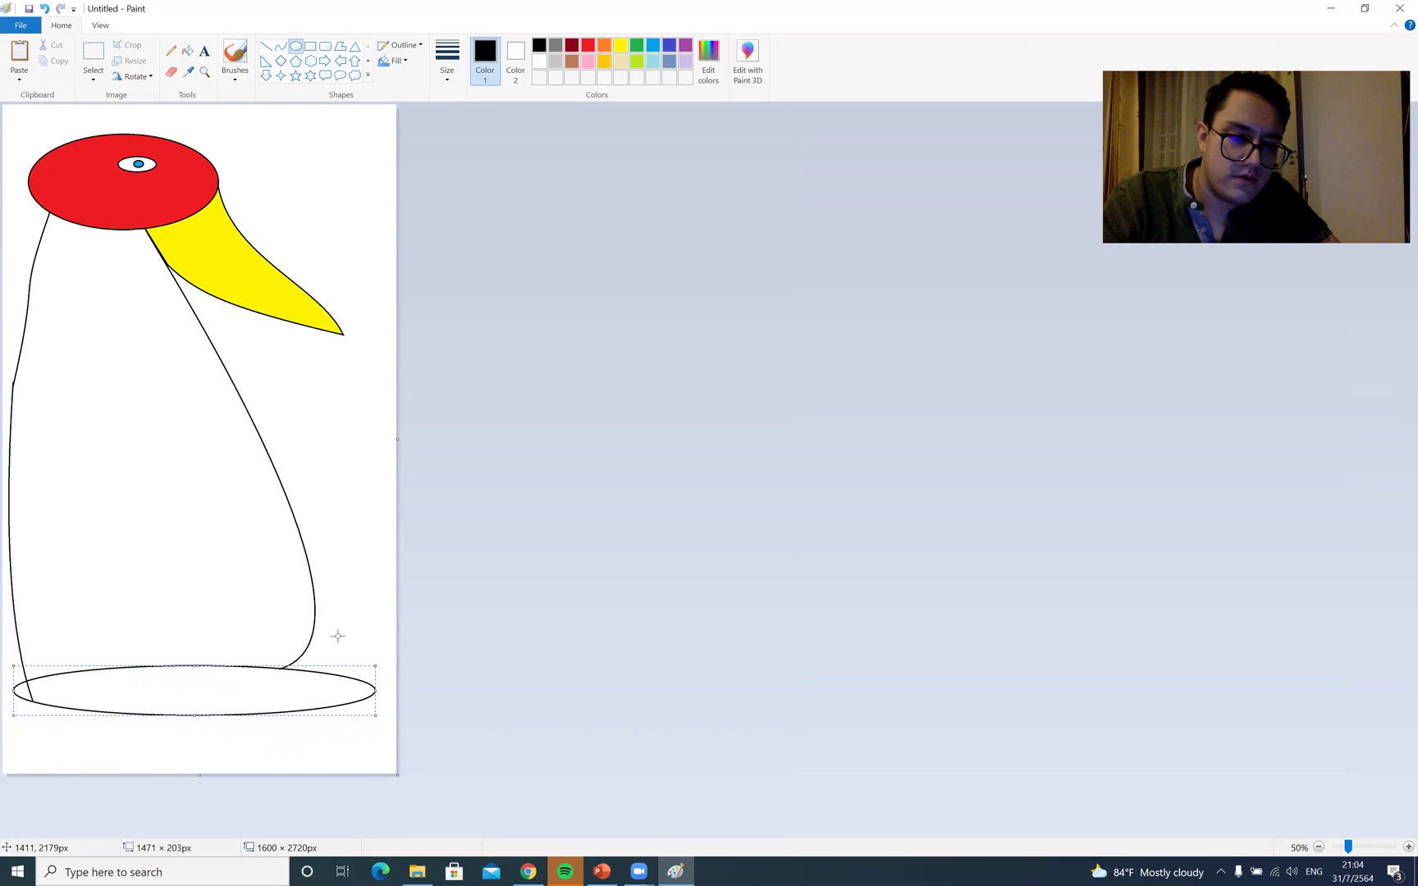
pyautogui.moveTo(333, 683)
pyautogui.mouseDown()
pyautogui.moveTo(320, 715)
pyautogui.moveTo(320, 678)
pyautogui.mouseUp()
pyautogui.press('Delete')
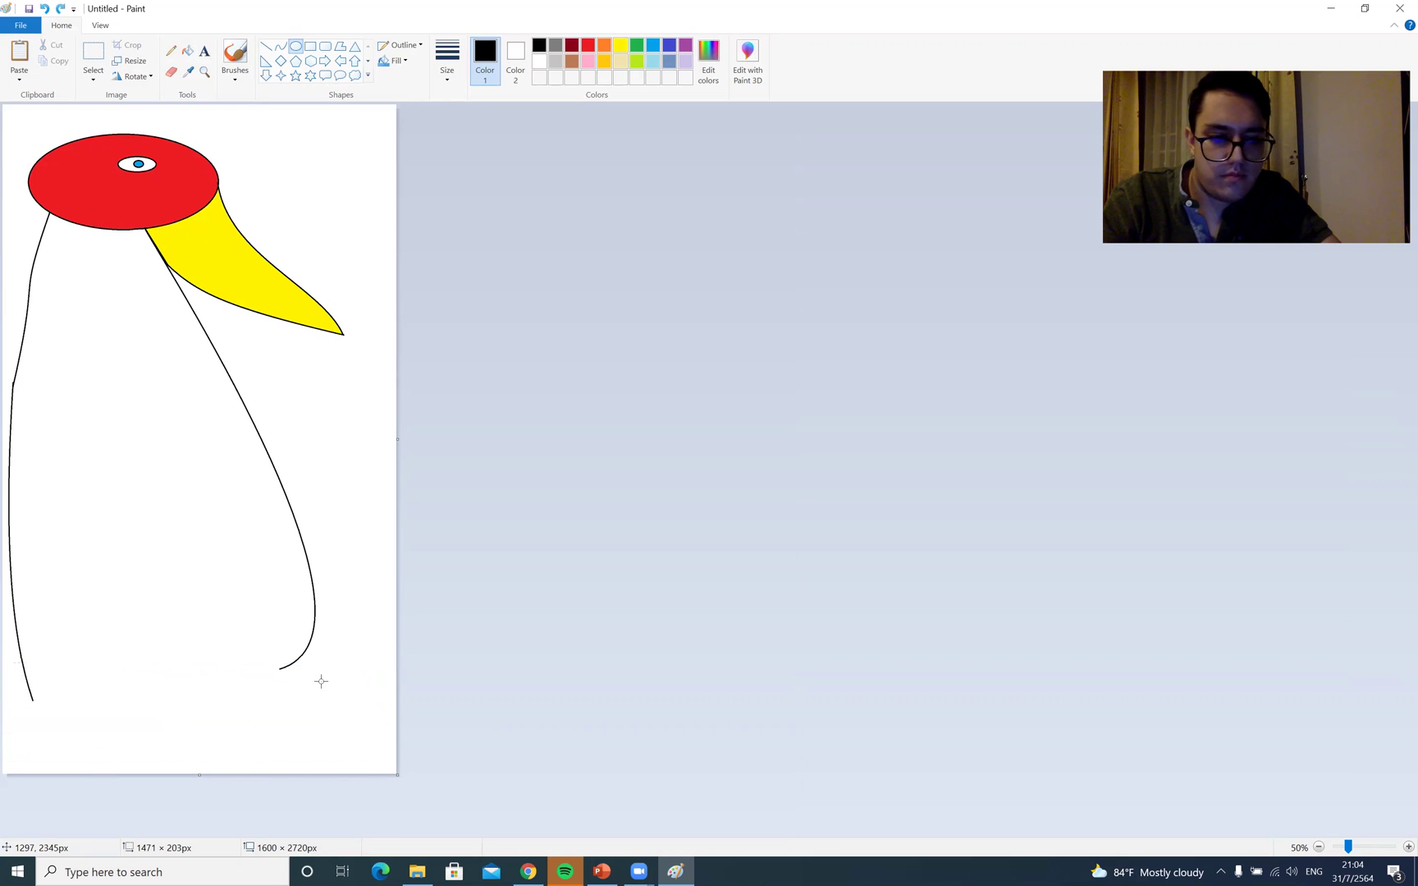
# Draw a wide, flat ellipse across the base of the body, starting near the back curve's lower end and extending past the front curve
pyautogui.click(299, 47)
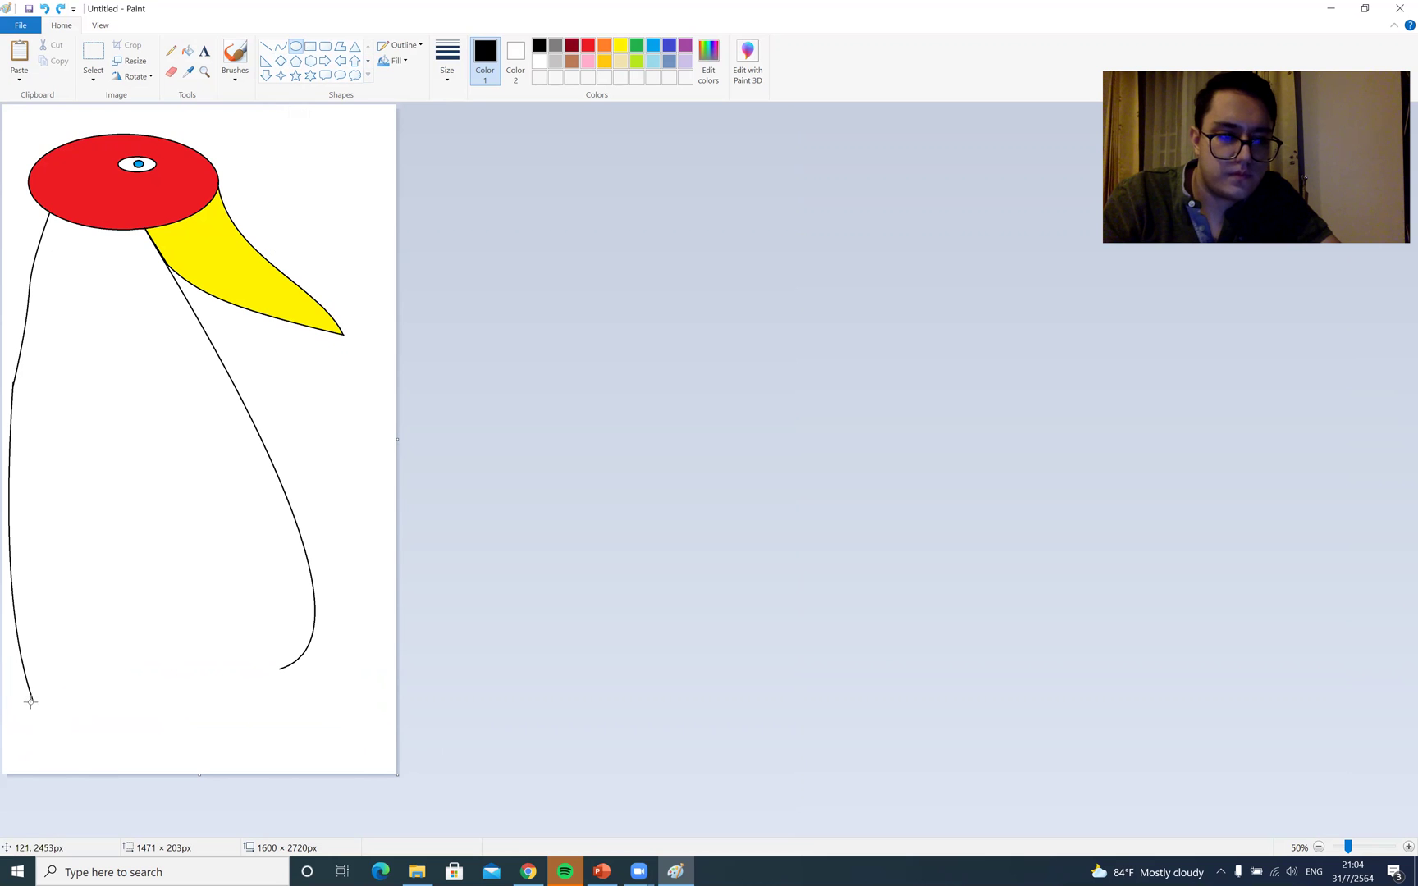
pyautogui.moveTo(29, 701); pyautogui.dragTo(361, 664)
pyautogui.click(40, 758)
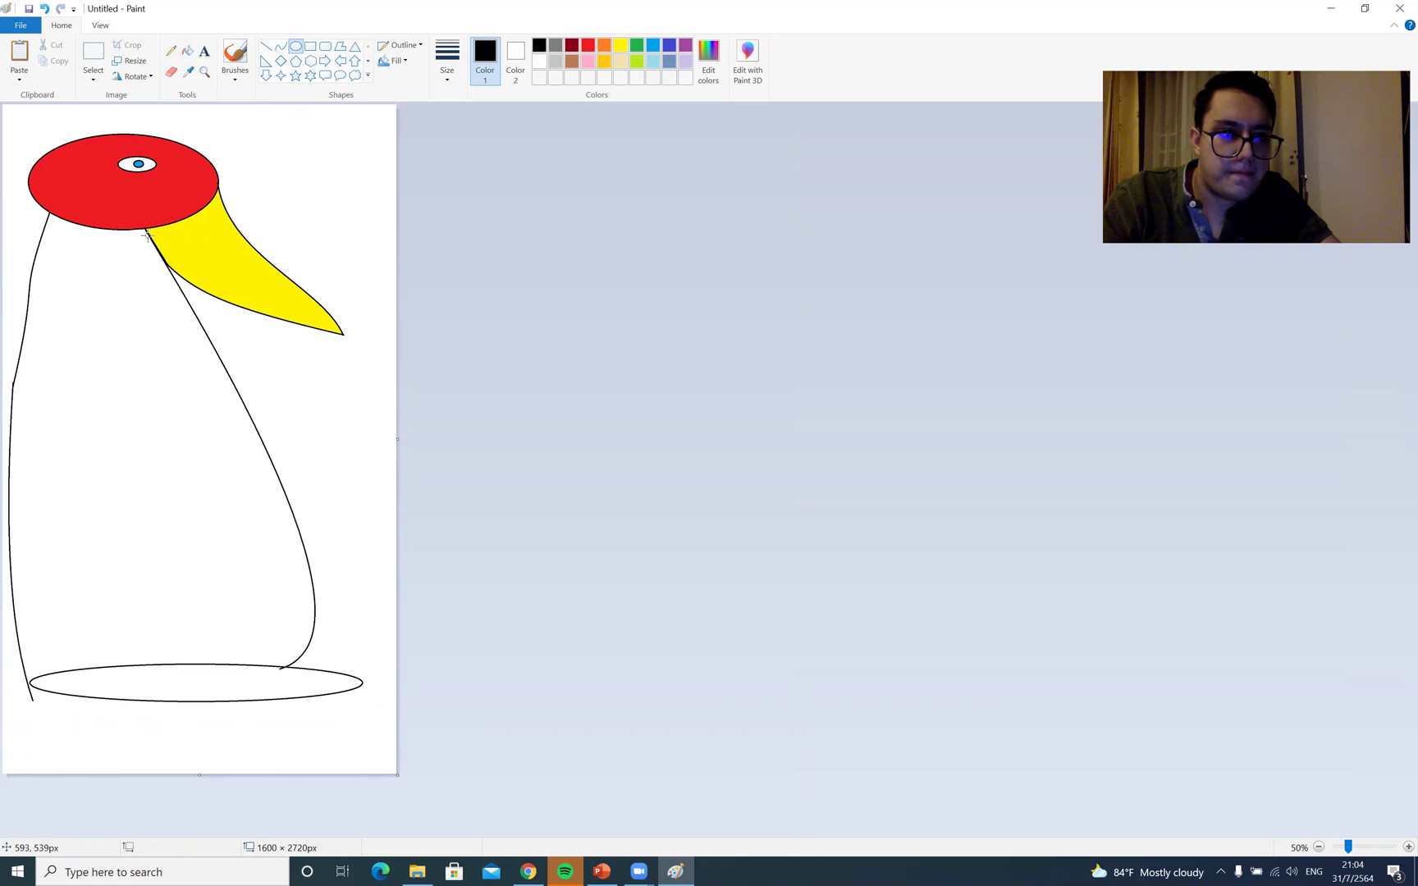
pyautogui.moveTo(311, 223); pyautogui.dragTo(131, 724)
pyautogui.moveTo(262, 561); pyautogui.dragTo(193, 598)
pyautogui.hotkey('ctrl', 'z')
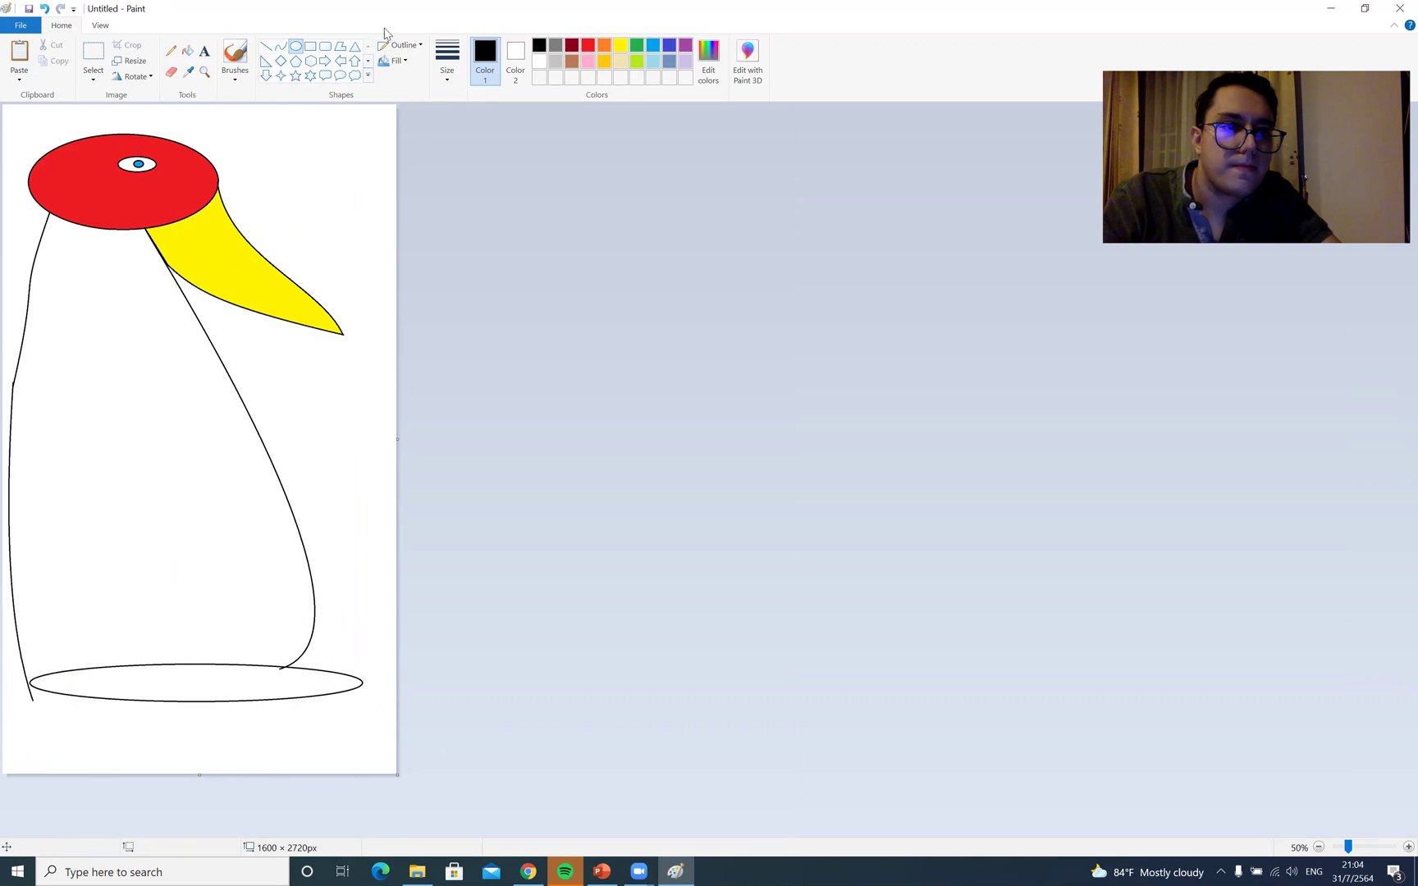
pyautogui.click(284, 48)
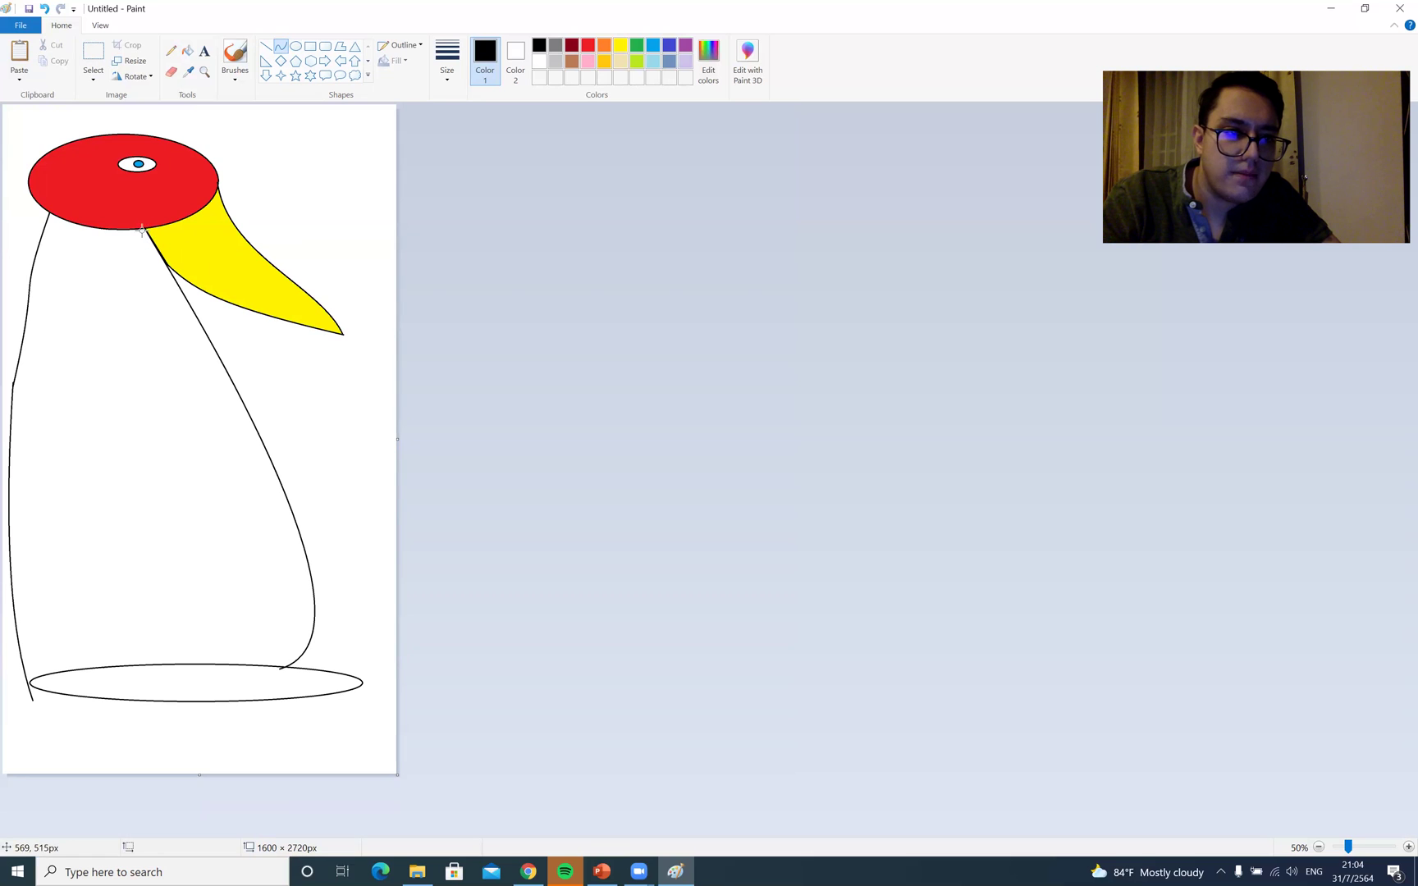
pyautogui.moveTo(142, 223); pyautogui.dragTo(281, 664)
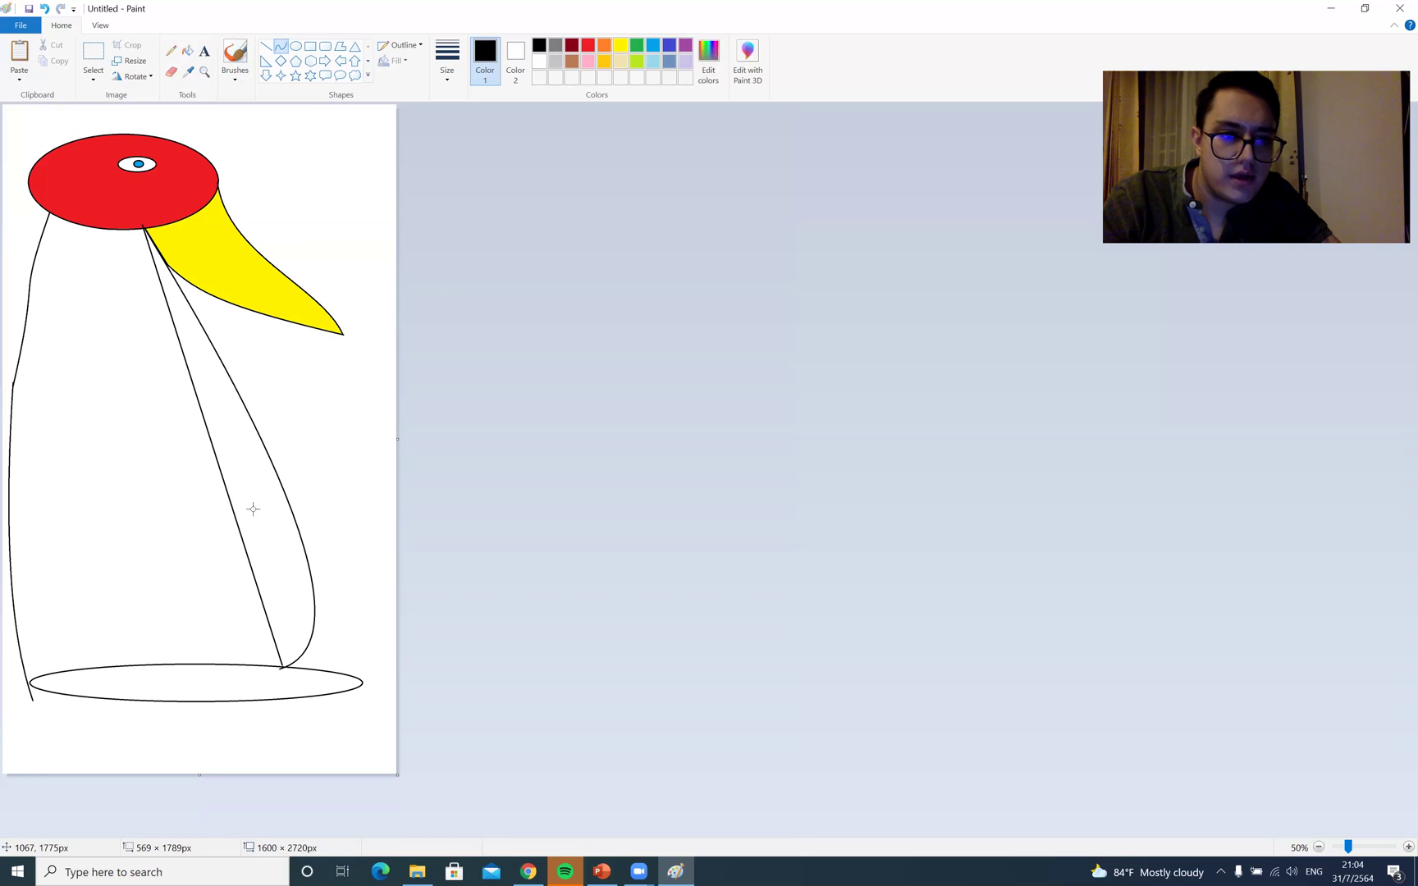
pyautogui.moveTo(215, 454); pyautogui.dragTo(140, 422)
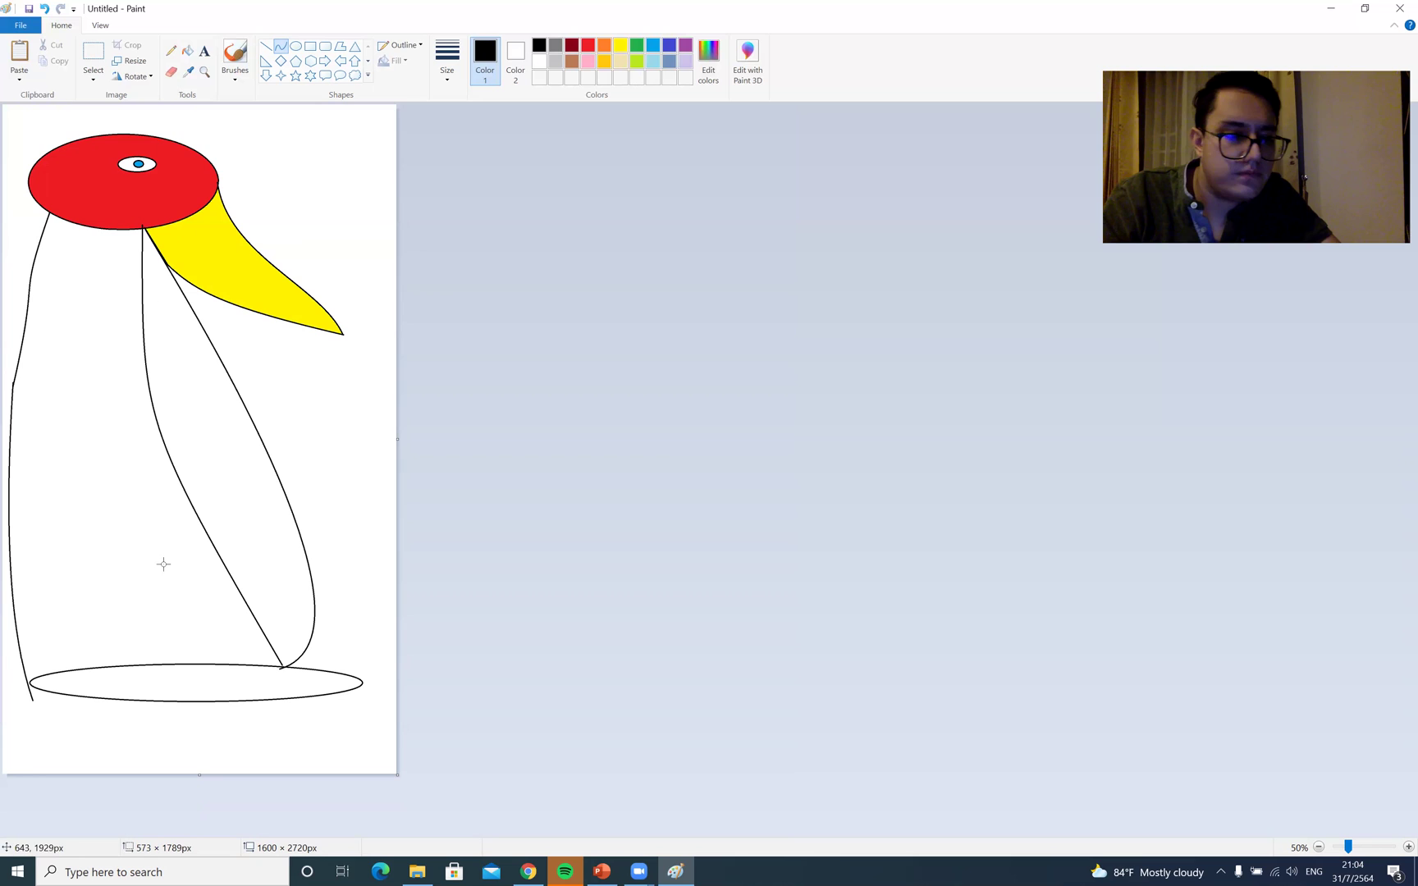
pyautogui.moveTo(29, 693); pyautogui.dragTo(110, 477)
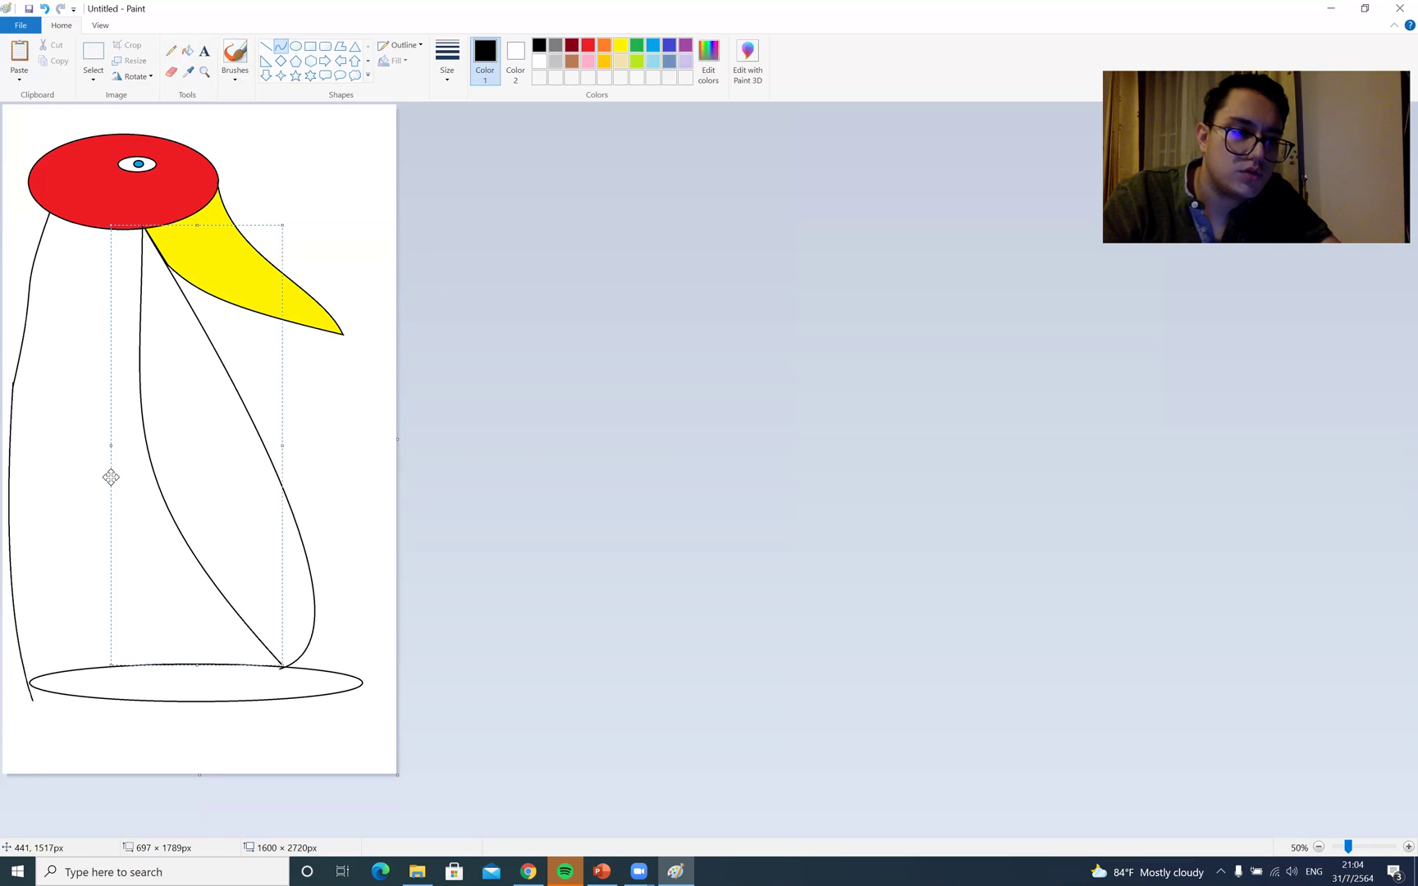
pyautogui.click(589, 47)
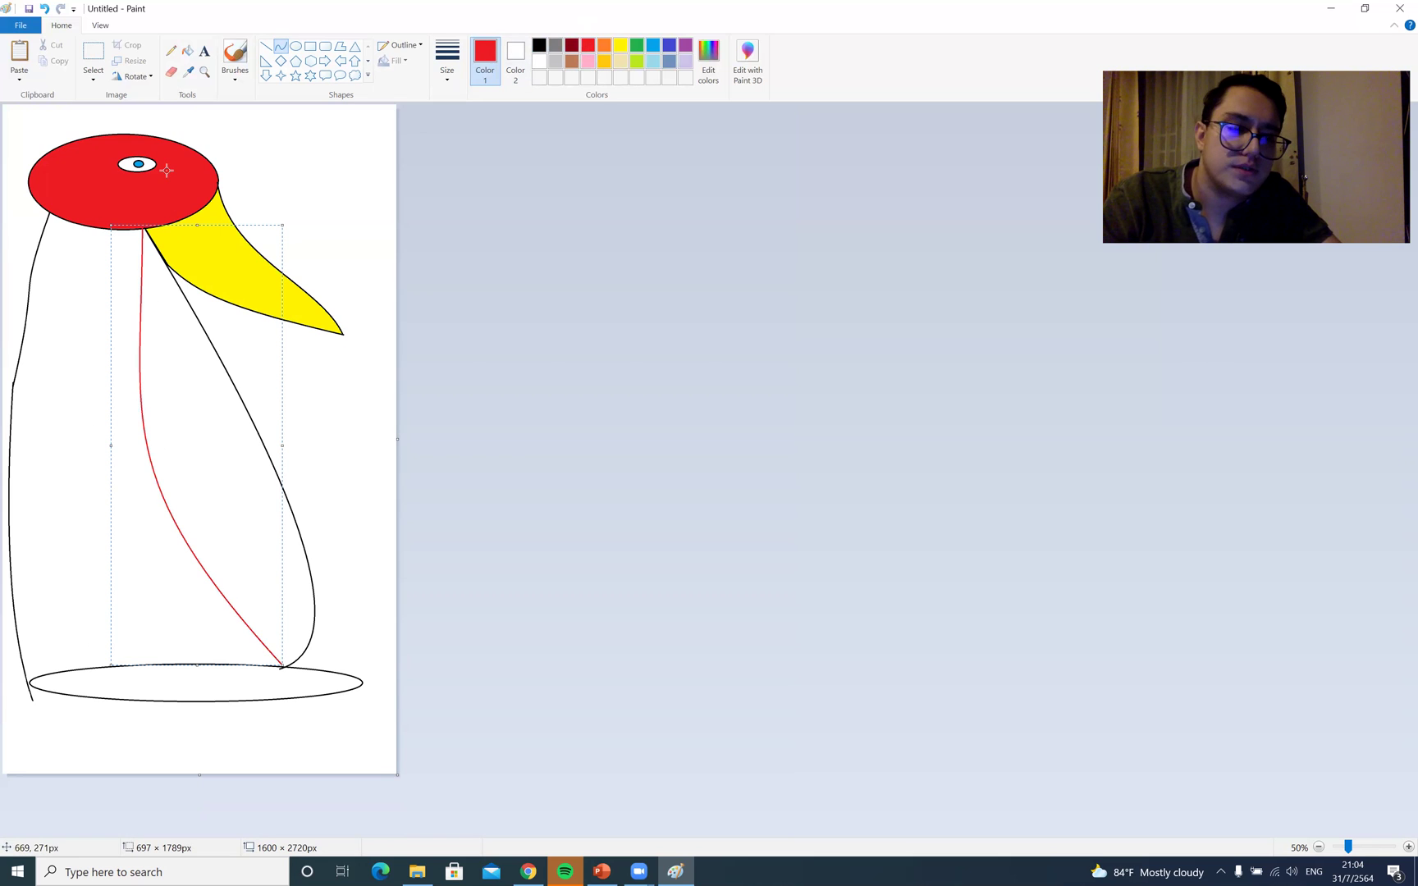
pyautogui.hotkey('ctrl', 'z')
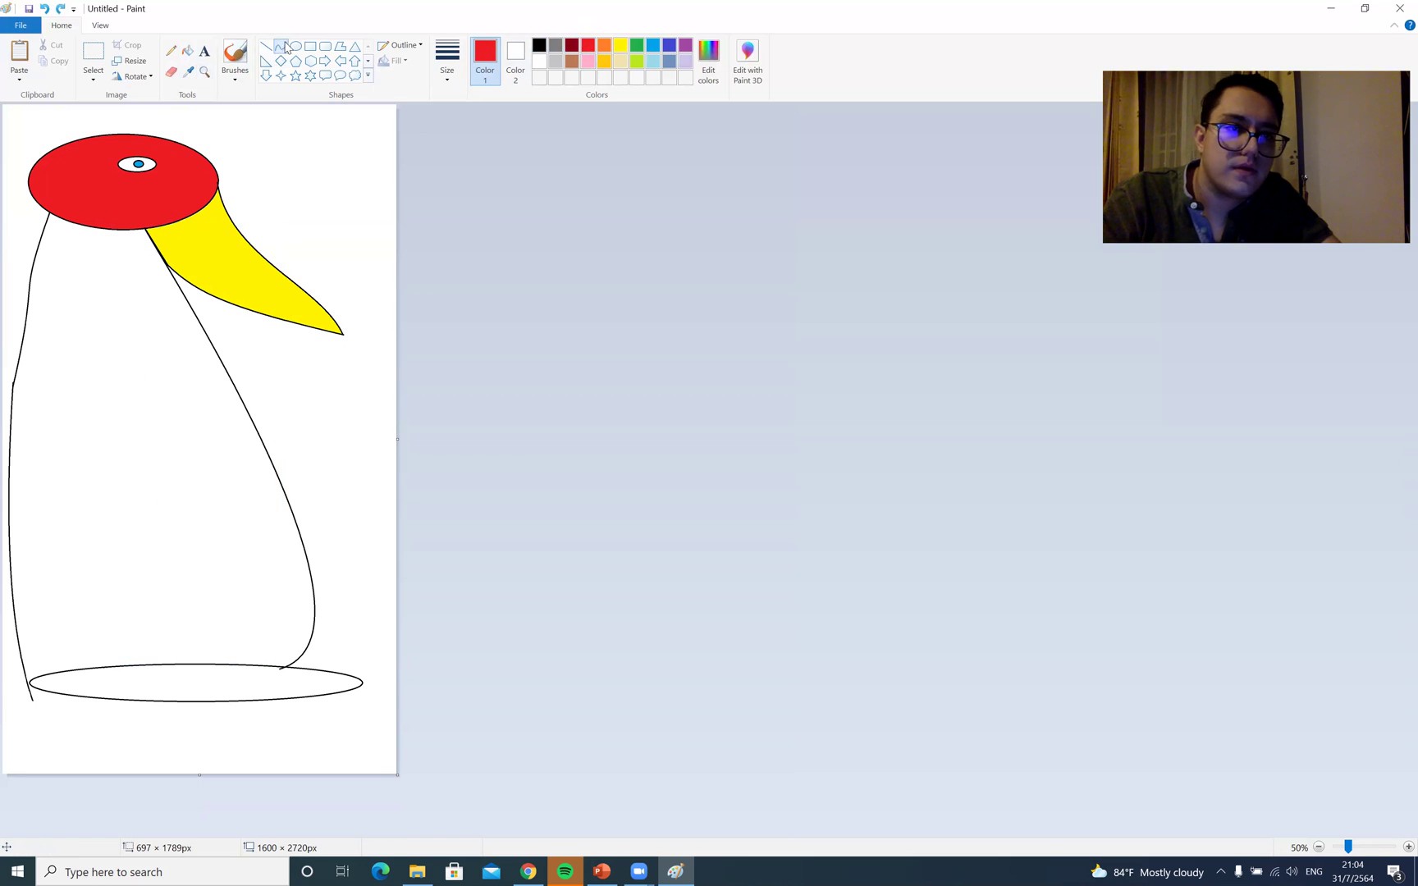
# Draw a black inner curve about 555 × 1769 px from the head's lower edge to the front outline's lower end, bowed toward the back
pyautogui.click(539, 46)
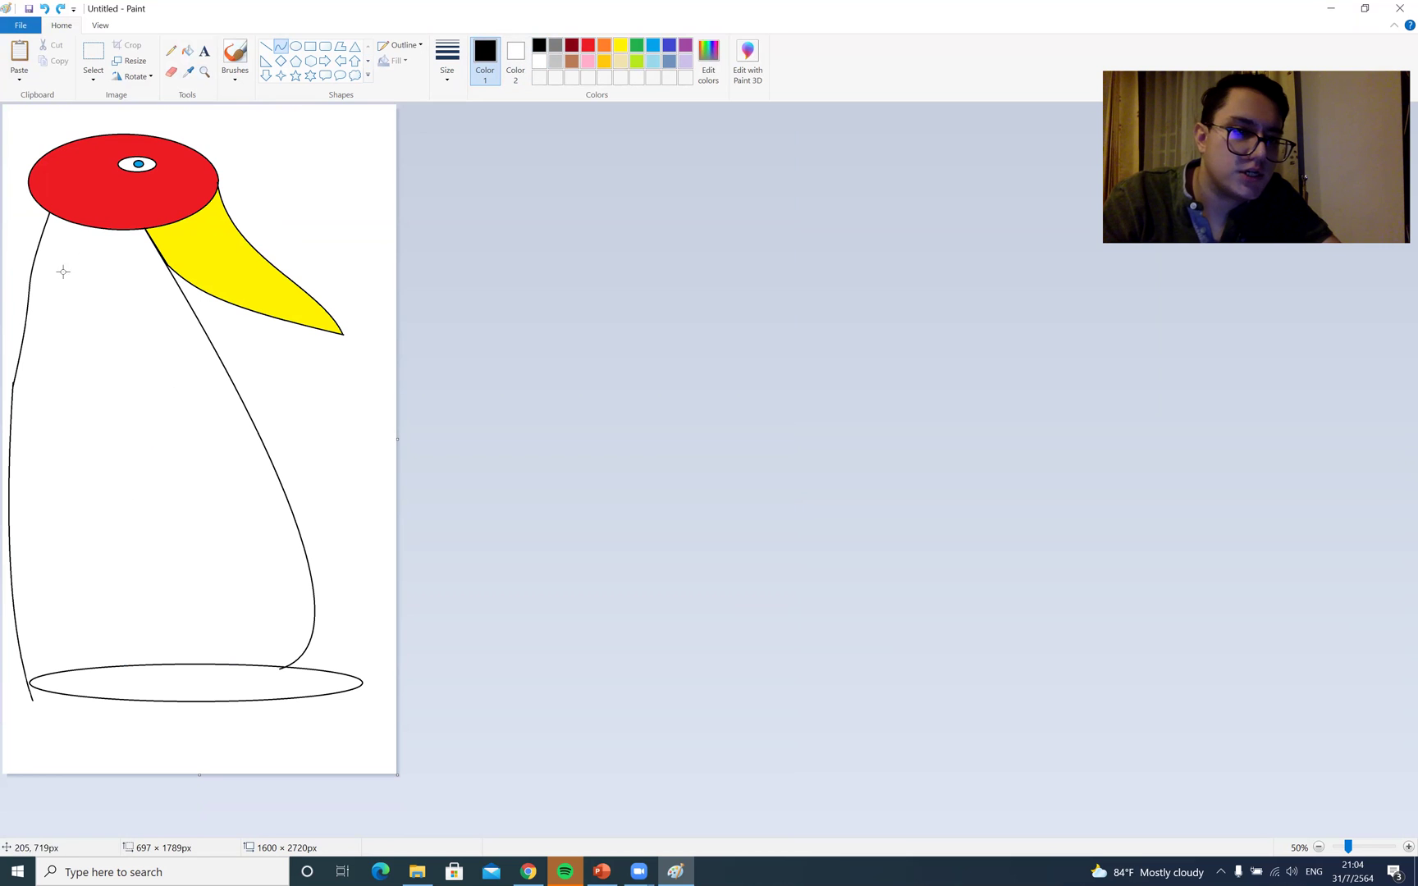
pyautogui.moveTo(145, 227); pyautogui.dragTo(280, 659)
pyautogui.moveTo(198, 387); pyautogui.dragTo(160, 442)
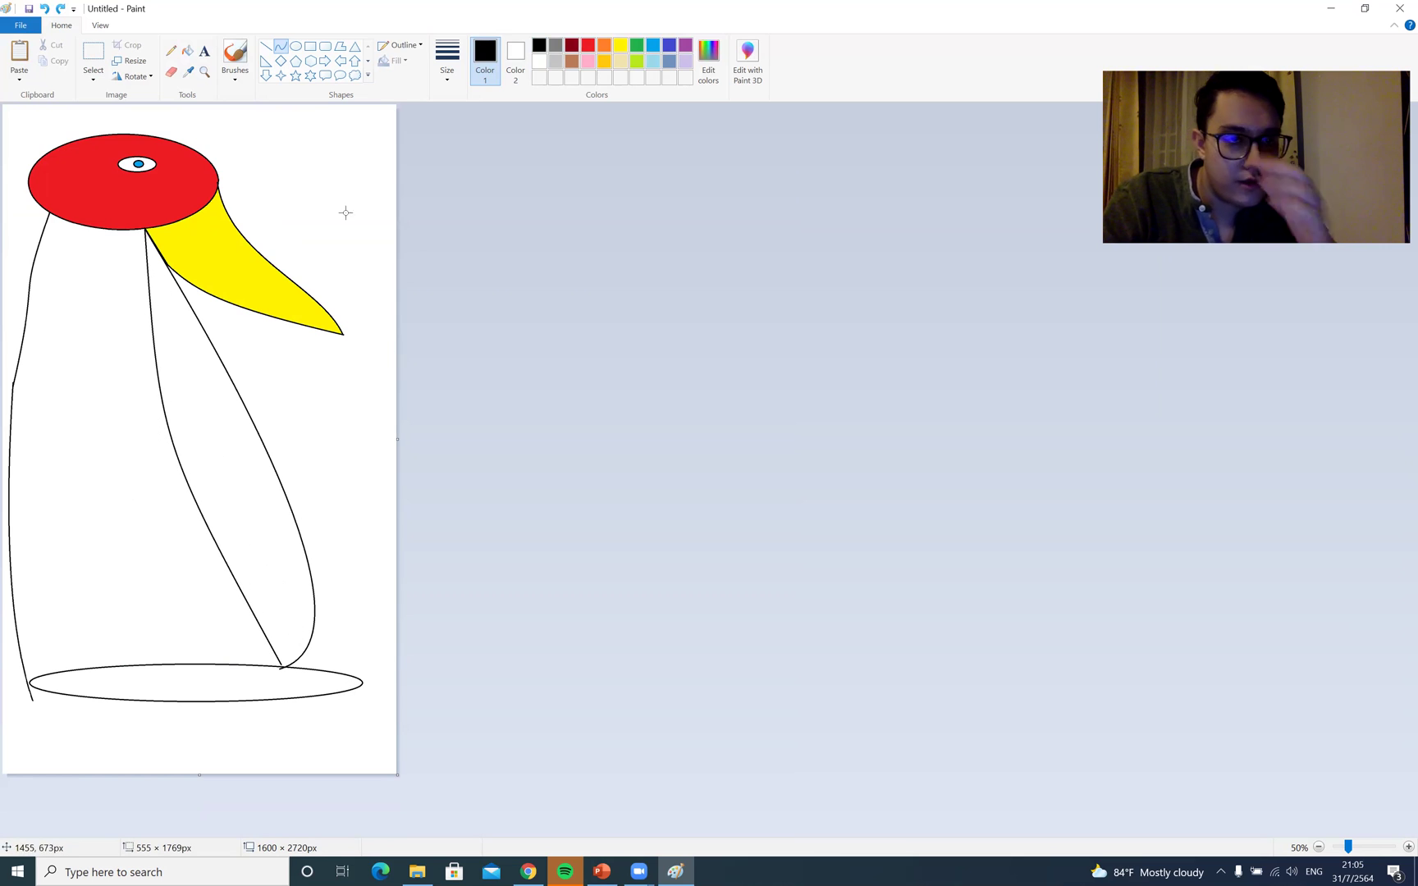
# Try twice to fill the area between the back outline and the inner curve with red, undoing each fill
pyautogui.click(188, 51)
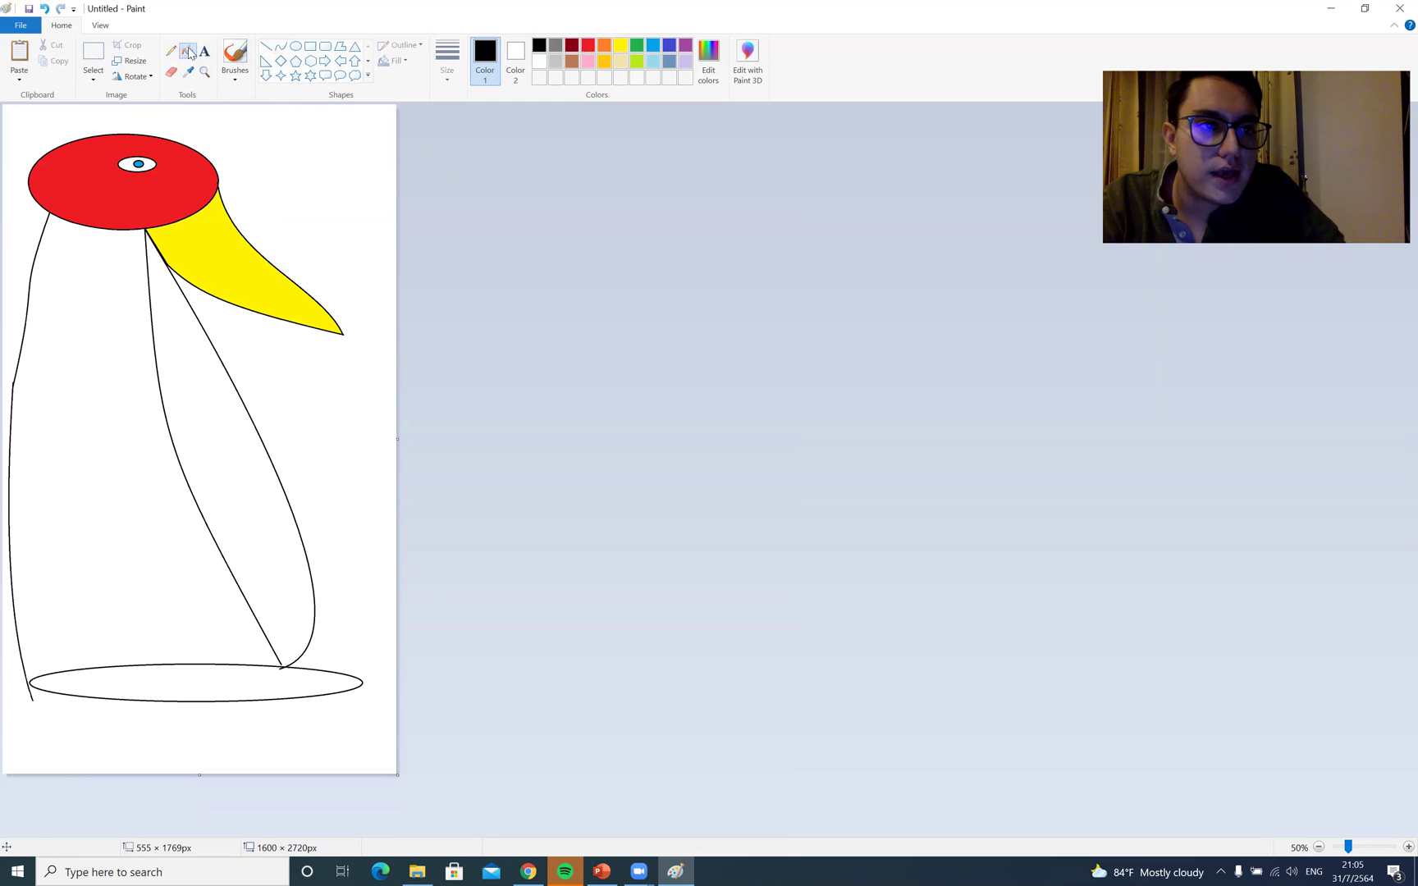
pyautogui.click(589, 46)
pyautogui.click(121, 353)
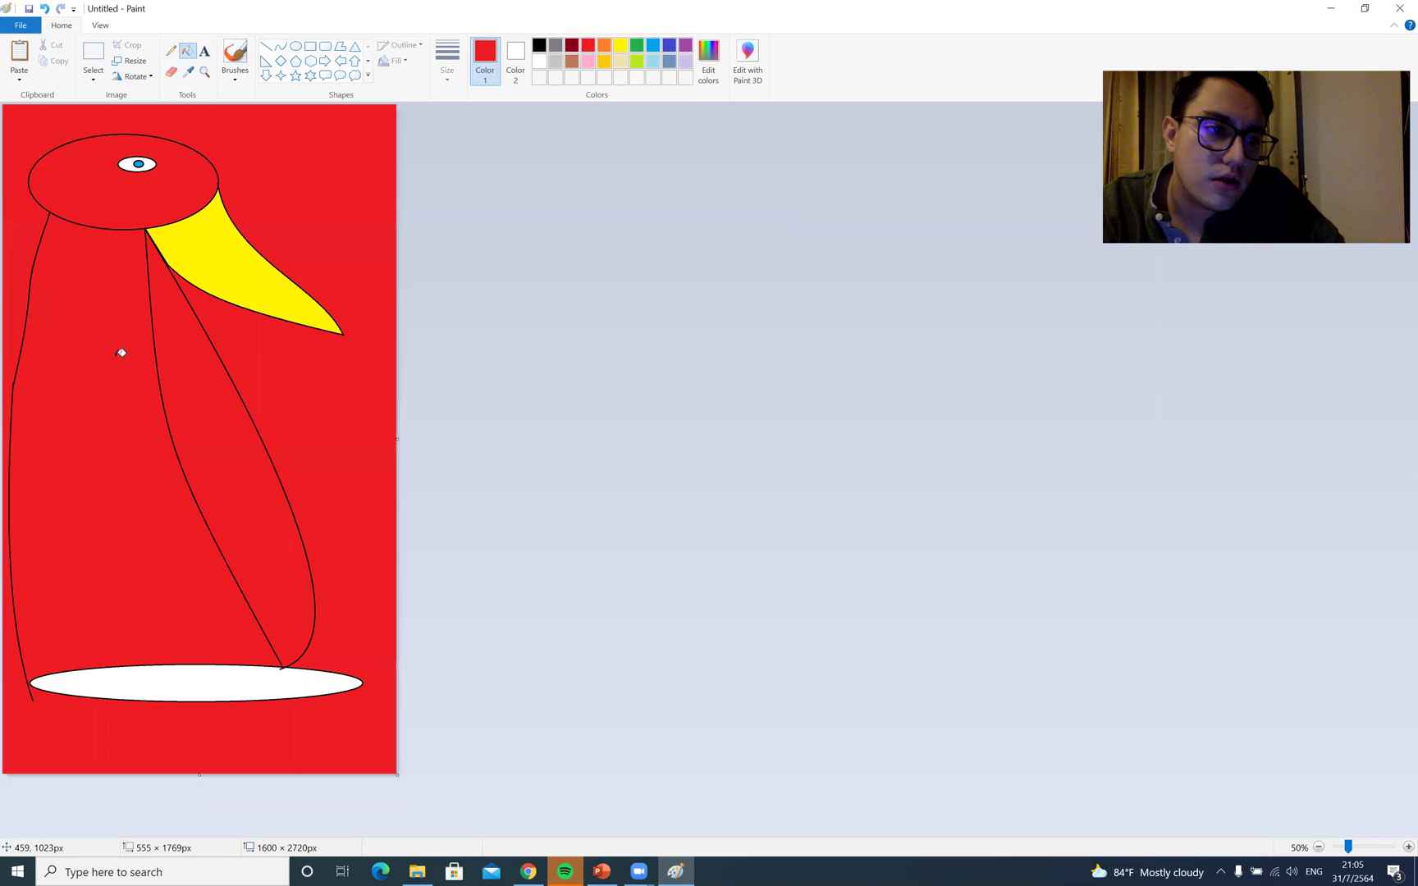
pyautogui.hotkey('ctrl', 'z')
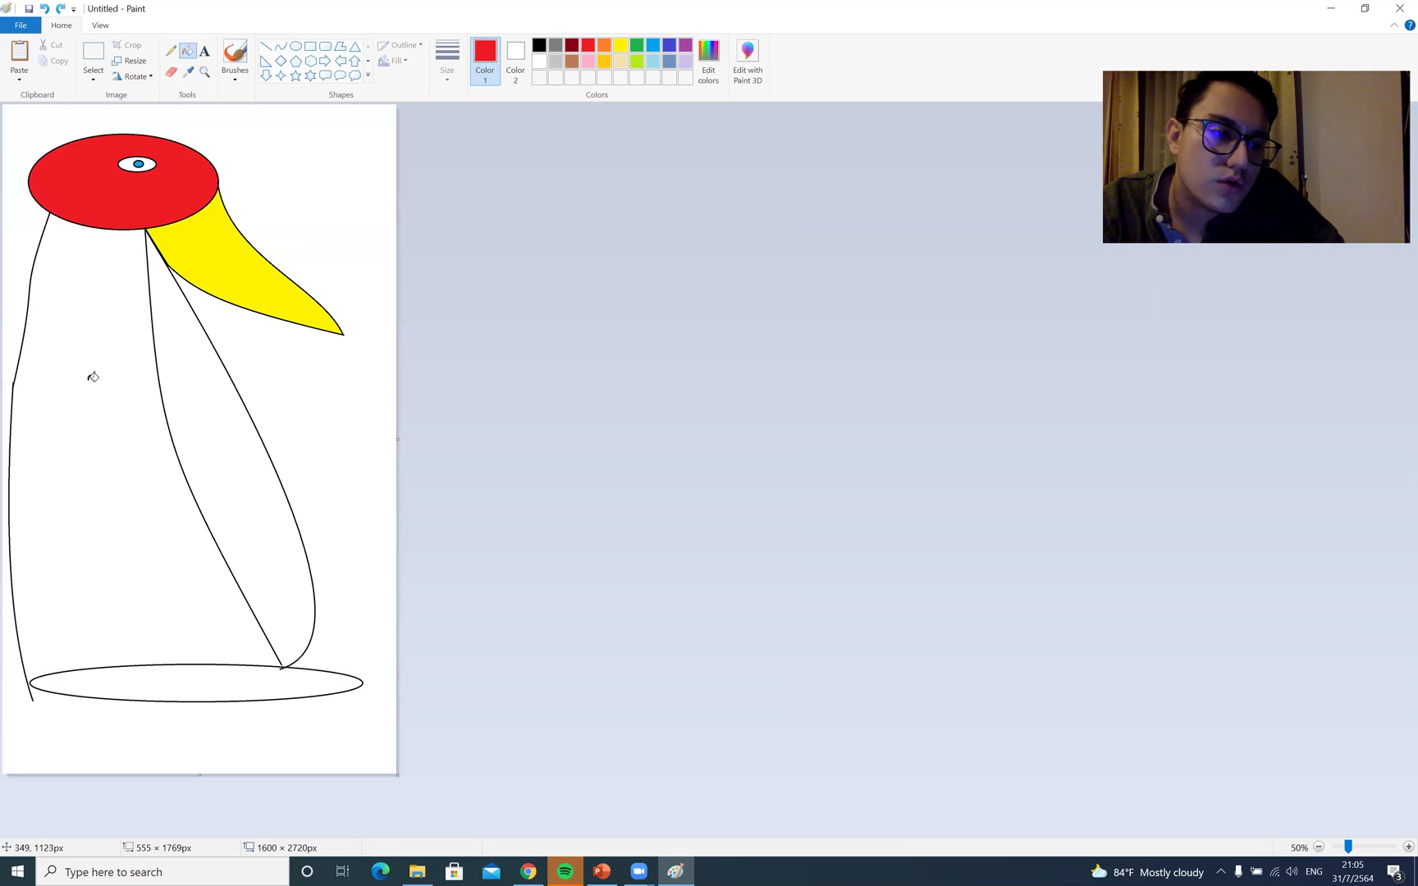
pyautogui.click(93, 376)
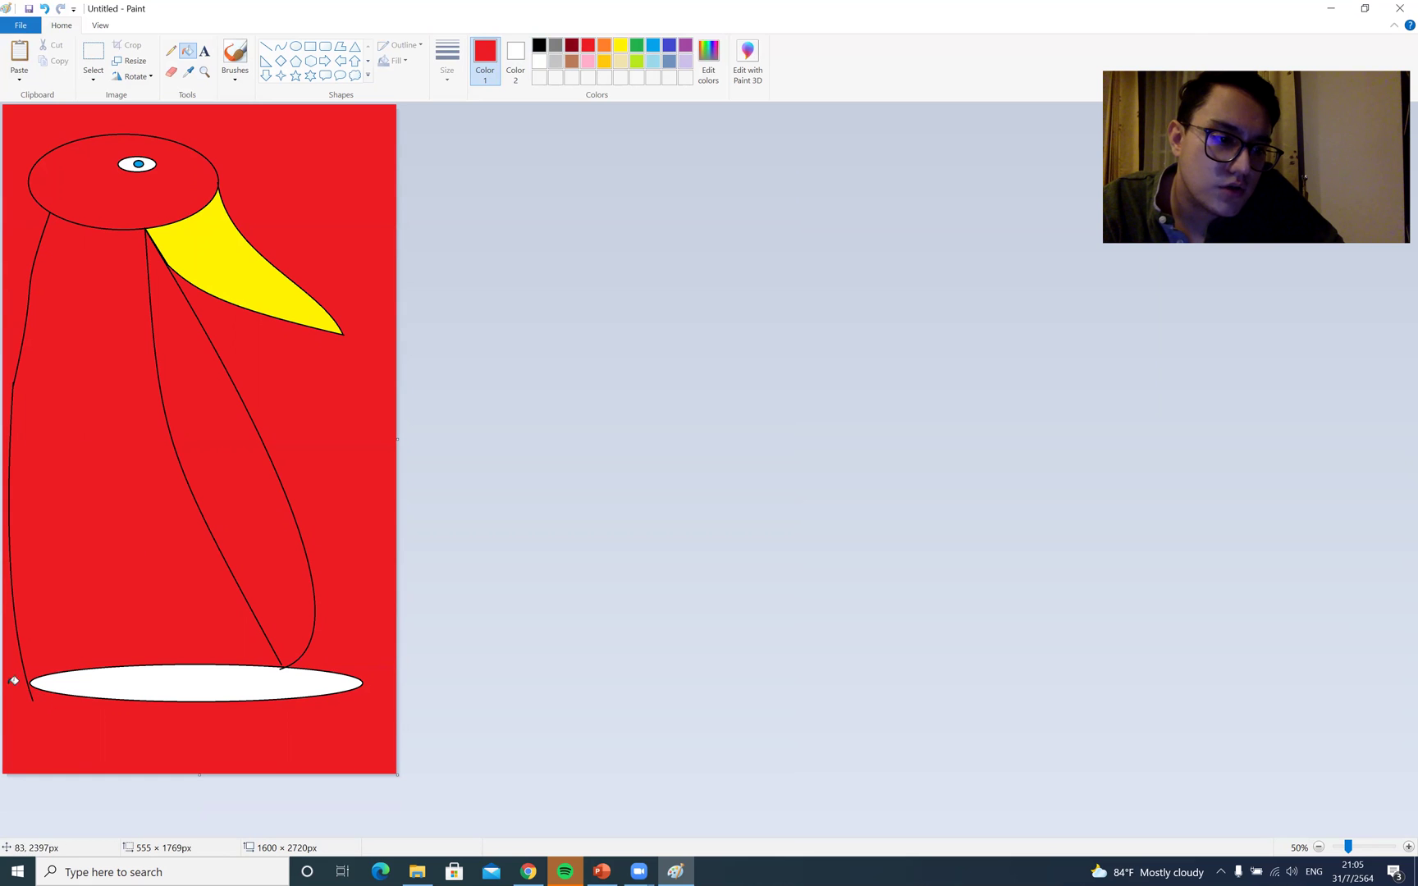
pyautogui.hotkey('ctrl', 'z')
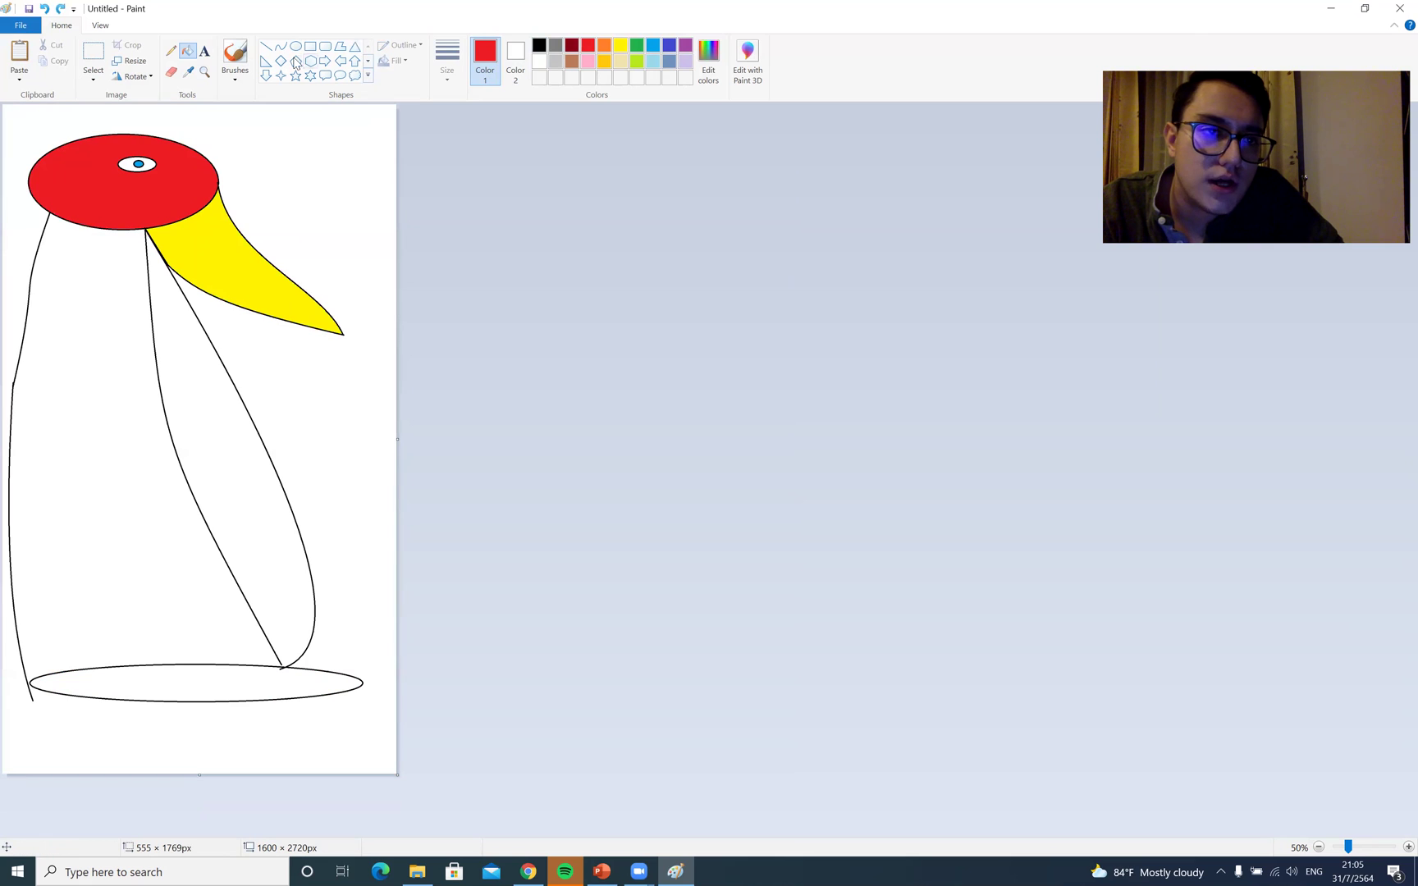
# Close the small gap between the back curve and the base ellipse with a red line about 15 px long
pyautogui.click(265, 46)
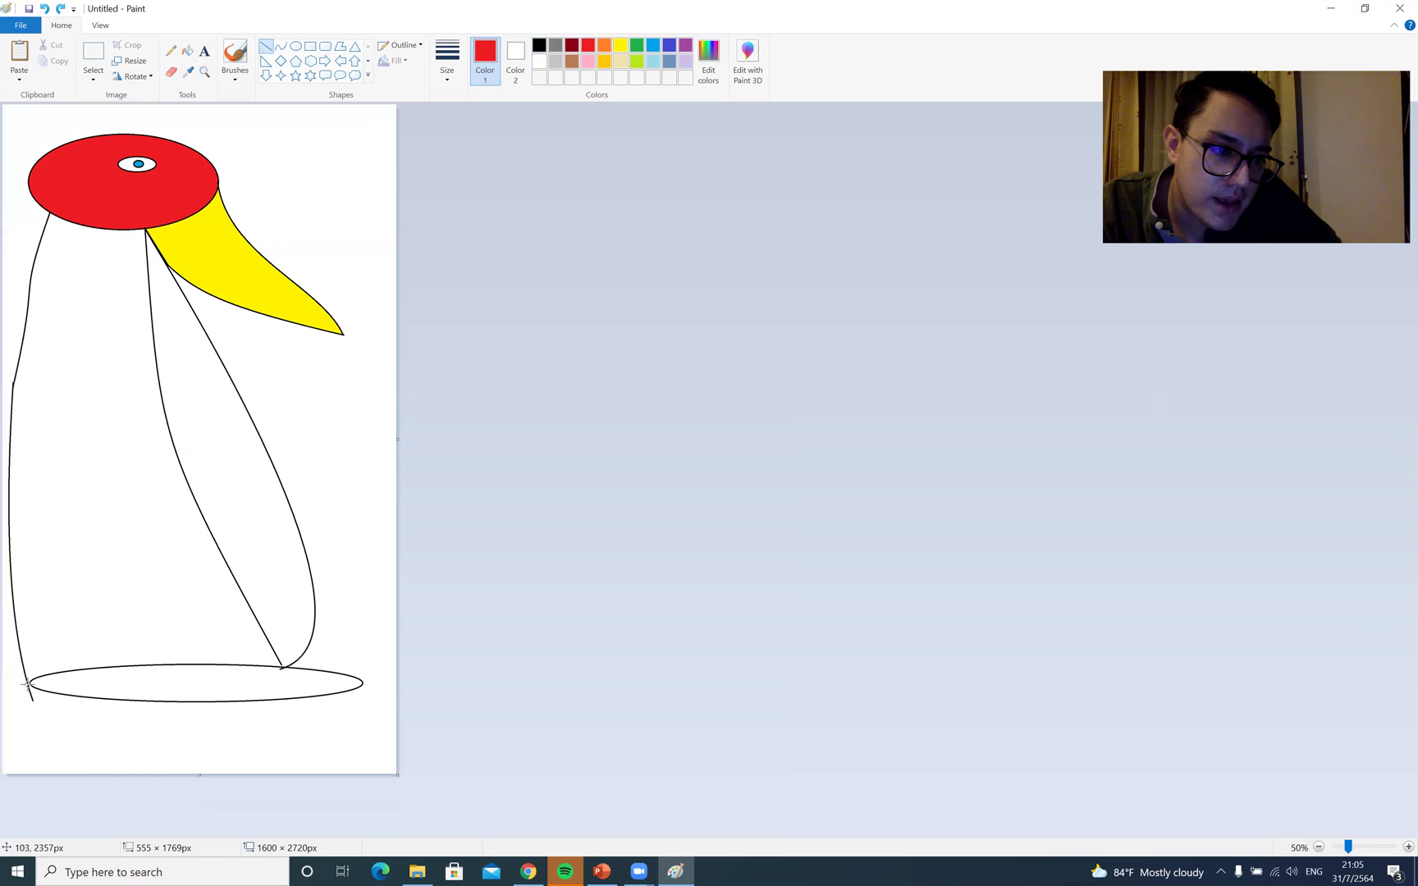
pyautogui.moveTo(31, 684); pyautogui.dragTo(25, 681)
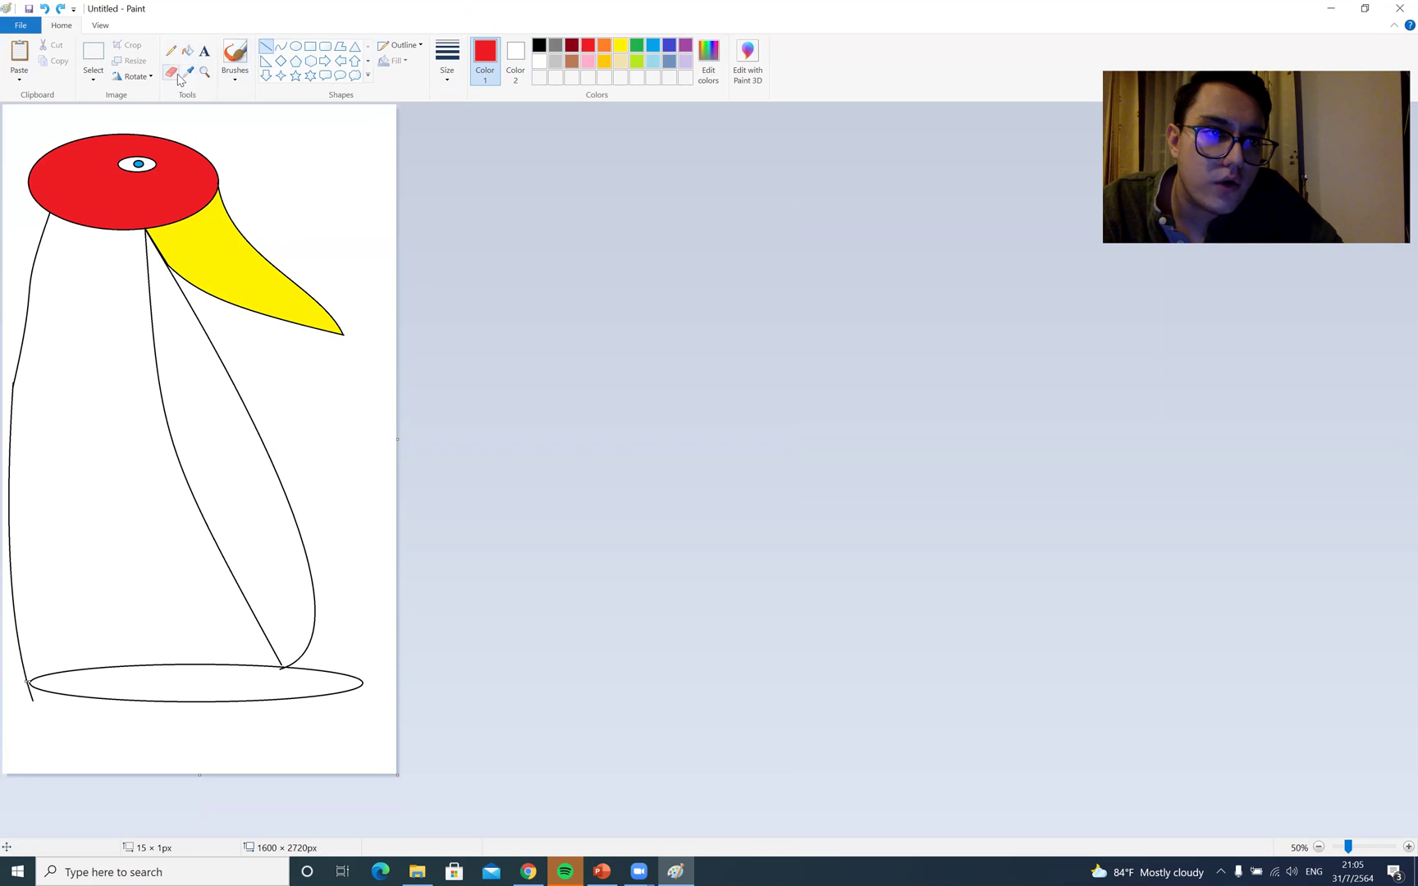
# Try the red fill inside the closed body outline and undo it
pyautogui.click(187, 50)
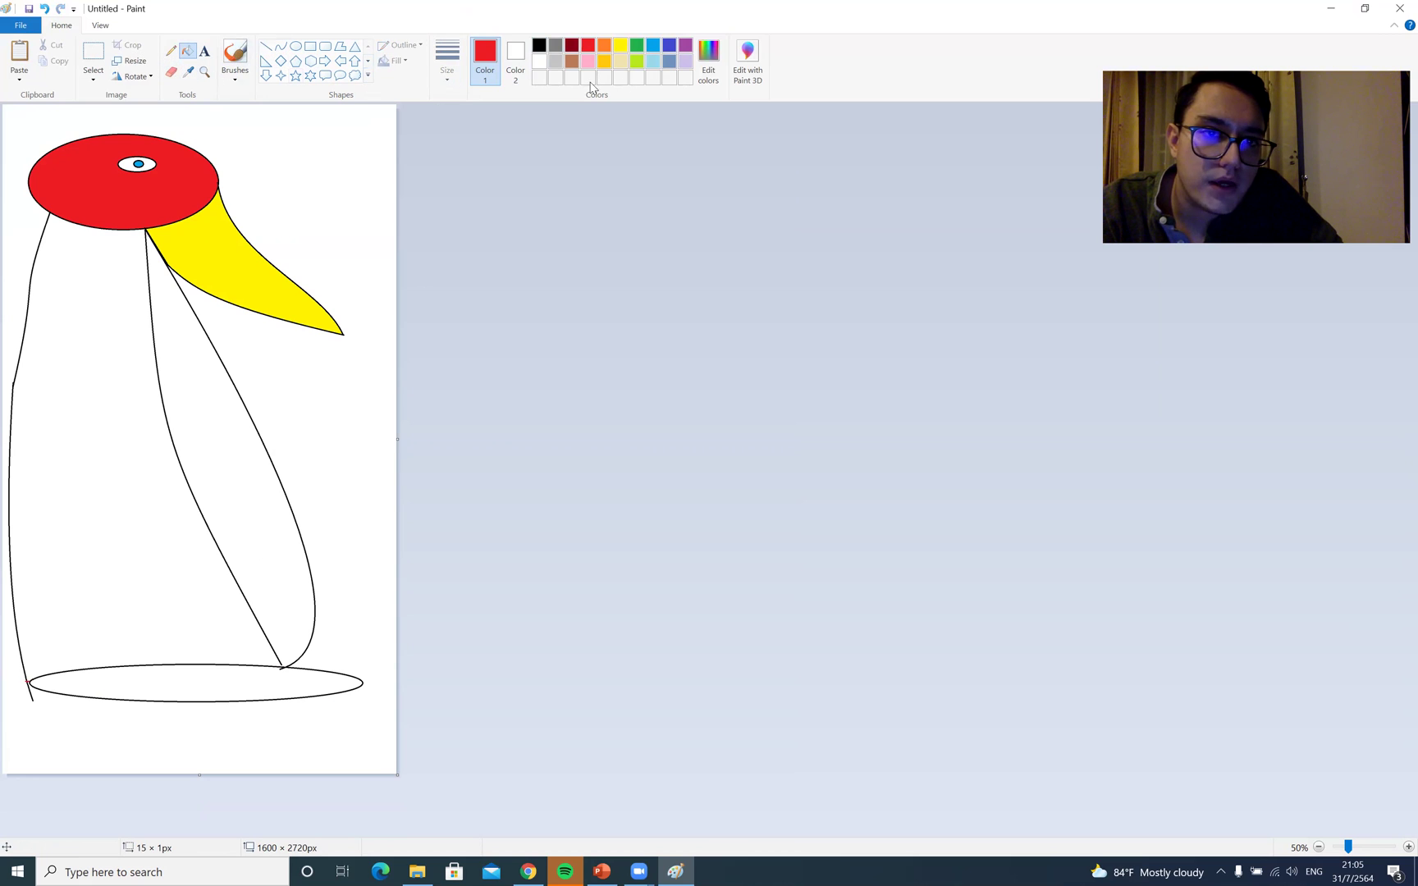
pyautogui.click(95, 484)
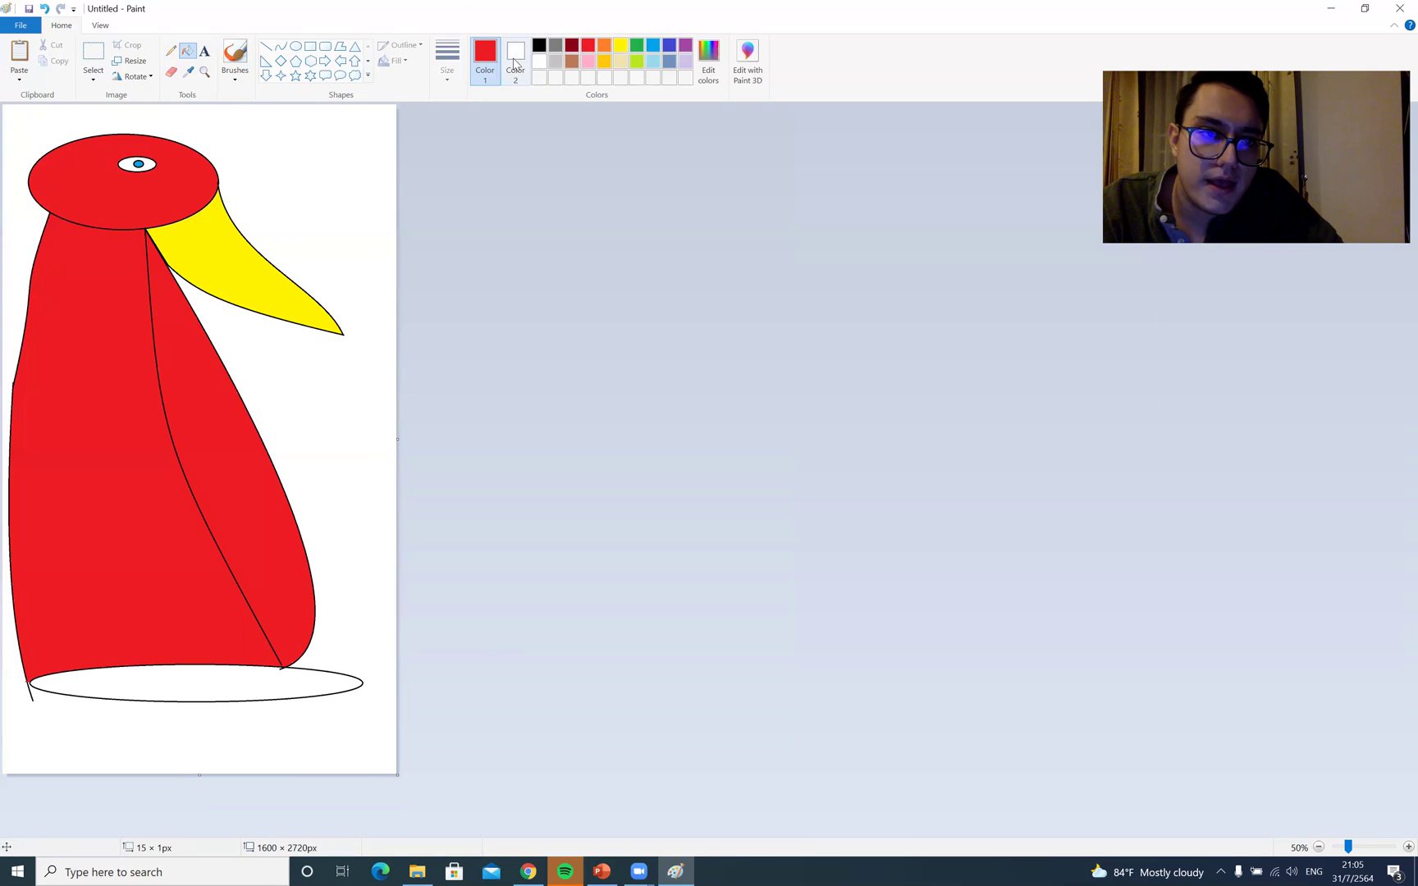
pyautogui.hotkey('ctrl', 'z')
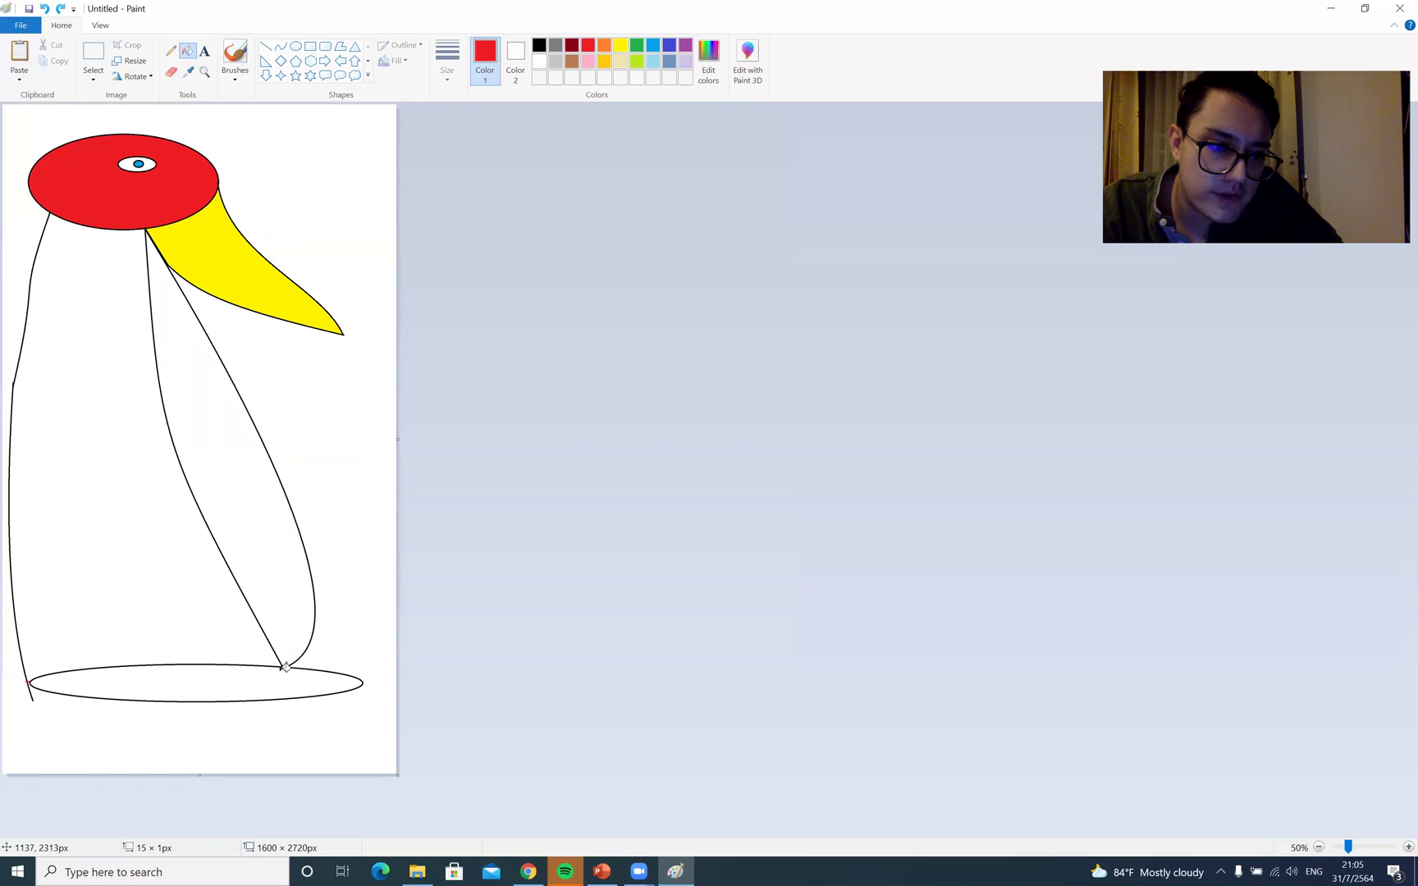
# Close the gap at the inner curve's lower end with a small red curve about 49 × 27 px and fill the back body area red
pyautogui.click(280, 46)
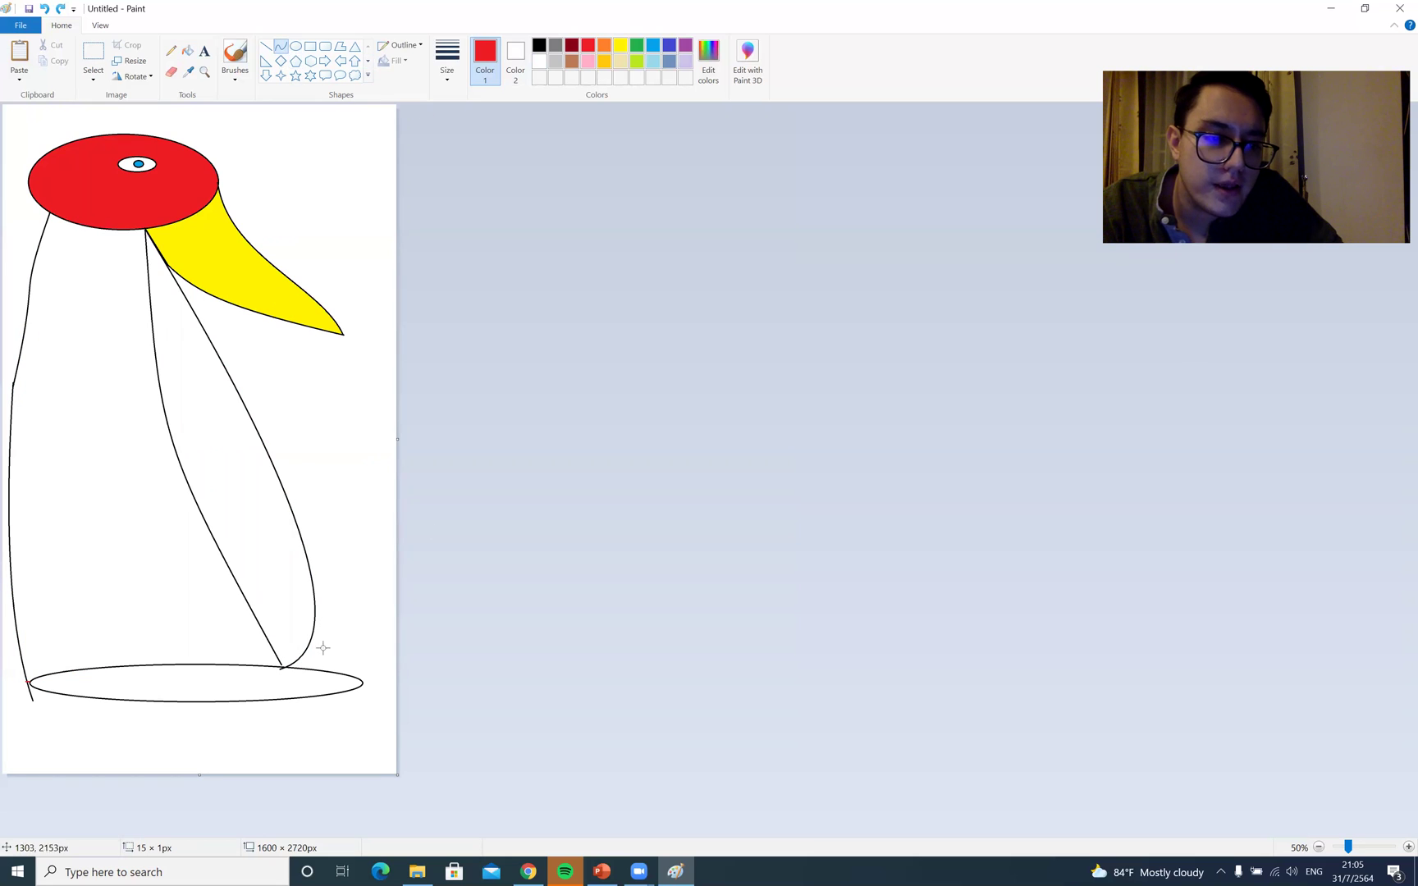
pyautogui.moveTo(290, 670); pyautogui.dragTo(279, 664)
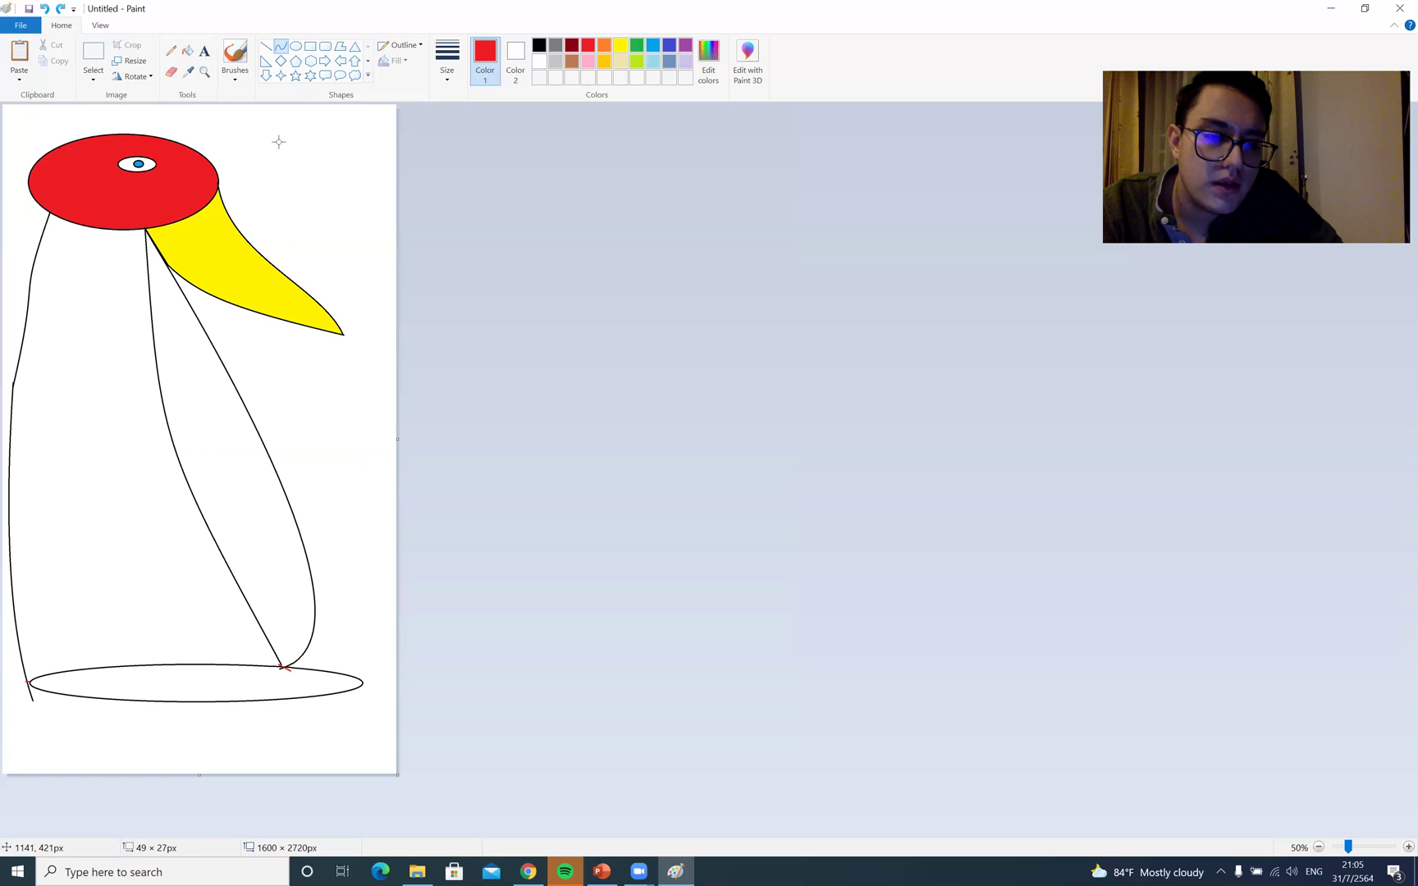
pyautogui.click(187, 53)
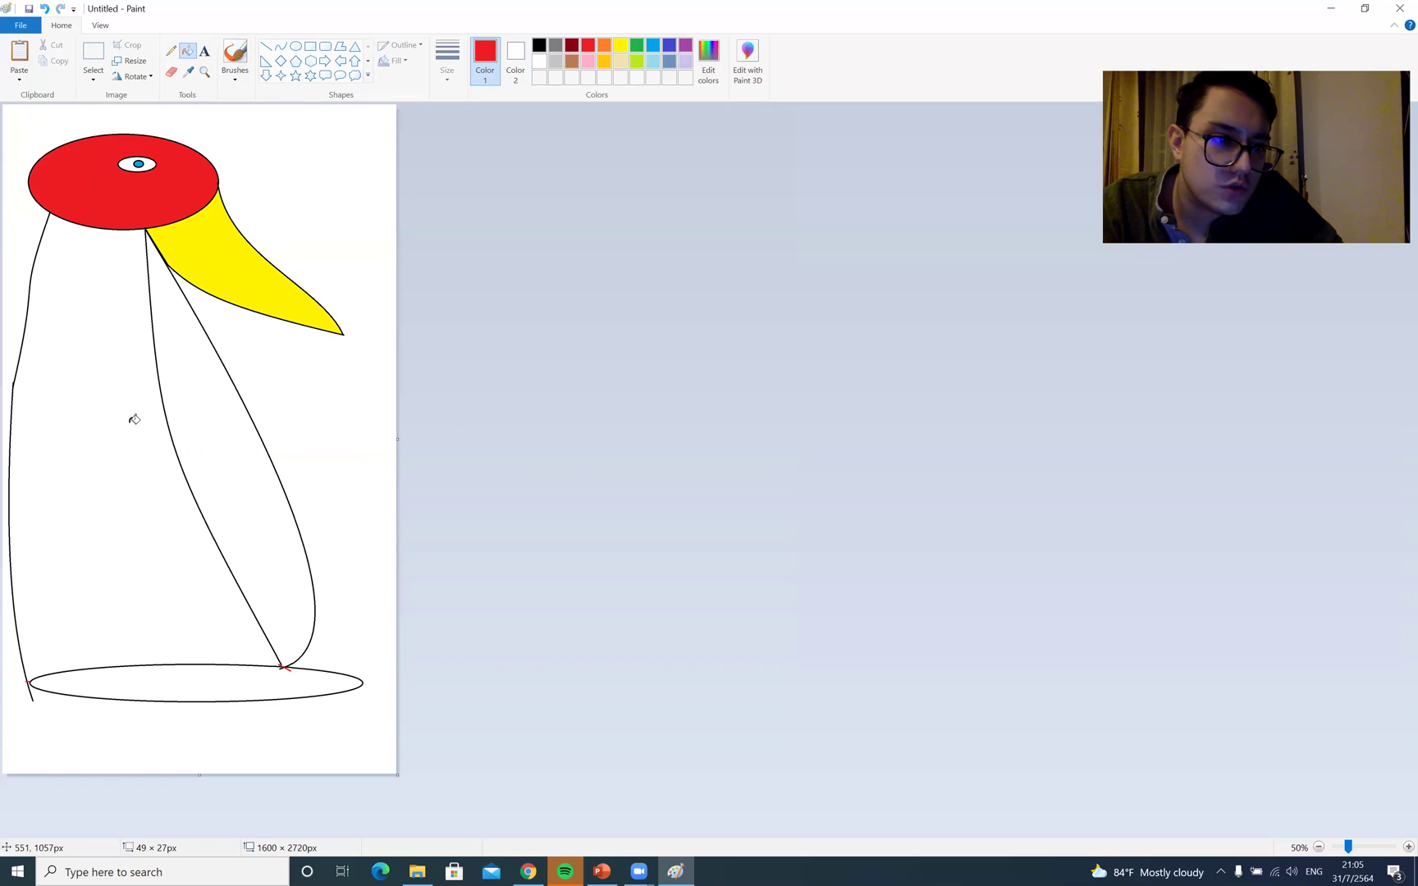
pyautogui.click(127, 433)
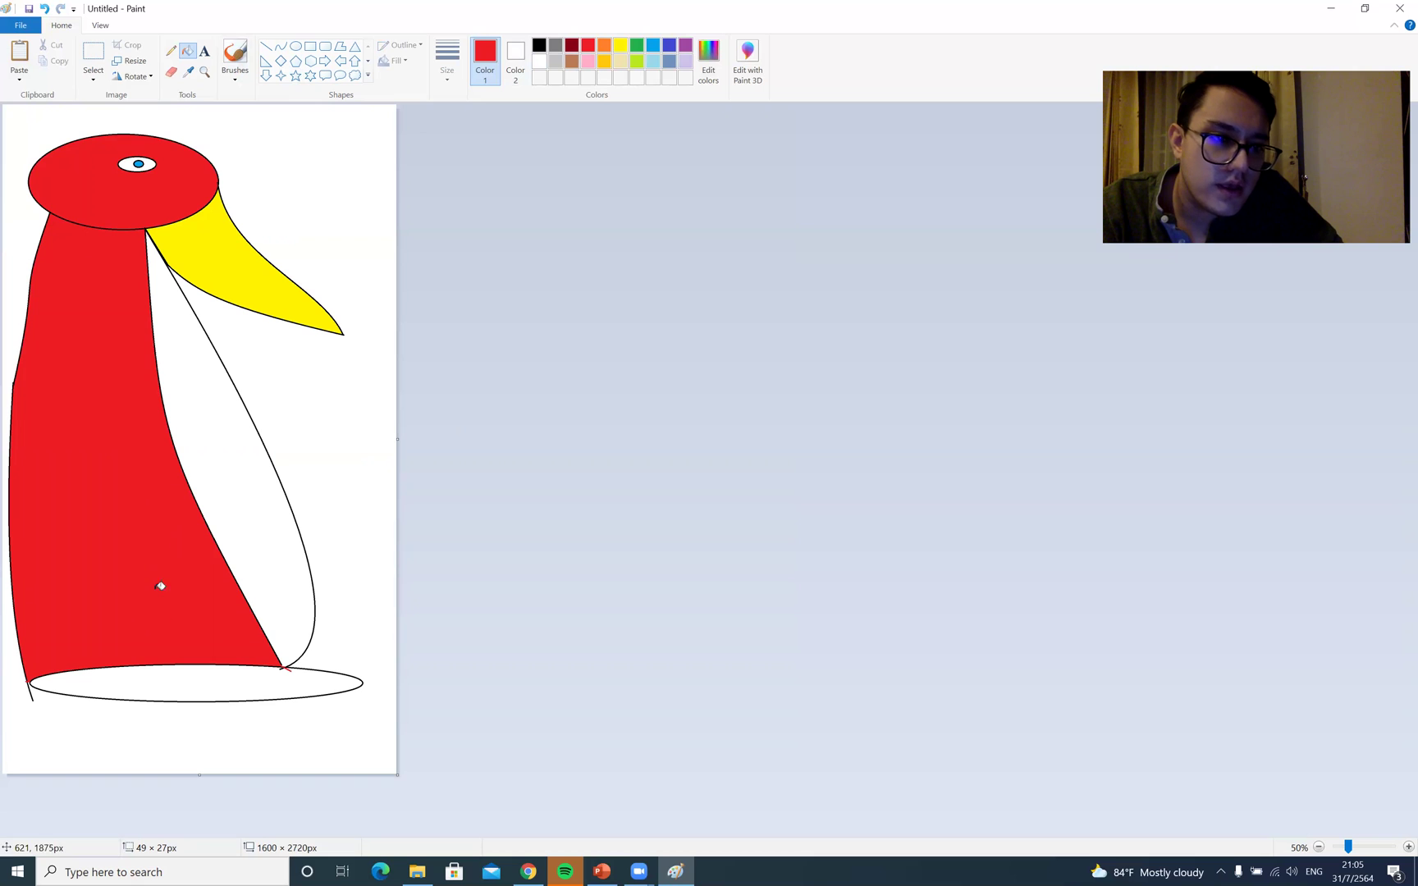
# Fill the base ellipse with yellow and the front belly area with light grey
pyautogui.click(621, 45)
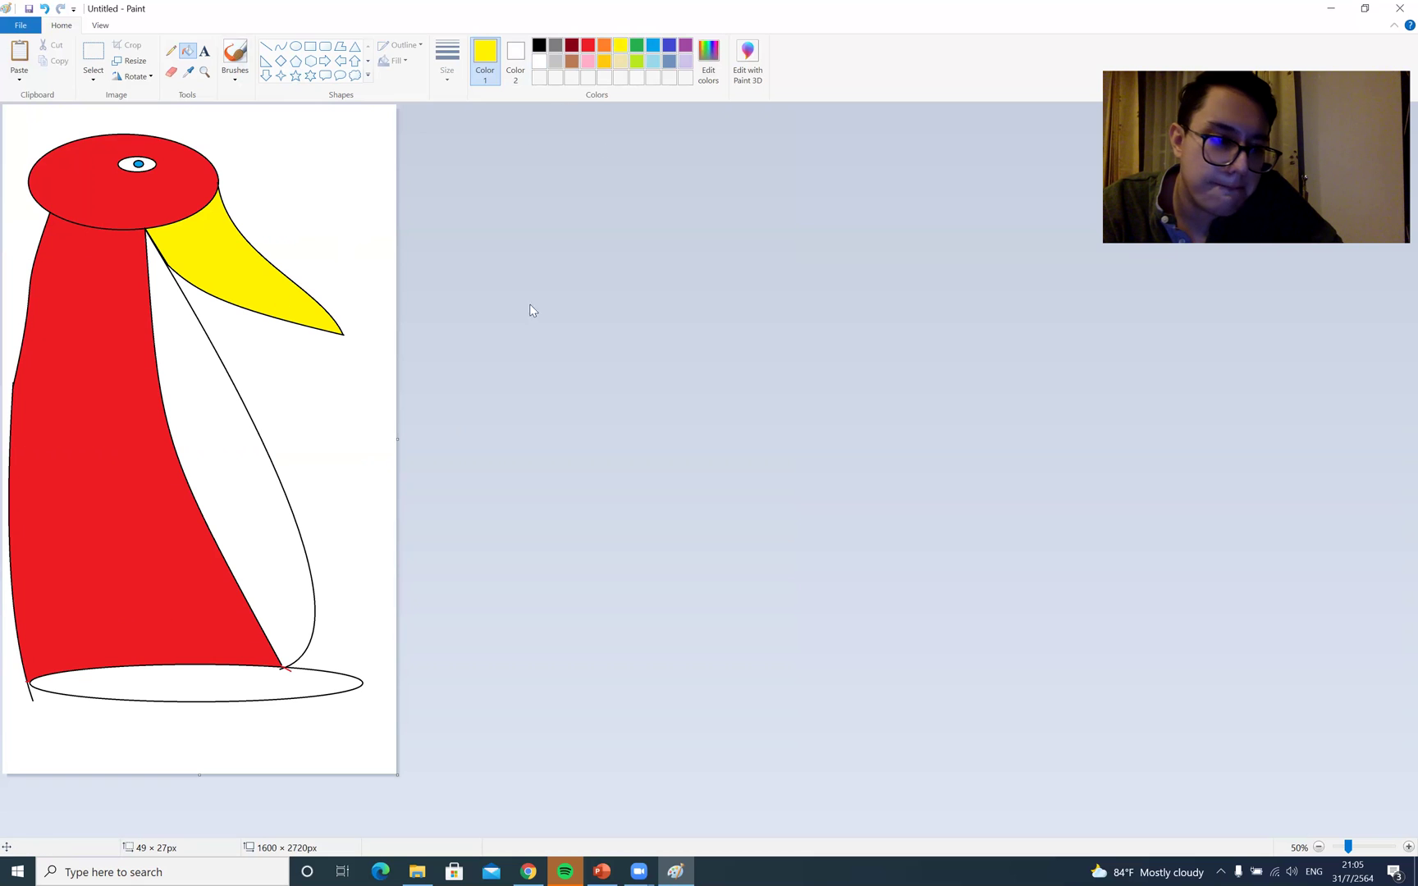
pyautogui.click(205, 674)
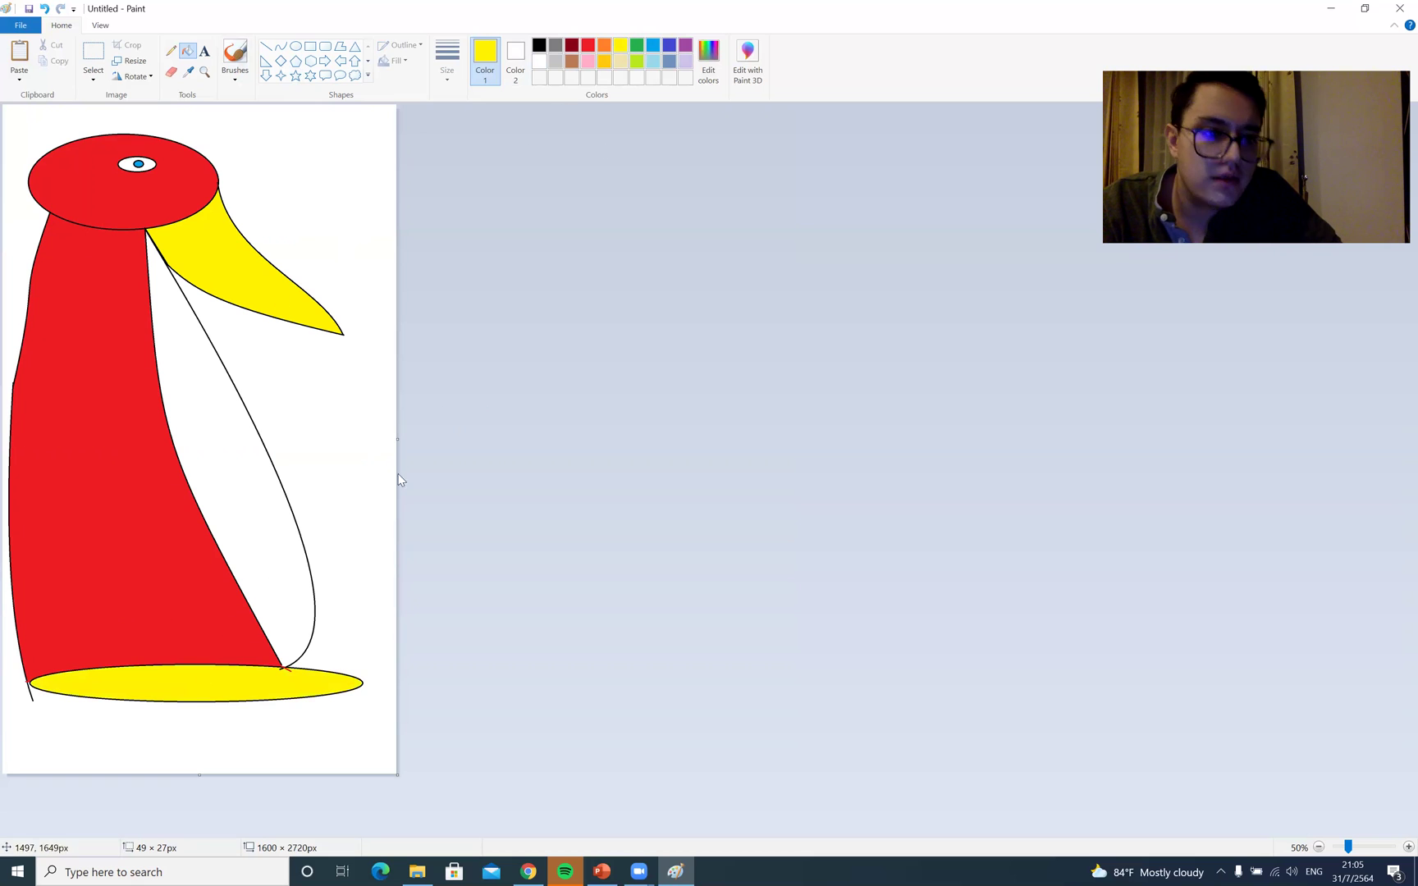
pyautogui.click(556, 62)
pyautogui.click(283, 568)
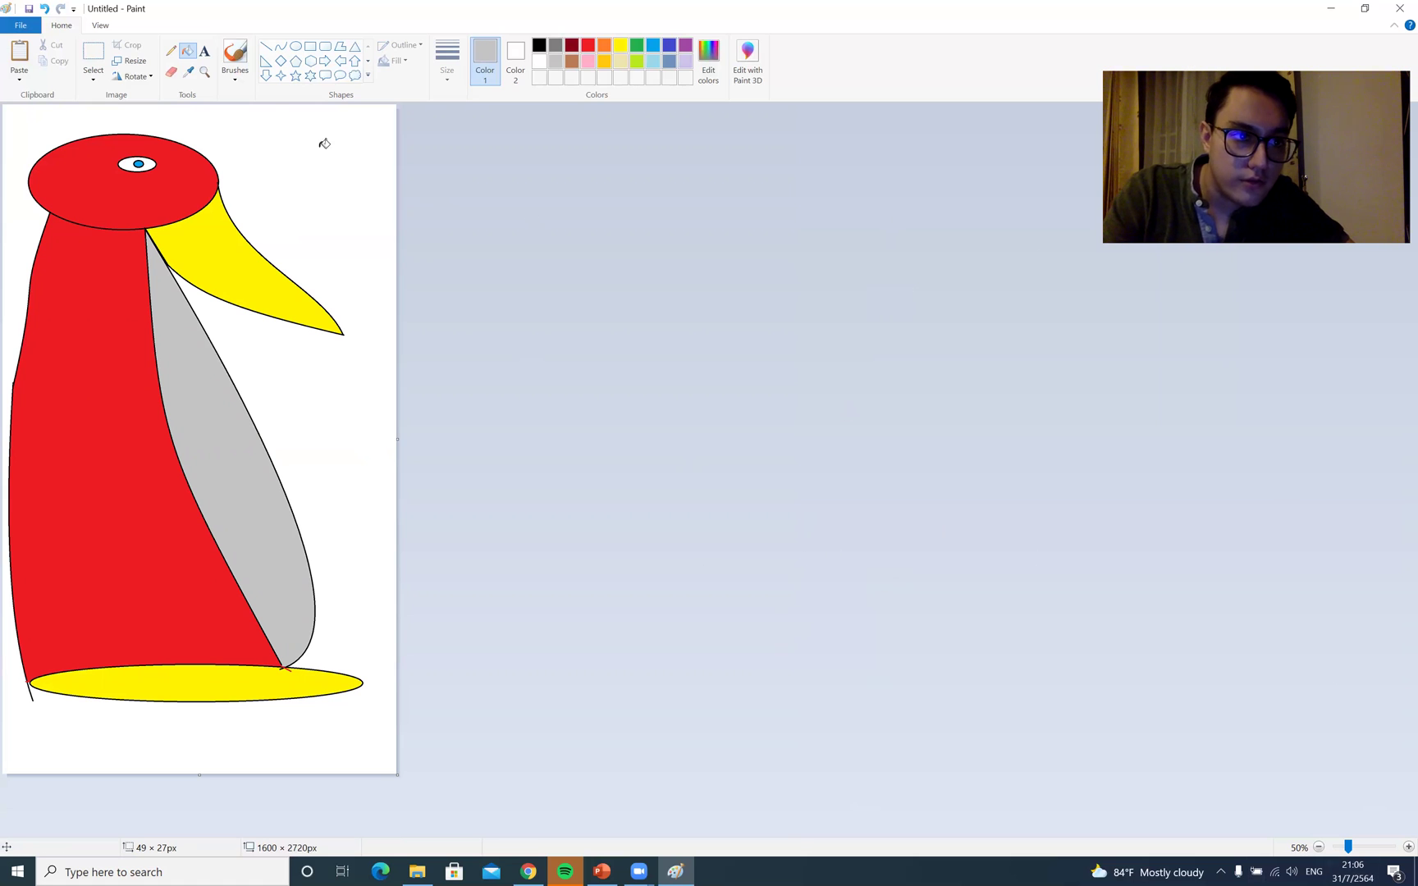
# Select the entire drawing and delete it to leave a blank canvas
pyautogui.click(99, 73)
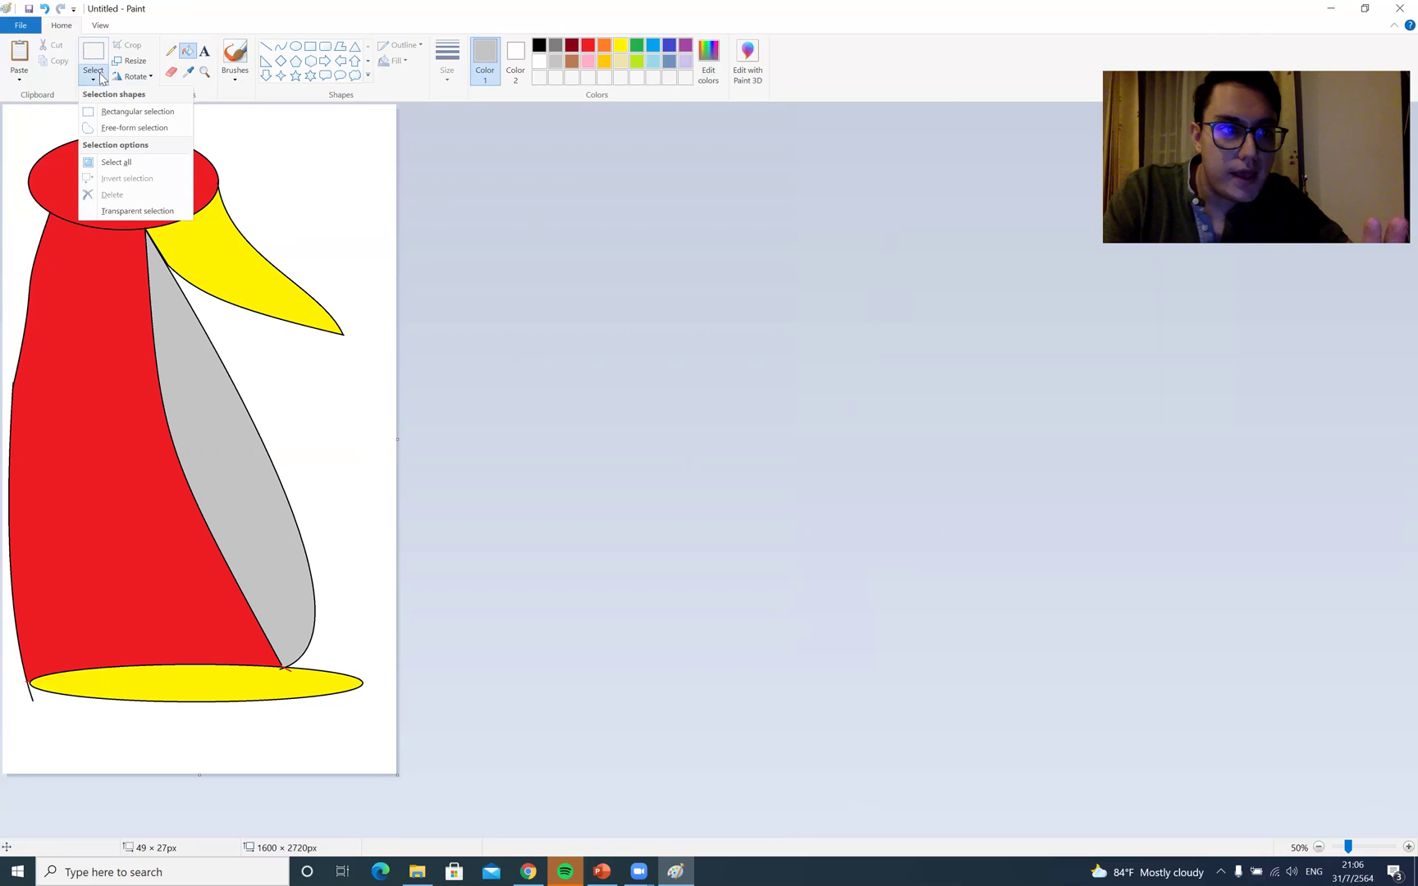
pyautogui.click(131, 163)
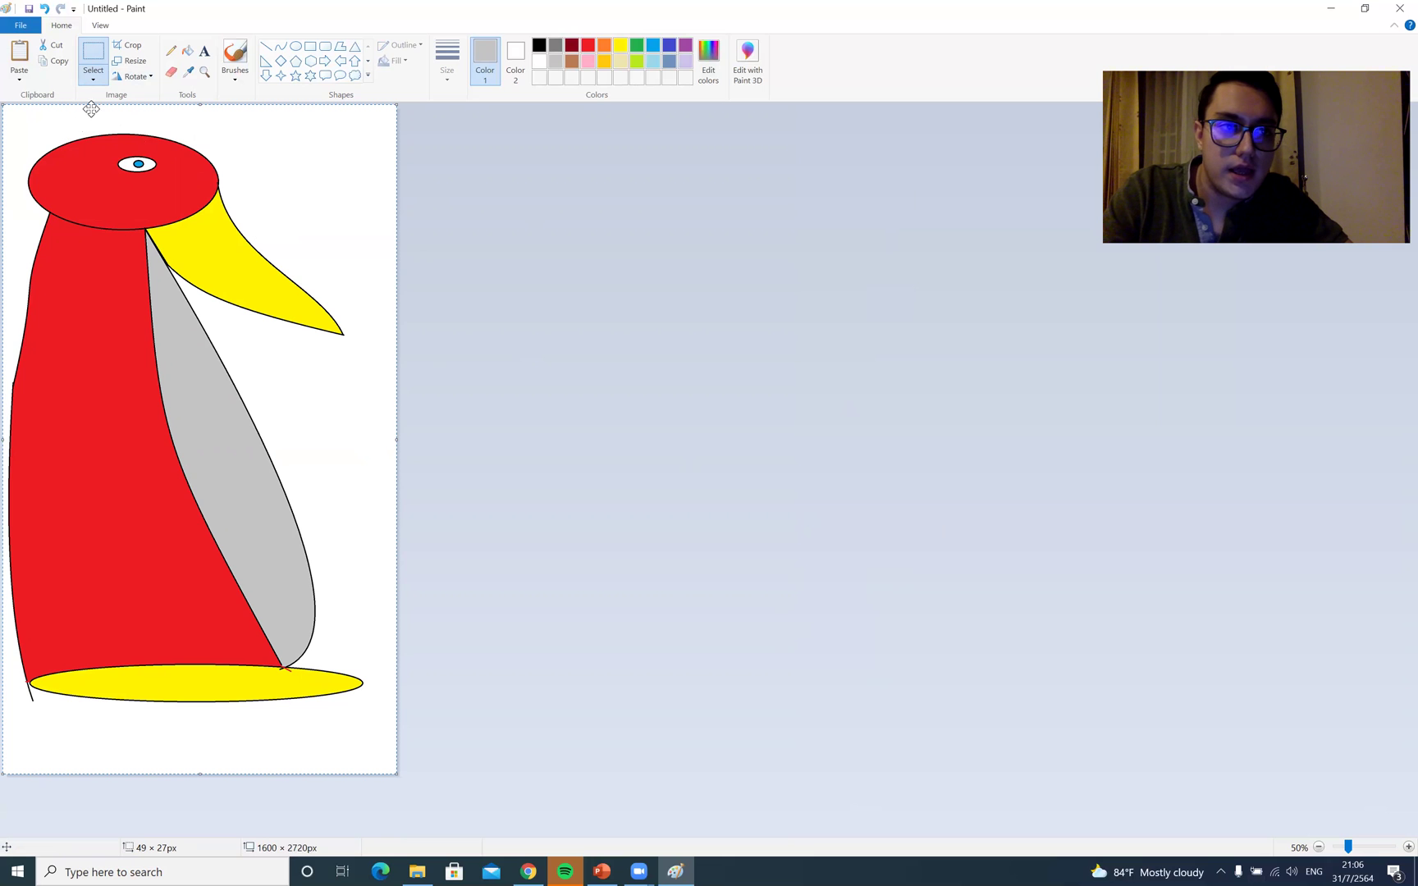
pyautogui.click(93, 76)
pyautogui.click(134, 190)
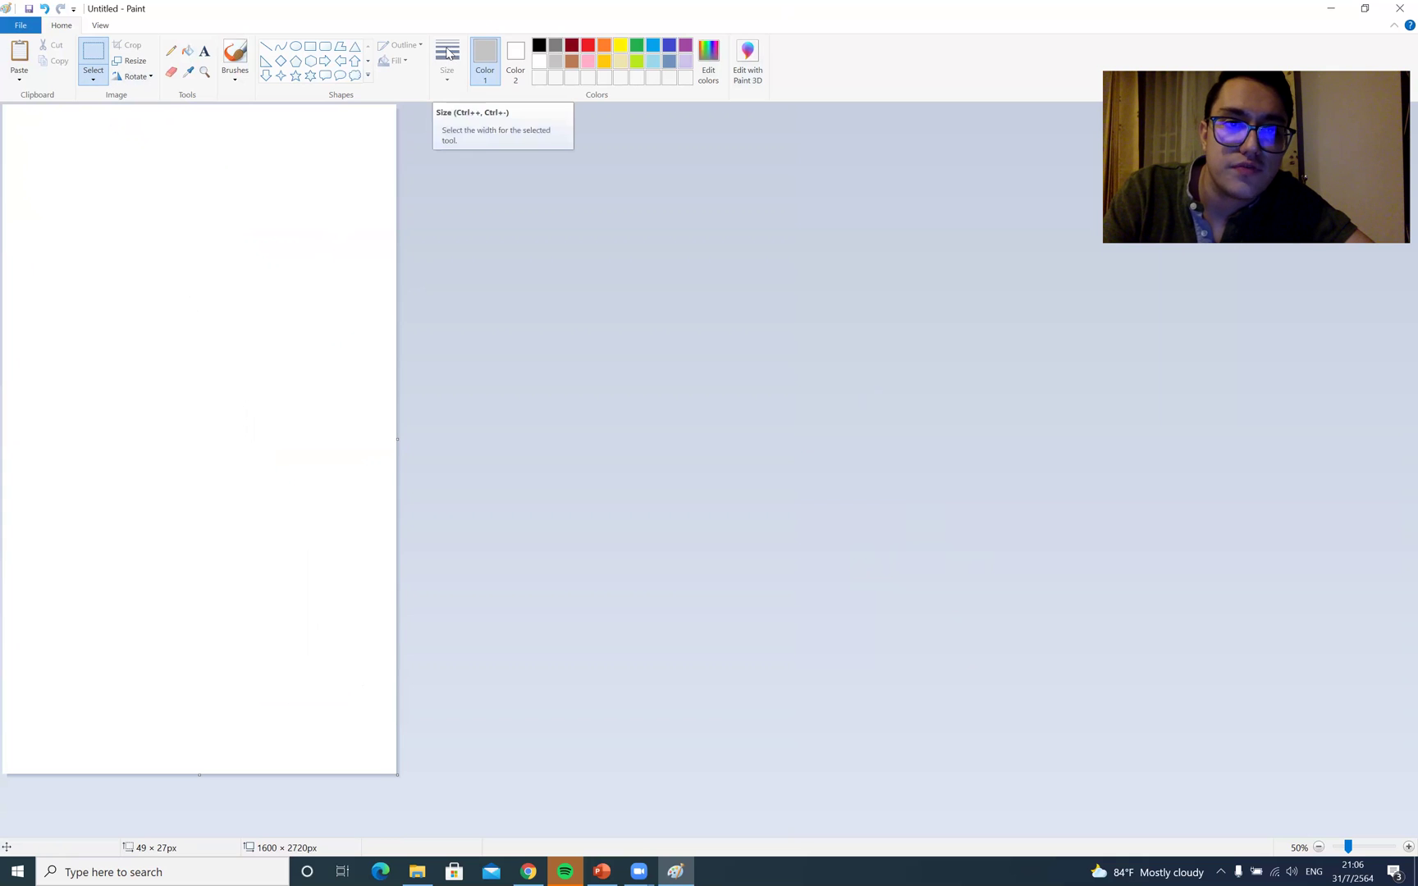
# Define a custom light blue with red 162, green 179 and blue 230, and fill the blank canvas with it
pyautogui.click(368, 76)
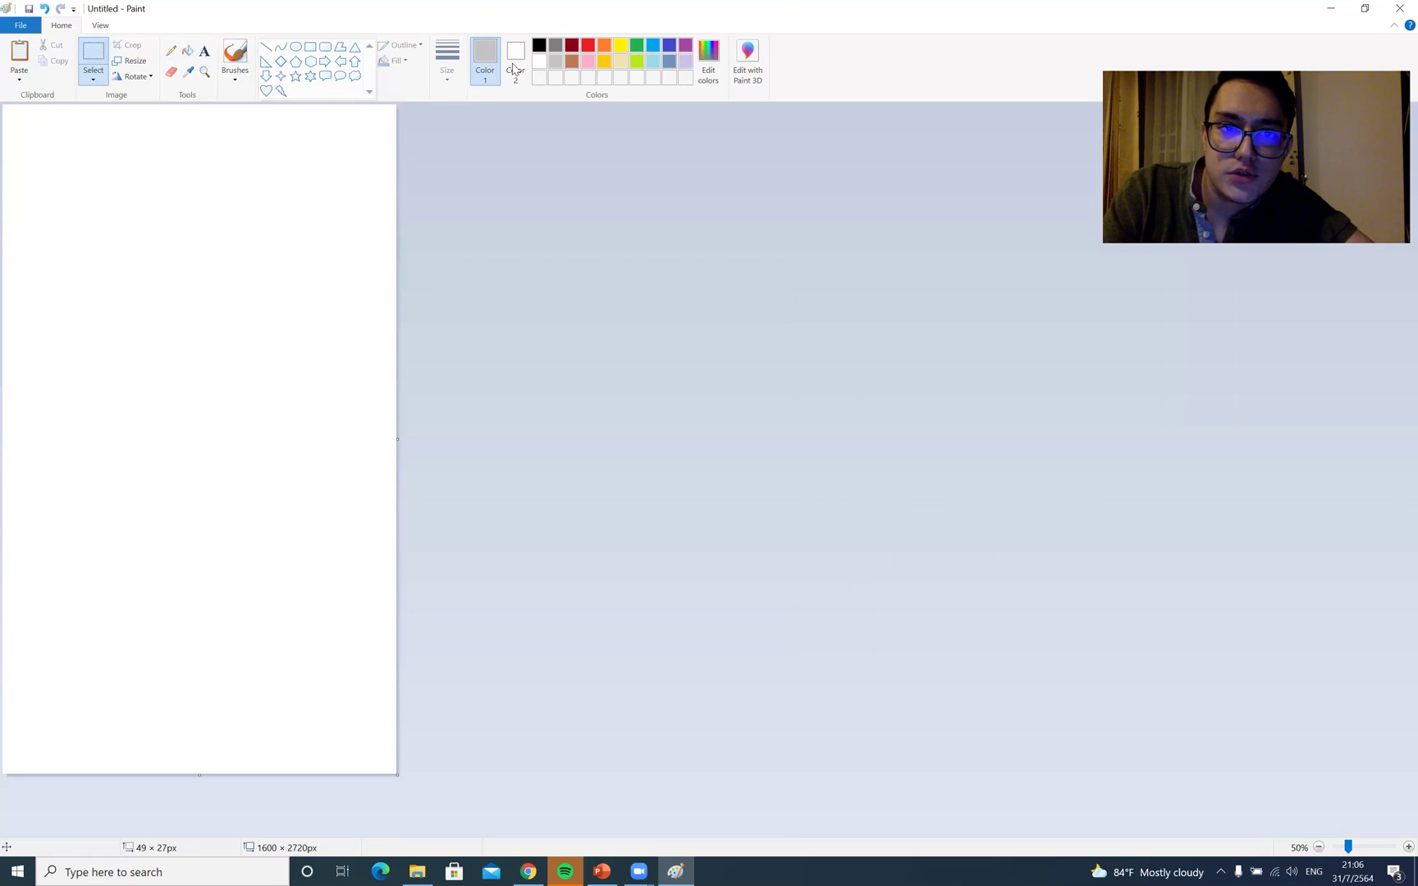
pyautogui.click(709, 57)
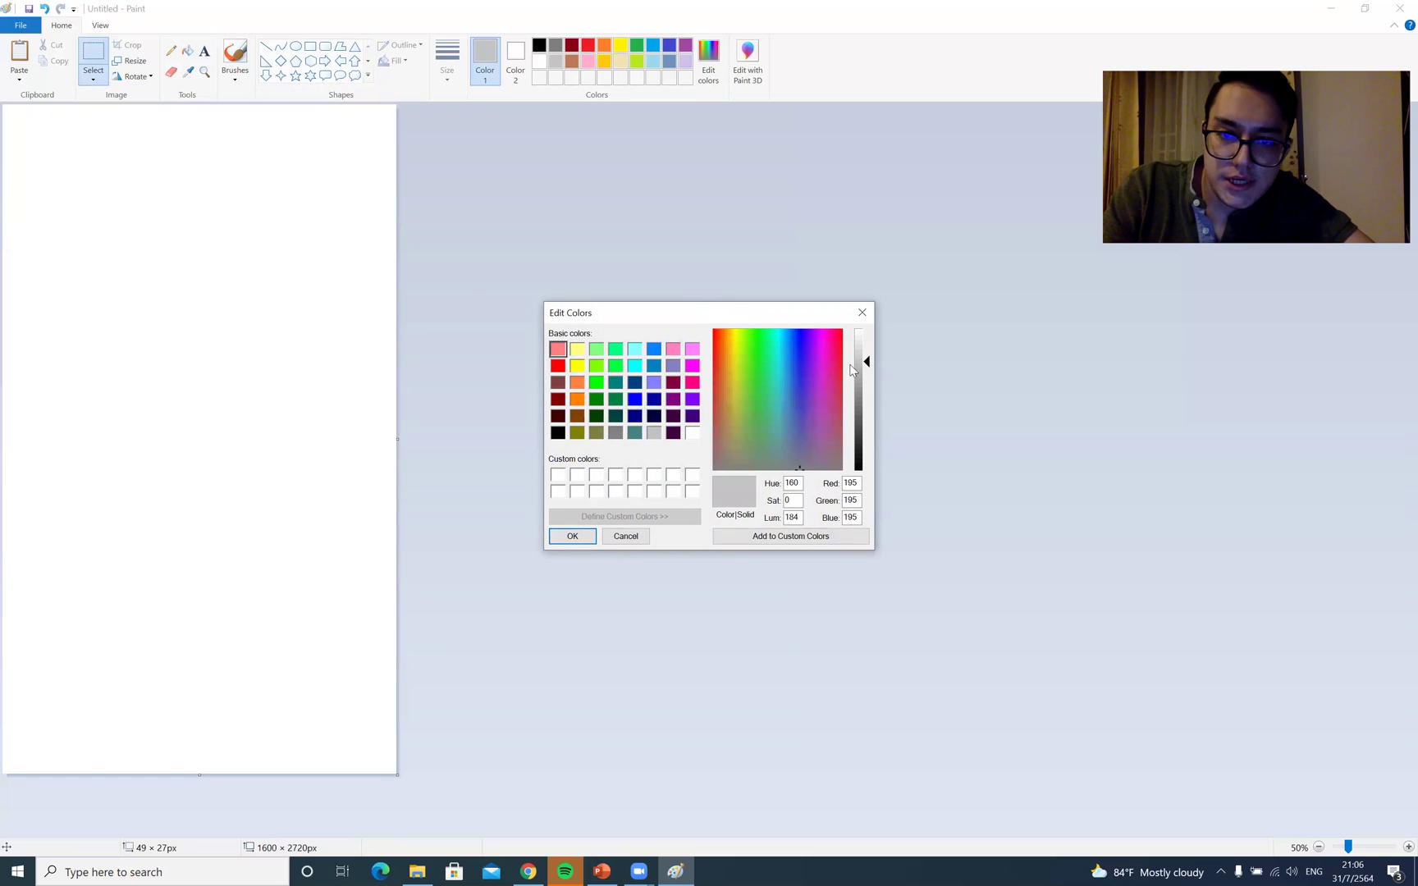
pyautogui.moveTo(790, 369)
pyautogui.mouseDown()
pyautogui.moveTo(770, 361)
pyautogui.moveTo(805, 386)
pyautogui.moveTo(715, 389)
pyautogui.moveTo(797, 343)
pyautogui.moveTo(760, 381)
pyautogui.moveTo(795, 386)
pyautogui.mouseUp()
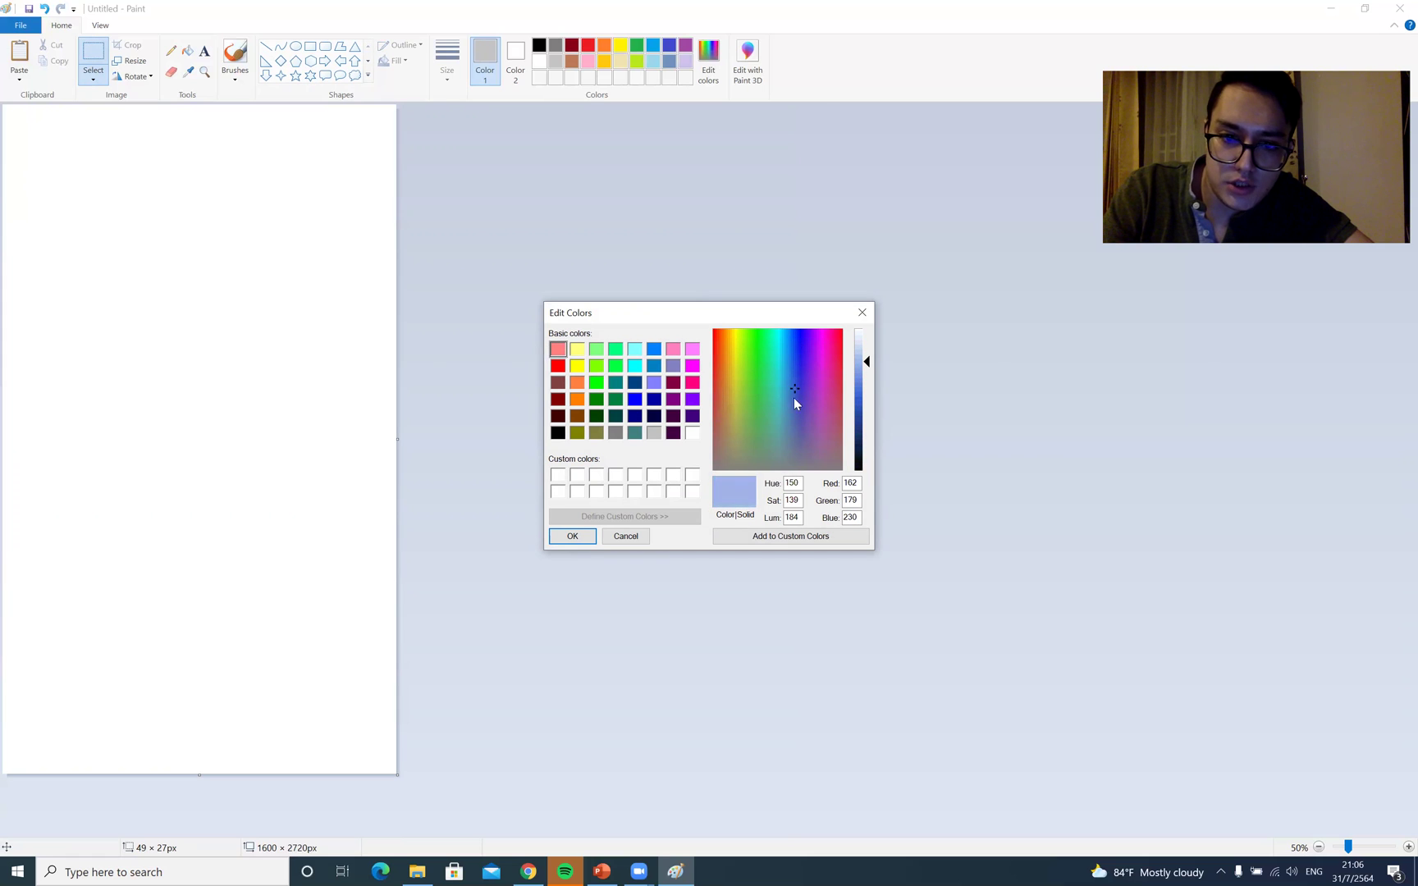
pyautogui.click(572, 536)
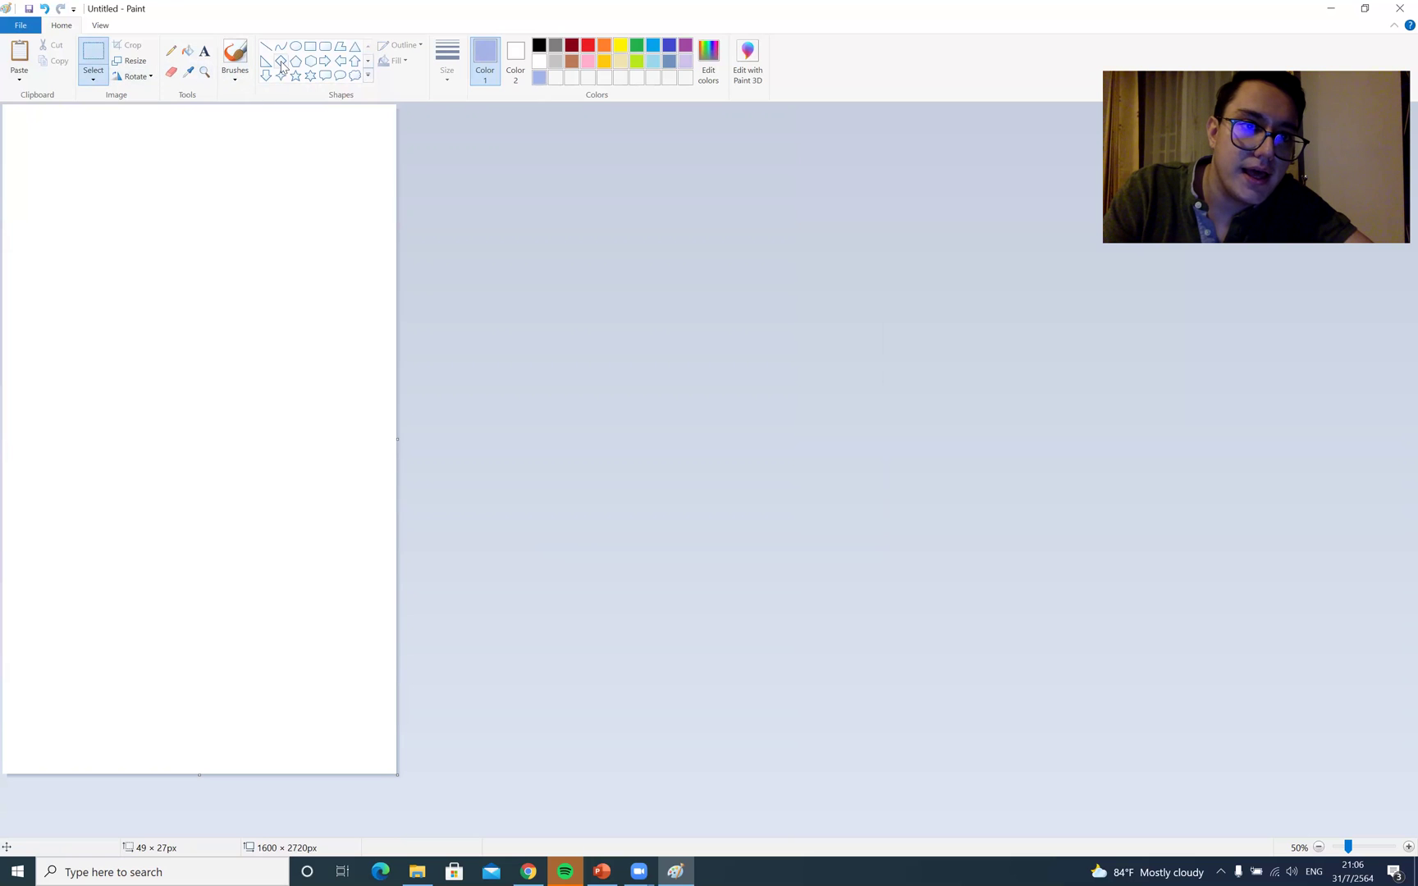
pyautogui.click(187, 51)
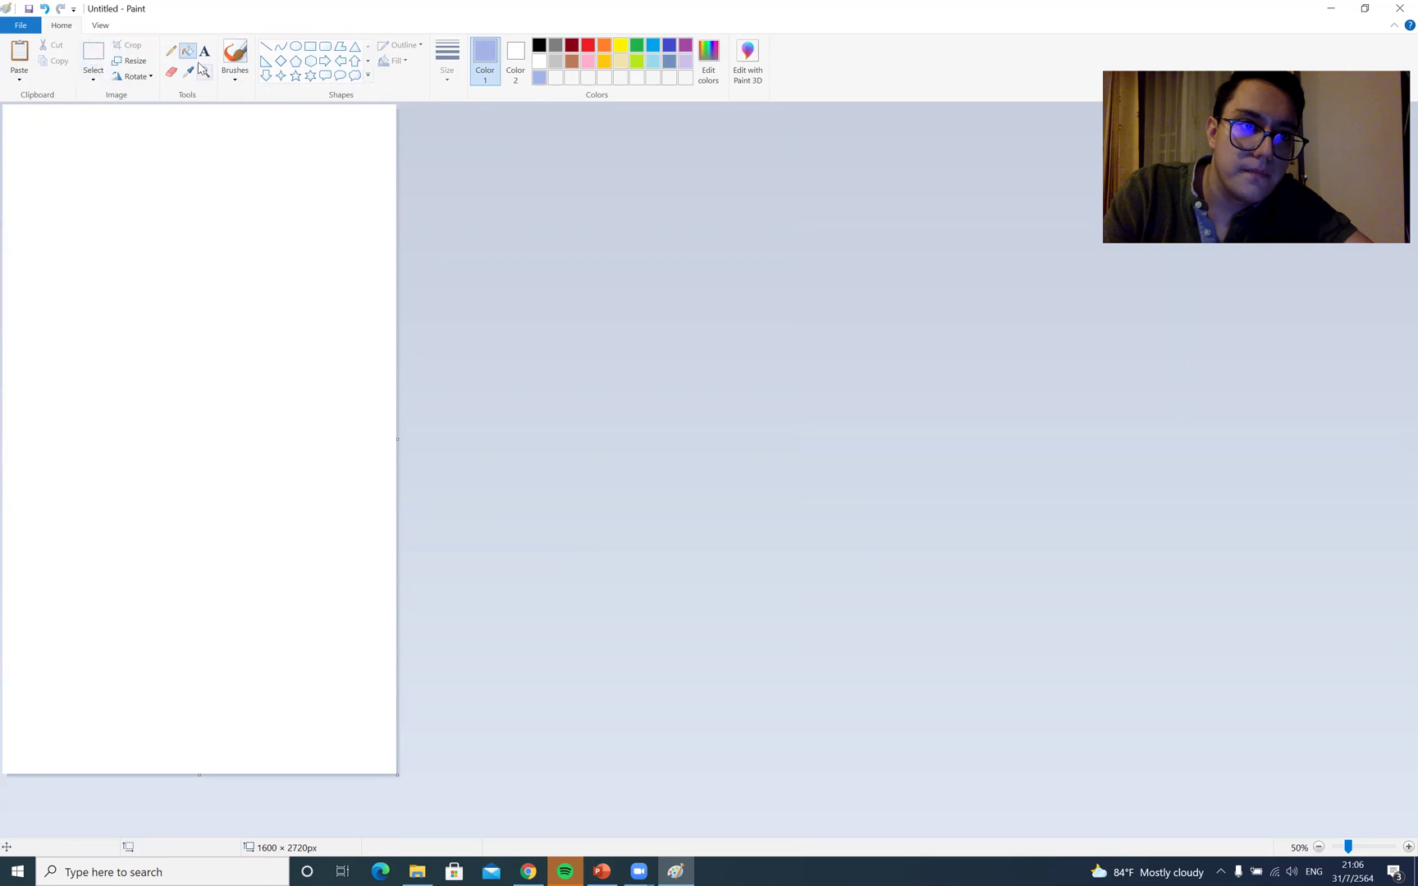
pyautogui.click(261, 327)
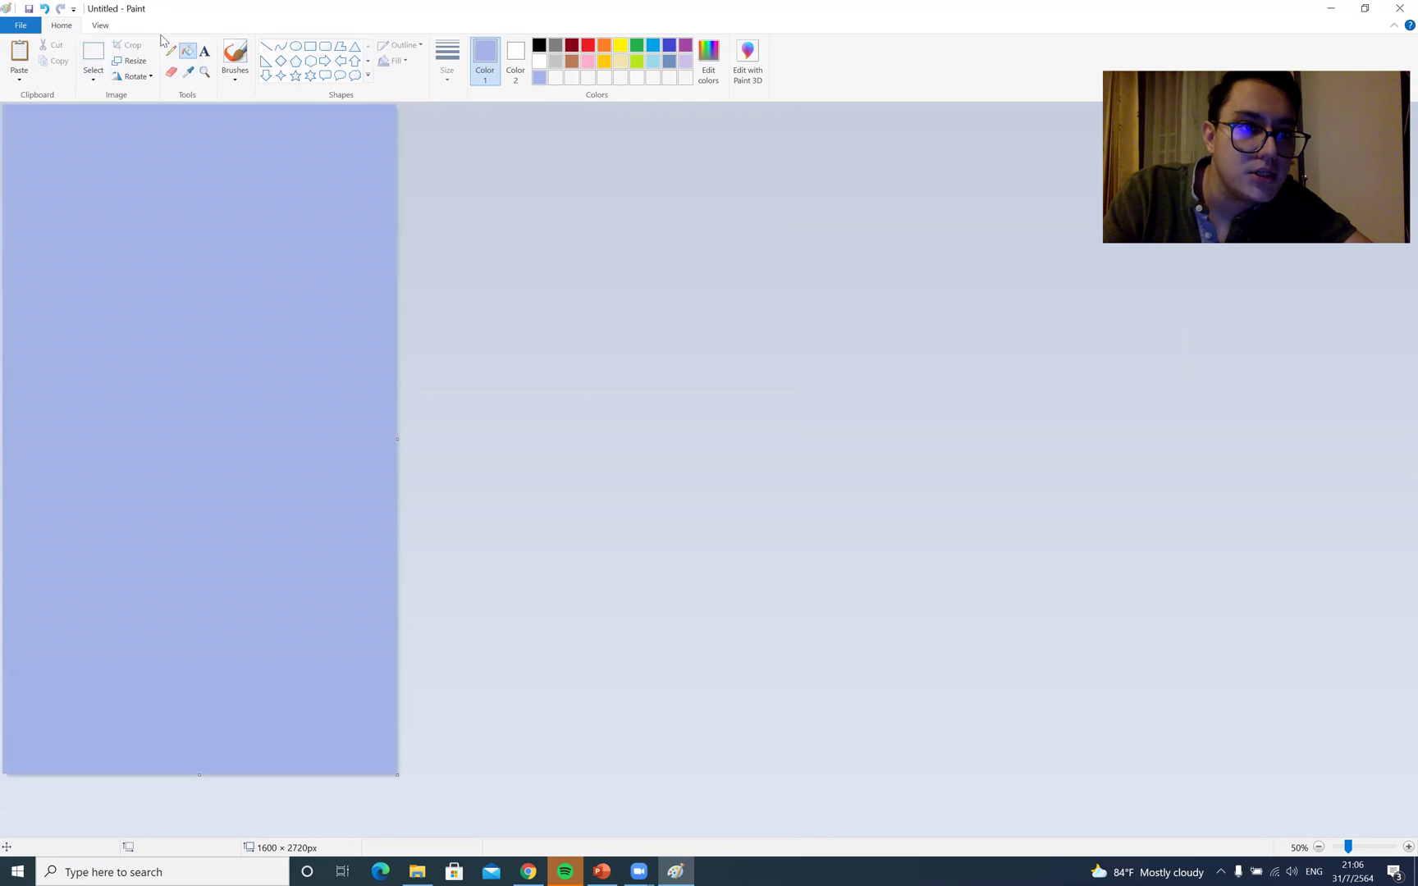
# Add the red text "Hello, How are you" in the upper part of the blue canvas
pyautogui.click(208, 54)
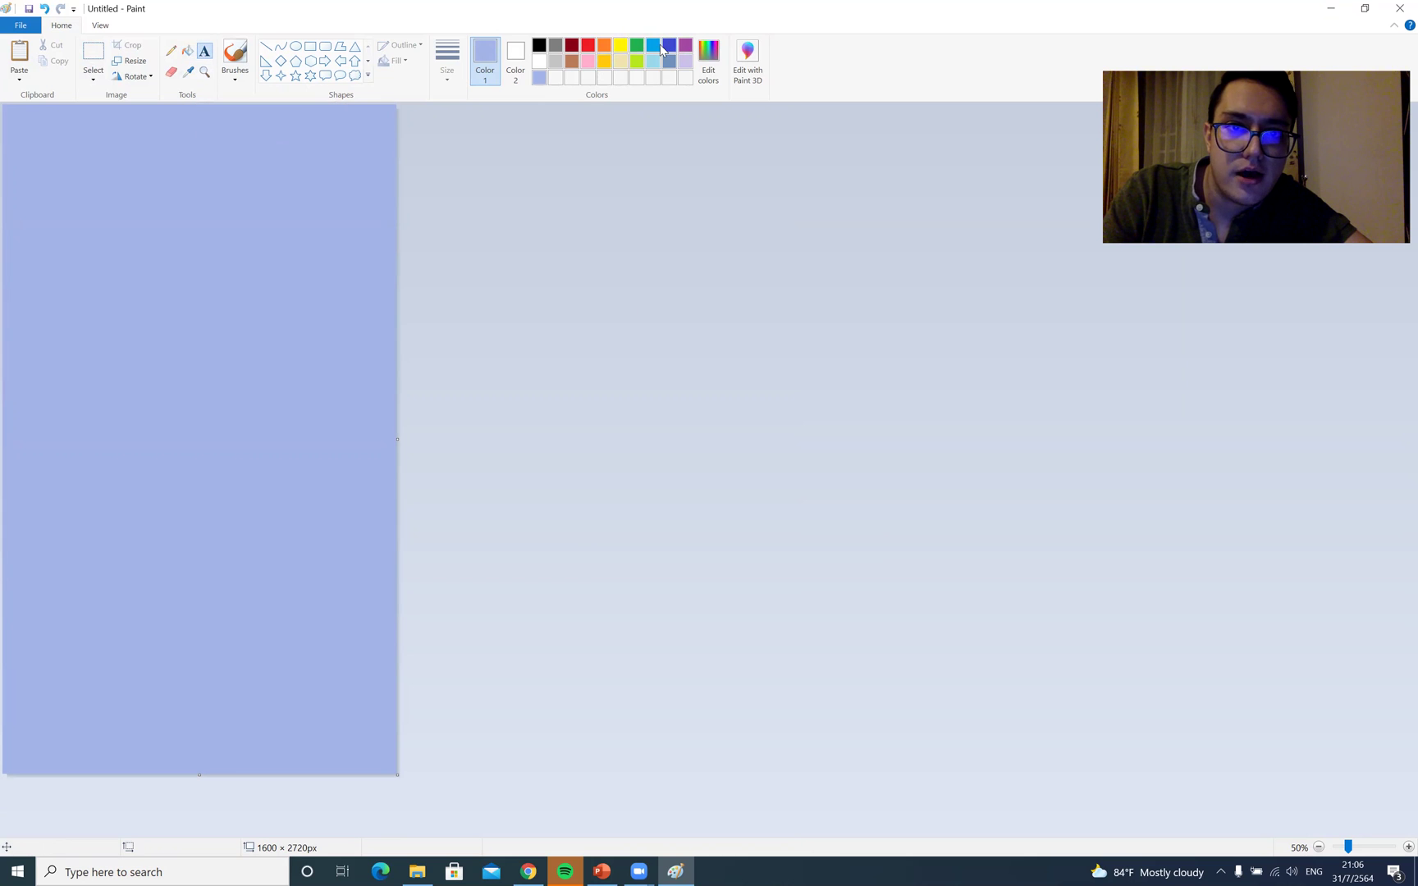
pyautogui.click(589, 45)
pyautogui.click(142, 167)
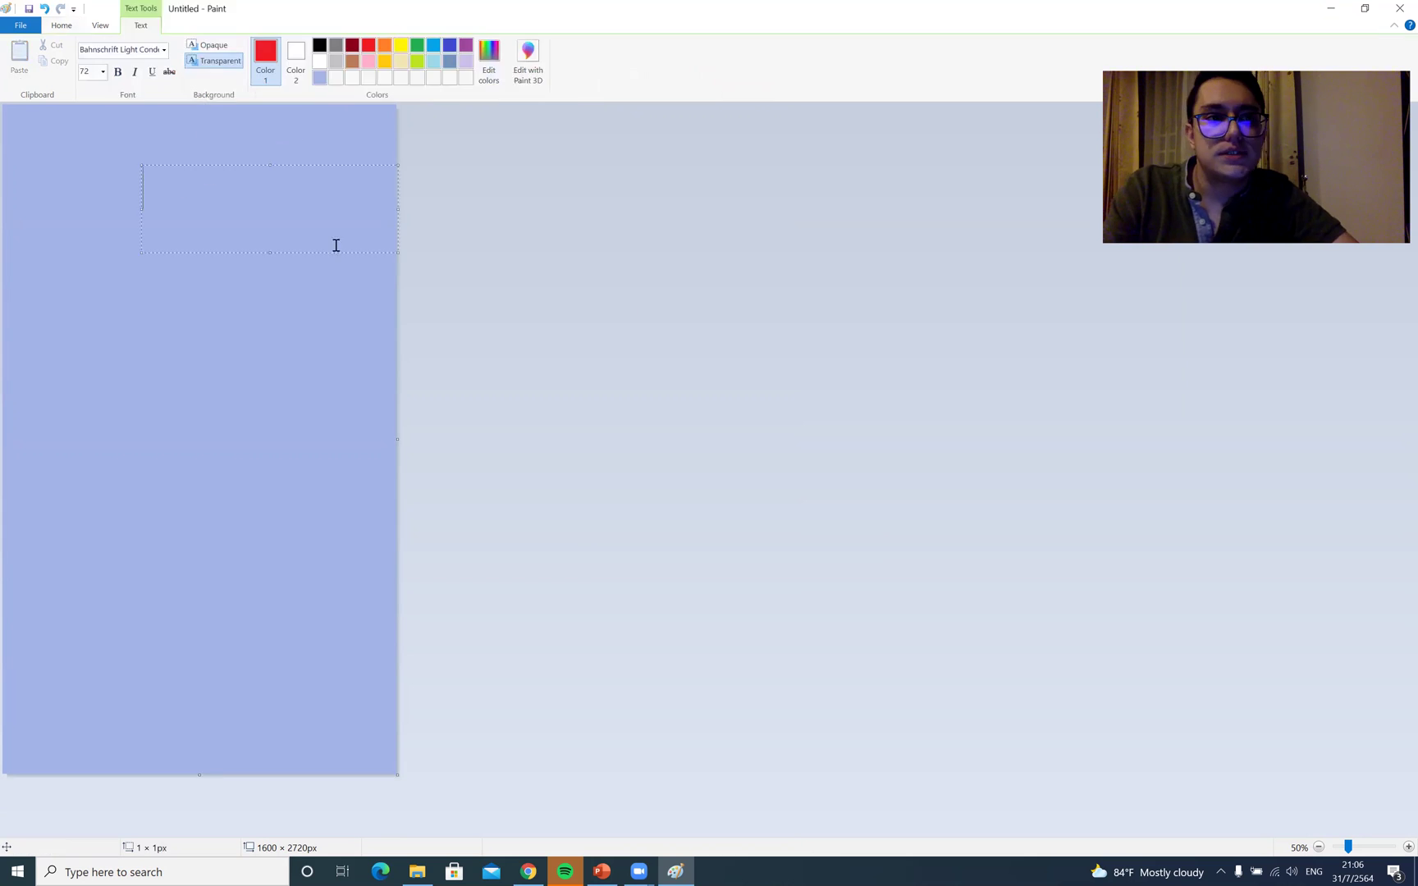
pyautogui.write('Hello')
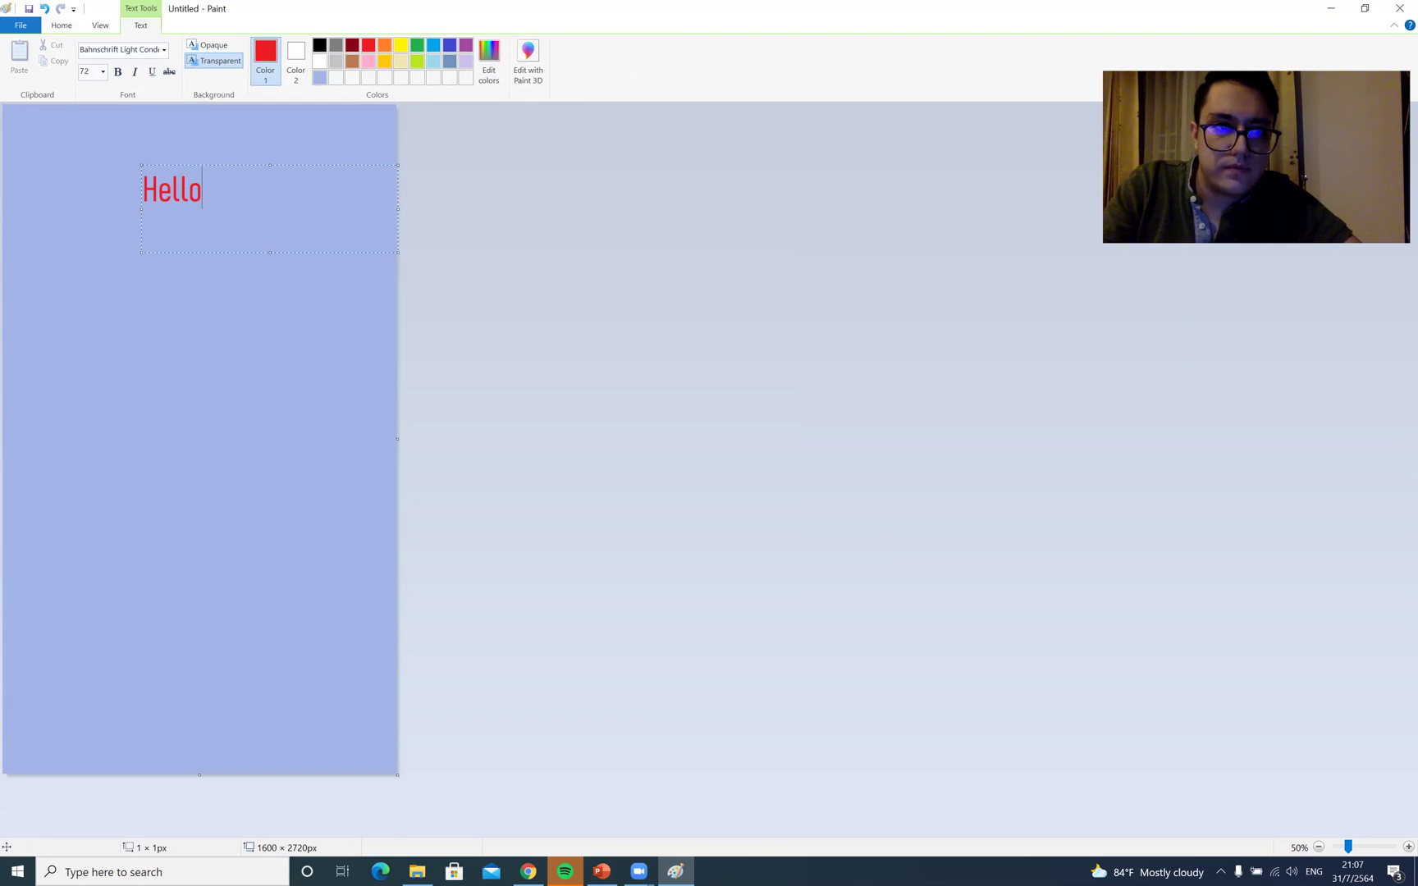
pyautogui.write(', How are you')
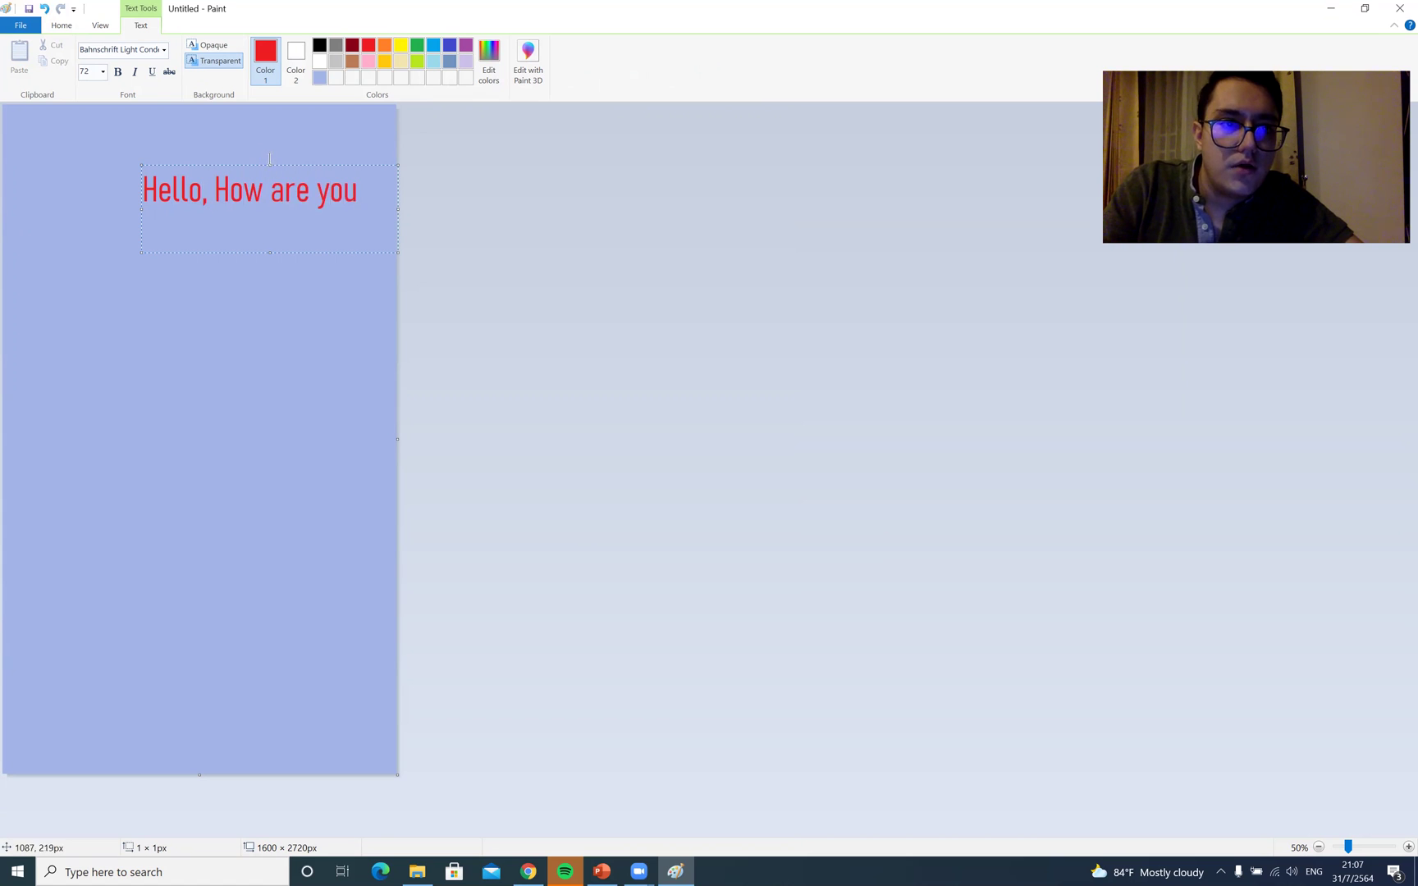
pyautogui.moveTo(155, 174); pyautogui.dragTo(167, 130)
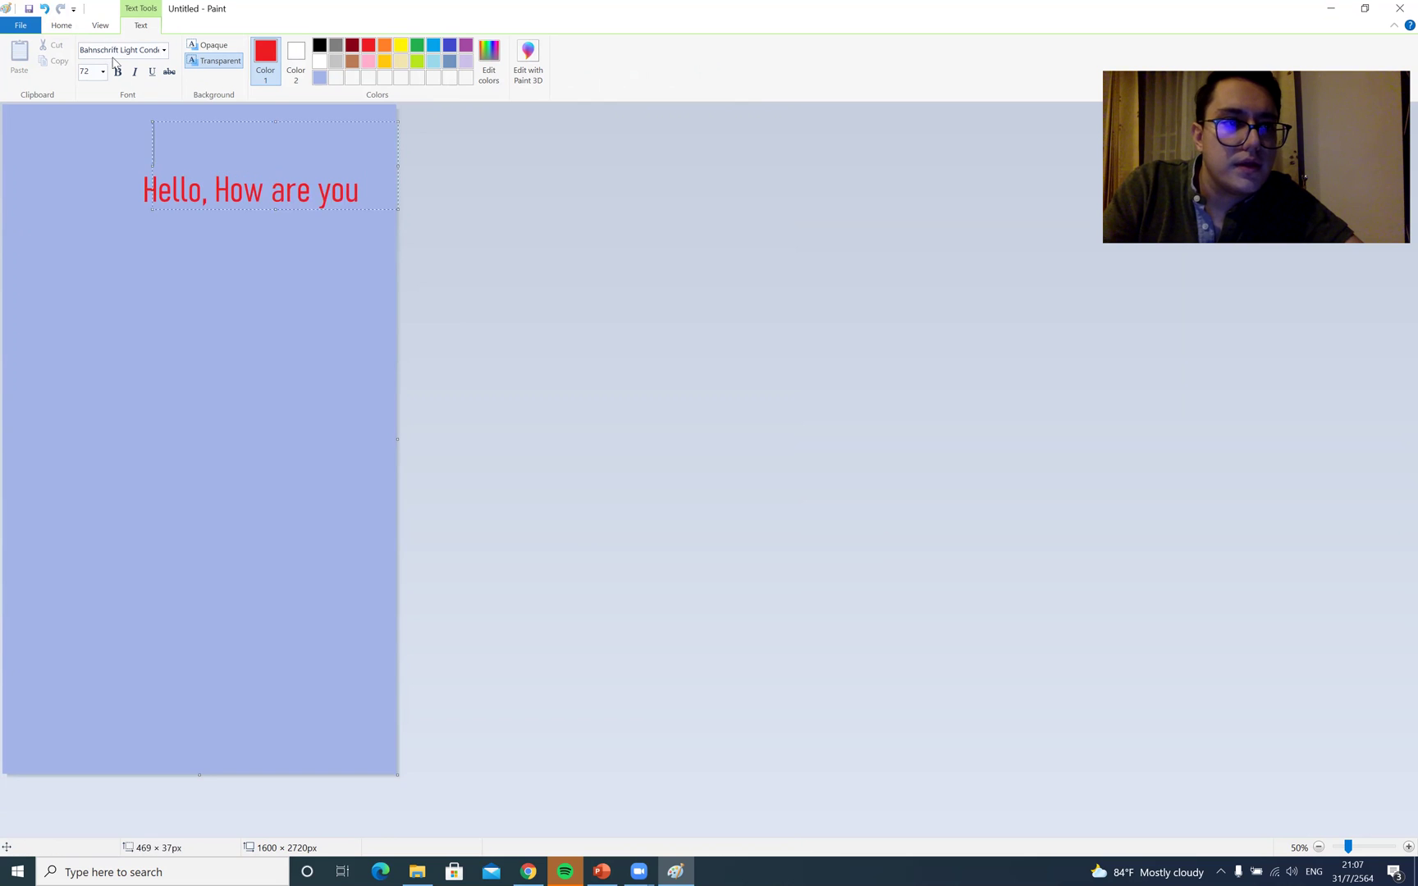
pyautogui.click(127, 409)
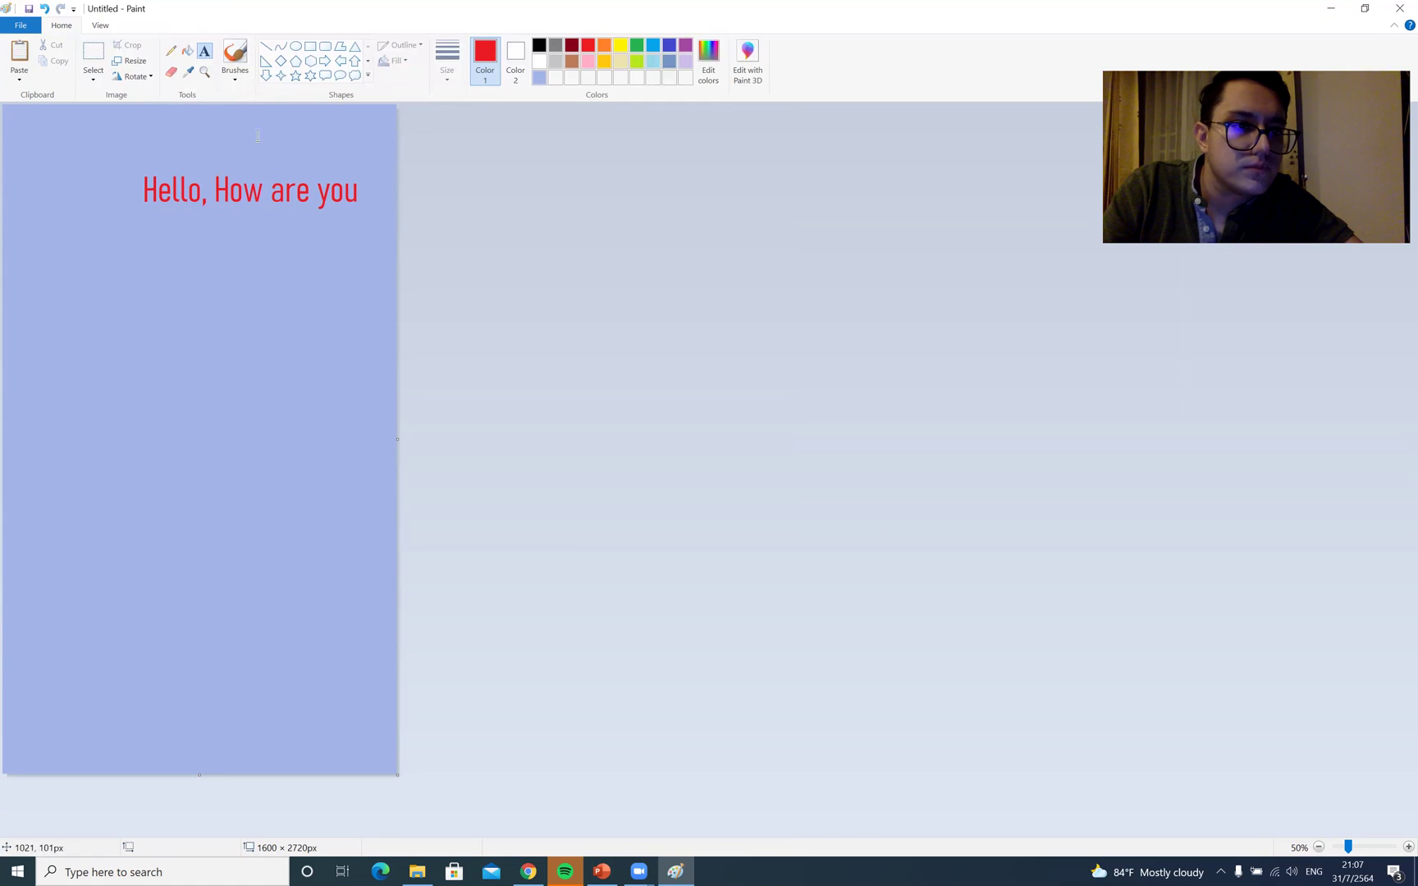
# Try to move the text toward the canvas's left edge with an opaque rectangular selection, and undo the move
pyautogui.click(93, 56)
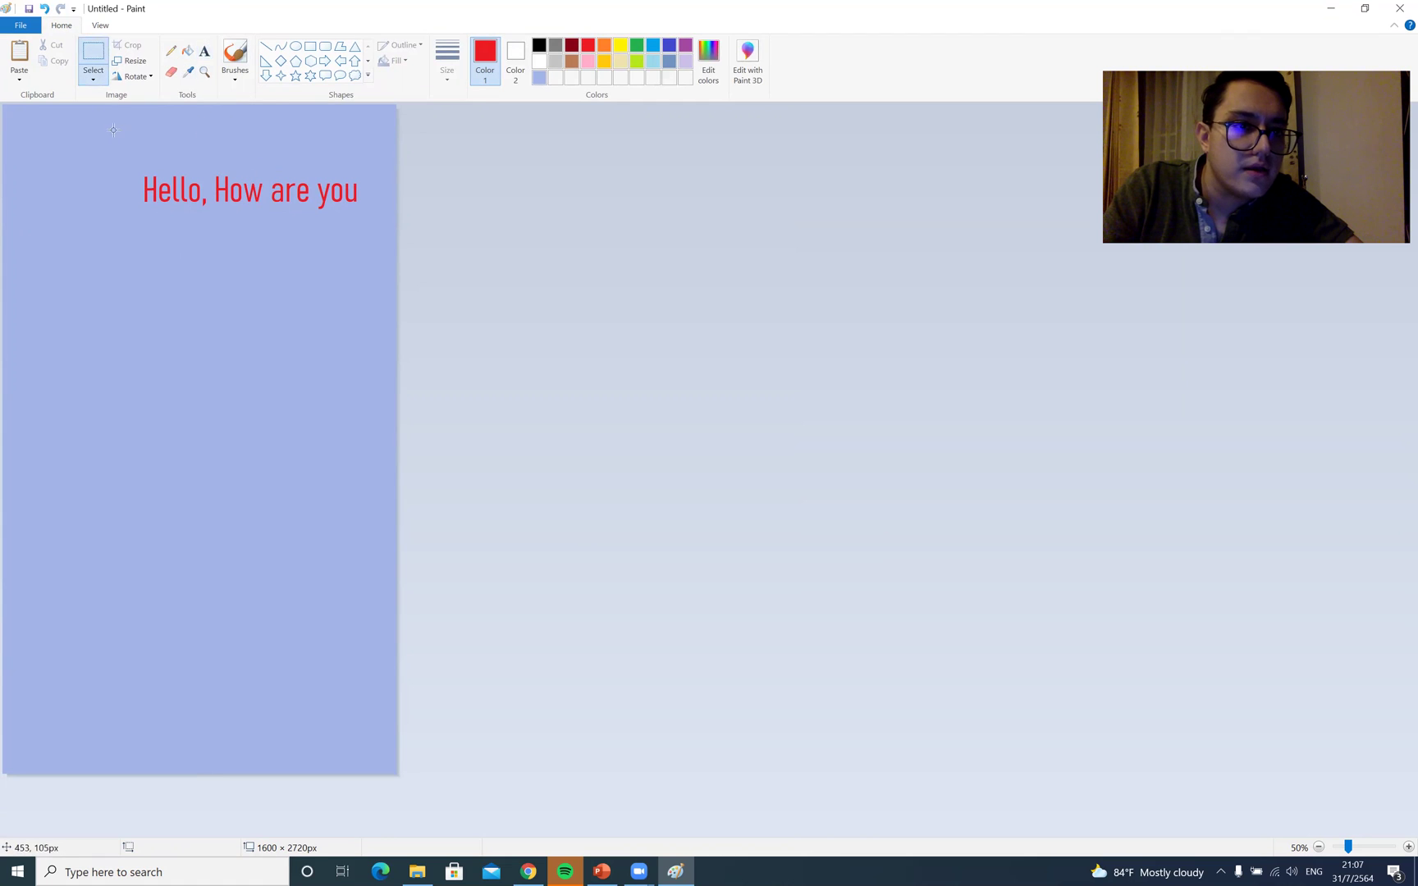
pyautogui.moveTo(286, 179); pyautogui.dragTo(214, 190)
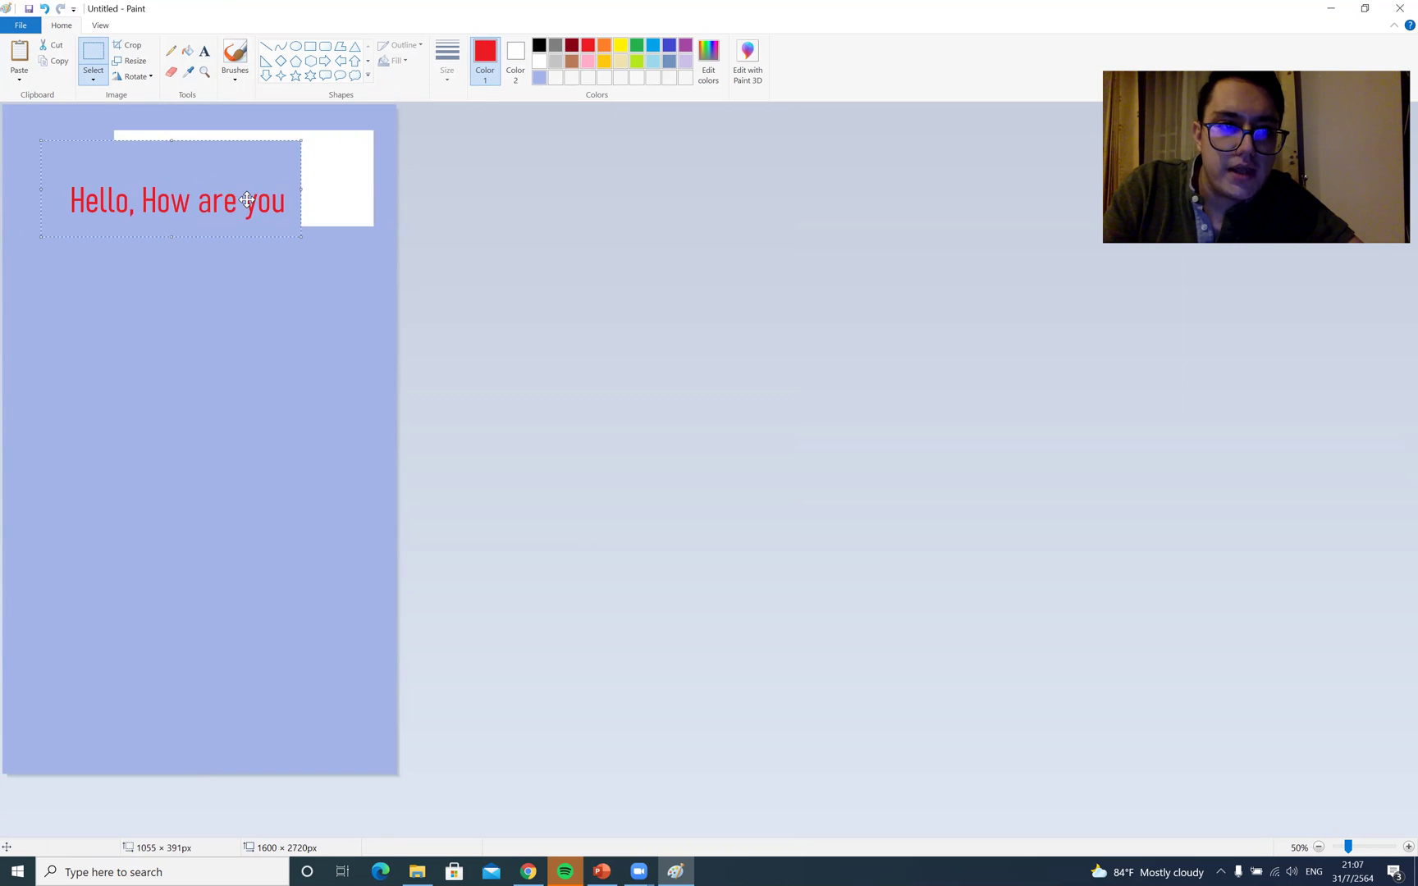
pyautogui.hotkey('ctrl', 'z')
# Turn on transparent selection for the rectangular selection tool
pyautogui.click(91, 83)
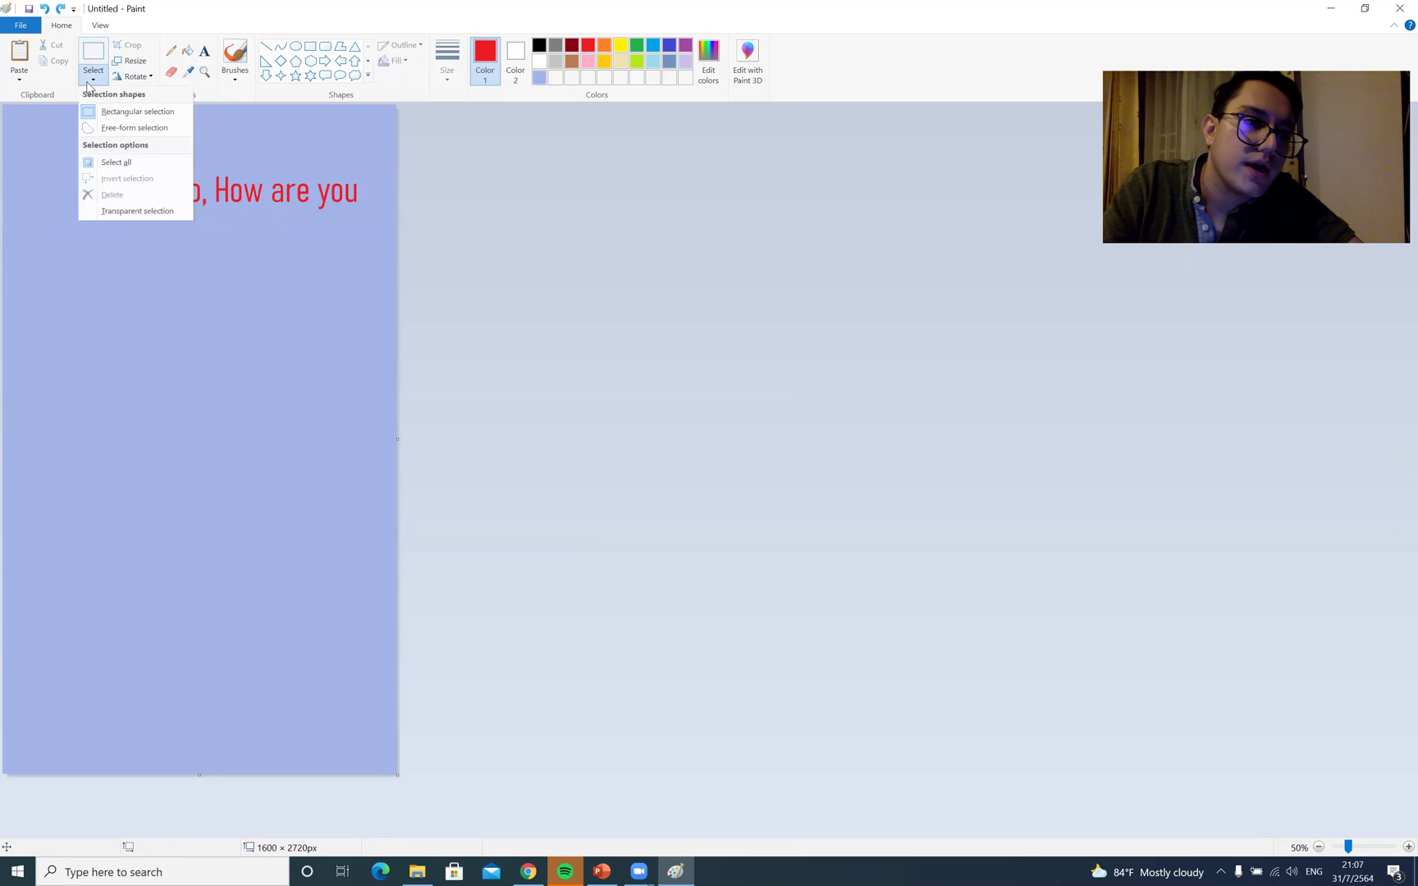
pyautogui.click(146, 211)
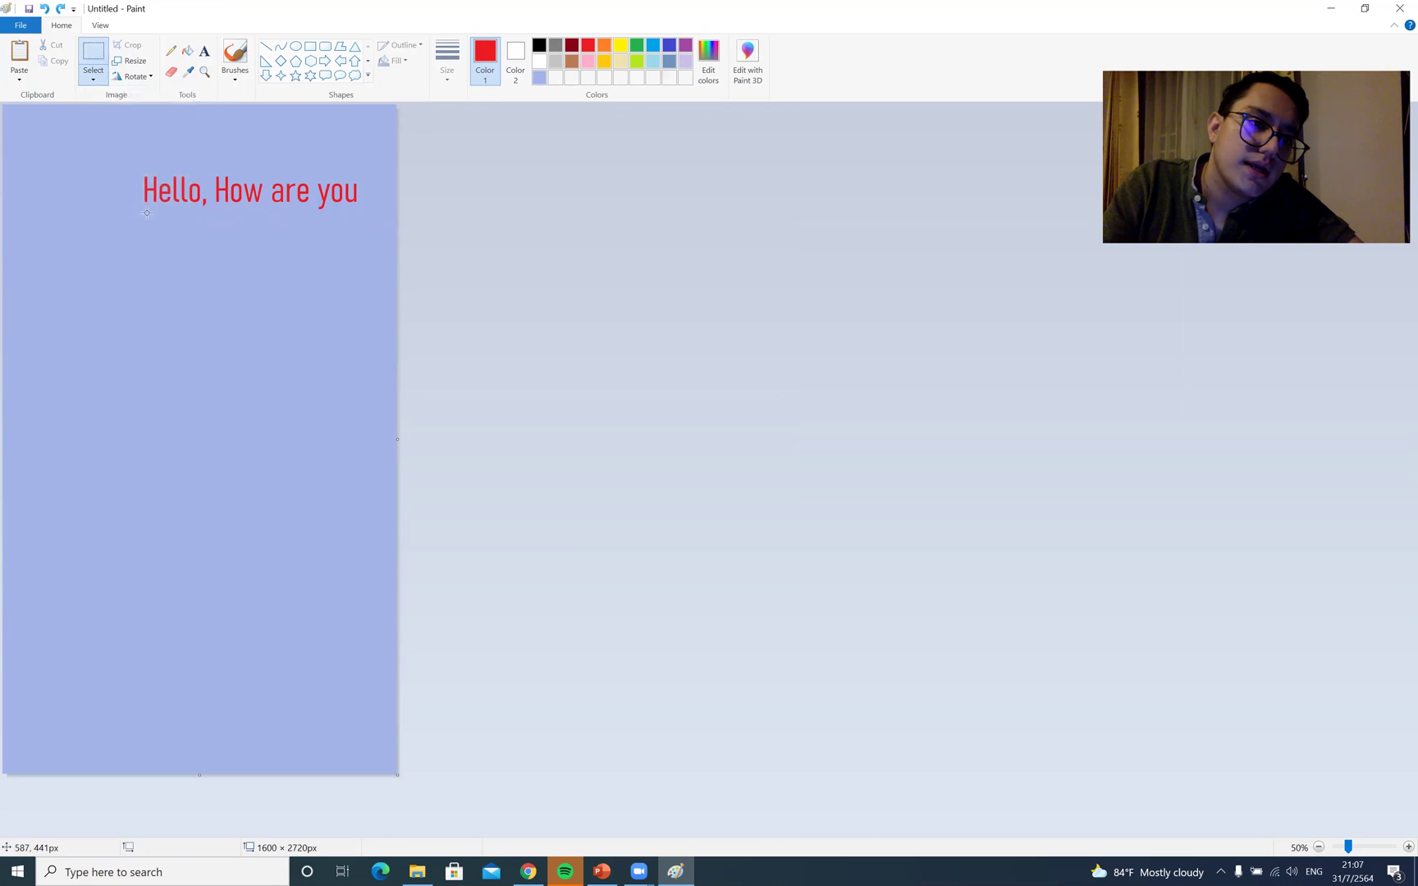
pyautogui.click(91, 81)
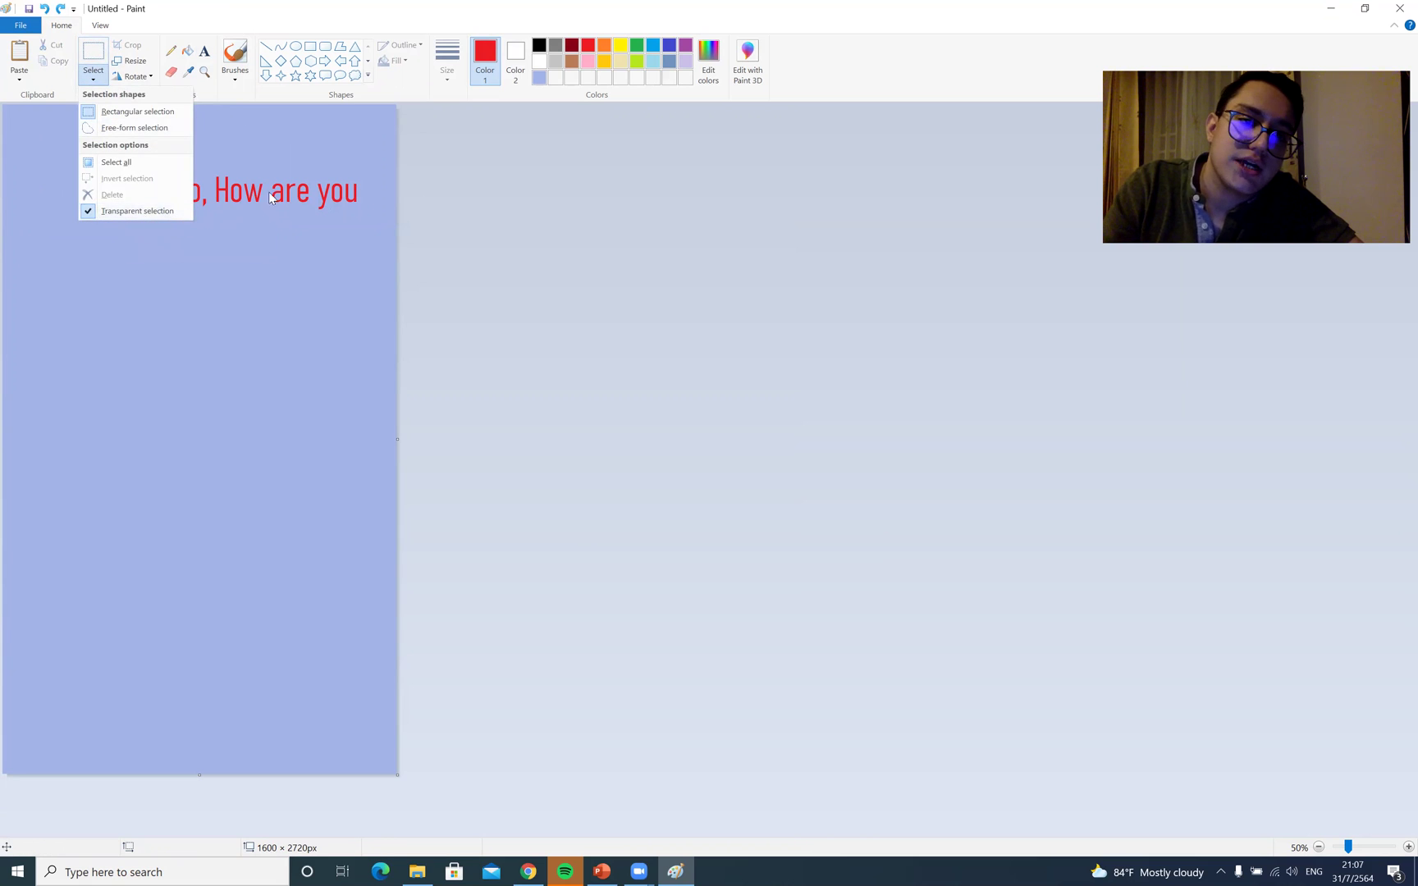
pyautogui.click(303, 195)
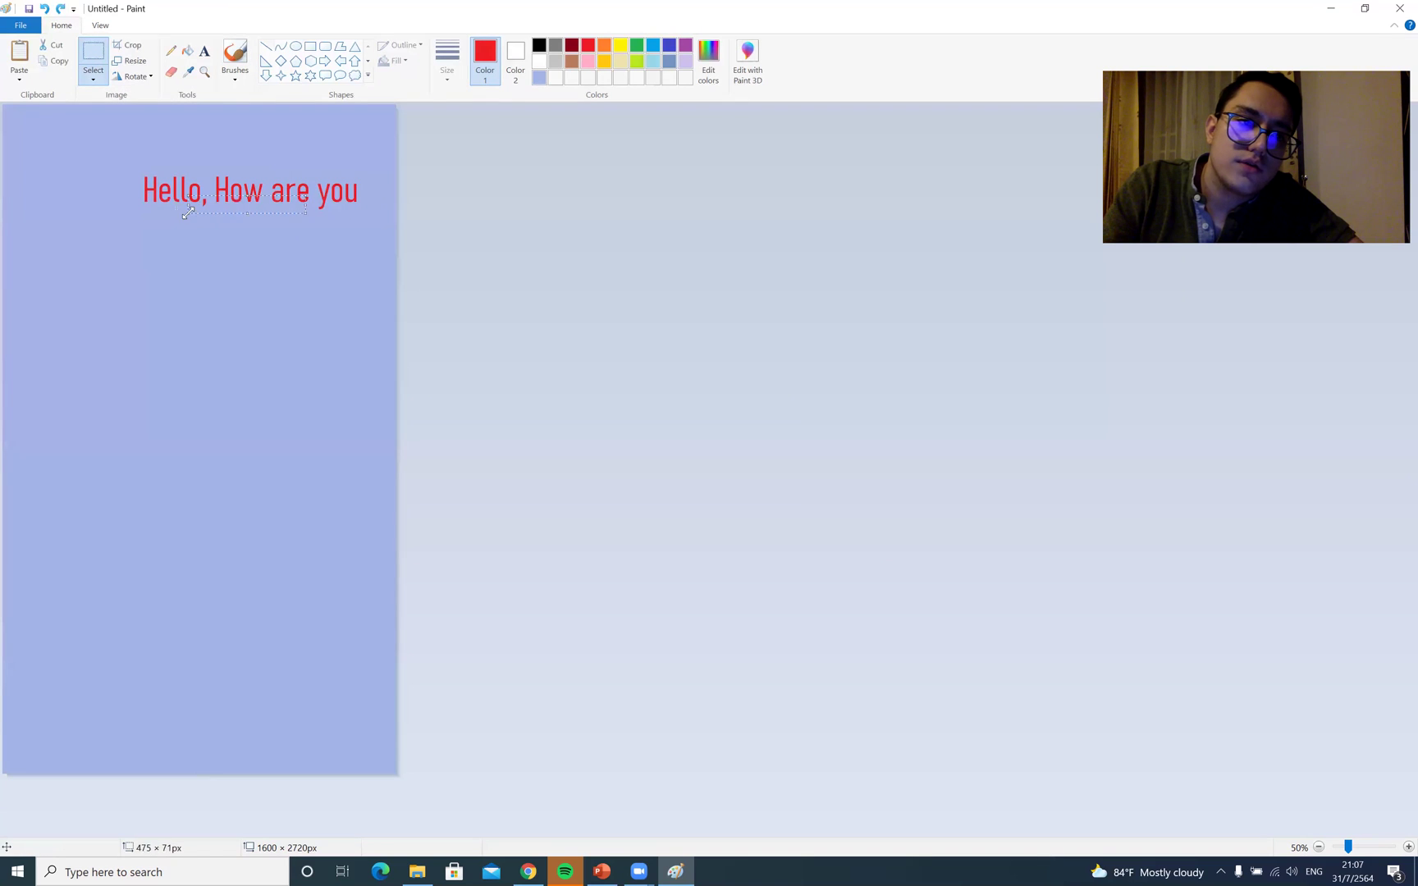
# Try moving the text with rectangular selections in transparent mode, undoing each move and clearing the selection
pyautogui.moveTo(106, 143); pyautogui.dragTo(247, 259)
pyautogui.hotkey('ctrl', 'z')
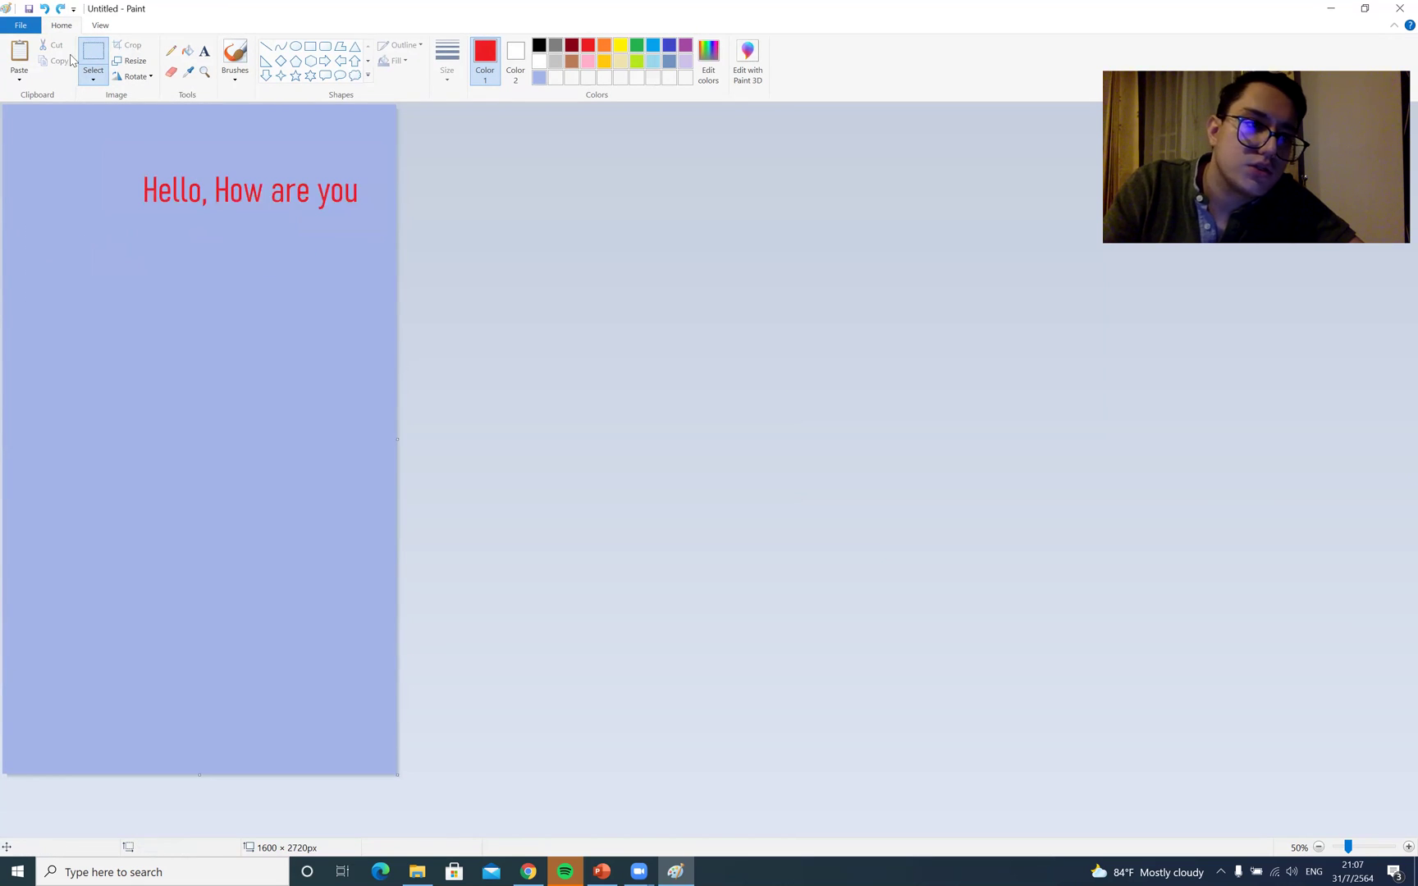
pyautogui.click(93, 75)
pyautogui.click(162, 165)
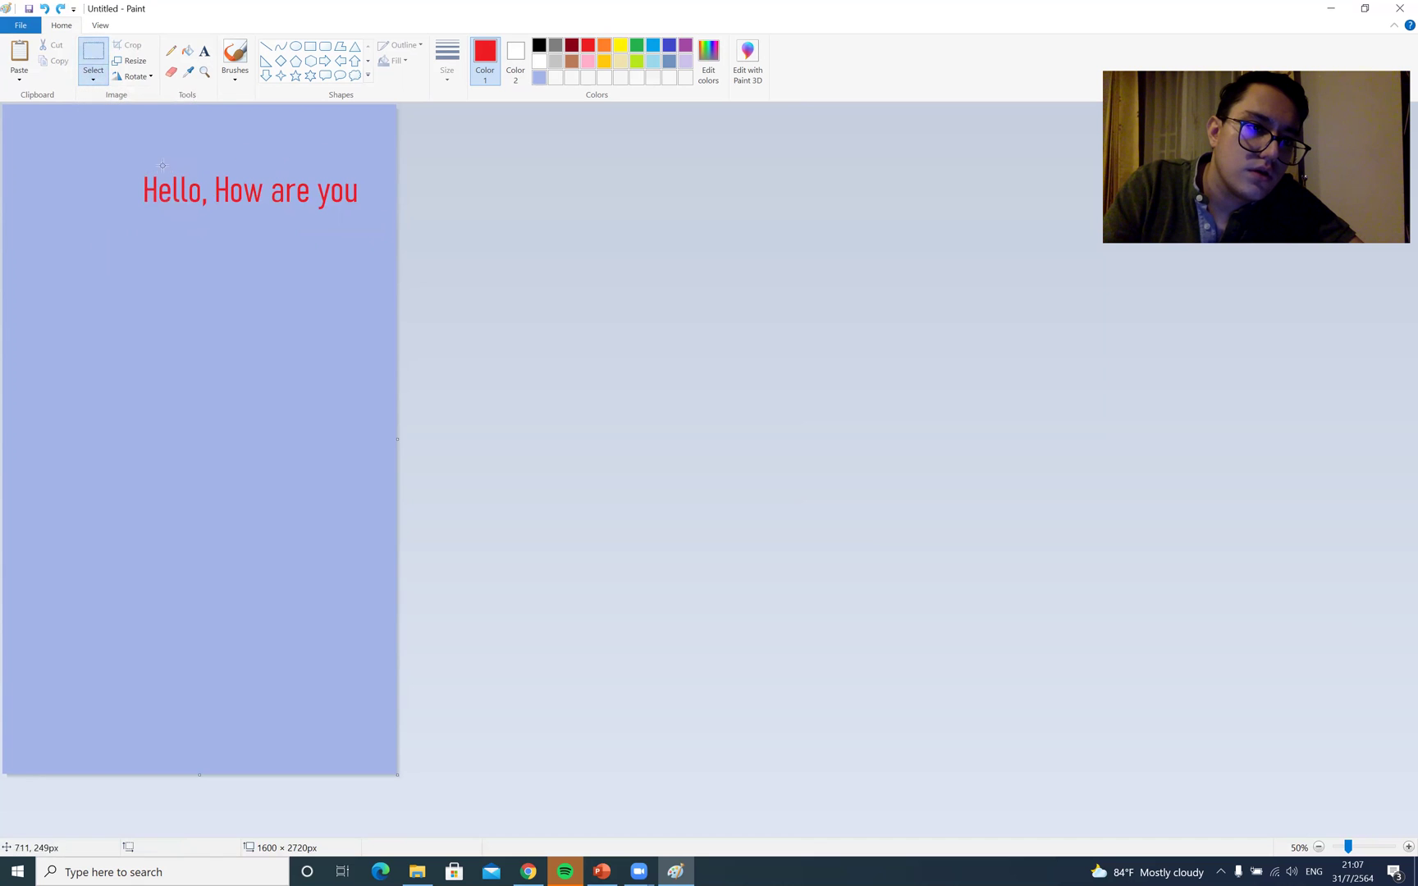
pyautogui.moveTo(252, 198); pyautogui.dragTo(284, 309)
pyautogui.hotkey('ctrl', 'z')
pyautogui.moveTo(140, 204); pyautogui.dragTo(189, 243)
pyautogui.click(123, 203)
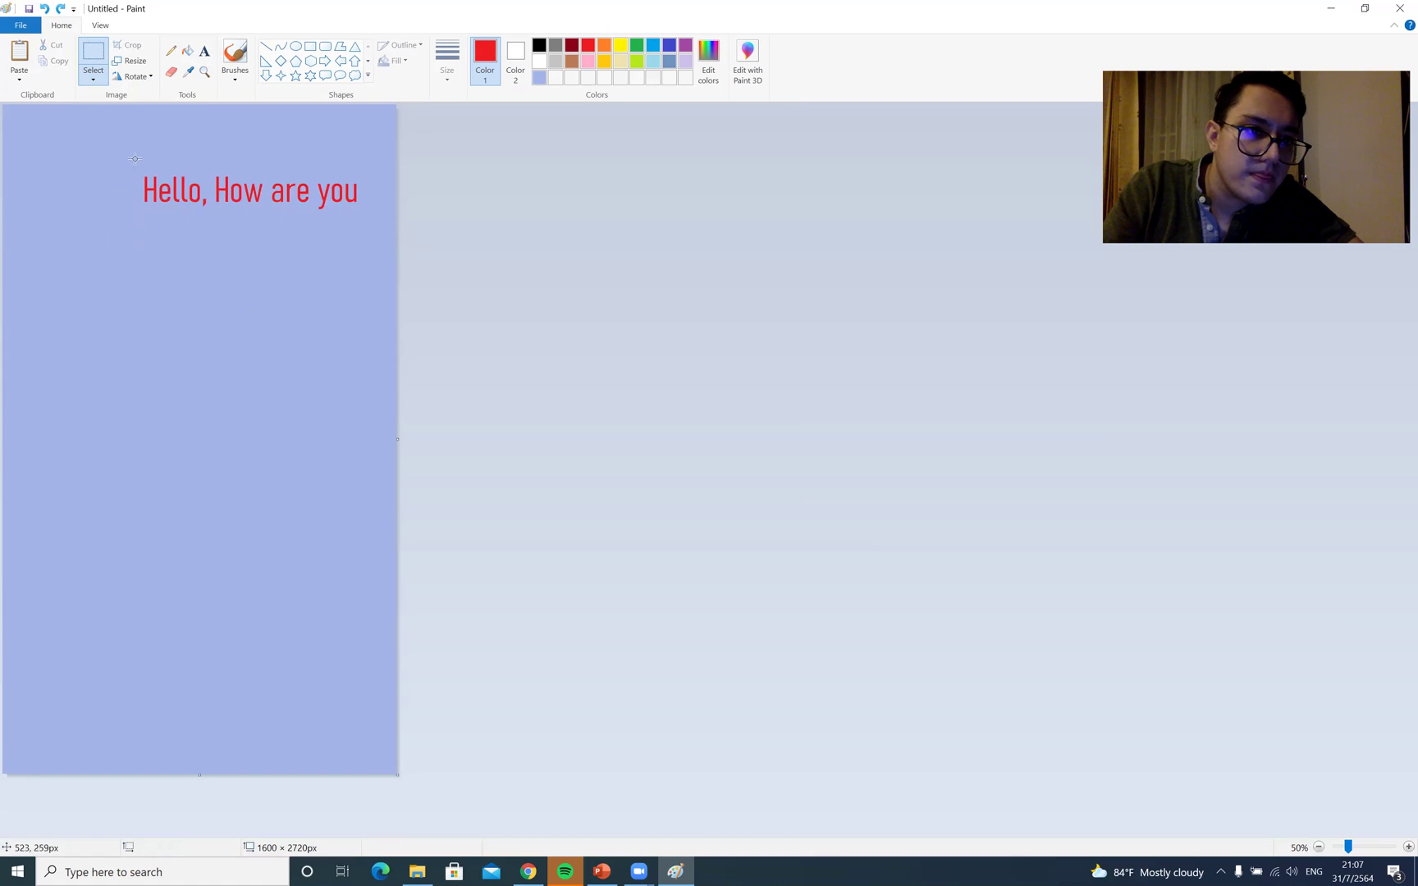
# Draw an ellipse about 863 × 705 px below the text, with a brown outline and a brown fill
pyautogui.click(295, 47)
pyautogui.moveTo(137, 413); pyautogui.dragTo(287, 572)
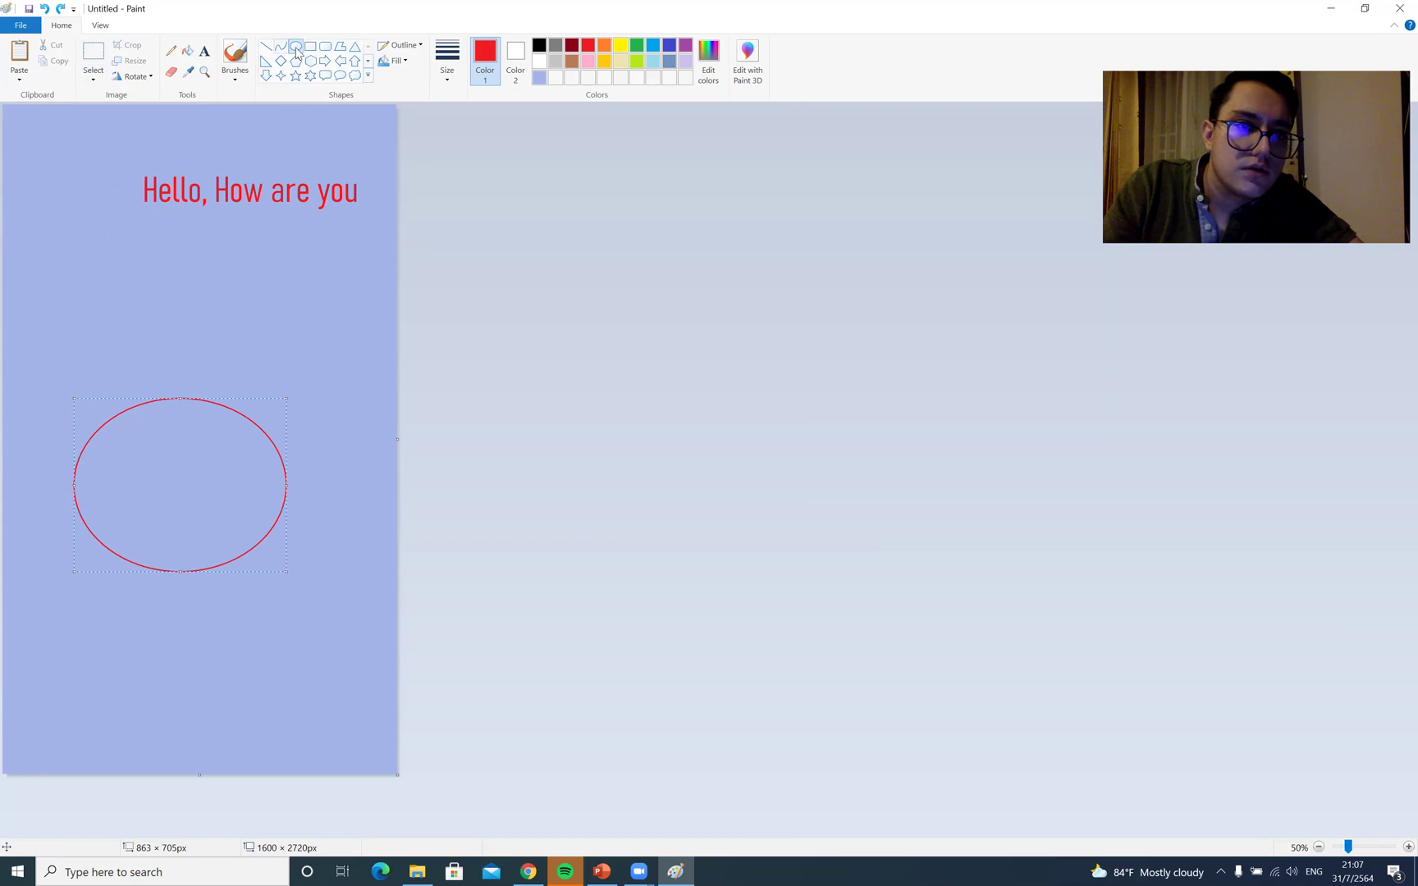
pyautogui.click(572, 61)
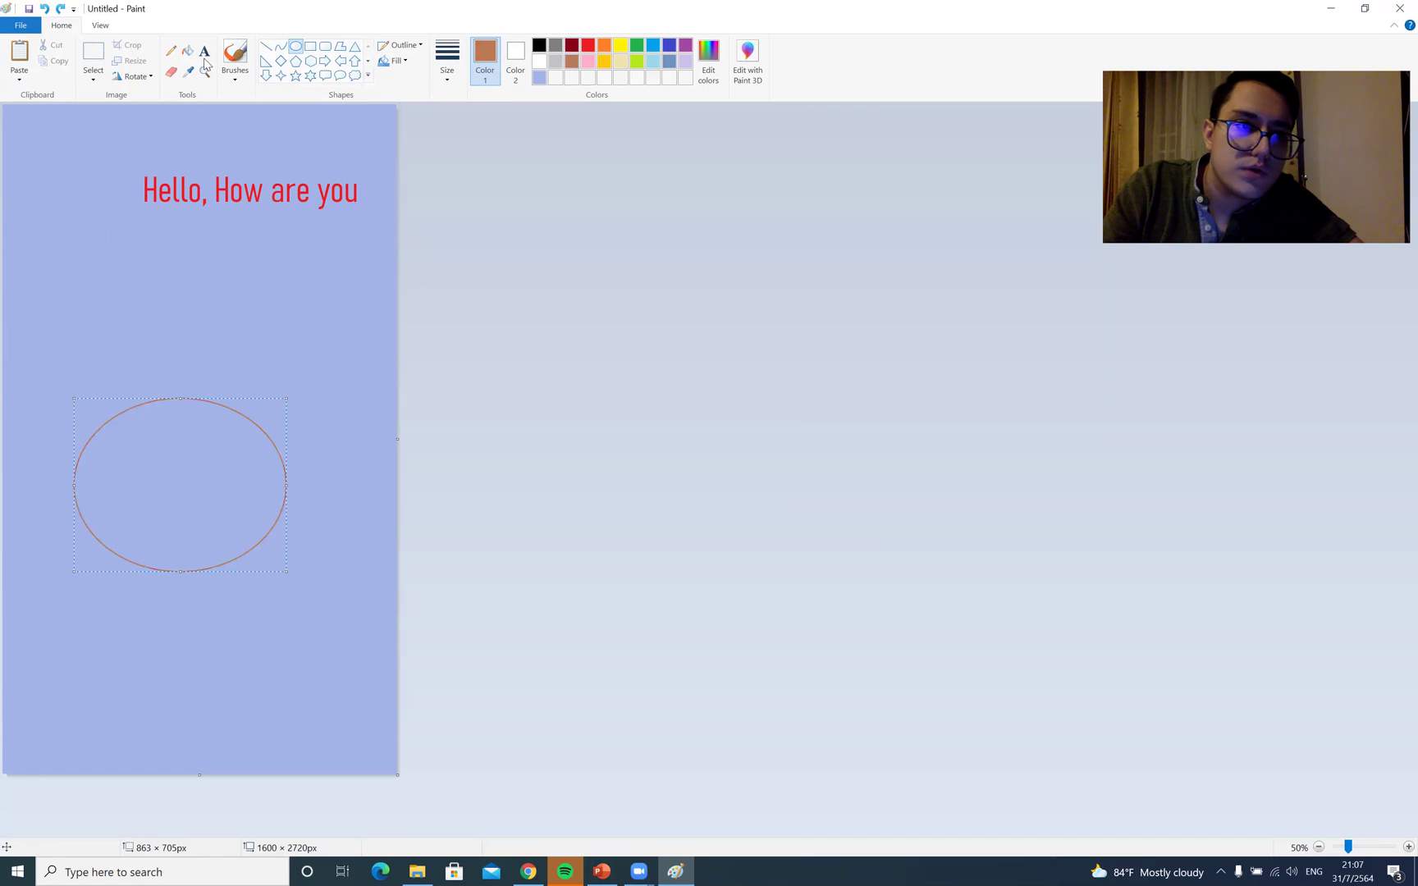
pyautogui.click(190, 48)
pyautogui.click(191, 510)
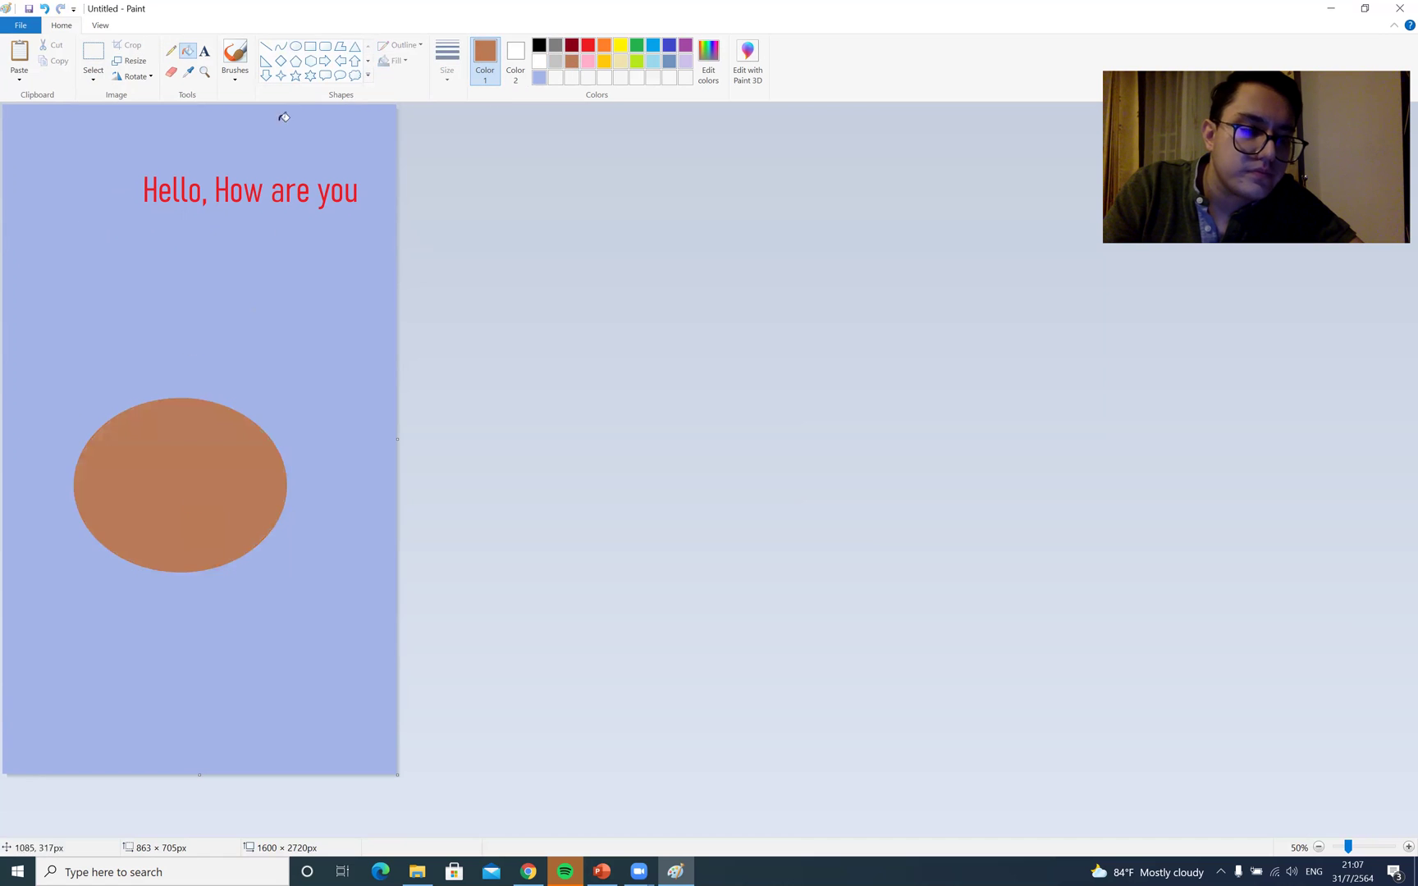
# Try to move the brown ellipse upward with a transparent rectangular selection around it, and undo the move
pyautogui.click(94, 79)
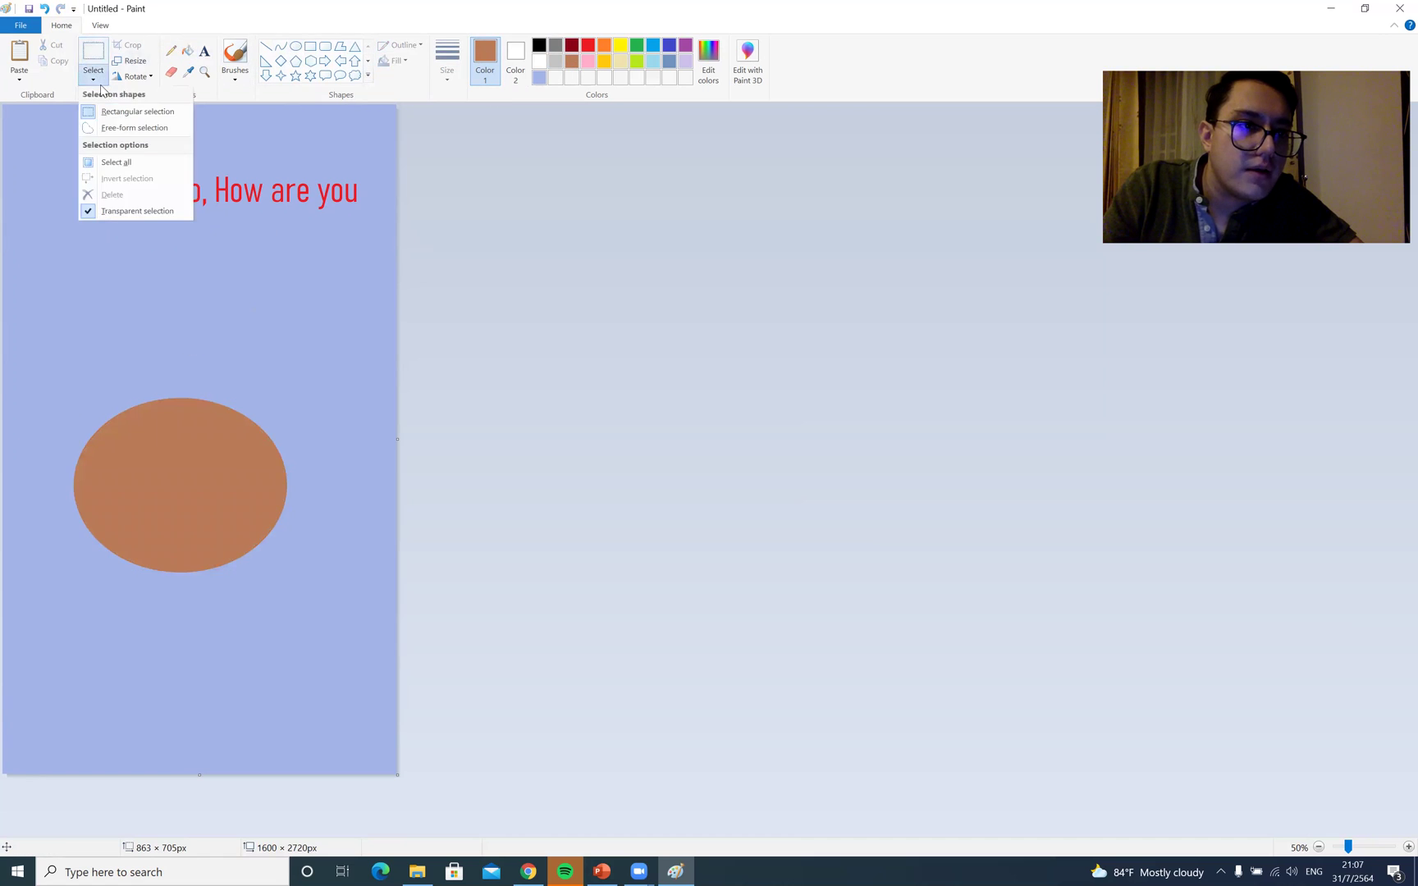
pyautogui.click(94, 53)
pyautogui.moveTo(37, 370); pyautogui.dragTo(329, 641)
pyautogui.moveTo(228, 481); pyautogui.dragTo(233, 409)
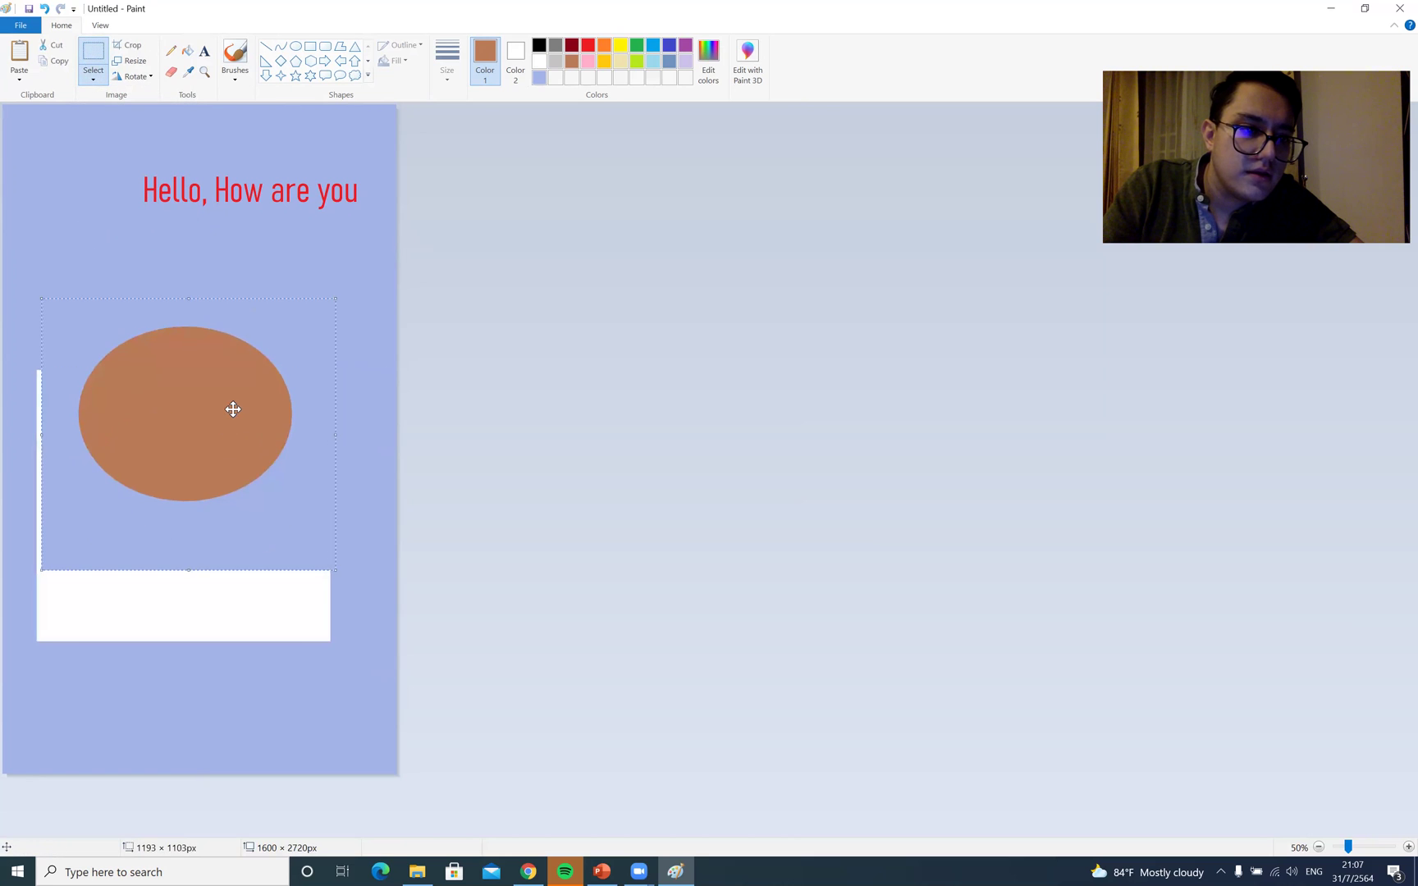
pyautogui.hotkey('ctrl', 'z')
# Turn off transparent selection, try moving the brown ellipse upward with a rectangular selection, and undo the move
pyautogui.click(93, 78)
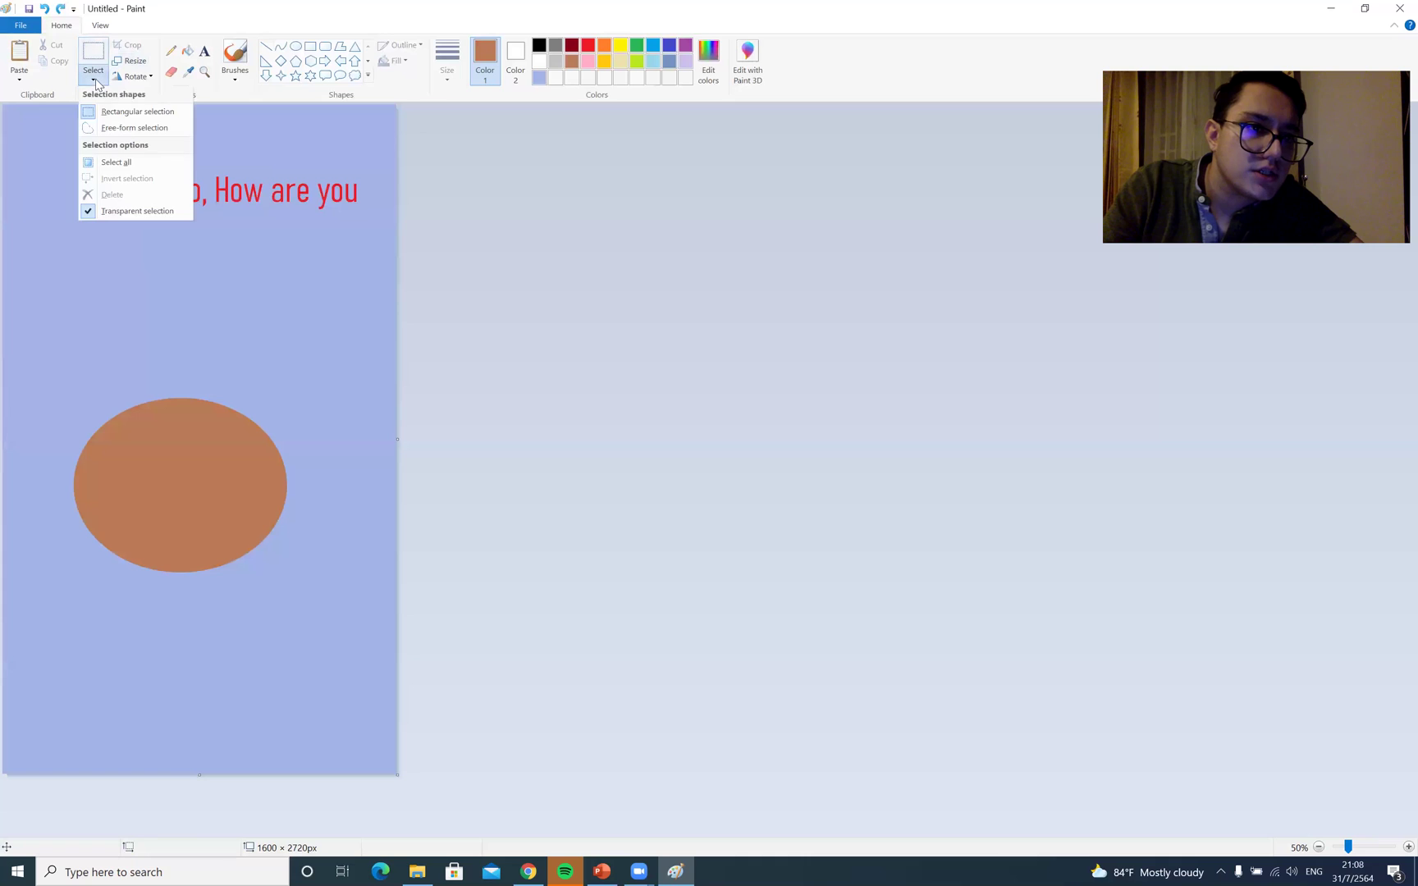
pyautogui.click(137, 212)
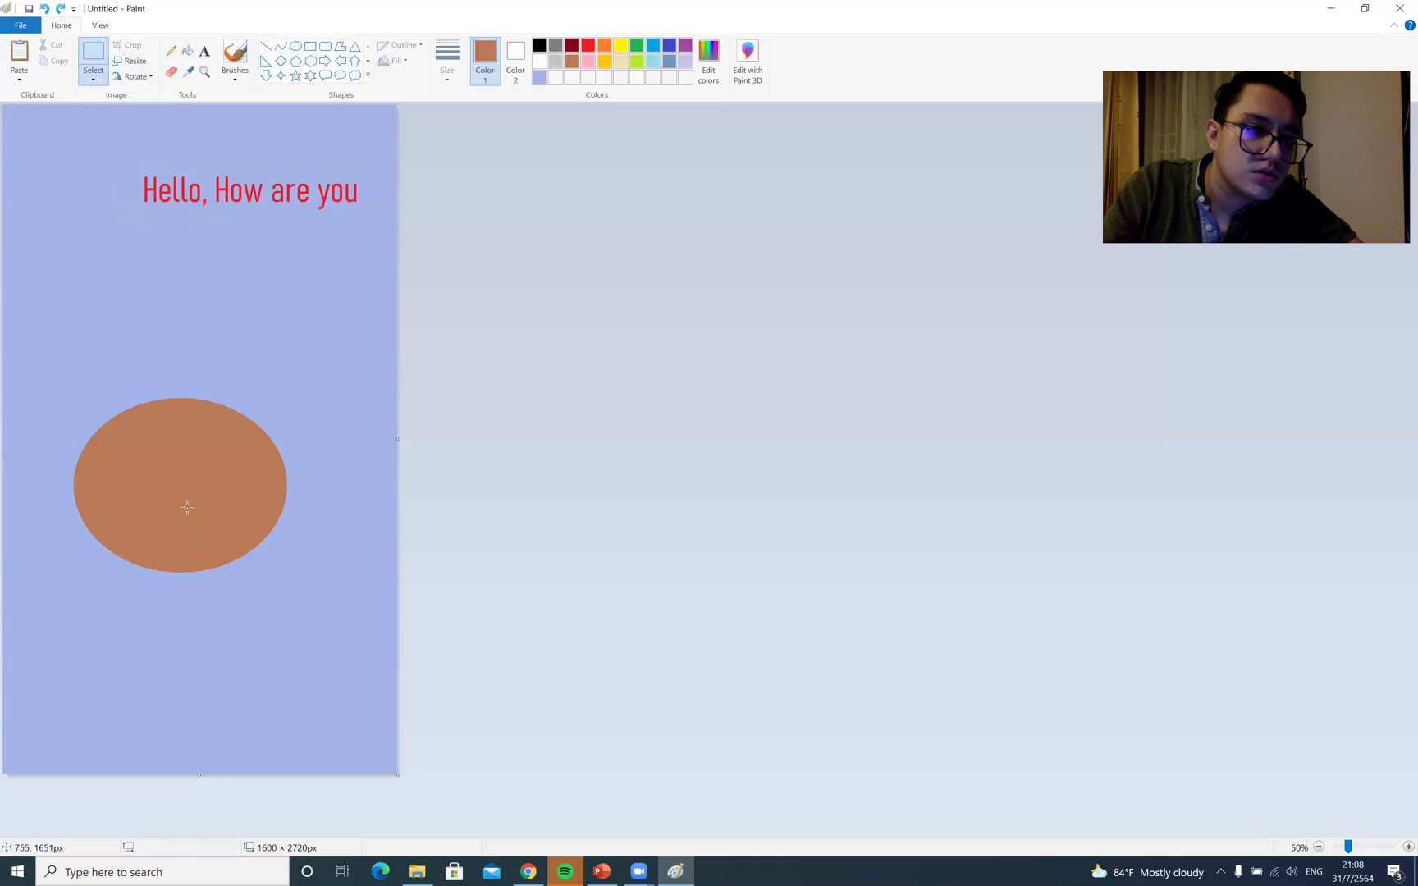
pyautogui.moveTo(26, 382); pyautogui.dragTo(314, 574)
pyautogui.moveTo(222, 517); pyautogui.dragTo(222, 402)
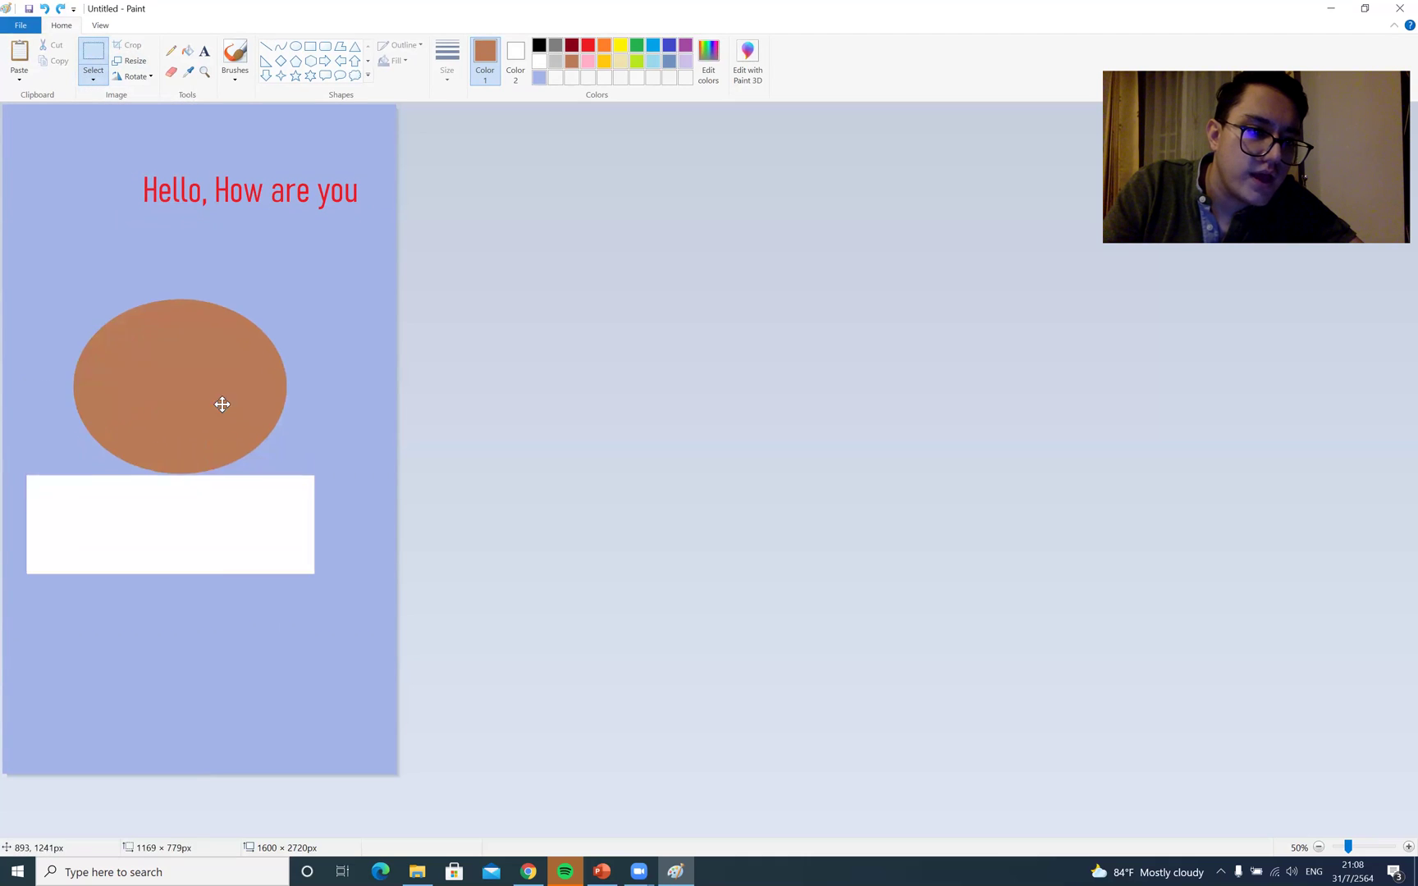
pyautogui.hotkey('ctrl', 'z')
# Turn transparent selection back on, try moving the brown ellipse upward again, and undo the move
pyautogui.click(93, 78)
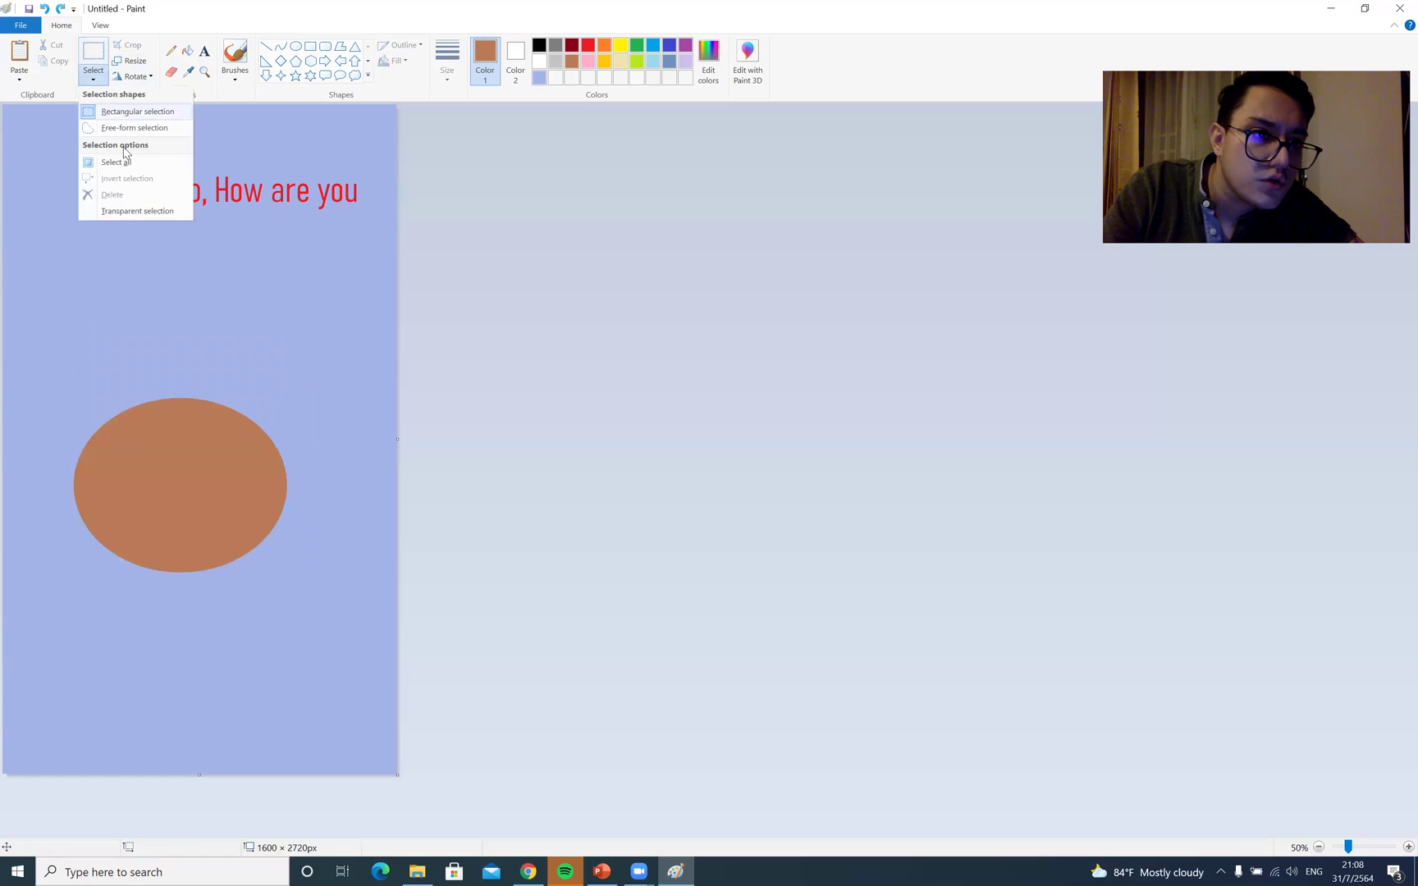
pyautogui.click(138, 212)
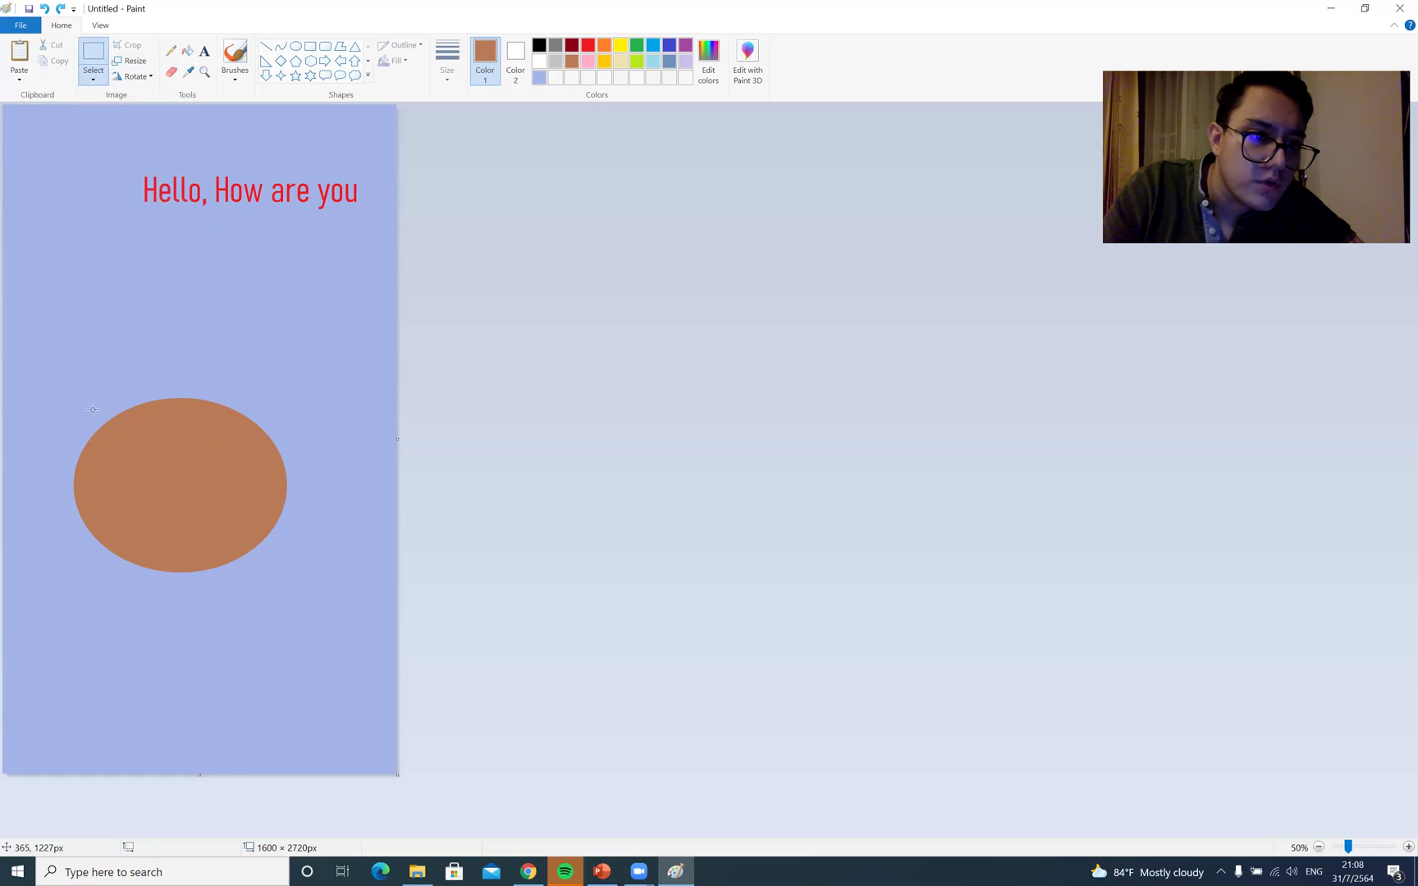
pyautogui.moveTo(218, 522); pyautogui.dragTo(228, 387)
pyautogui.hotkey('ctrl', 'z')
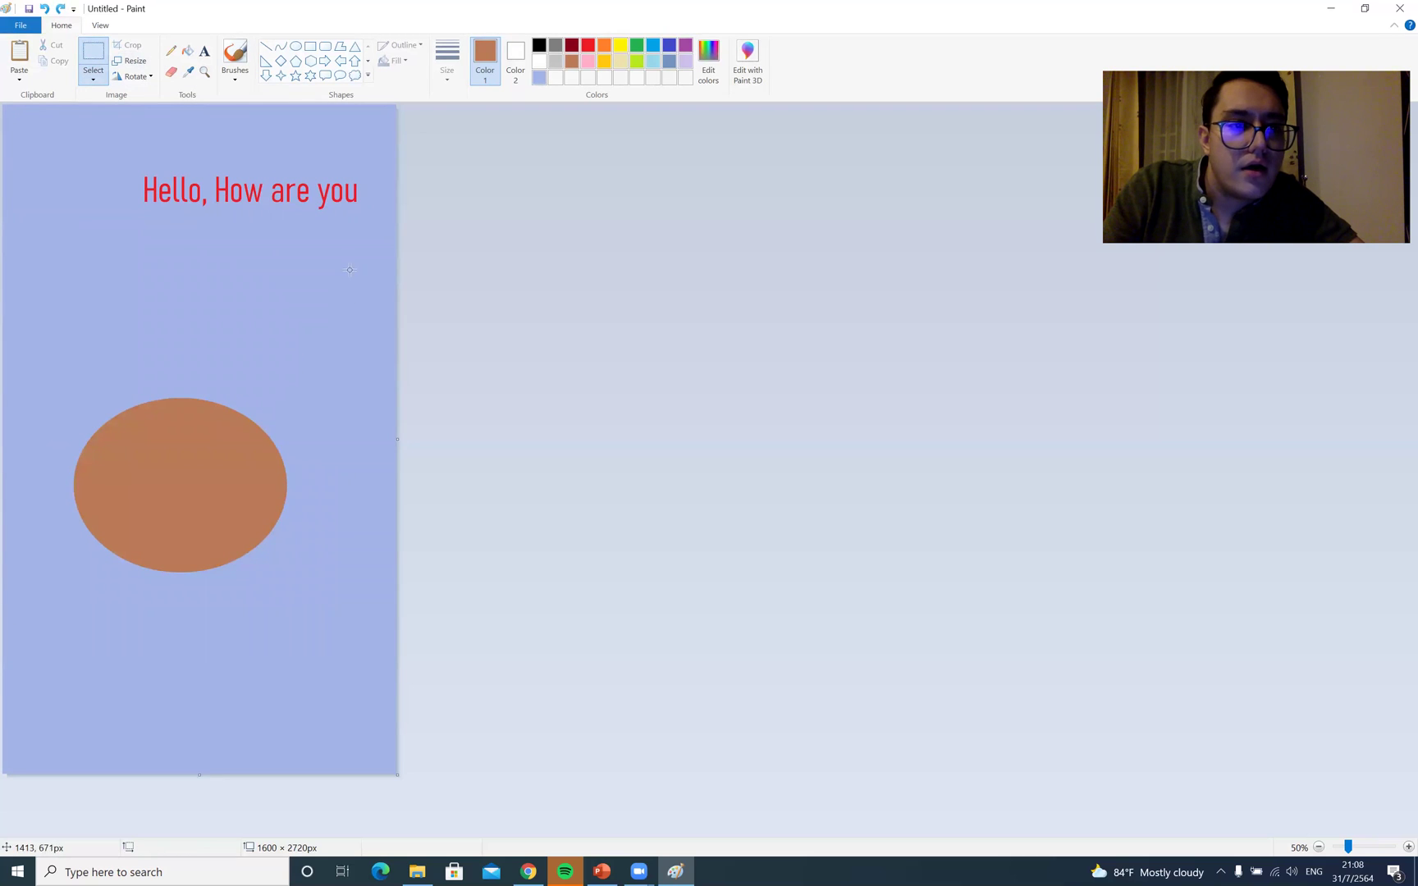
# Select the entire canvas and delete its contents
pyautogui.hotkey('ctrl', 'a')
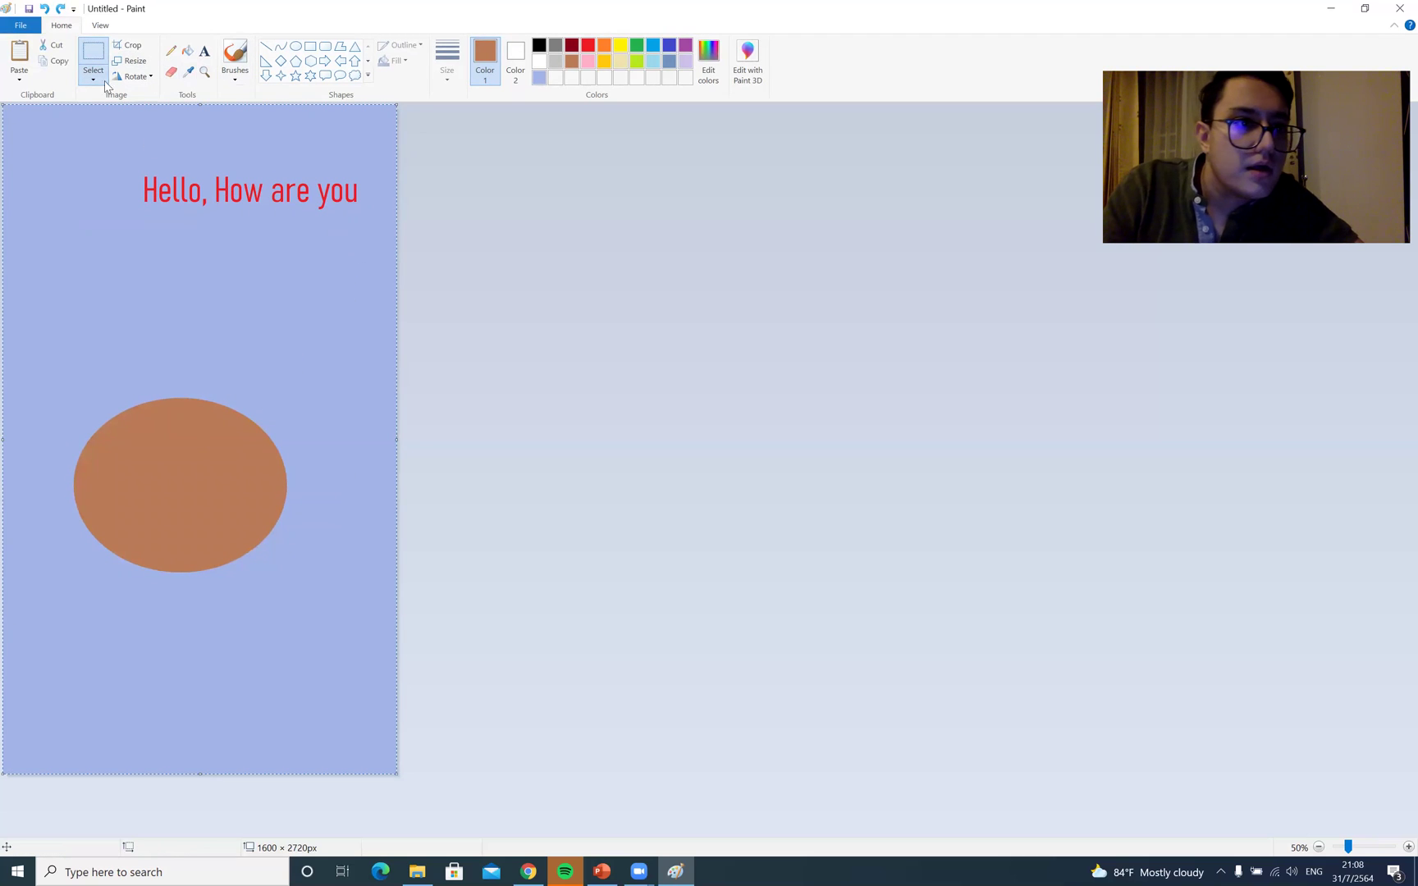
pyautogui.click(93, 74)
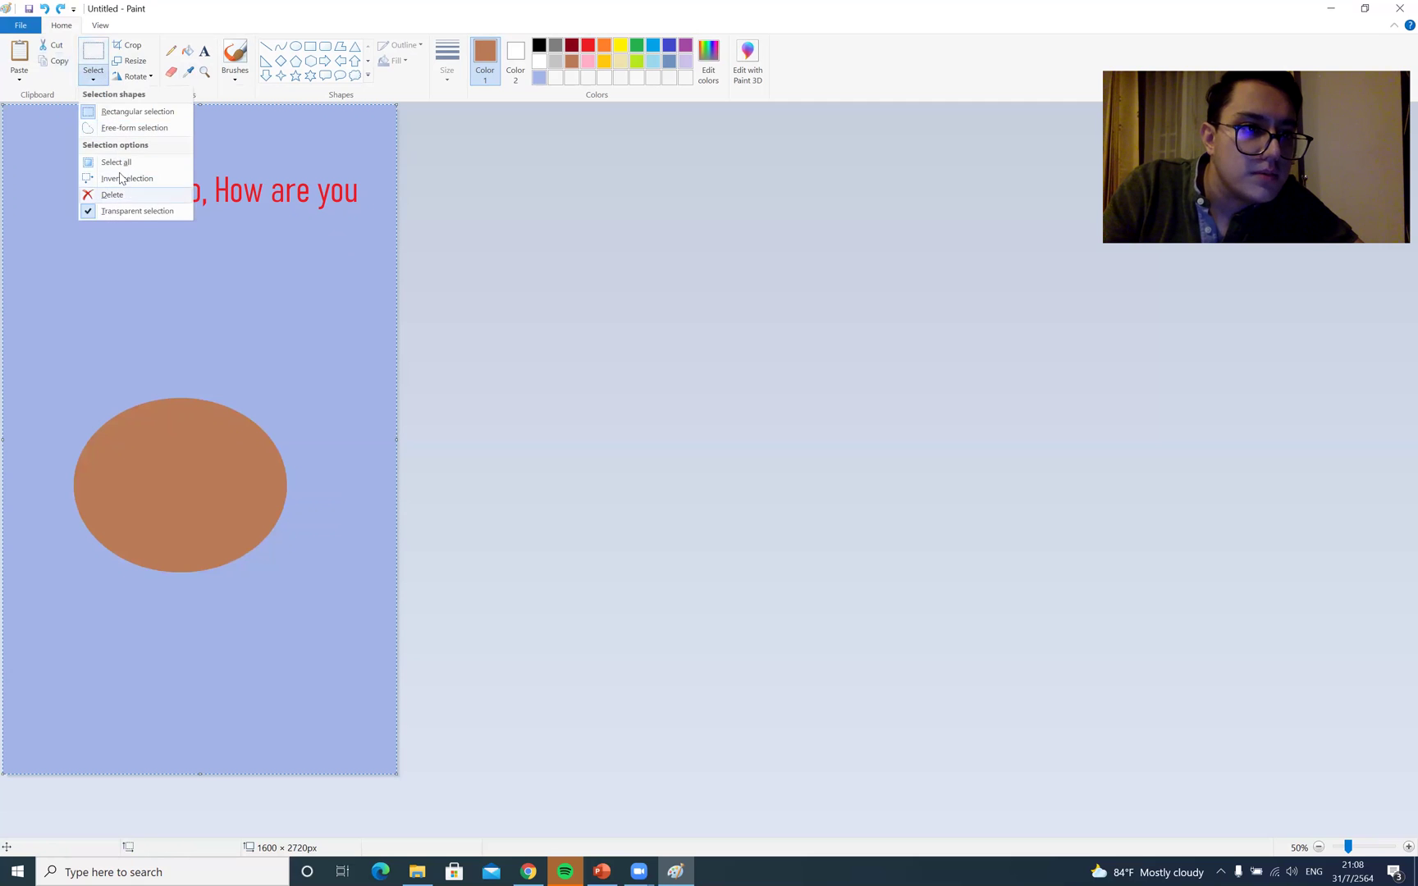
pyautogui.click(98, 78)
pyautogui.click(97, 75)
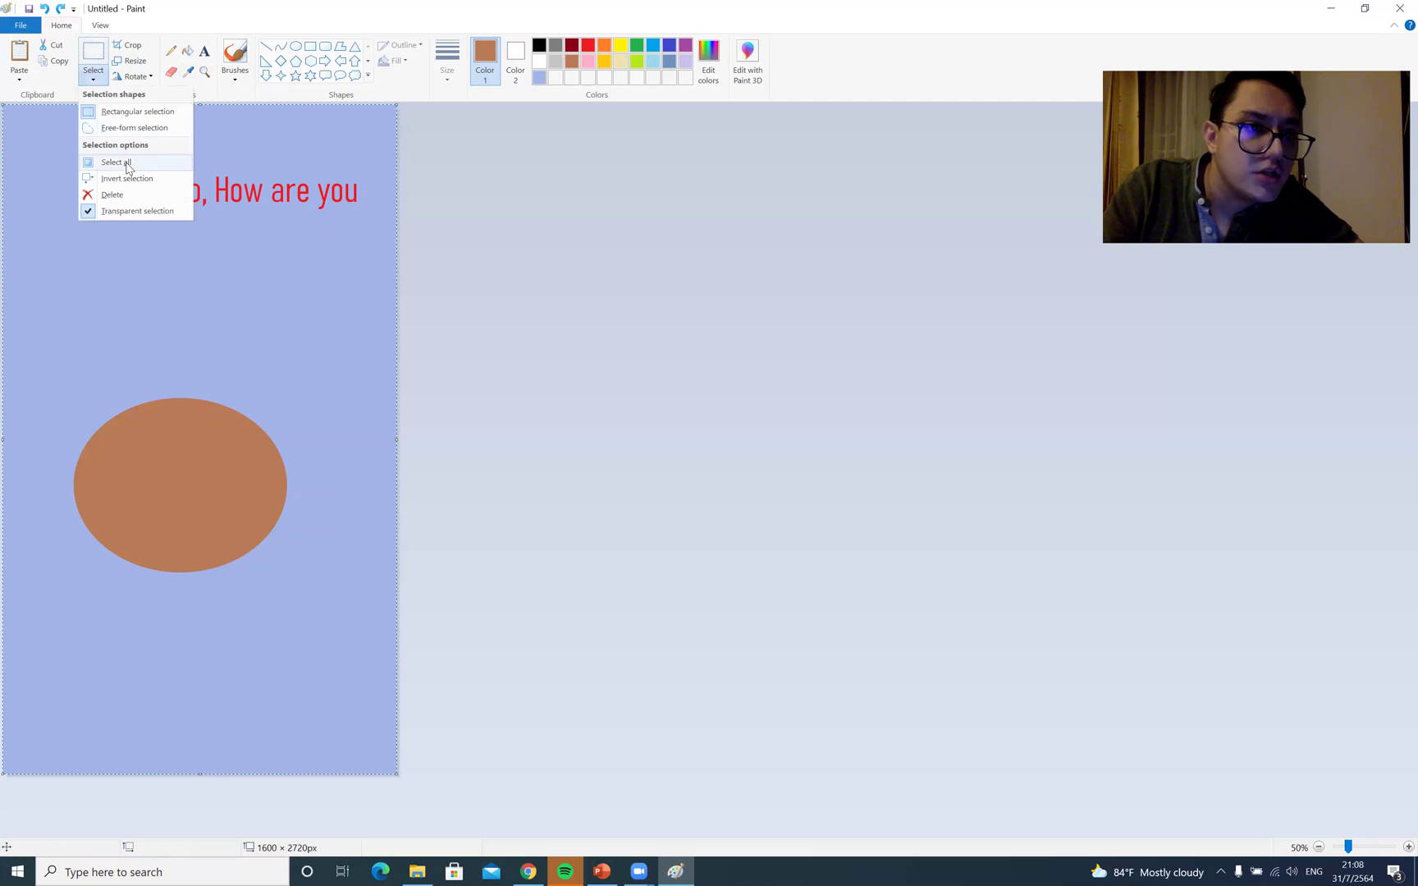
pyautogui.click(127, 162)
pyautogui.click(94, 76)
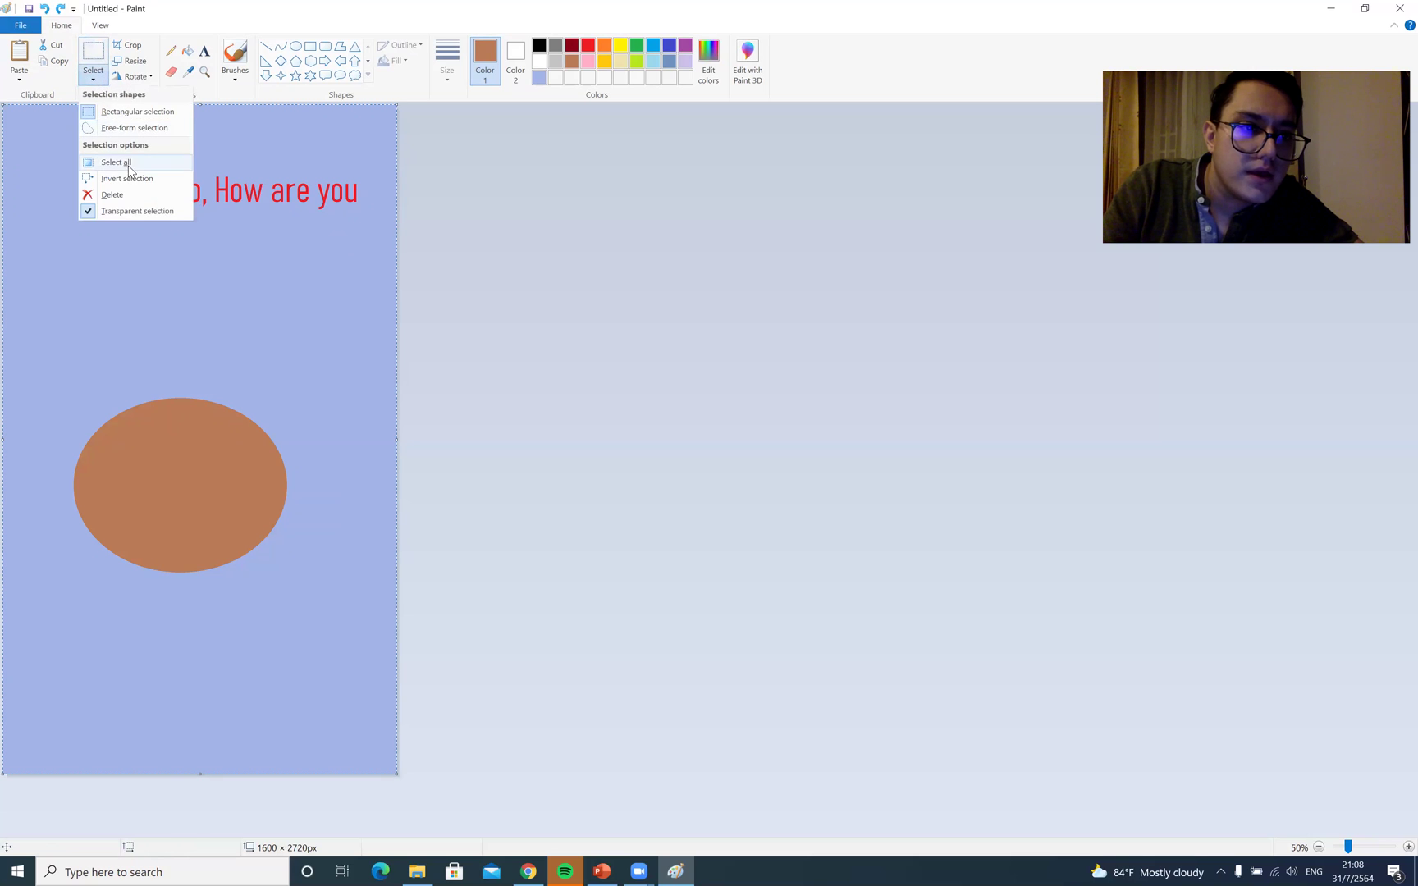
pyautogui.click(112, 195)
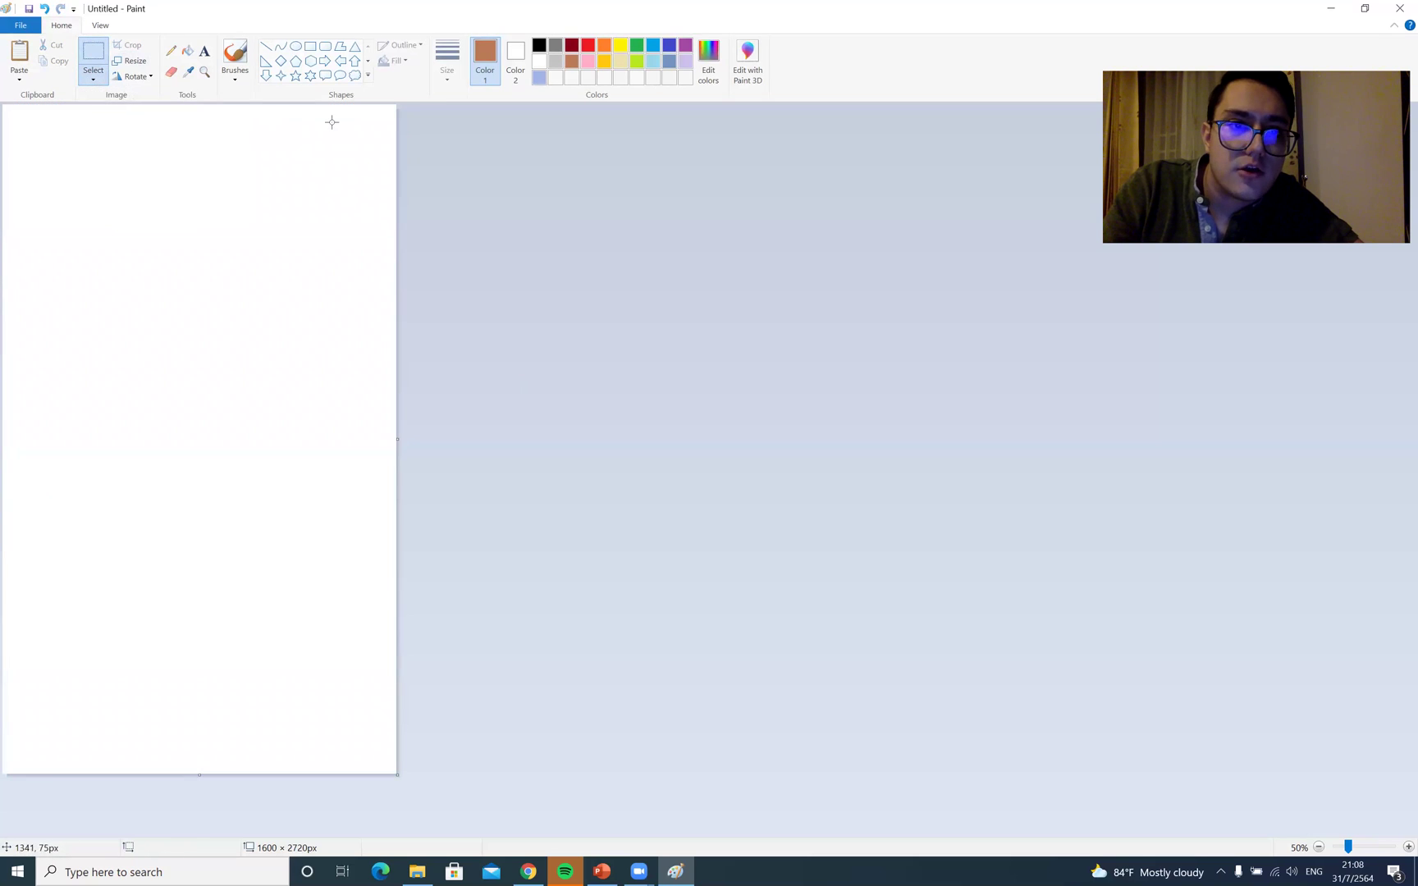
# Draw an ellipse about 781 × 845 px in the middle of the canvas, with a brown outline and a brown fill
pyautogui.click(296, 47)
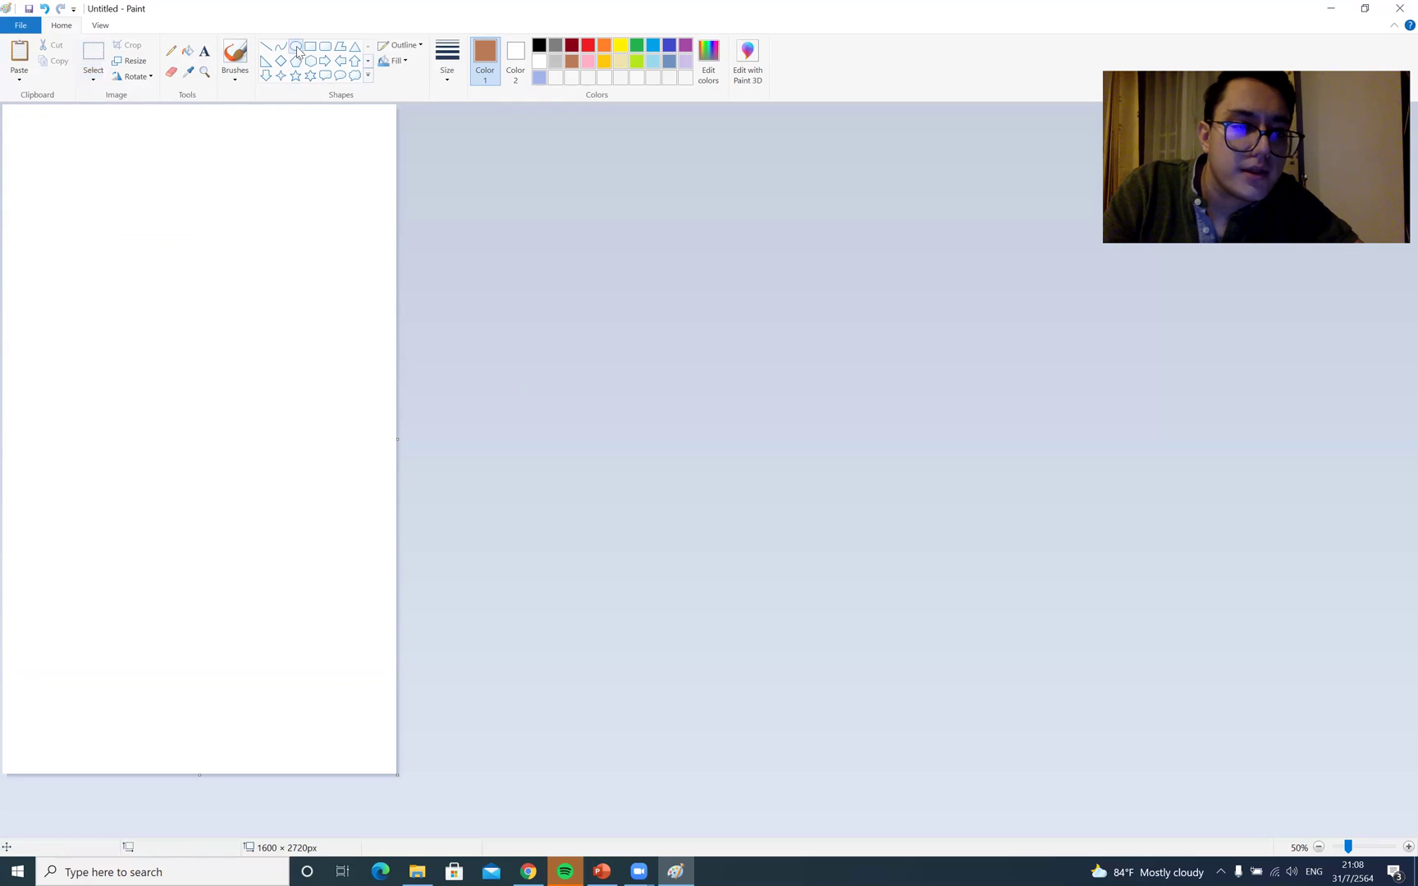
pyautogui.moveTo(89, 327); pyautogui.dragTo(281, 534)
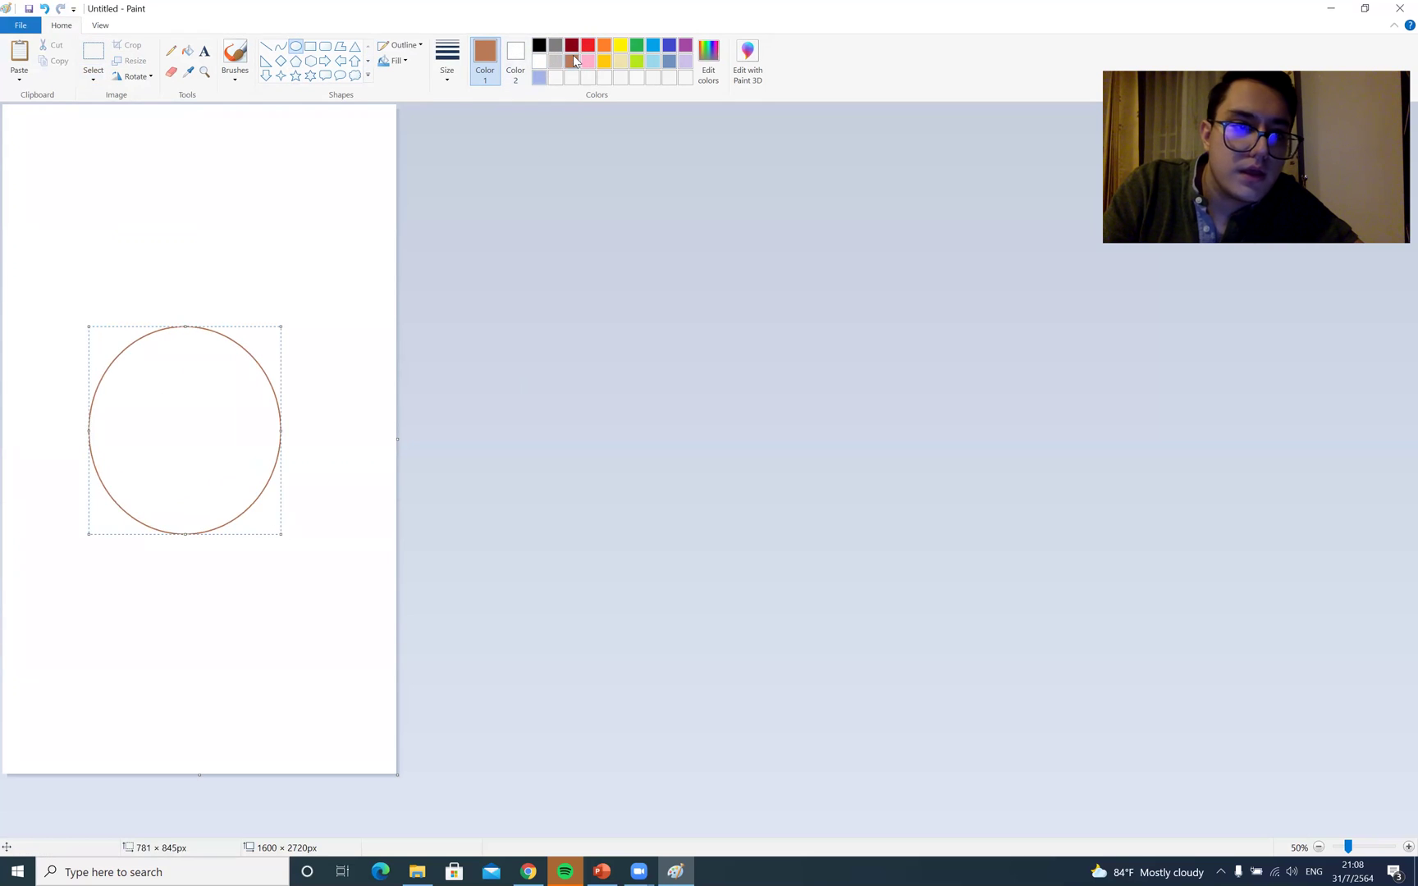
pyautogui.click(188, 51)
pyautogui.click(188, 328)
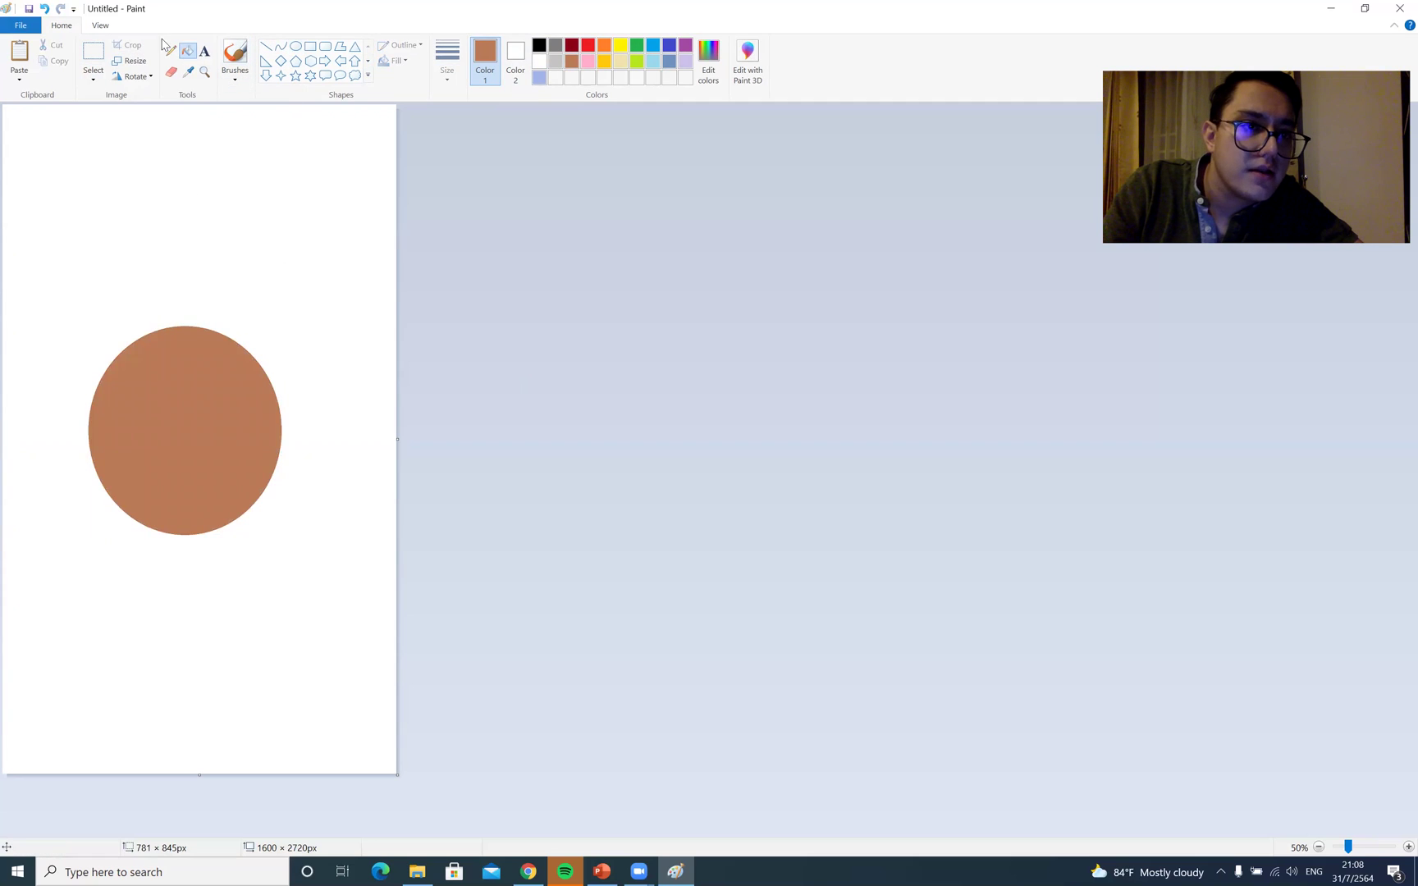
pyautogui.click(98, 54)
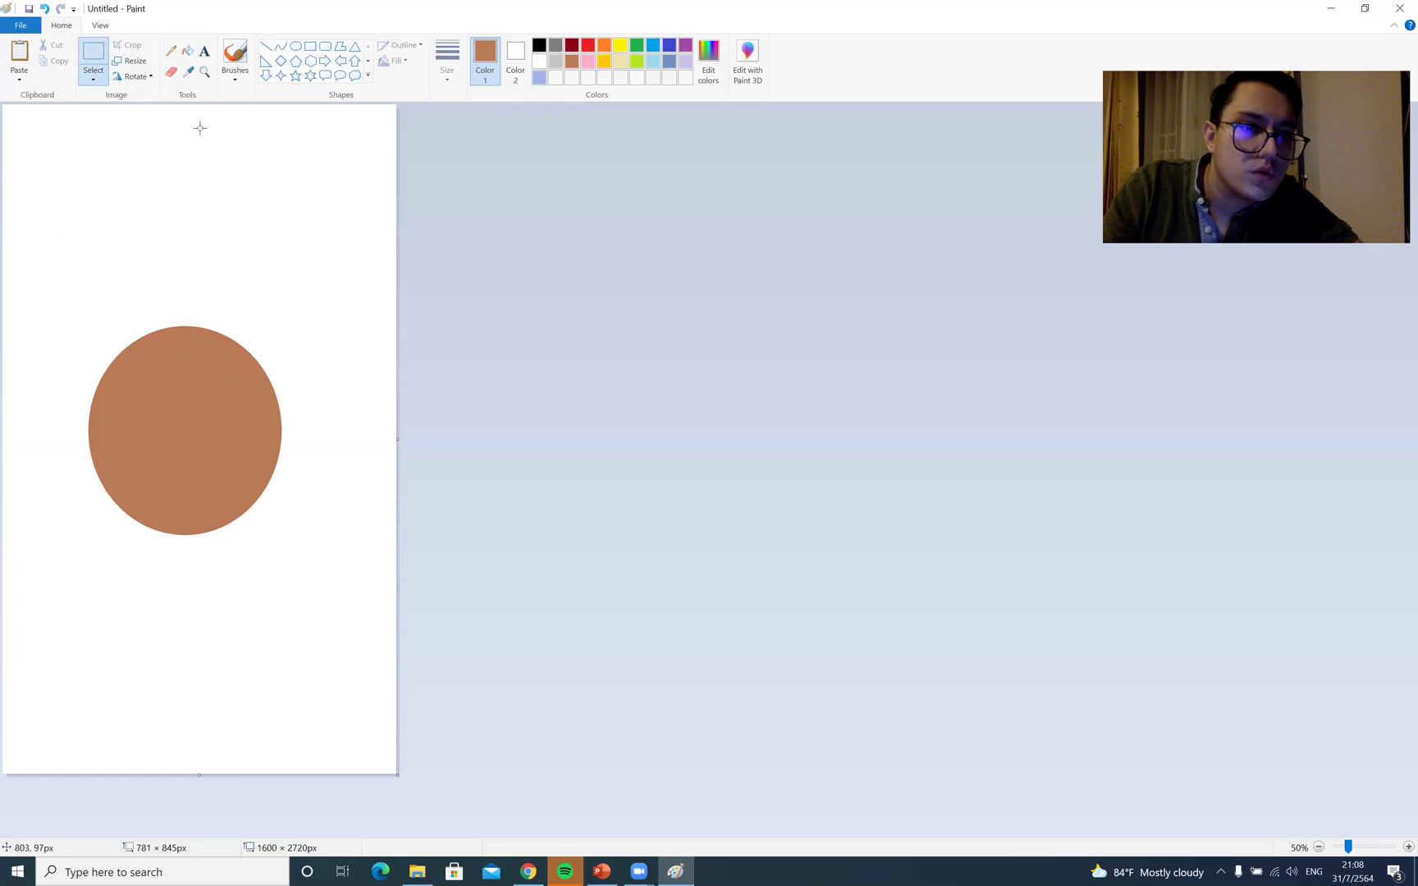
# Draw a brown rectangle about 1555 × 2677 px just inside the canvas edges and fill the area around the ellipse with brown
pyautogui.click(309, 48)
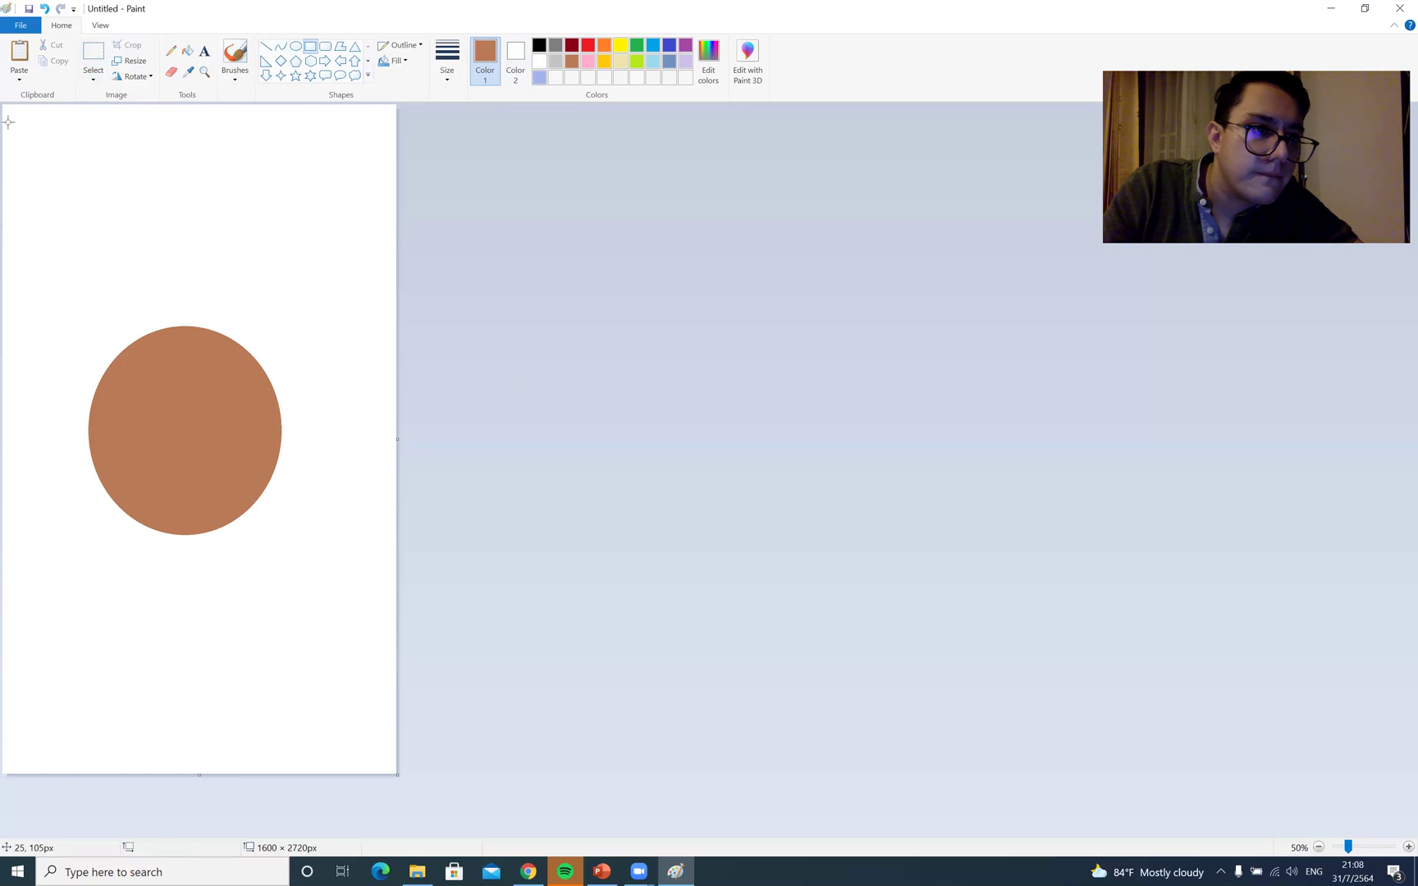
pyautogui.moveTo(8, 110); pyautogui.dragTo(392, 772)
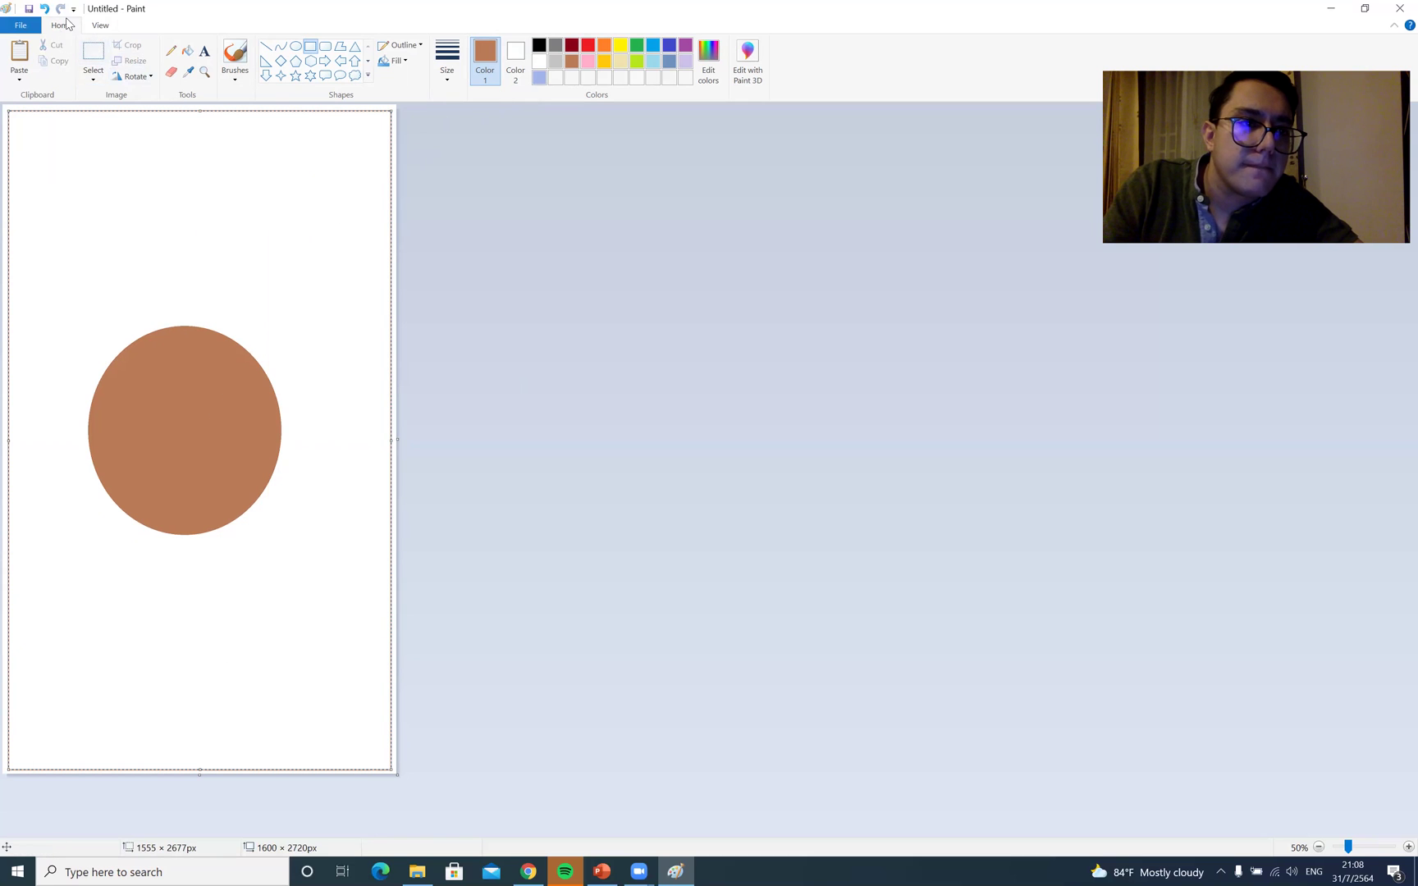
pyautogui.click(93, 53)
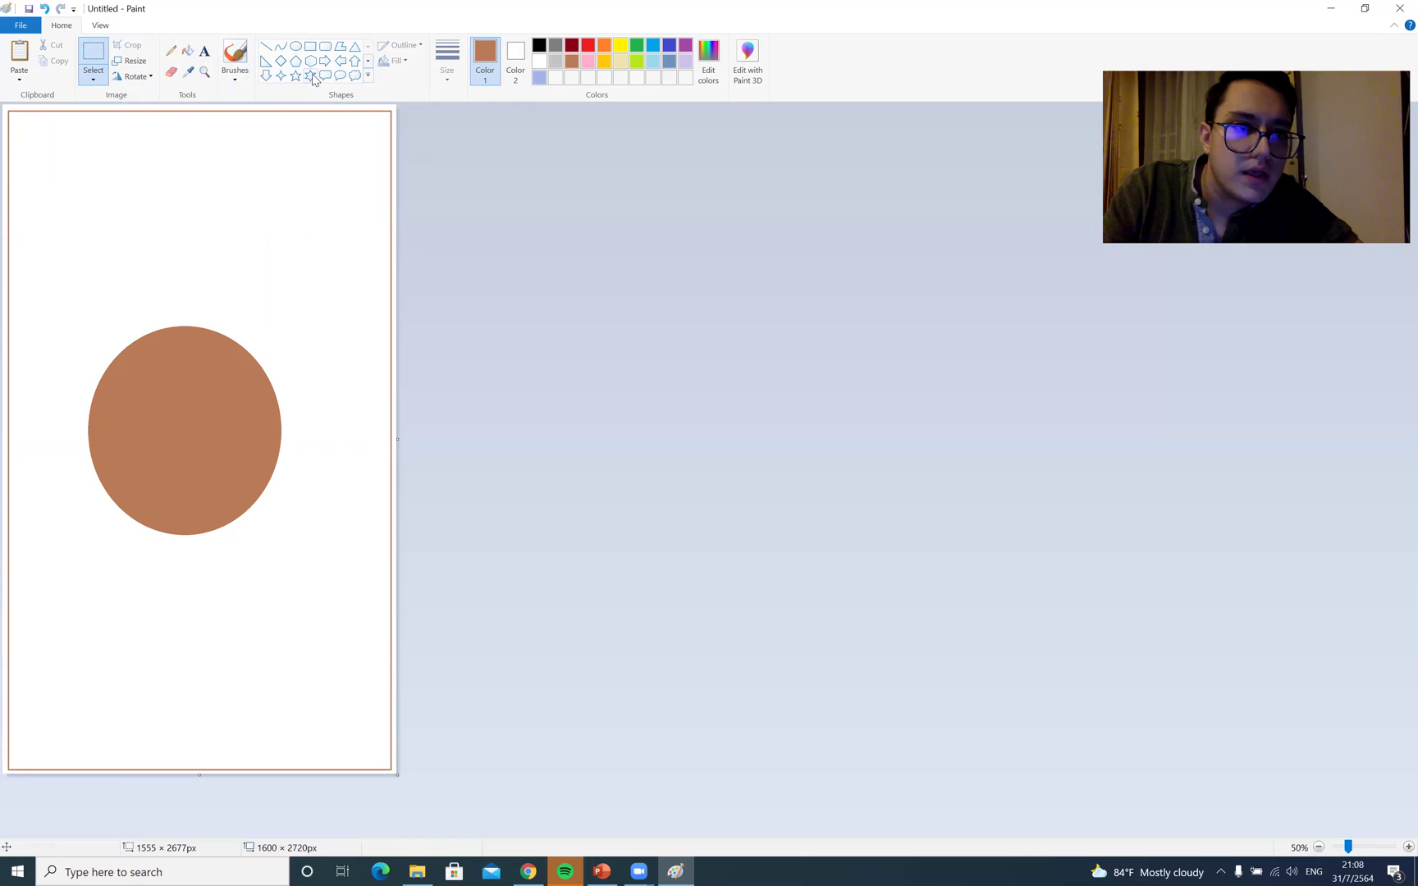
pyautogui.click(189, 51)
pyautogui.click(334, 289)
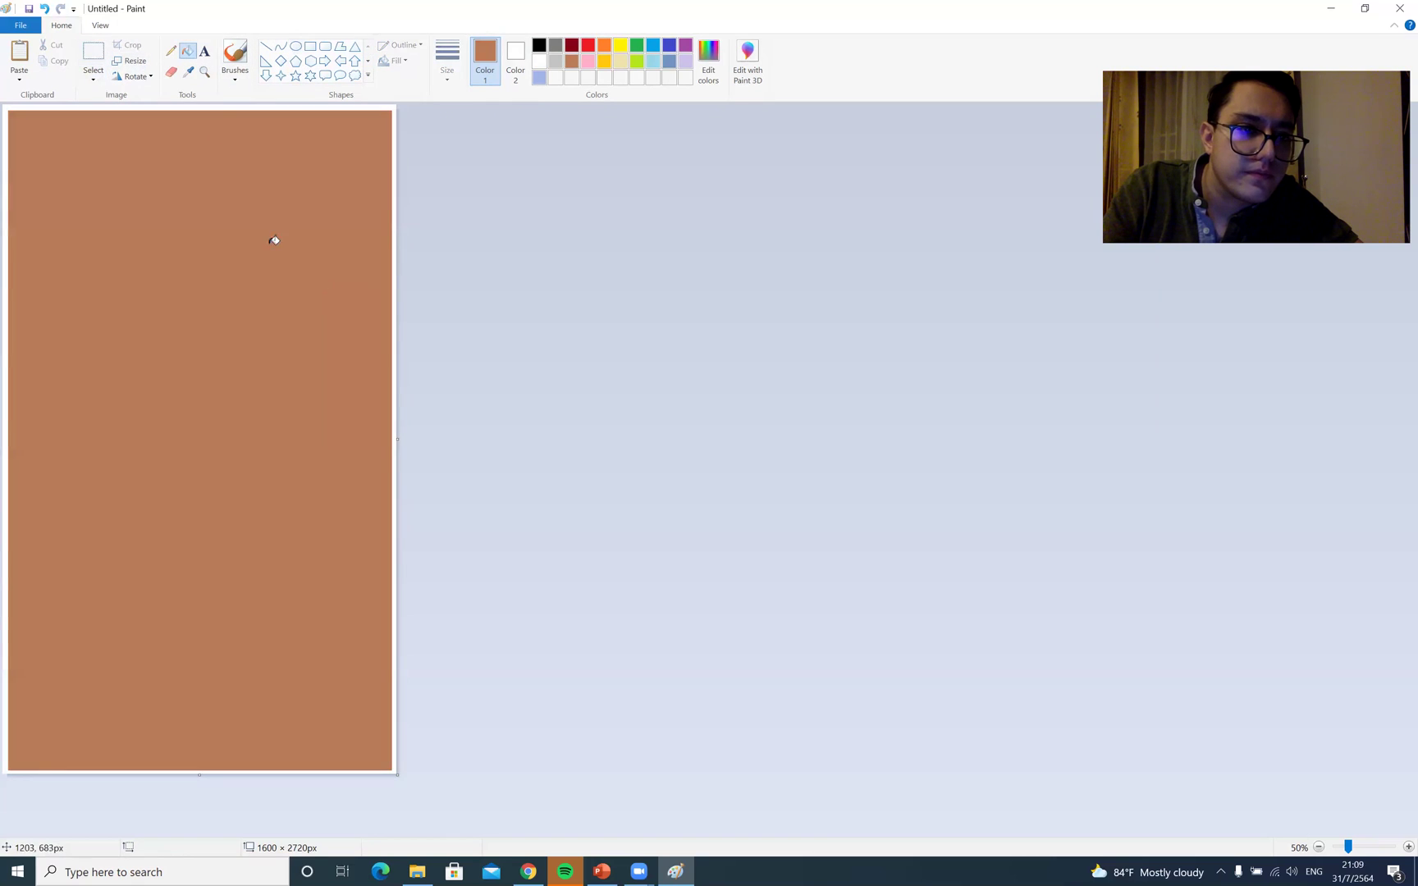
# Draw a brown ellipse about 863 × 767 px on the brown rectangle and flood-fill the area with gold
pyautogui.click(296, 47)
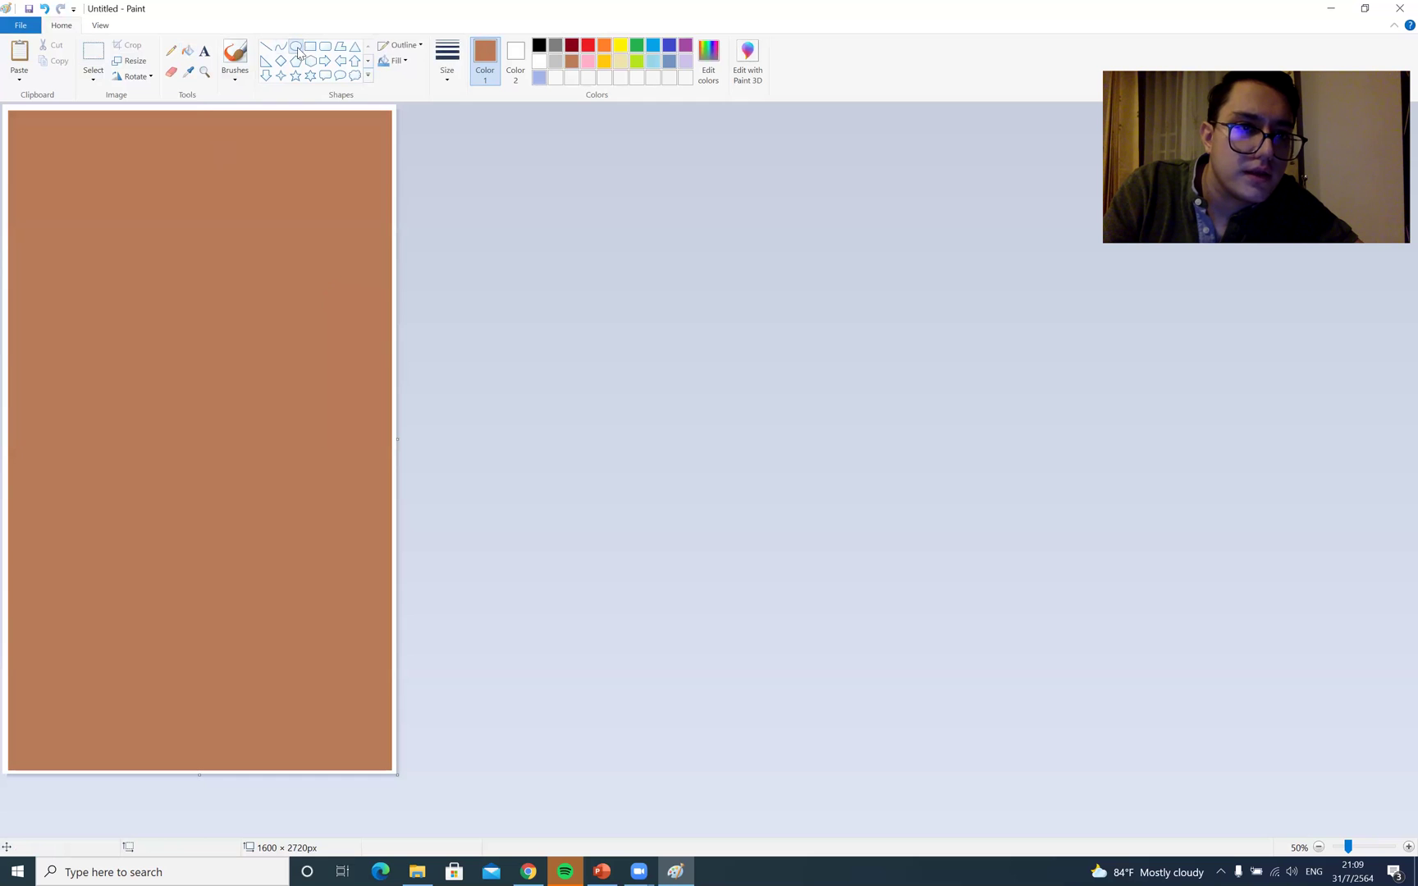
pyautogui.moveTo(109, 364); pyautogui.dragTo(320, 550)
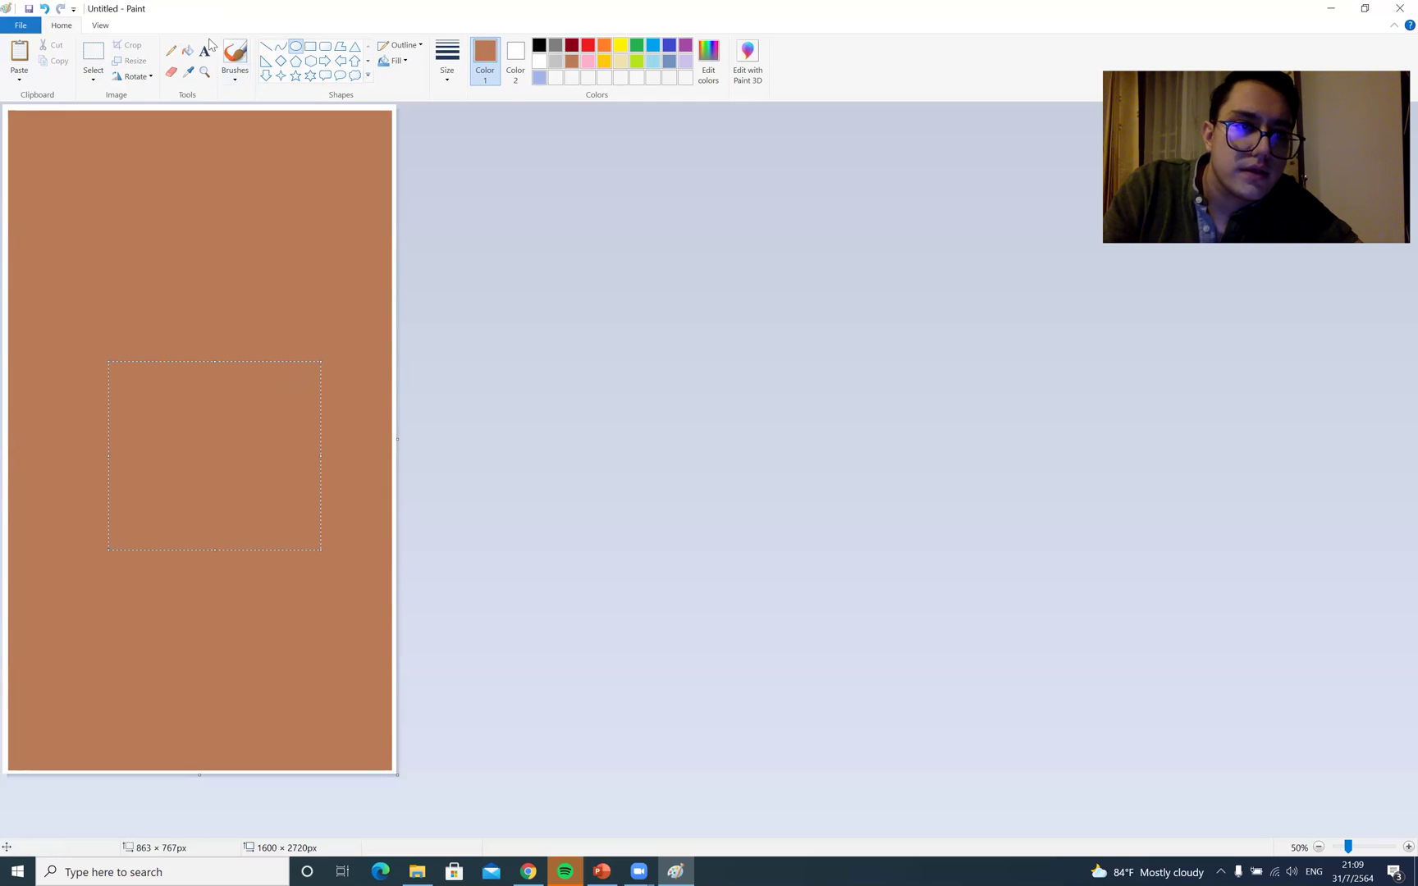
pyautogui.click(188, 51)
pyautogui.click(606, 64)
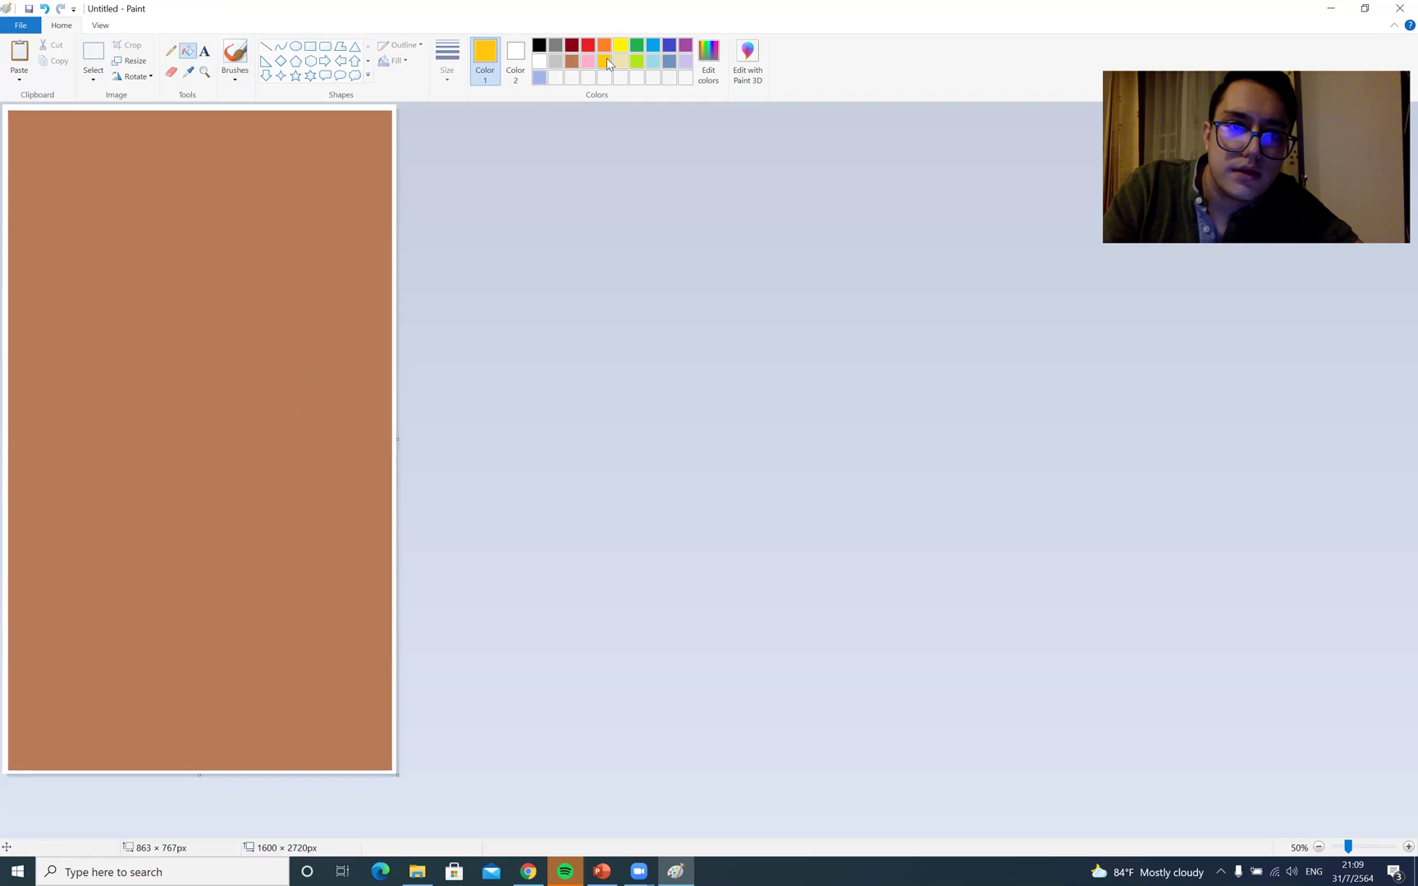
pyautogui.click(222, 438)
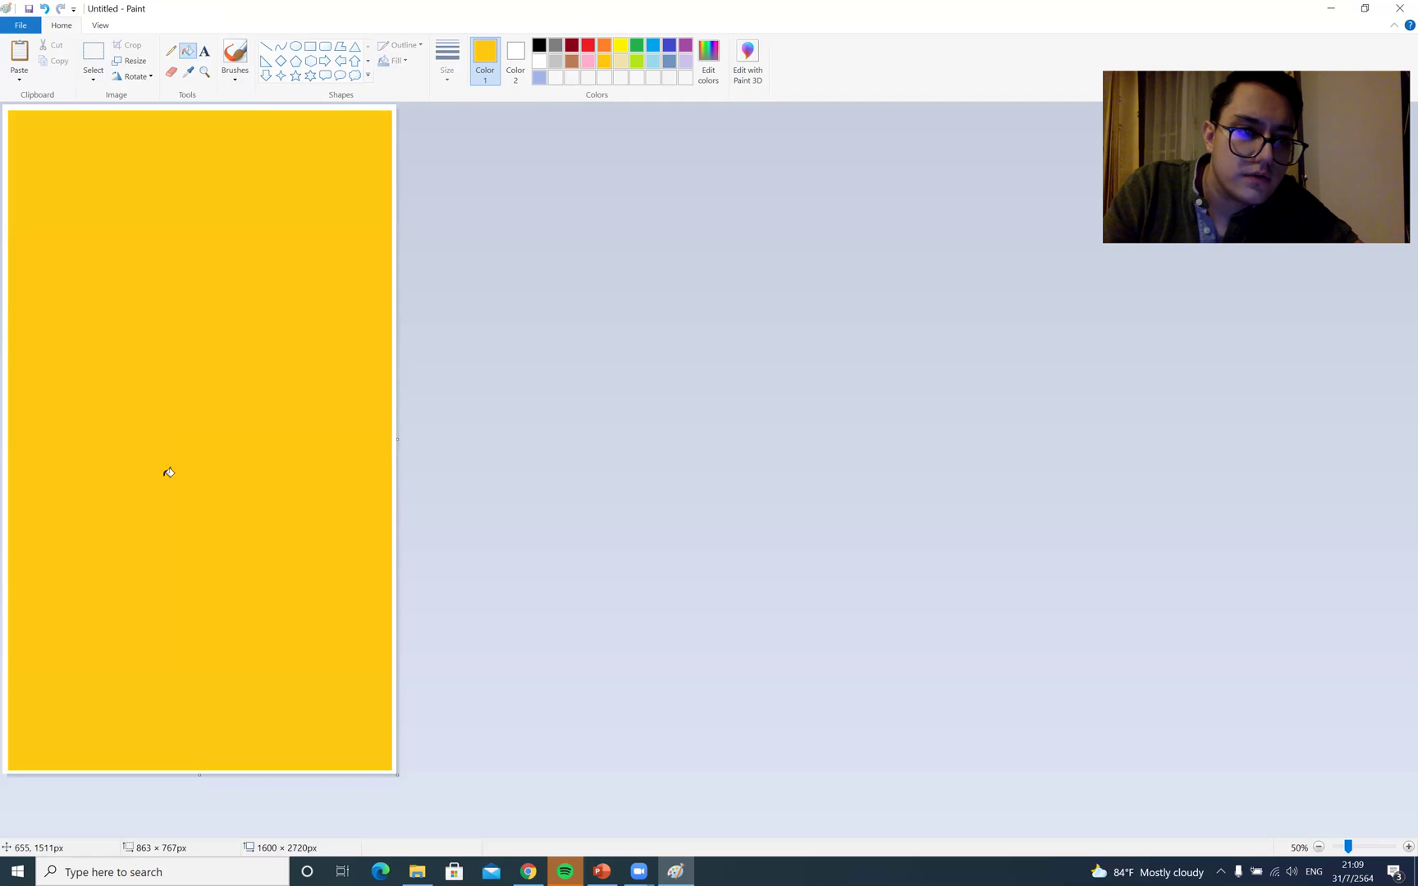
# Draw an ellipse about 625 × 1129 px on the gold rectangle, with a pink outline and a pink fill
pyautogui.click(296, 45)
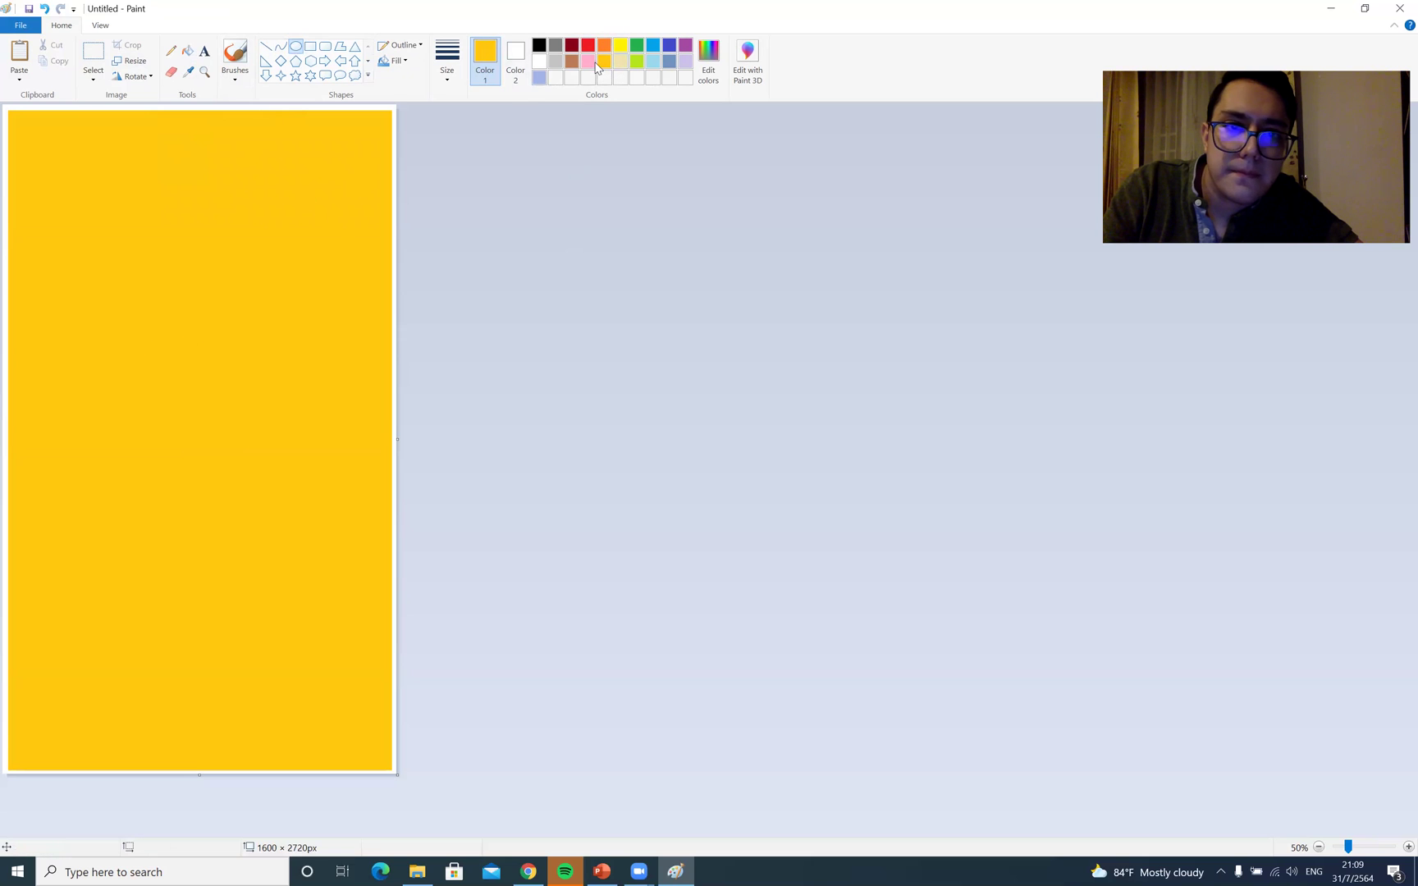
pyautogui.moveTo(228, 251)
pyautogui.mouseDown()
pyautogui.moveTo(180, 602)
pyautogui.moveTo(70, 564)
pyautogui.moveTo(74, 529)
pyautogui.mouseUp()
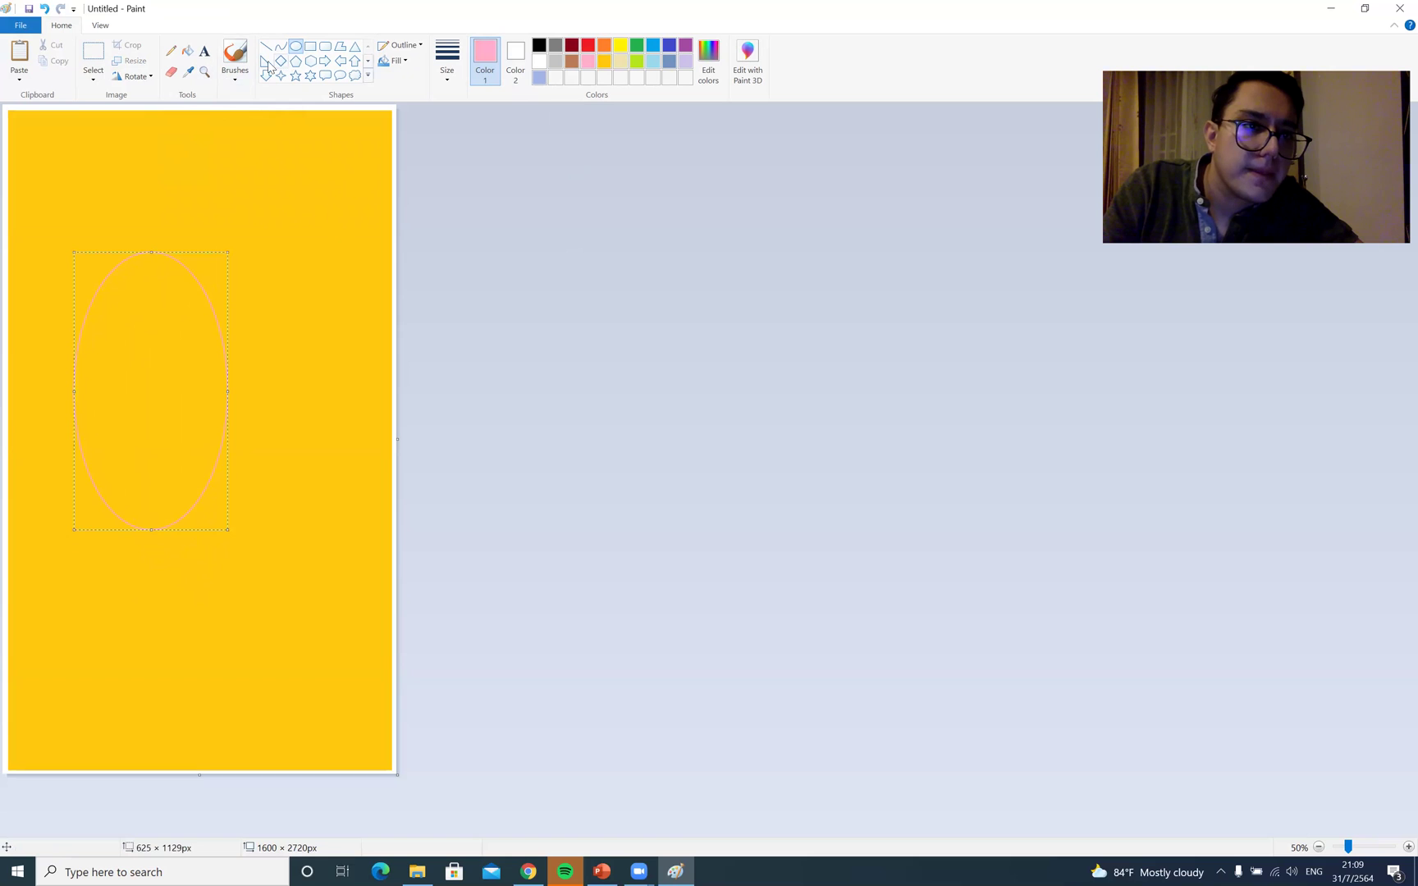
pyautogui.click(188, 51)
pyautogui.click(115, 392)
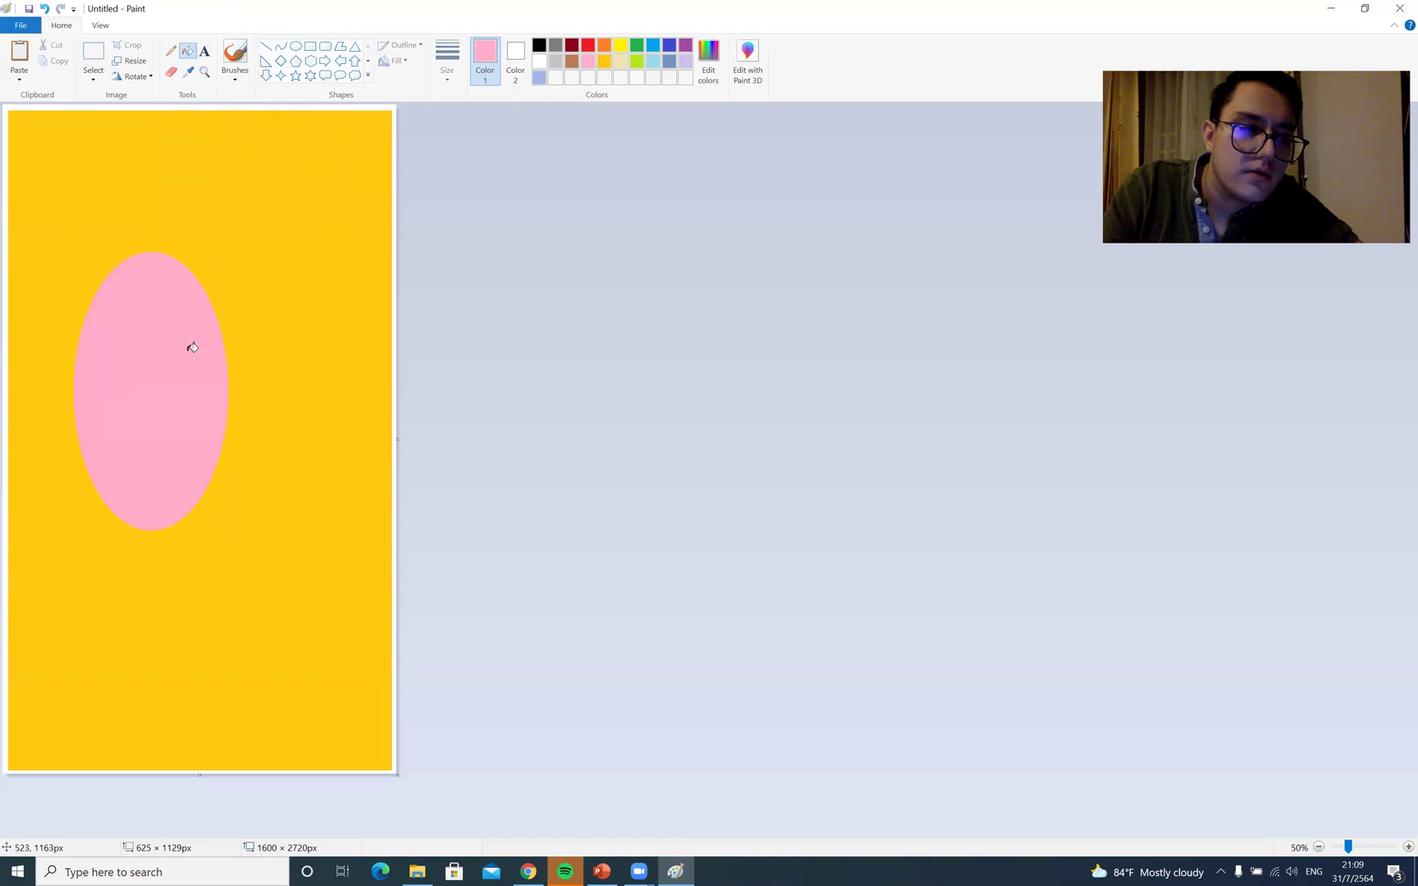
# Try to move the pink ellipse diagonally downward with a transparent rectangular selection, and undo the move
pyautogui.click(93, 53)
pyautogui.moveTo(34, 227); pyautogui.dragTo(352, 596)
pyautogui.moveTo(193, 431); pyautogui.dragTo(245, 505)
pyautogui.hotkey('ctrl', 'z')
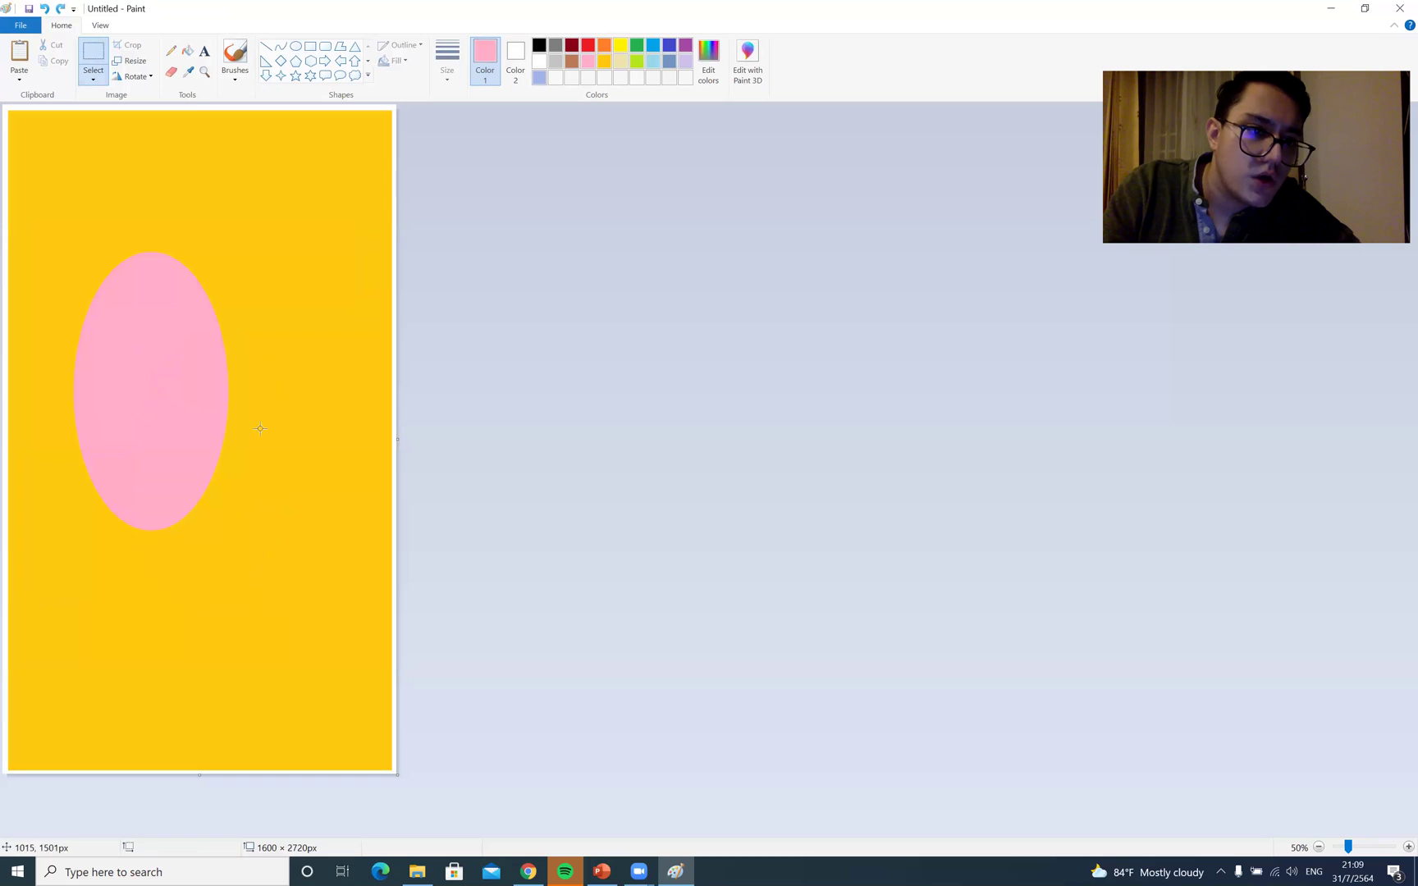
# Clear the canvas by selecting the whole gold-and-pink drawing and deleting it
pyautogui.click(101, 71)
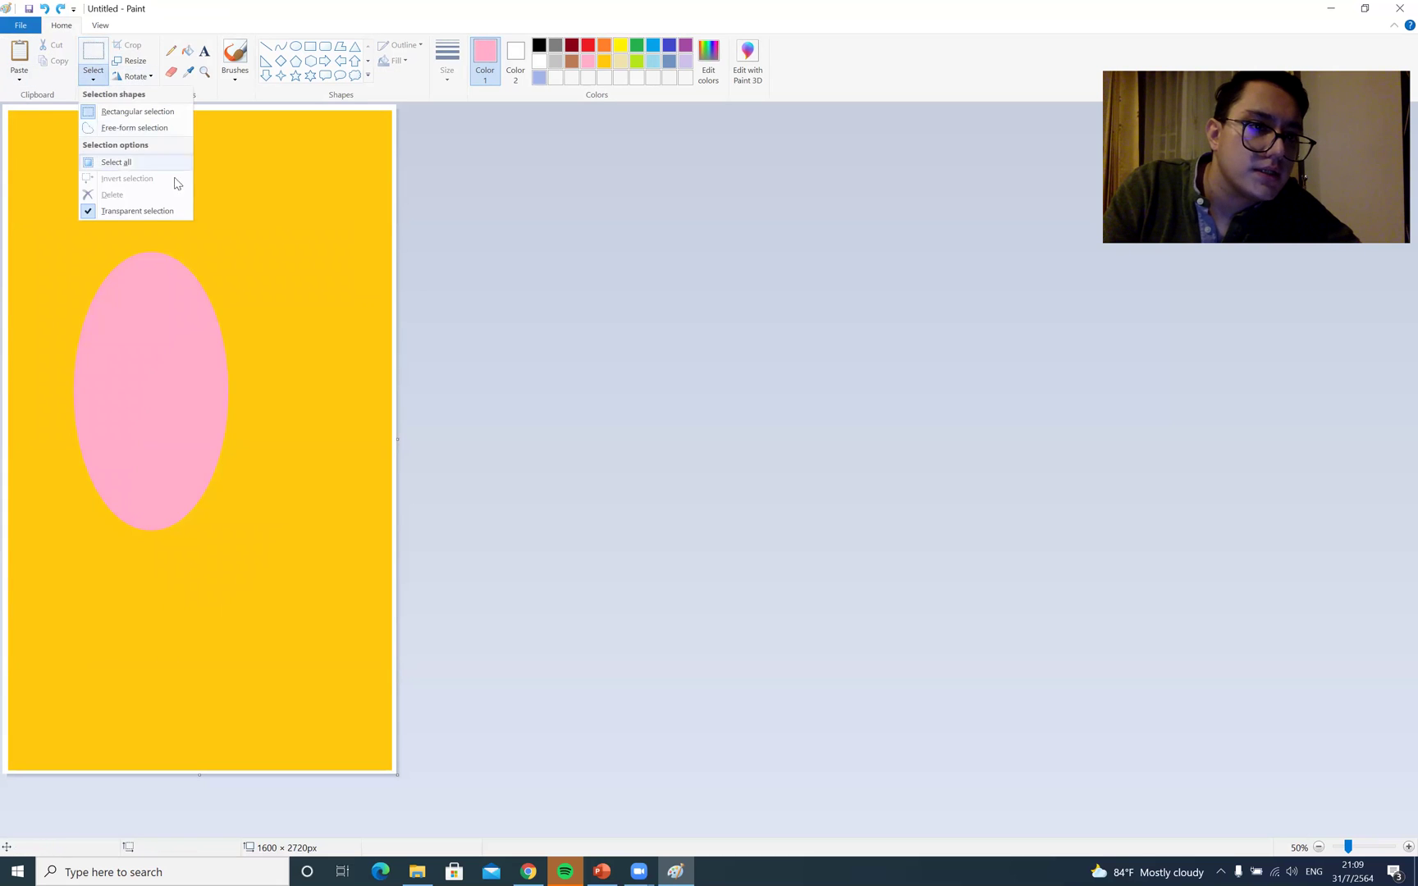
pyautogui.click(140, 161)
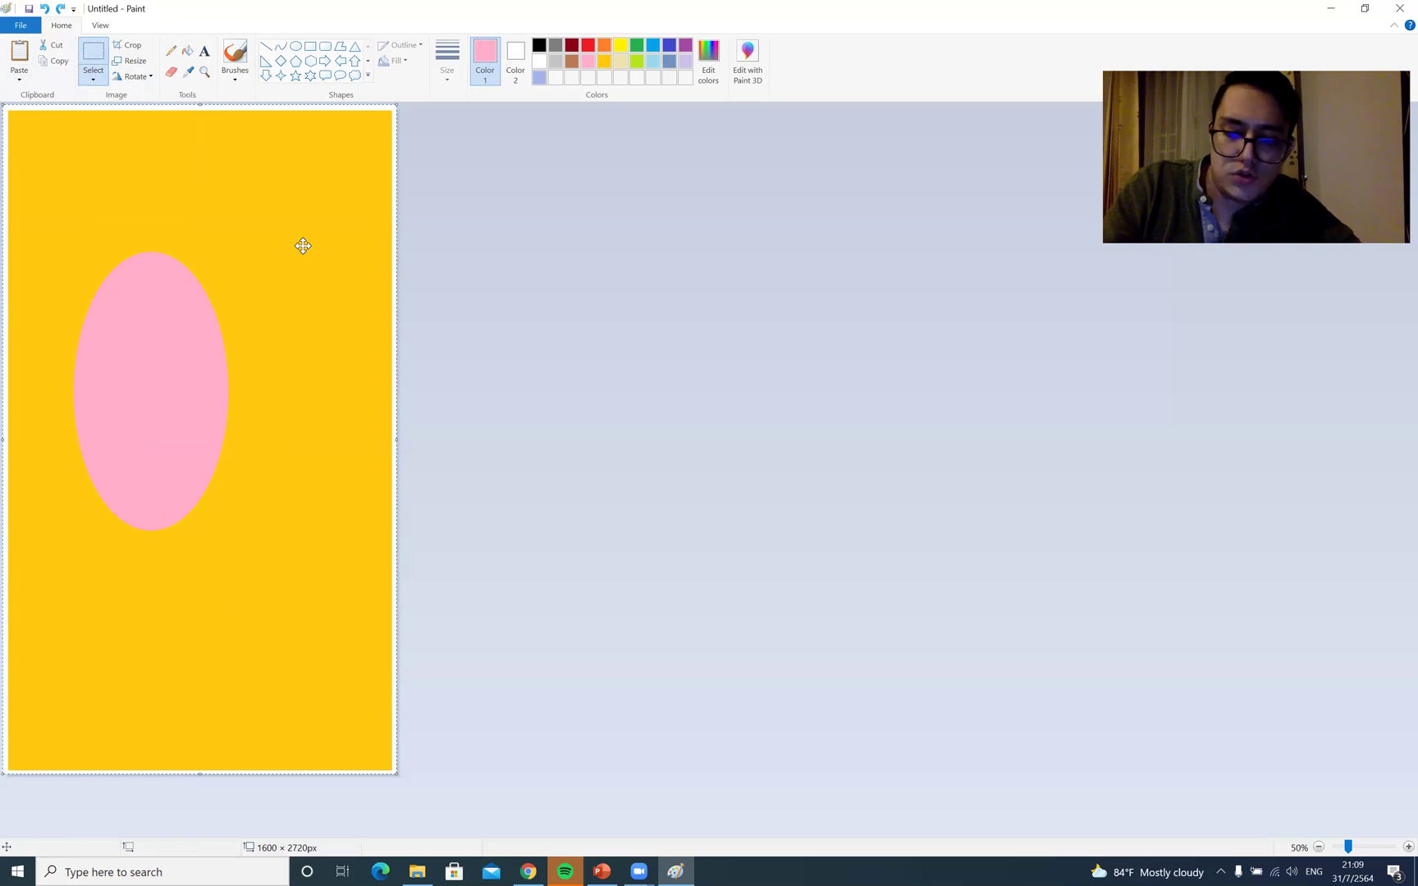
pyautogui.press('Delete')
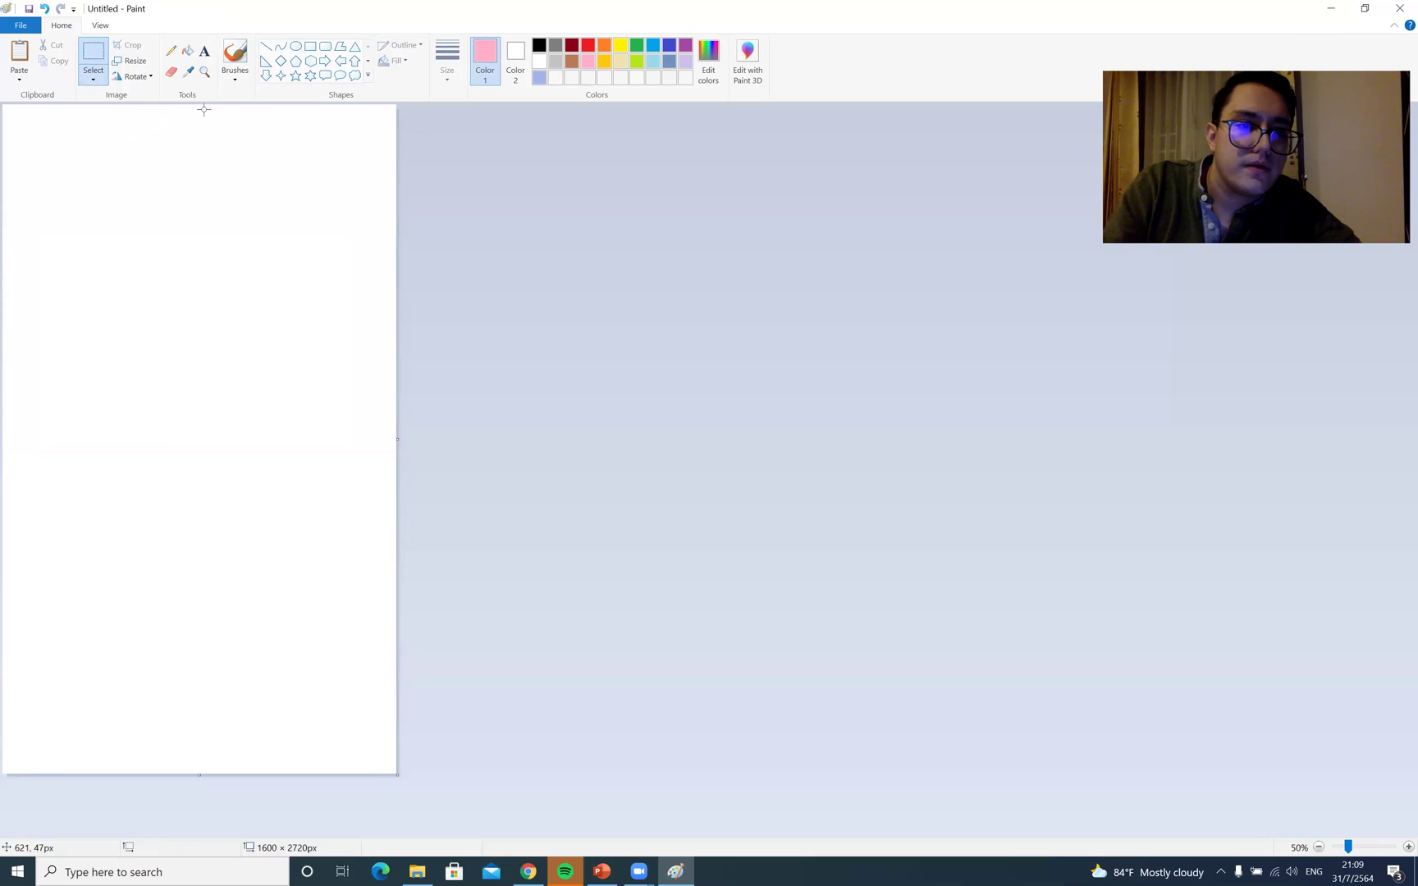
# Draw a rectangle about 1365 × 921 px across the upper half of the canvas, with a pink outline and a pink fill
pyautogui.click(310, 47)
pyautogui.moveTo(33, 159); pyautogui.dragTo(370, 386)
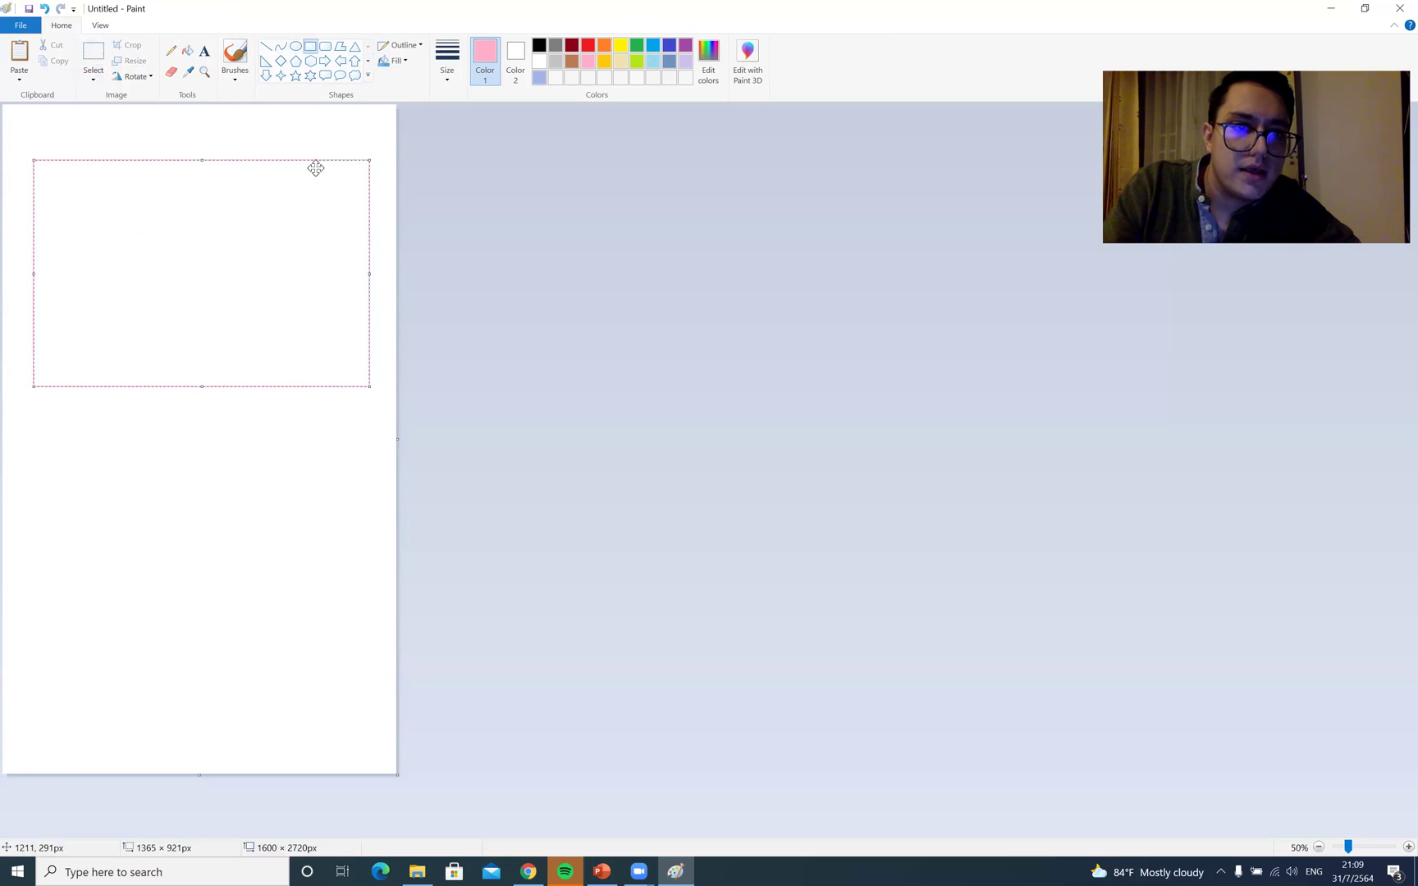
pyautogui.click(188, 54)
pyautogui.click(189, 269)
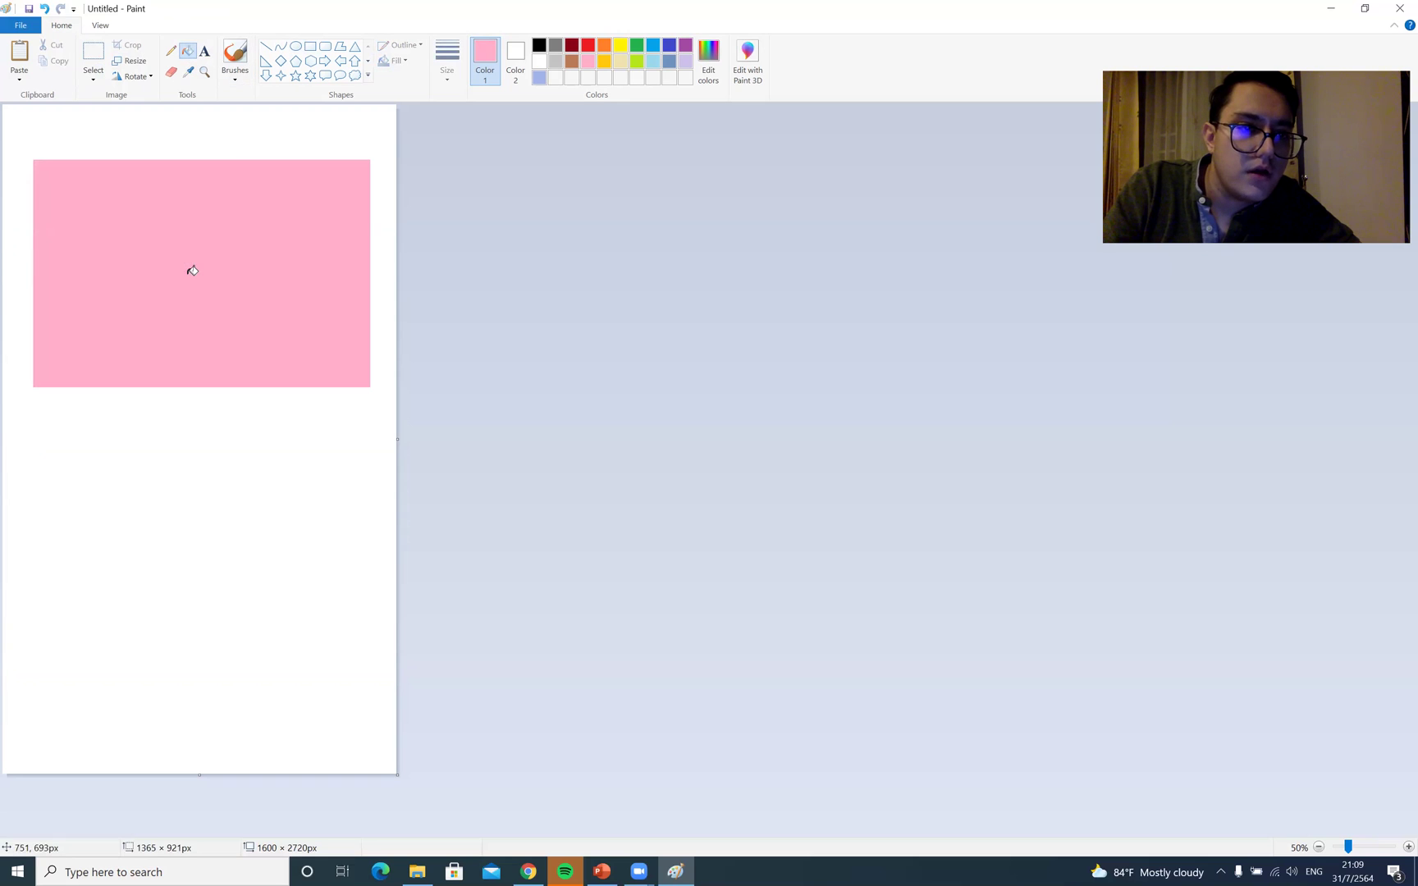
# Draw an ellipse about 729 × 873 px below the pink rectangle, with a red outline and a red fill
pyautogui.click(296, 46)
pyautogui.moveTo(87, 504); pyautogui.dragTo(175, 566)
pyautogui.moveTo(244, 621); pyautogui.dragTo(268, 720)
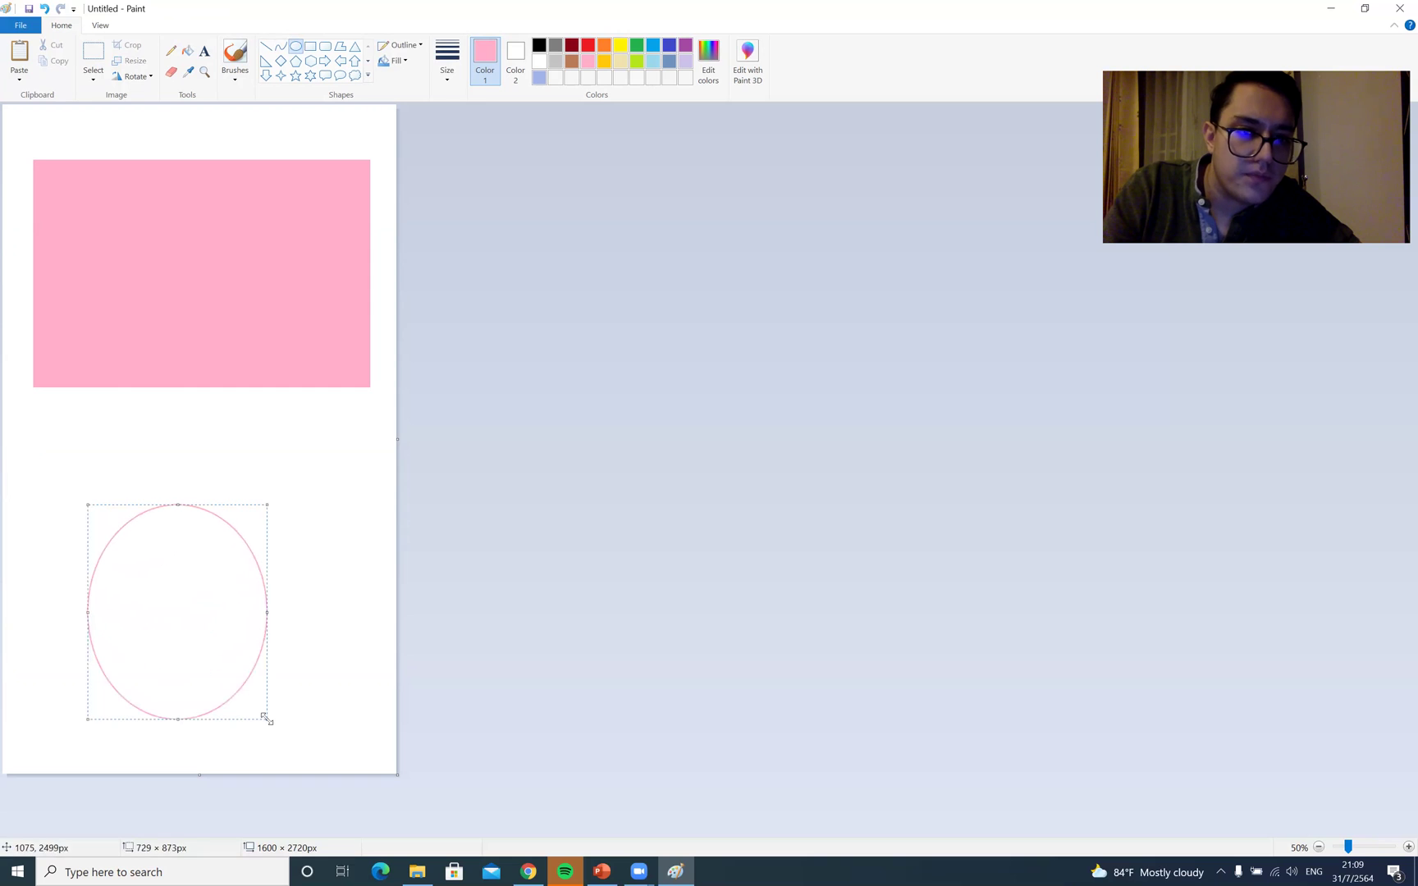
pyautogui.click(590, 48)
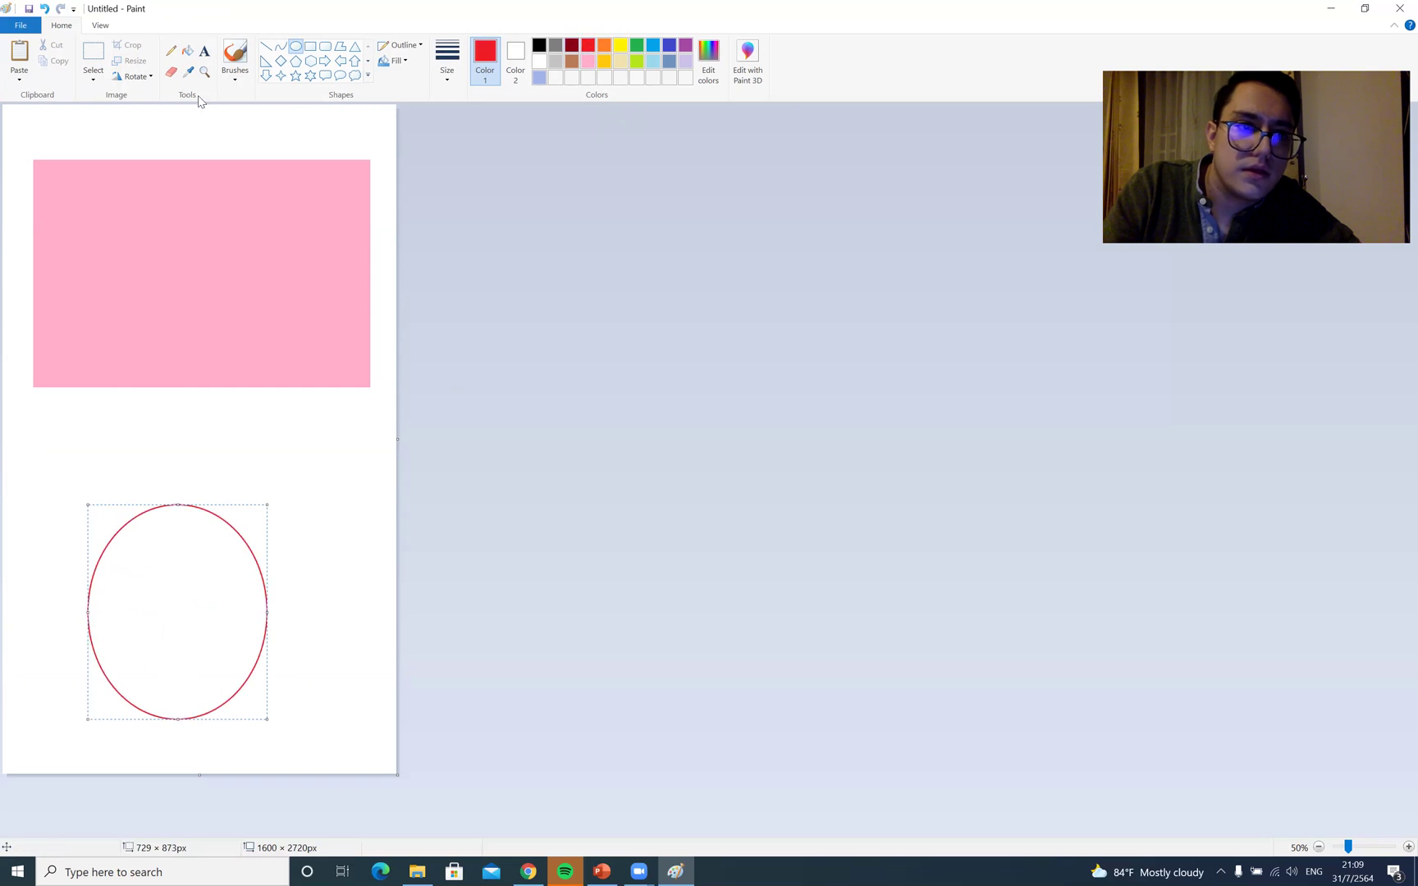
pyautogui.click(187, 52)
pyautogui.click(190, 573)
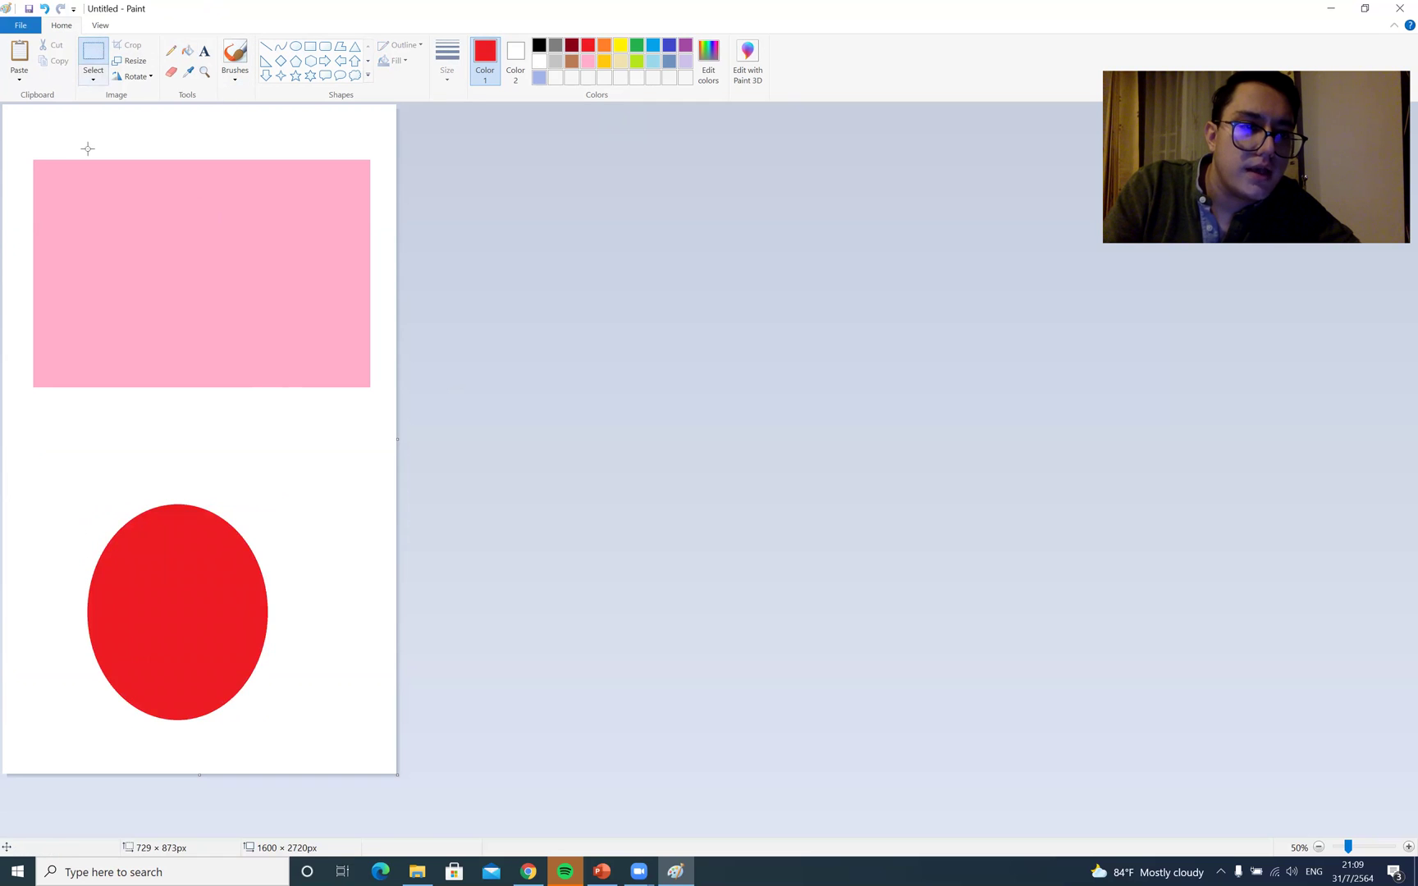
# Turn off transparent selection, try to move the red ellipse up towards the pink rectangle, and undo the move
pyautogui.click(92, 78)
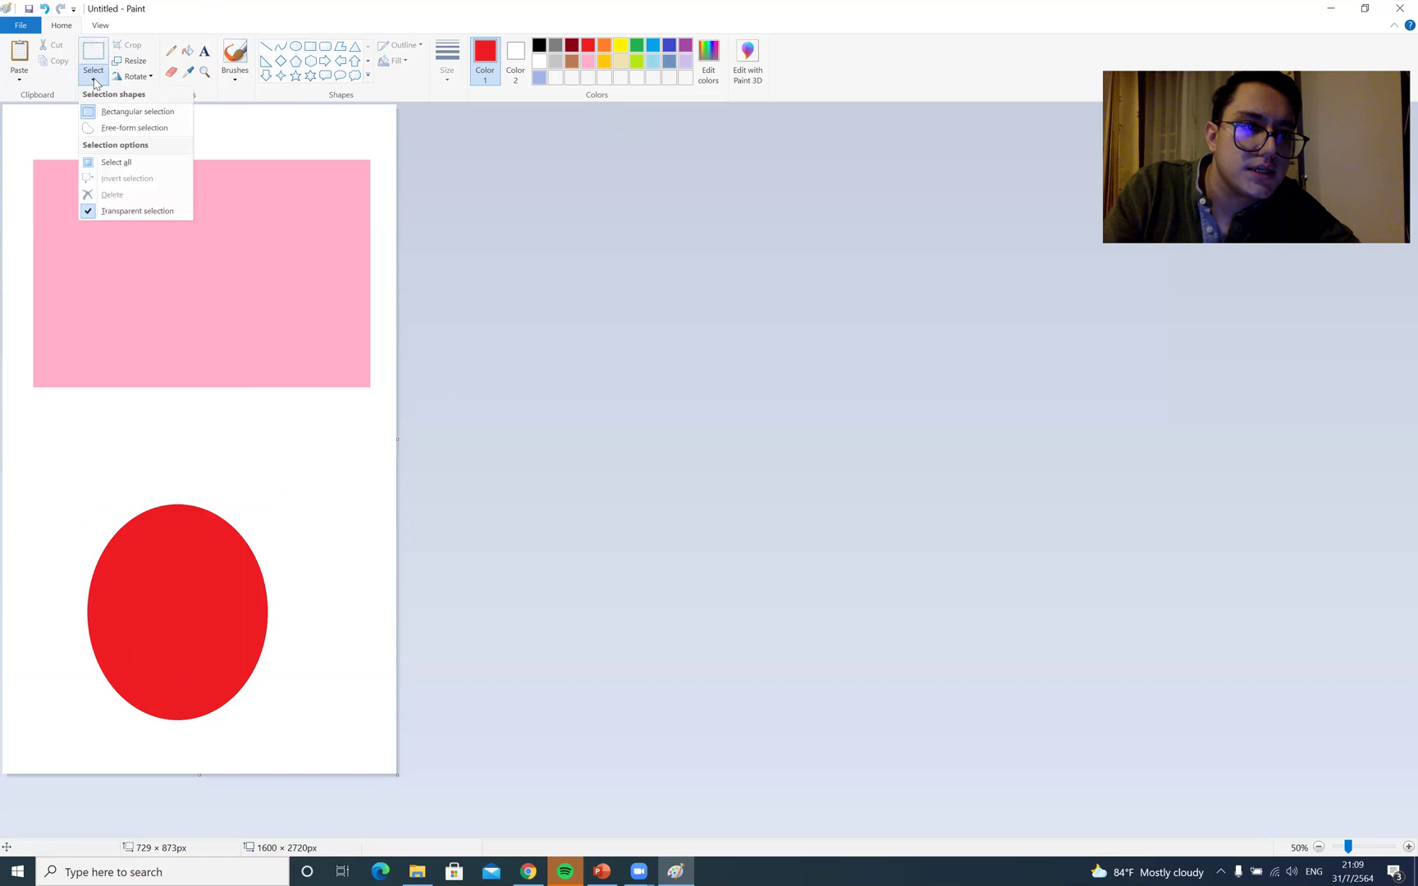
pyautogui.click(127, 212)
pyautogui.moveTo(45, 495); pyautogui.dragTo(373, 753)
pyautogui.moveTo(227, 517); pyautogui.dragTo(218, 420)
pyautogui.moveTo(215, 436); pyautogui.dragTo(233, 423)
pyautogui.hotkey('ctrl', 'z')
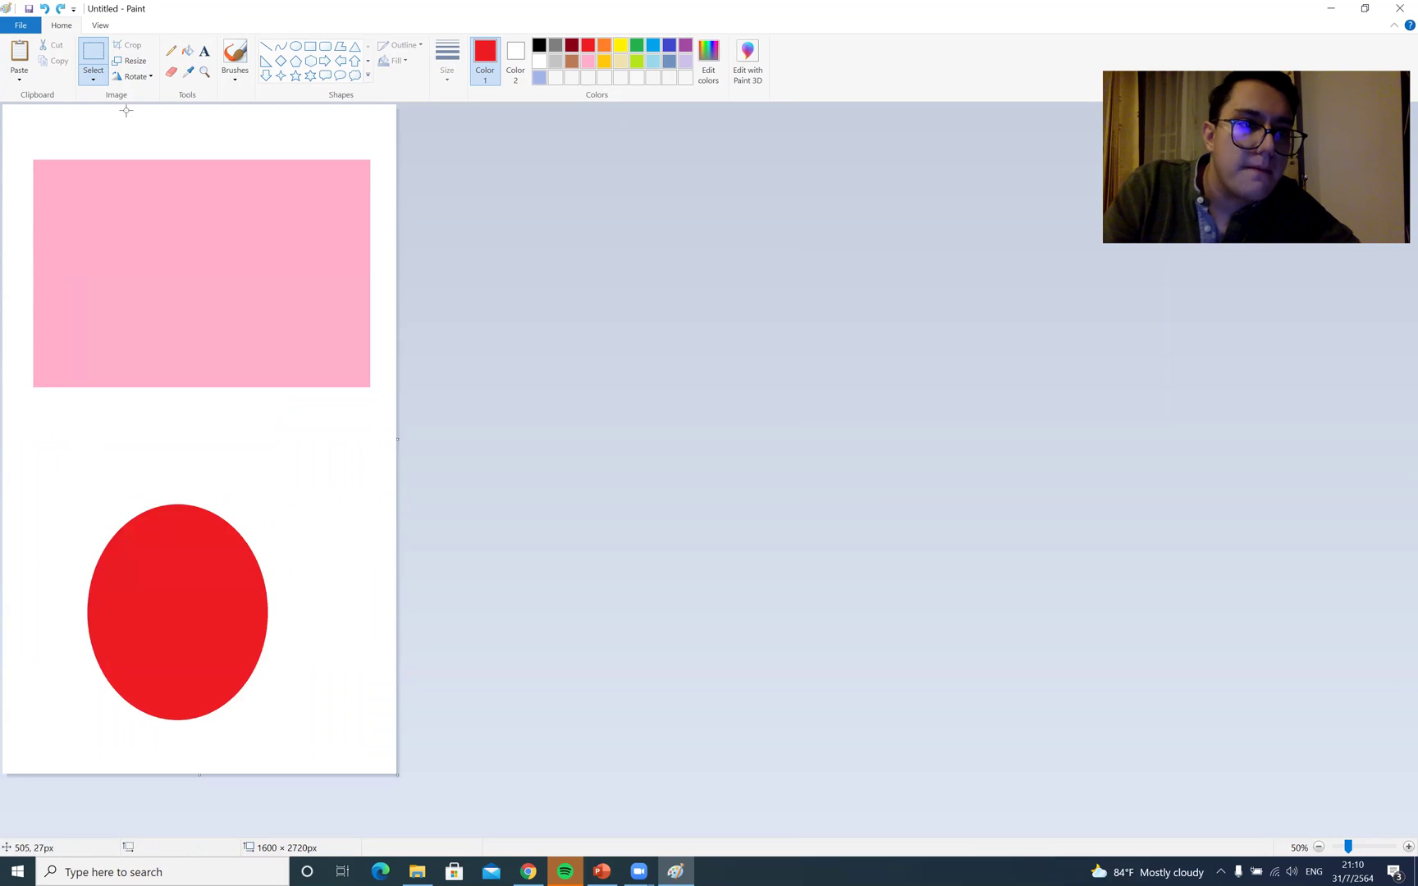
# Move the red ellipse onto the pink rectangle with transparent selection on, and squash its selection to about 1110 × 650 px
pyautogui.click(91, 82)
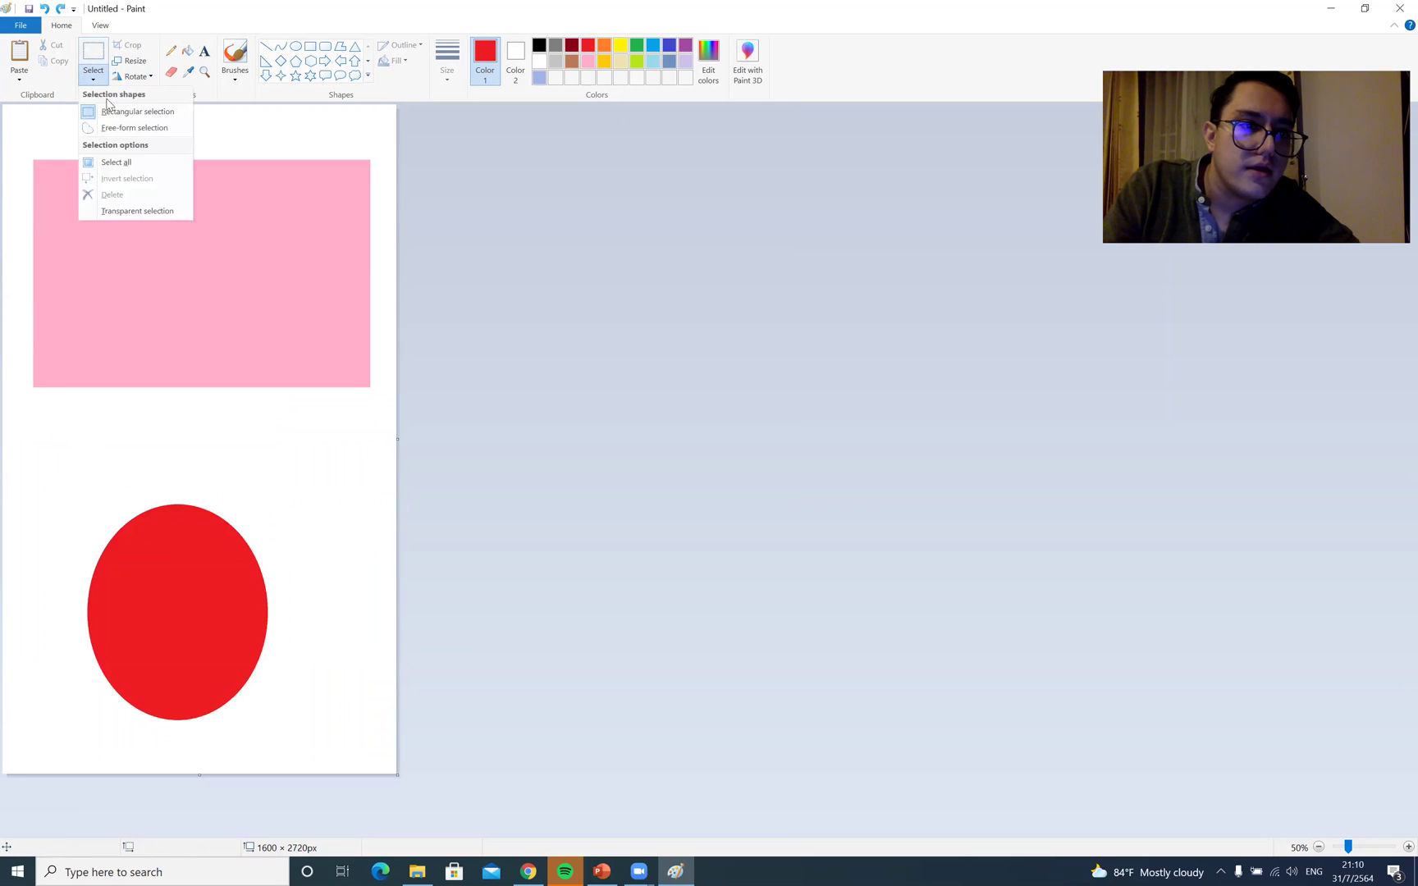
pyautogui.click(134, 214)
pyautogui.moveTo(47, 473); pyautogui.dragTo(325, 737)
pyautogui.moveTo(166, 603); pyautogui.dragTo(174, 285)
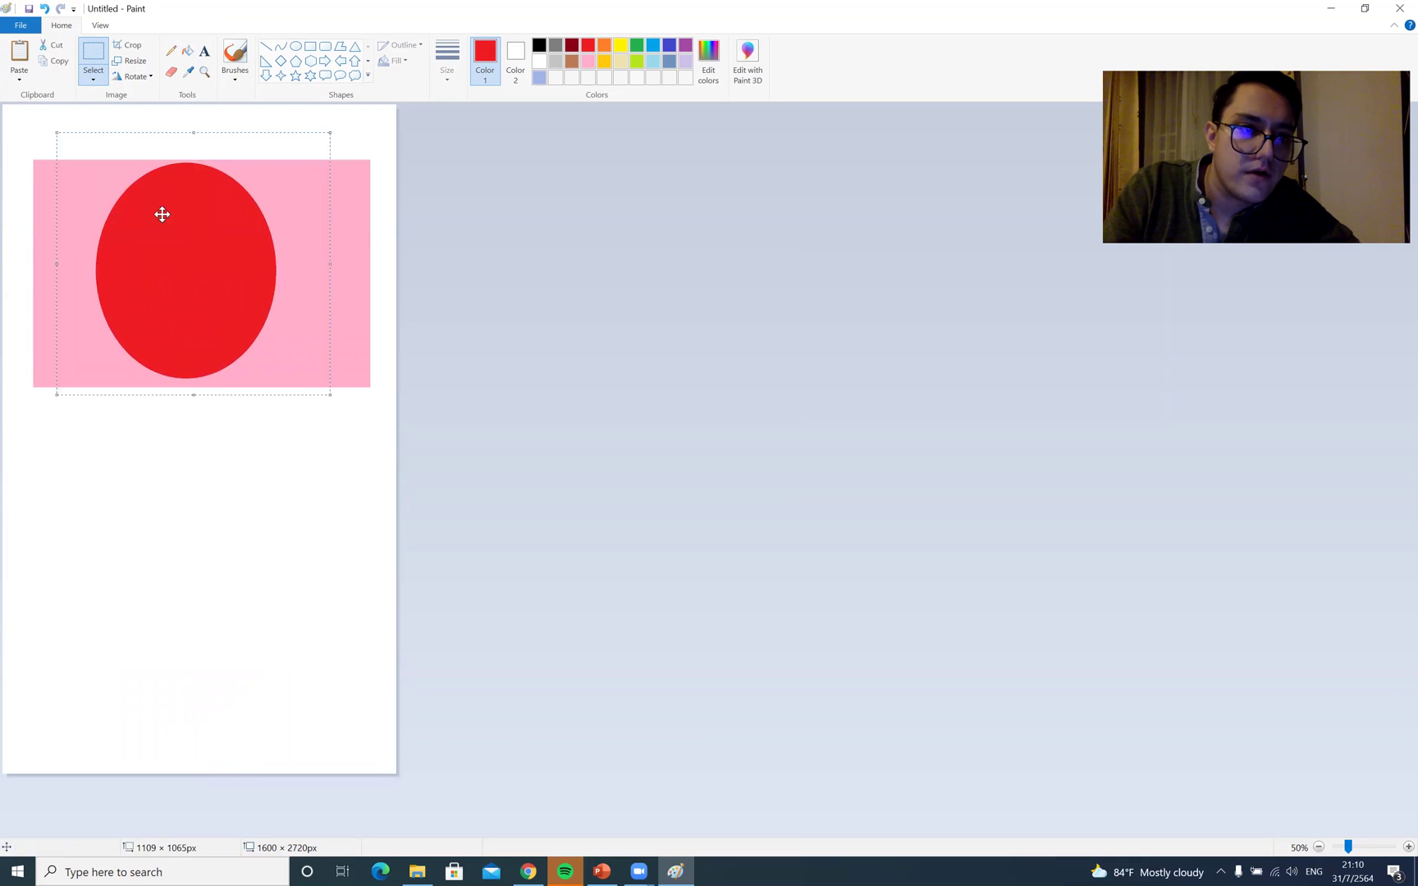
pyautogui.moveTo(198, 133); pyautogui.dragTo(189, 236)
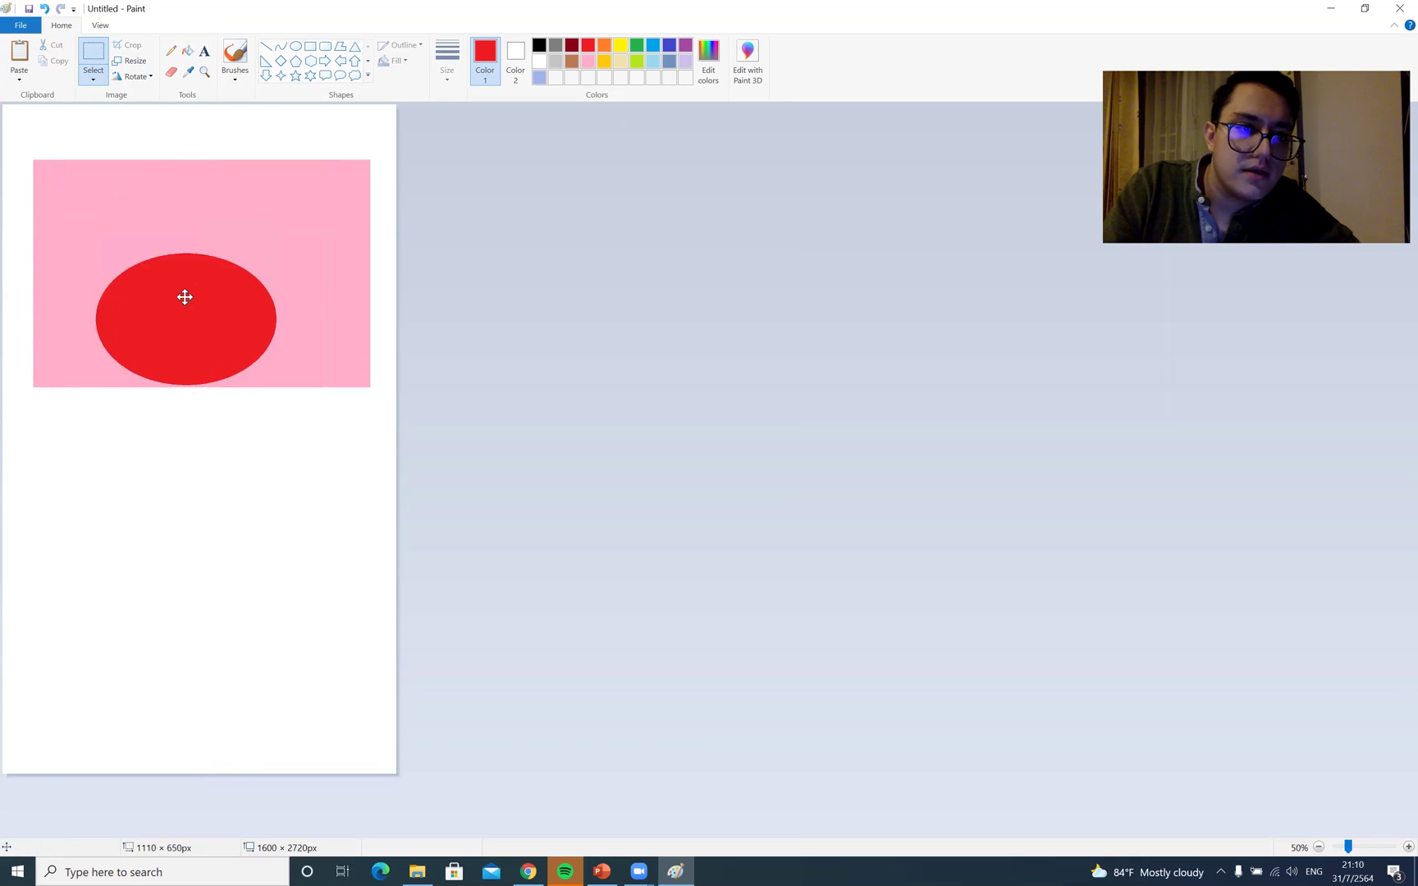
pyautogui.moveTo(190, 290); pyautogui.dragTo(190, 290)
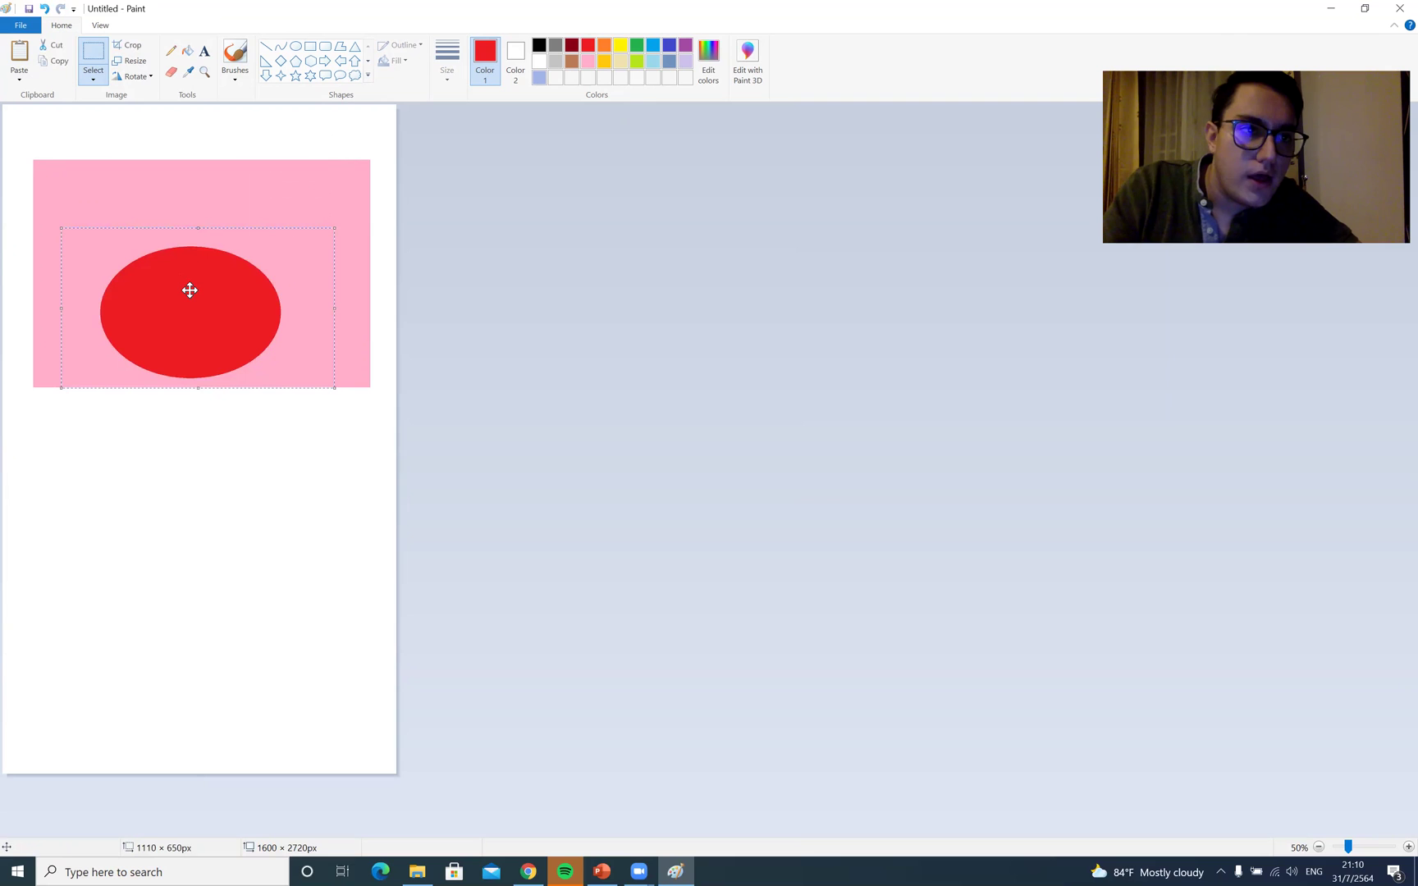
# Clear the canvas by selecting everything and deleting it, and switch to the Homework slide in PowerPoint
pyautogui.click(93, 78)
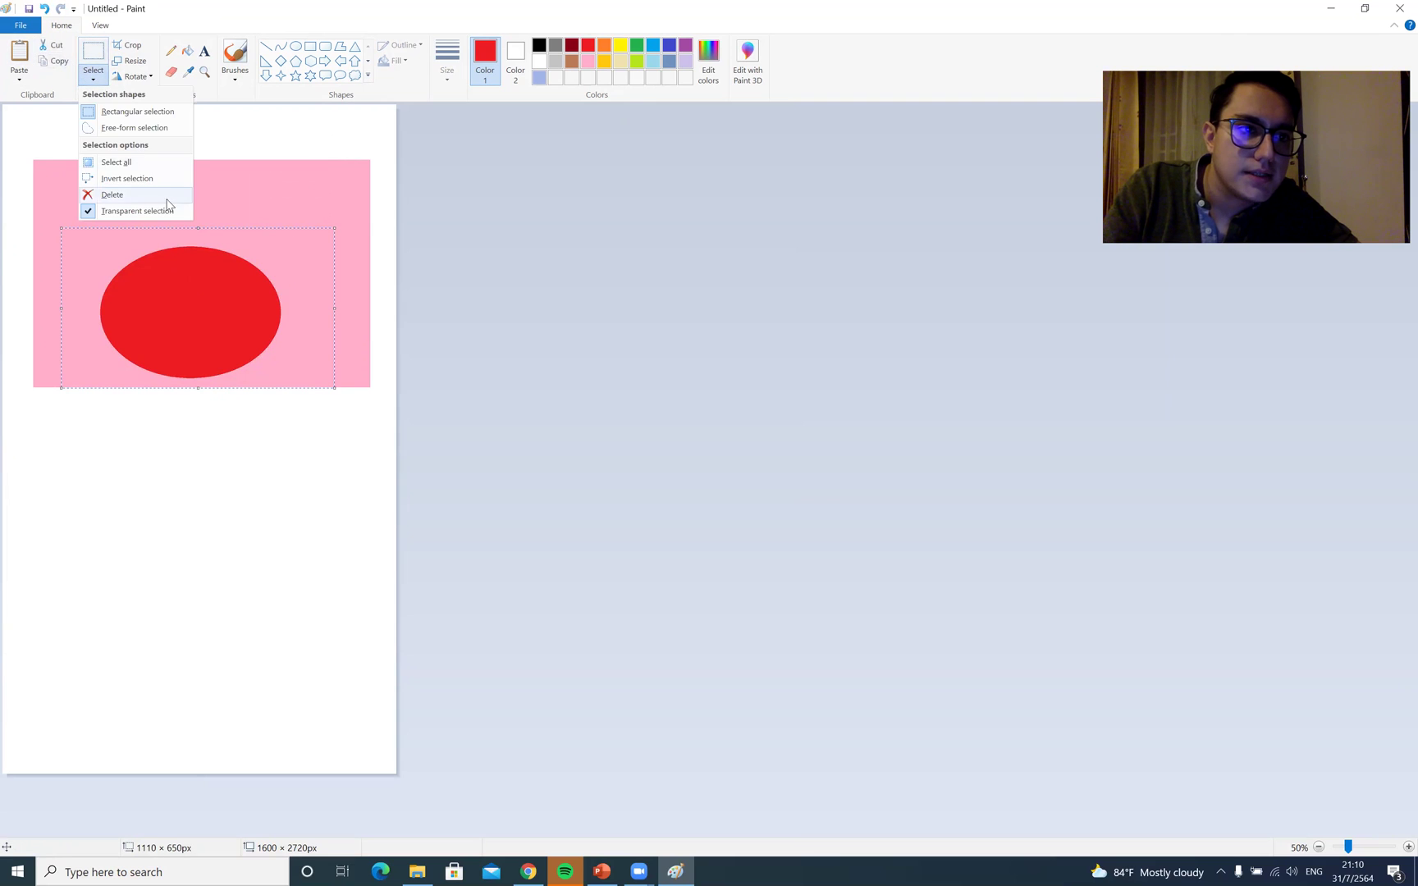
pyautogui.click(152, 164)
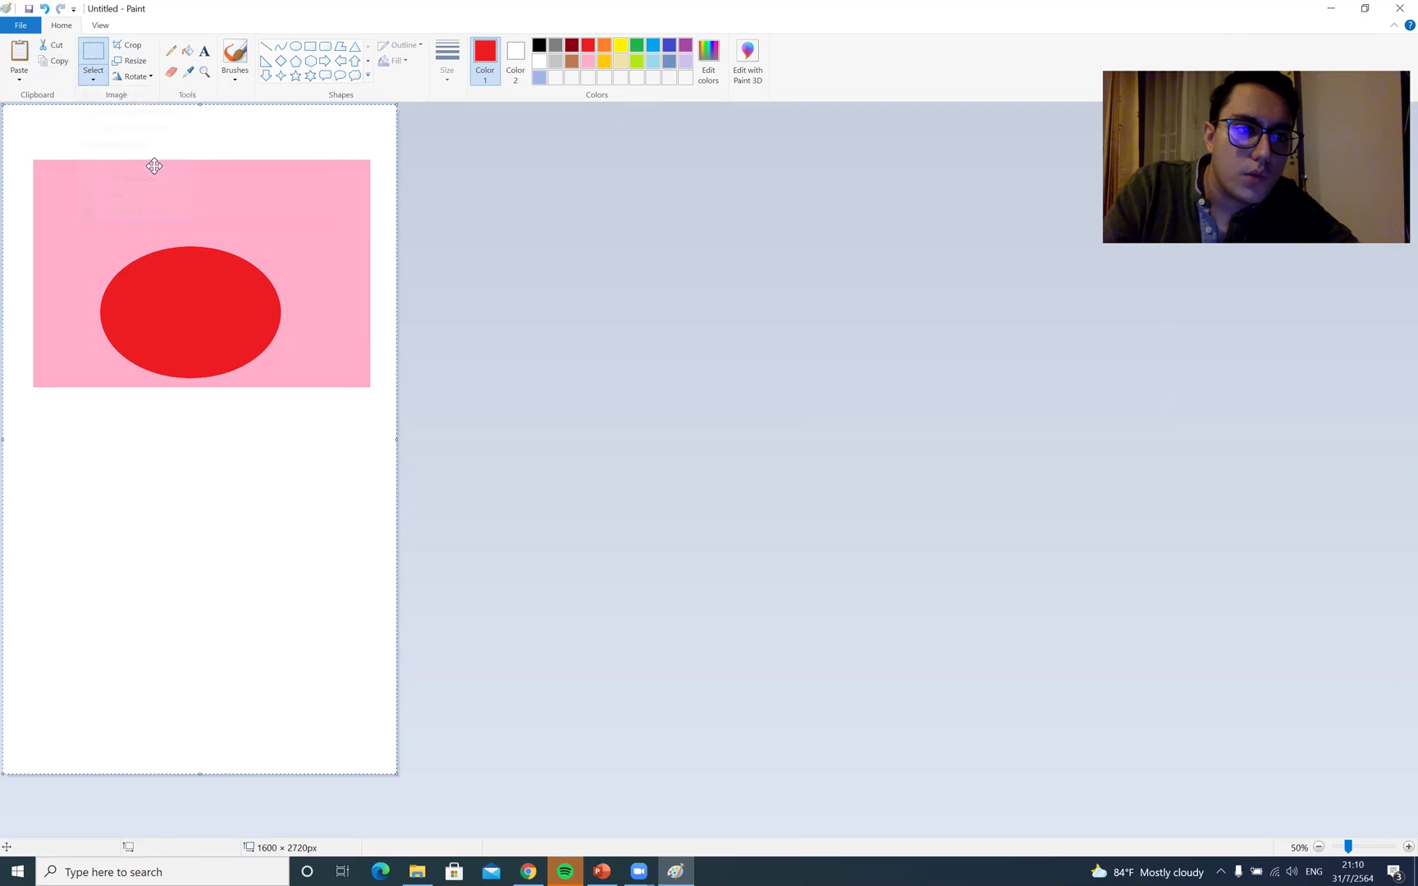
pyautogui.click(93, 78)
pyautogui.click(115, 196)
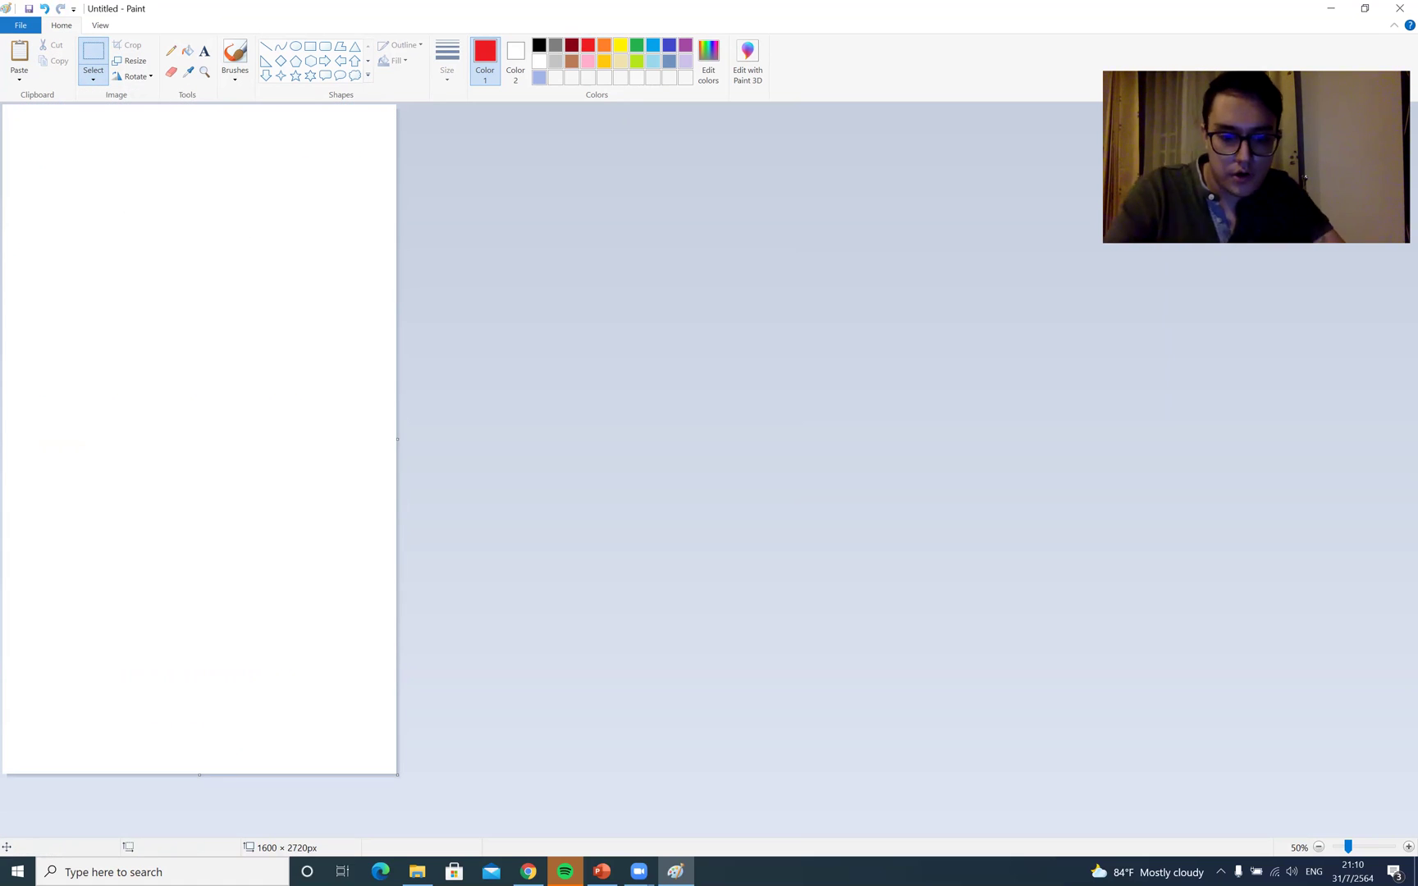
pyautogui.hotkey('alt', 'Tab')
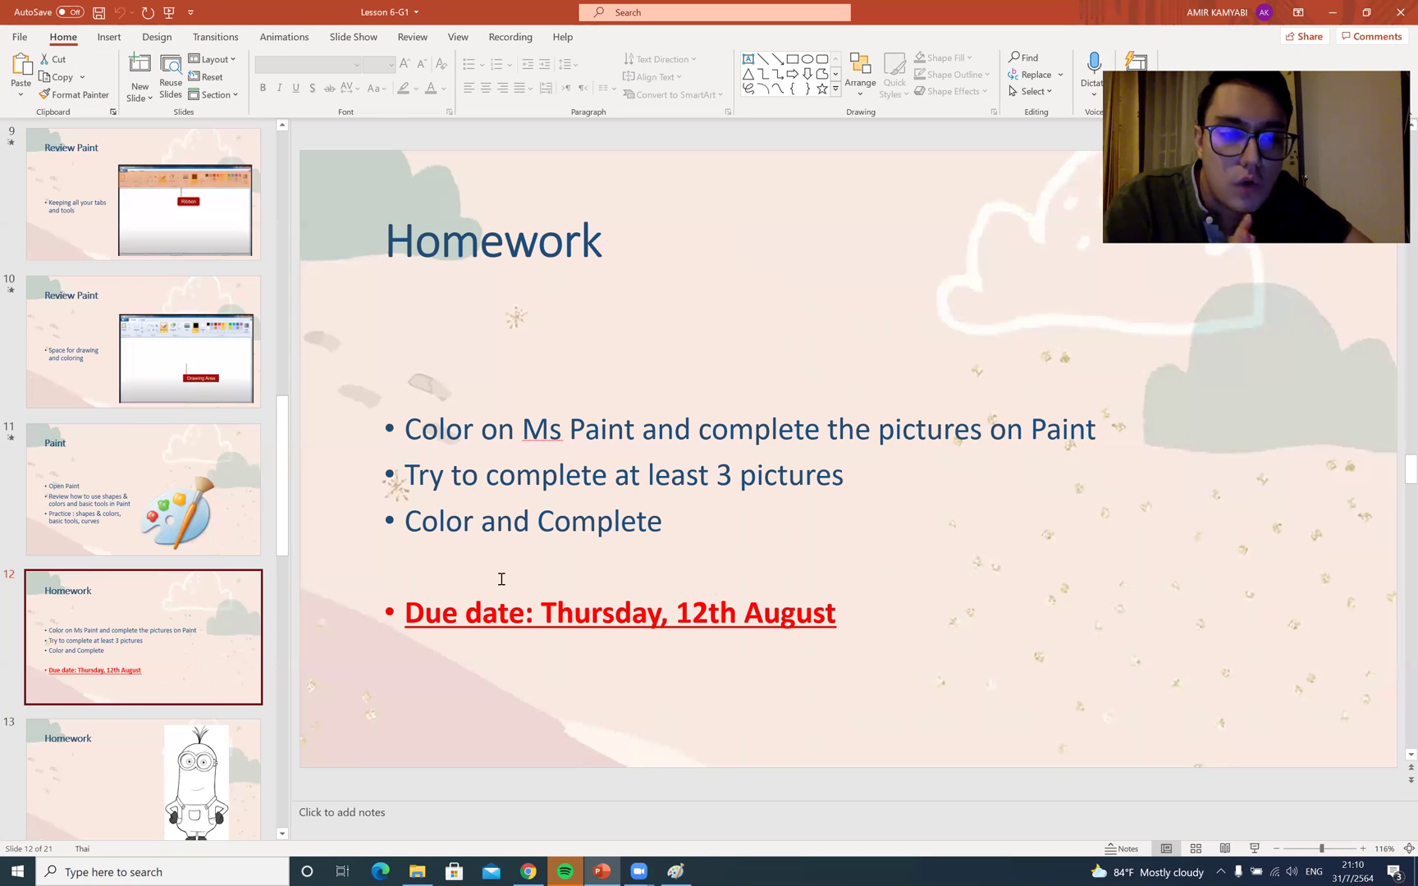
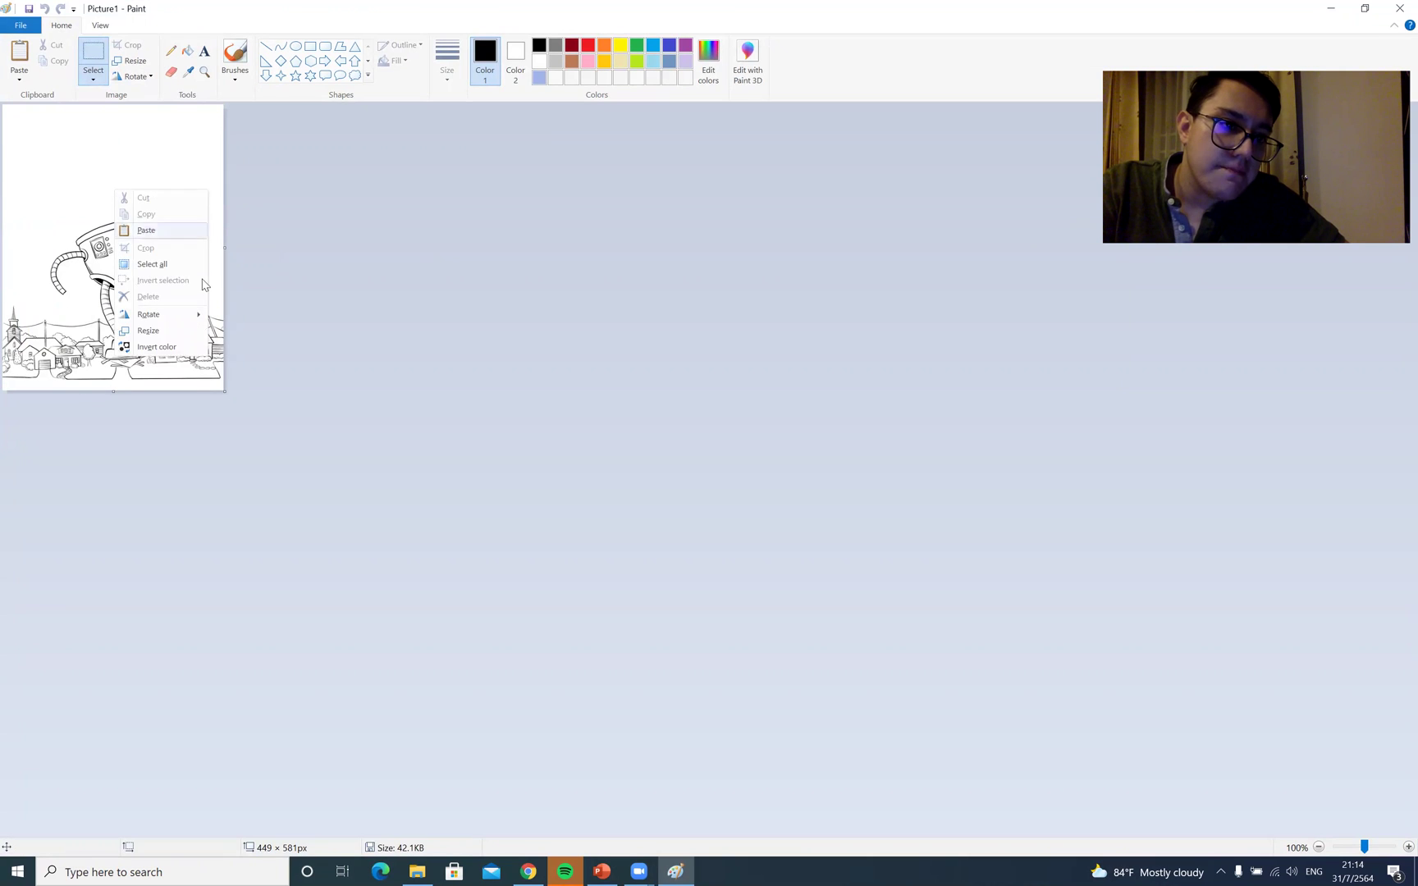
# Resize the robot picture to 300 percent horizontally and vertically, keeping the aspect ratio
pyautogui.click(181, 330)
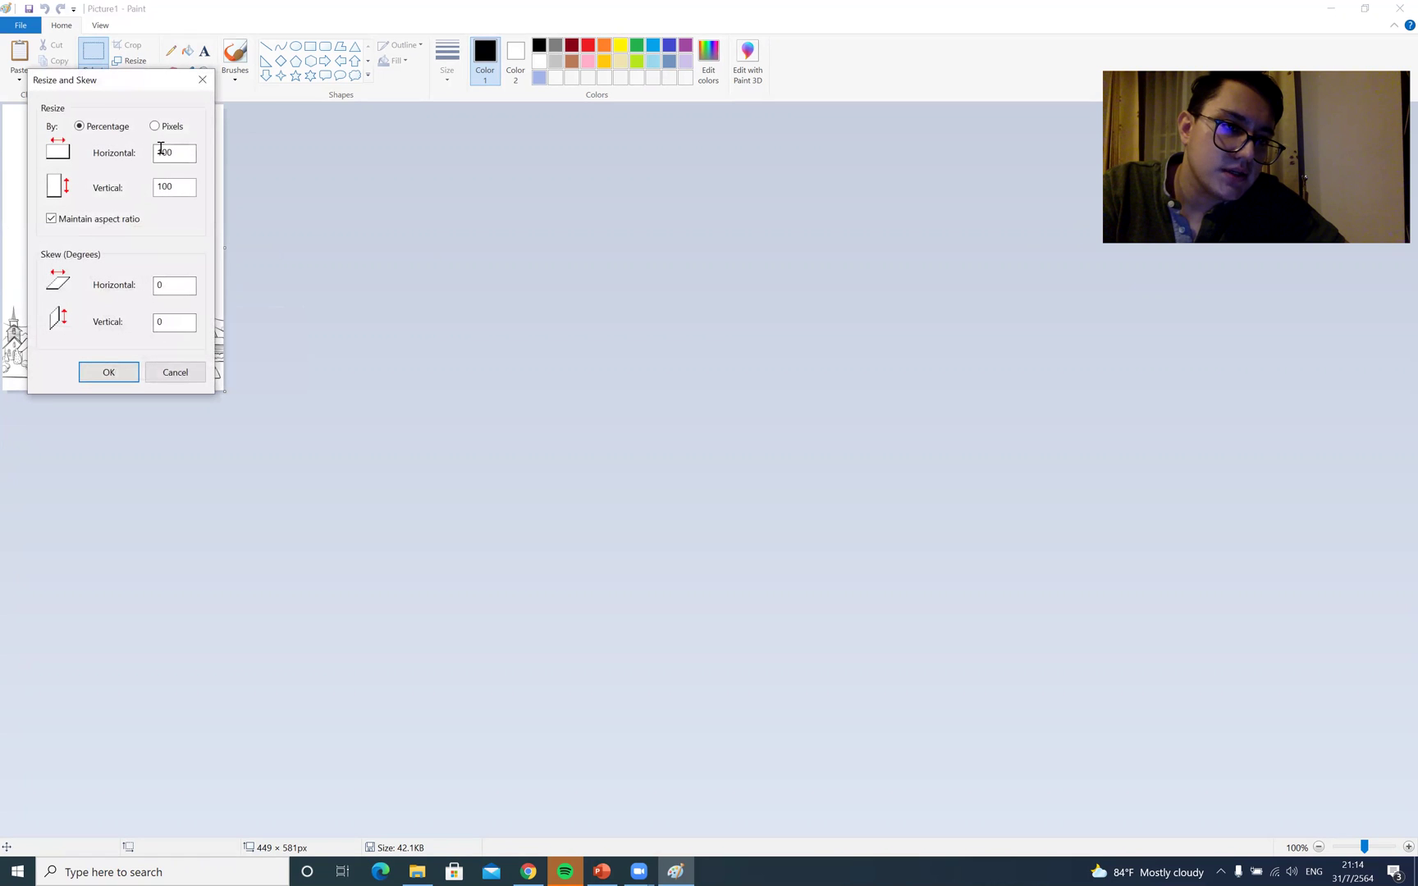
pyautogui.moveTo(162, 153); pyautogui.dragTo(137, 158)
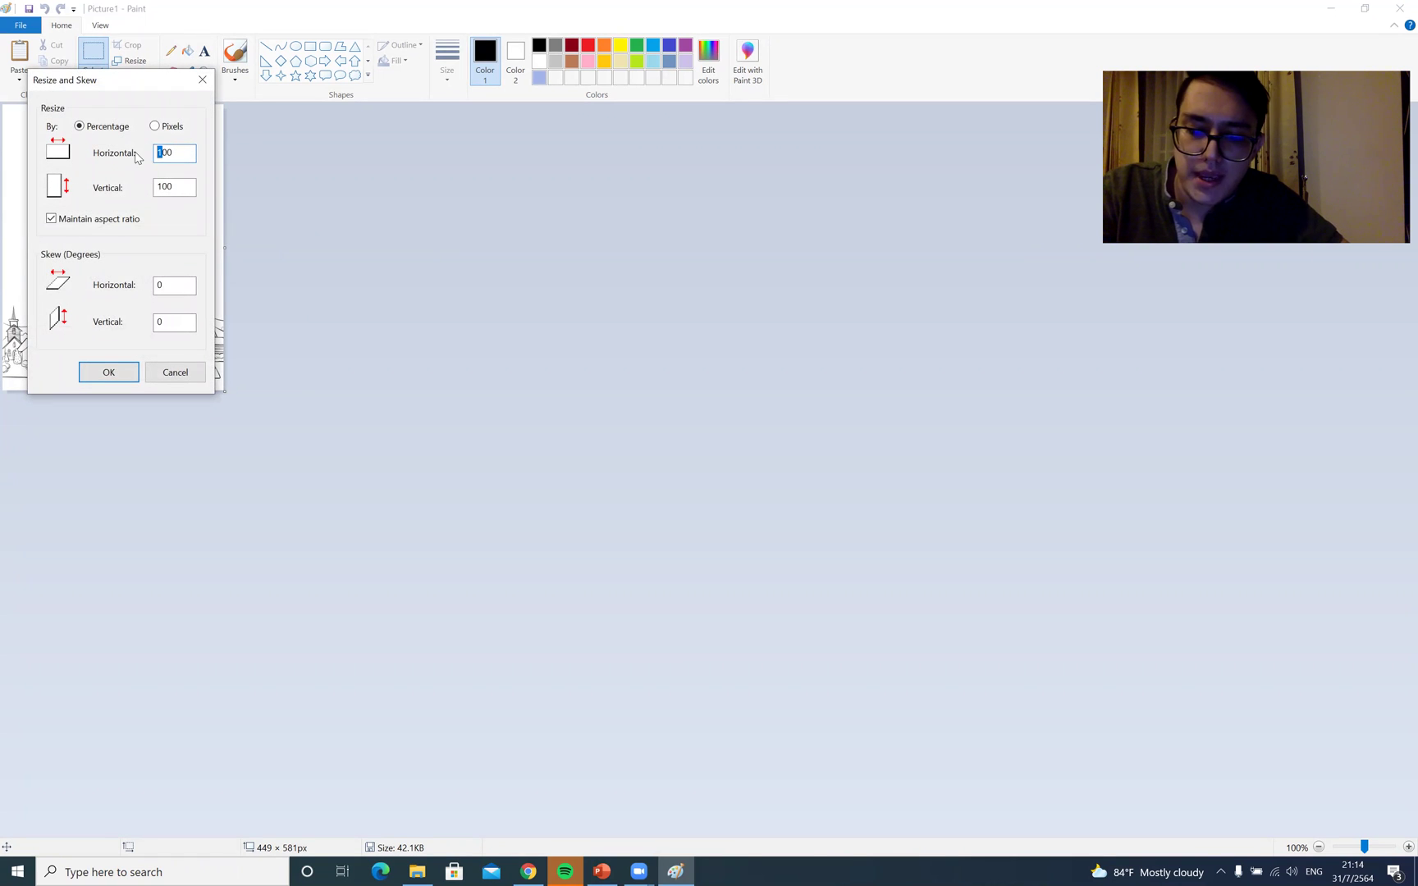
pyautogui.write('3')
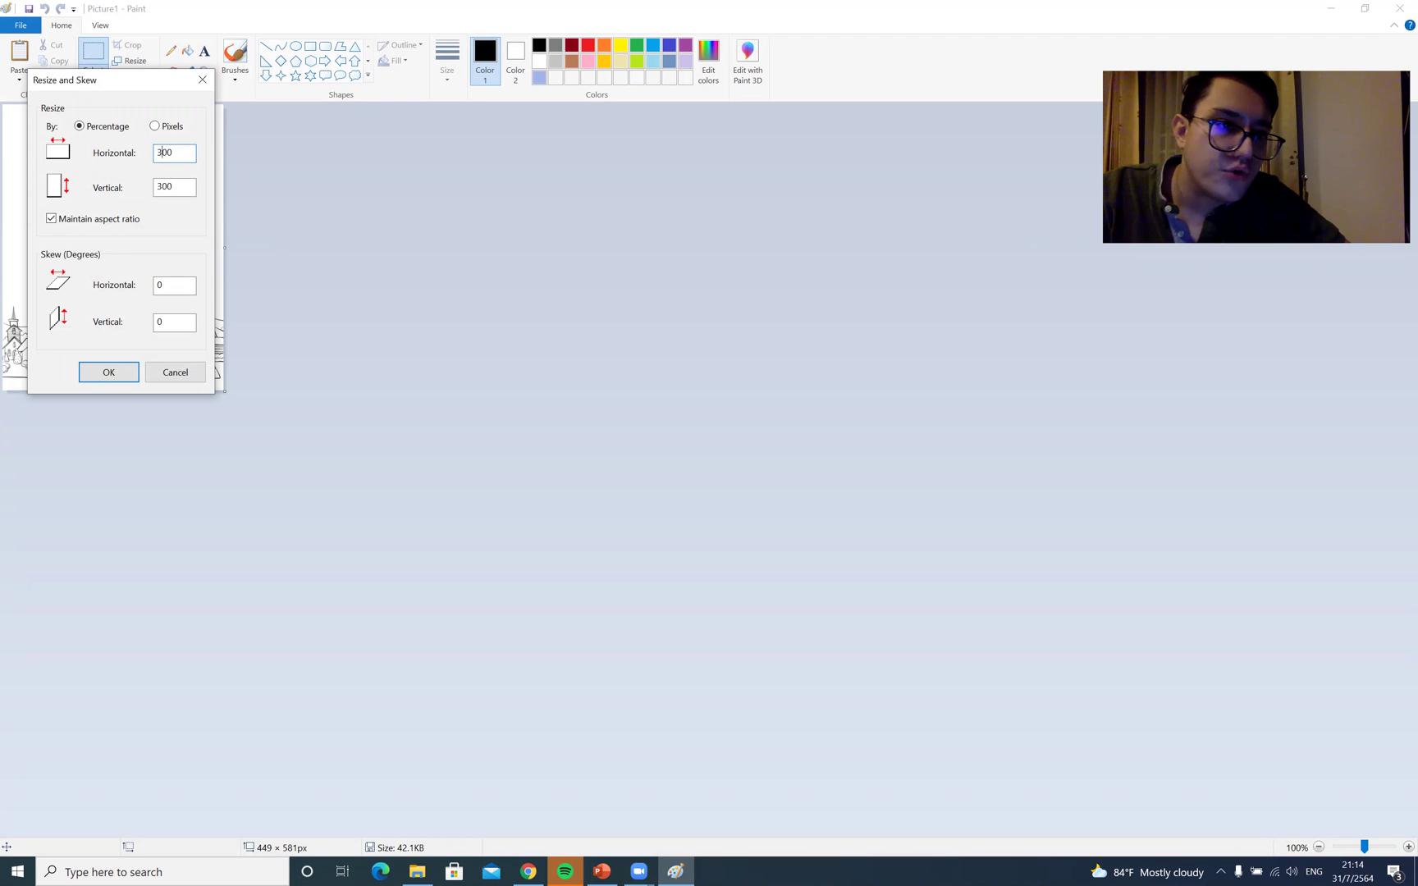
pyautogui.press('Return')
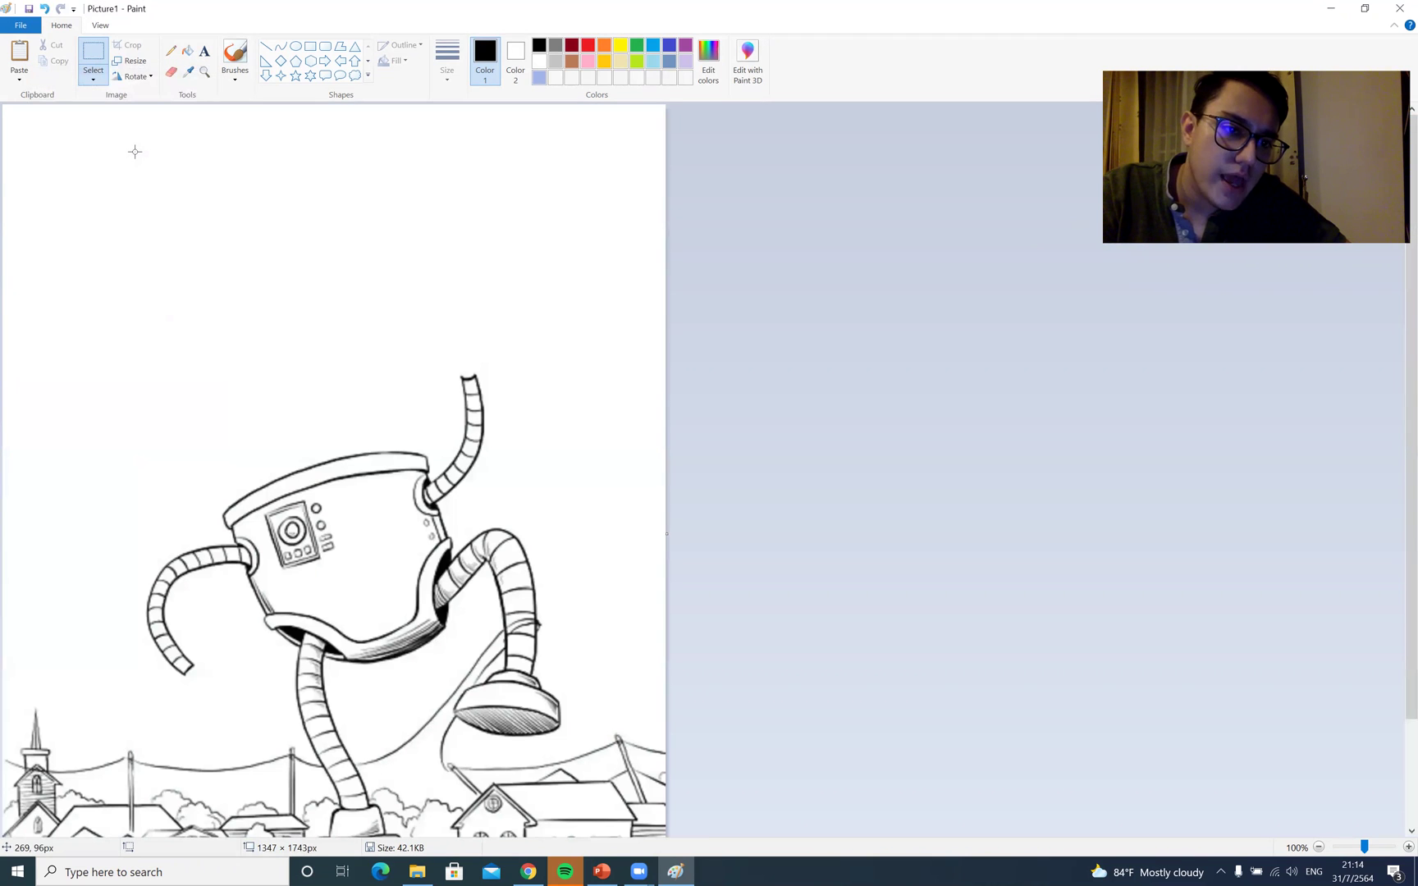
pyautogui.click(1352, 852)
pyautogui.click(1360, 852)
pyautogui.click(1360, 852)
pyautogui.click(1360, 851)
pyautogui.click(1360, 853)
pyautogui.click(1360, 852)
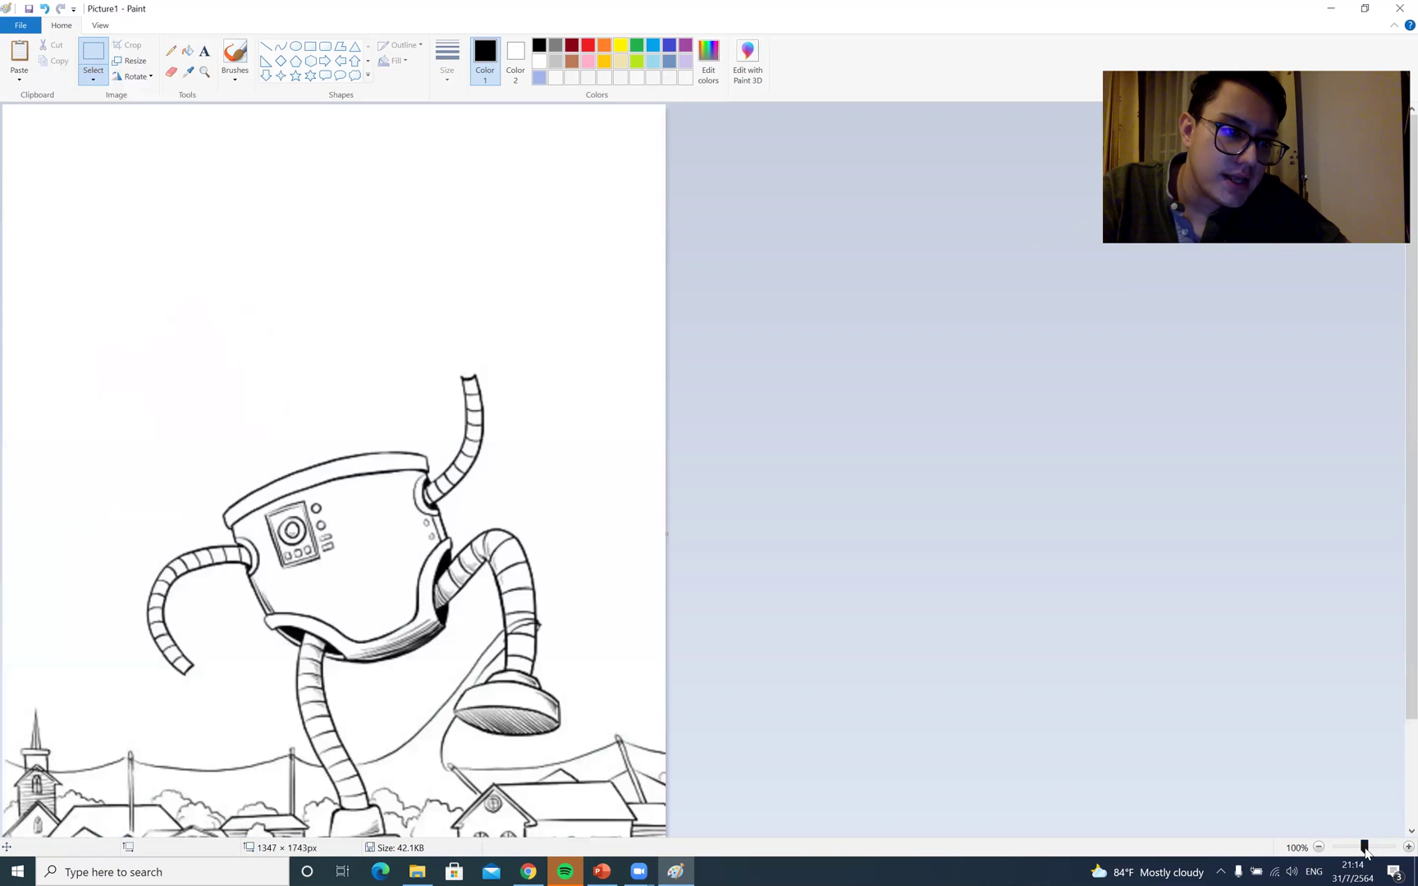
# Draw a black-outlined ellipse above the robot's body and adjust it to about 525 × 609 px
pyautogui.click(297, 47)
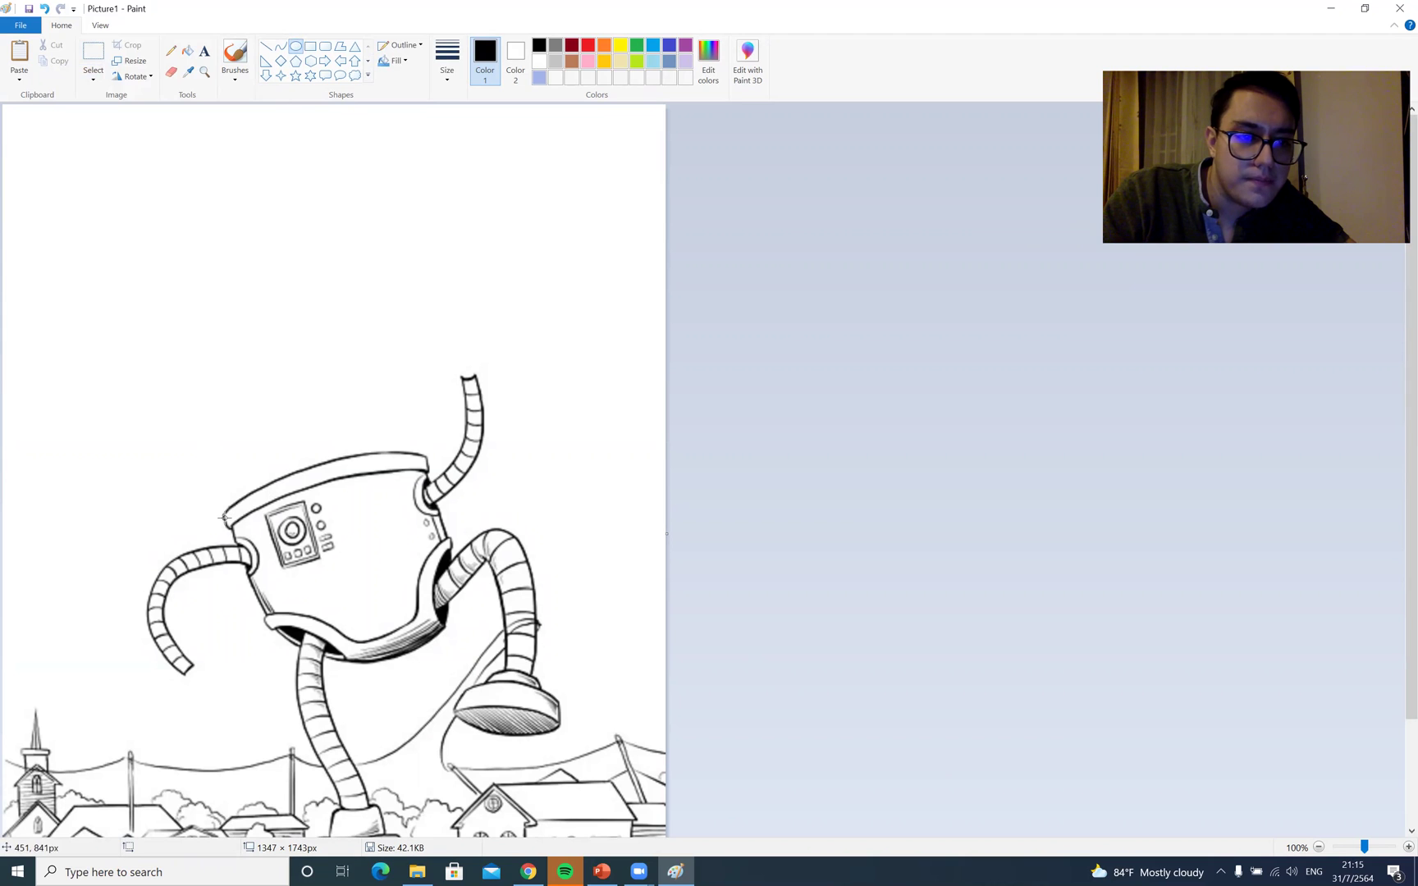
pyautogui.moveTo(225, 518)
pyautogui.mouseDown()
pyautogui.moveTo(320, 212)
pyautogui.moveTo(444, 215)
pyautogui.moveTo(449, 237)
pyautogui.mouseUp()
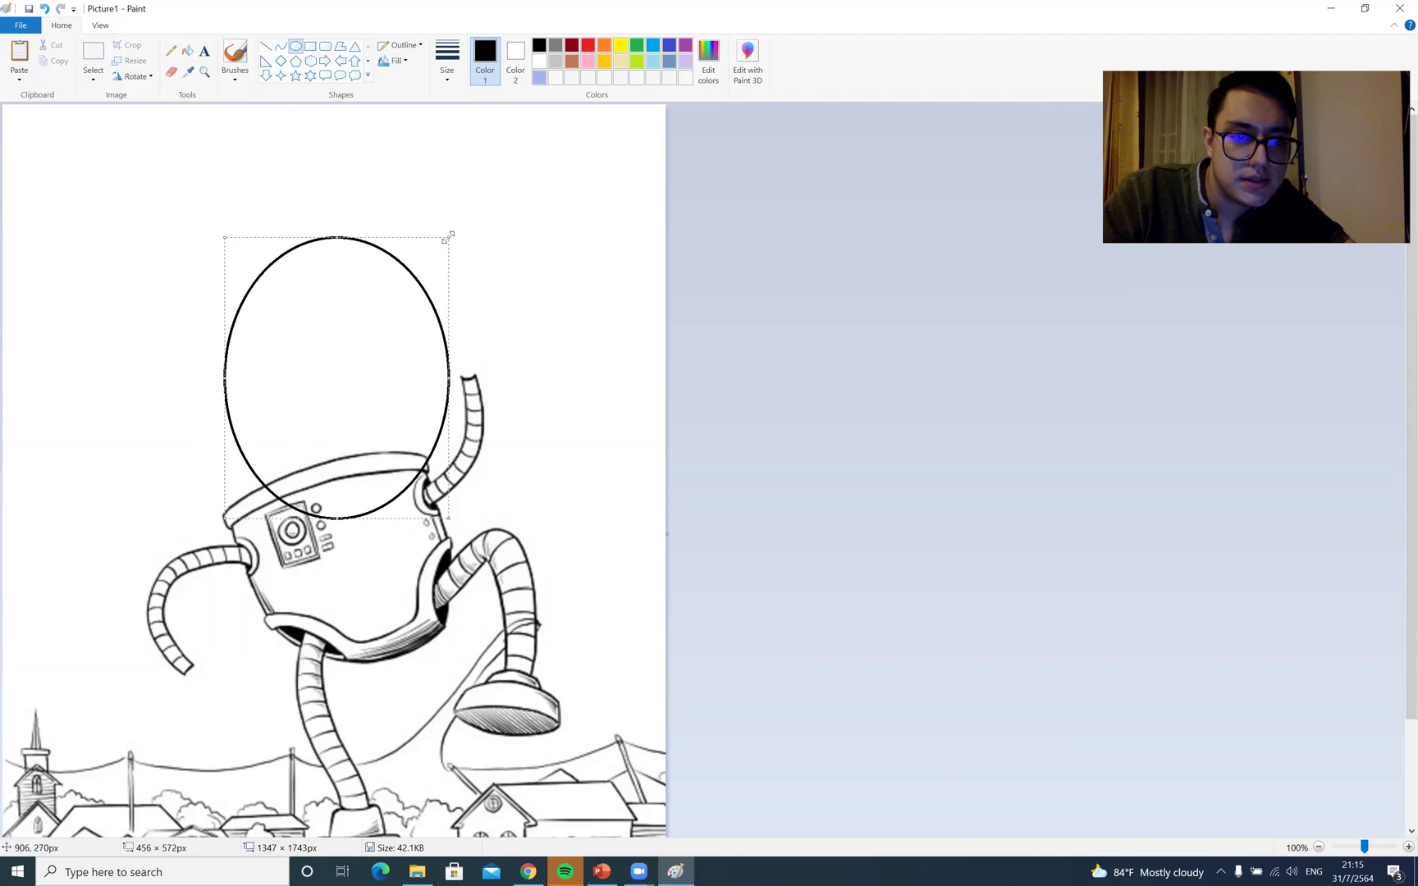
pyautogui.moveTo(426, 306); pyautogui.dragTo(372, 213)
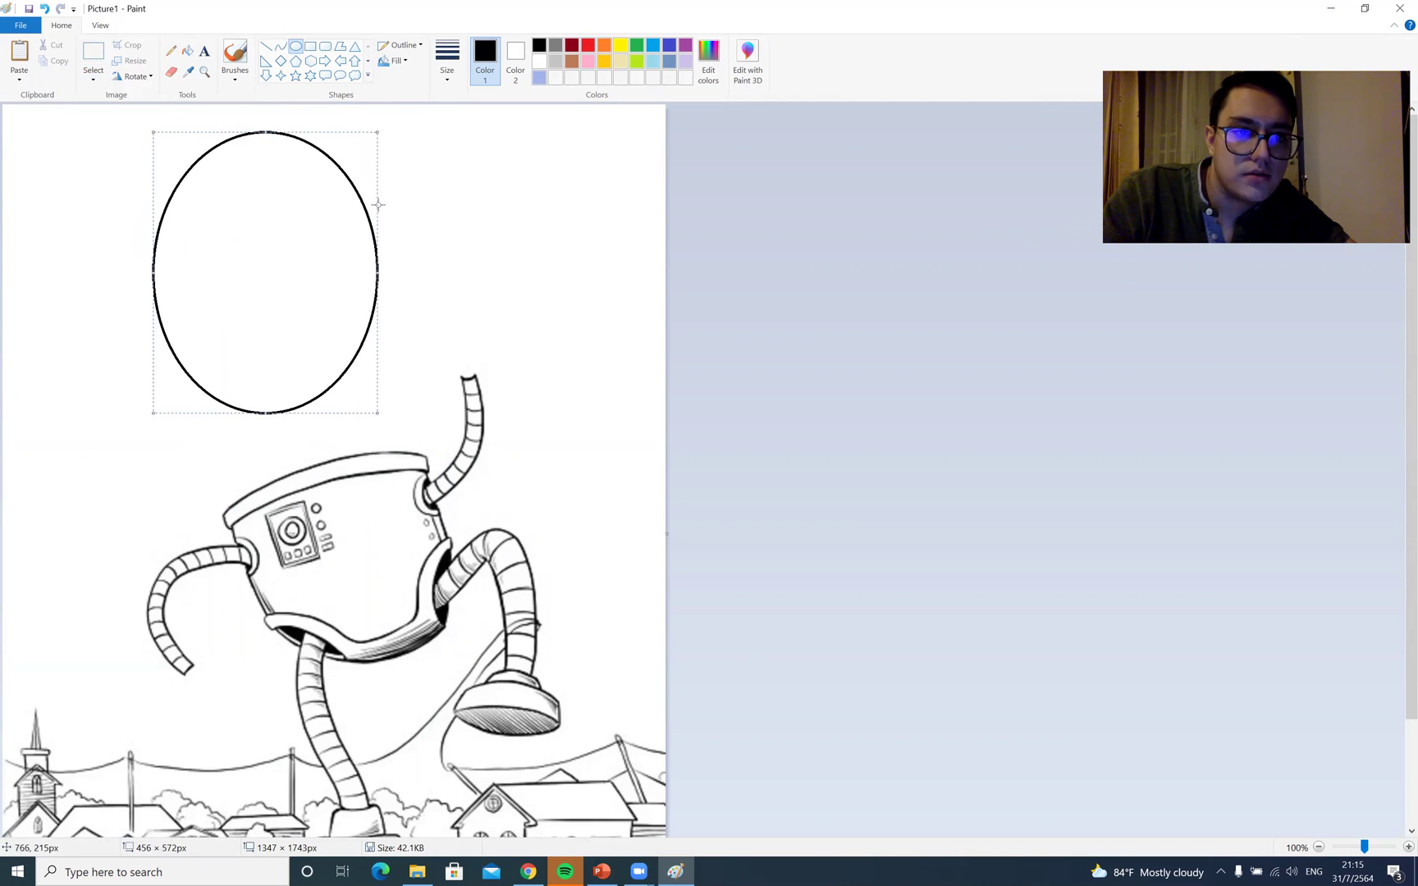
pyautogui.moveTo(376, 132); pyautogui.dragTo(409, 112)
pyautogui.moveTo(367, 189); pyautogui.dragTo(370, 222)
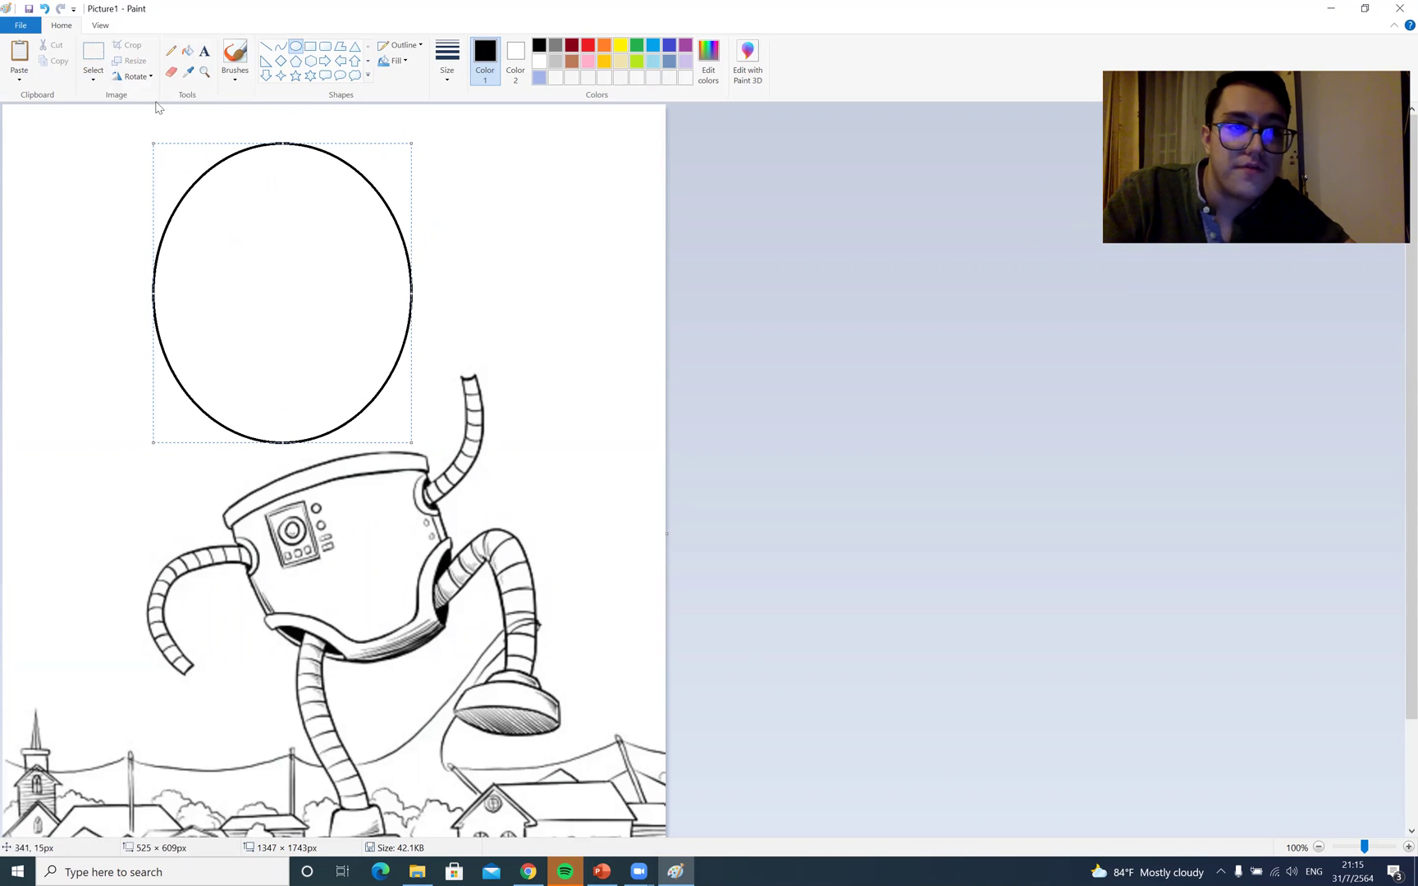
# Delete the lower half of the ellipse with rectangular selections, leaving a dome-shaped arch
pyautogui.click(93, 56)
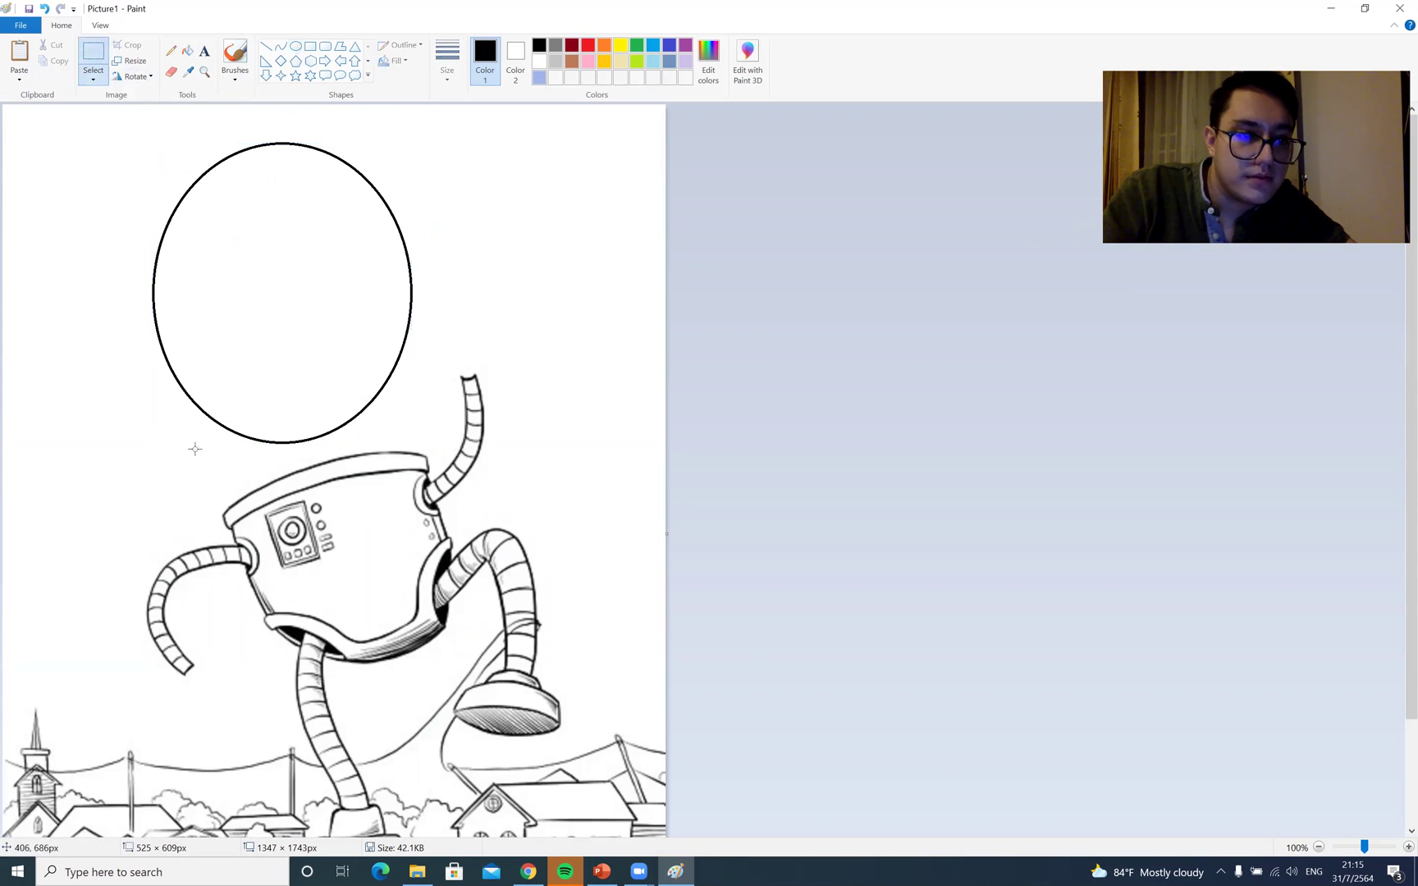
pyautogui.moveTo(154, 483); pyautogui.dragTo(138, 421)
pyautogui.moveTo(140, 290)
pyautogui.mouseDown()
pyautogui.moveTo(256, 301)
pyautogui.moveTo(449, 402)
pyautogui.moveTo(410, 451)
pyautogui.moveTo(386, 437)
pyautogui.moveTo(399, 422)
pyautogui.moveTo(349, 448)
pyautogui.moveTo(353, 412)
pyautogui.moveTo(433, 302)
pyautogui.mouseUp()
pyautogui.press('Delete')
pyautogui.press('Delete')
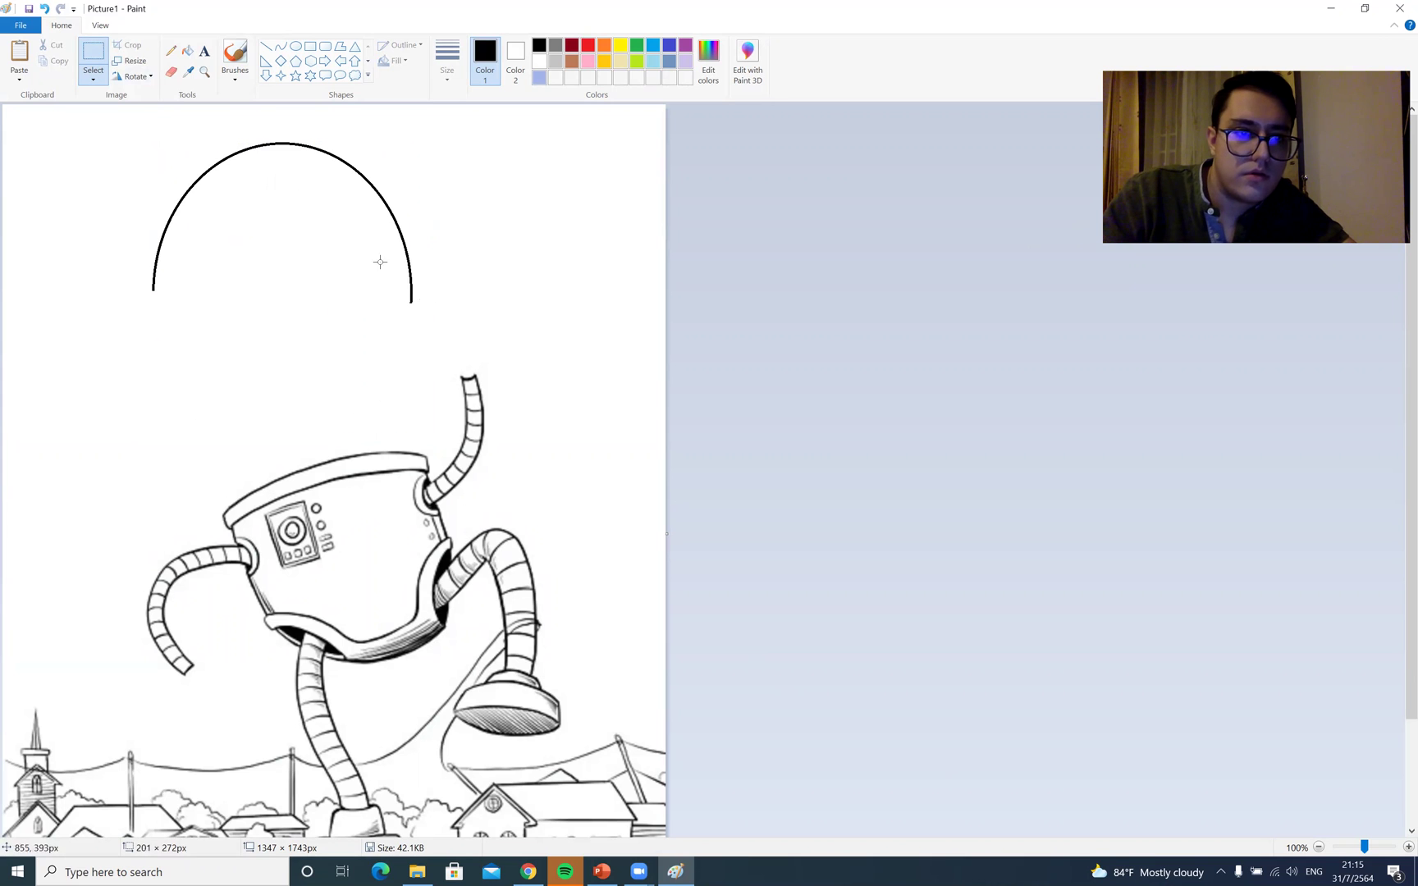
# Try to move the arch down onto the rim of the robot's body, and undo the move
pyautogui.moveTo(97, 119); pyautogui.dragTo(467, 332)
pyautogui.moveTo(408, 277); pyautogui.dragTo(423, 431)
pyautogui.click(281, 147)
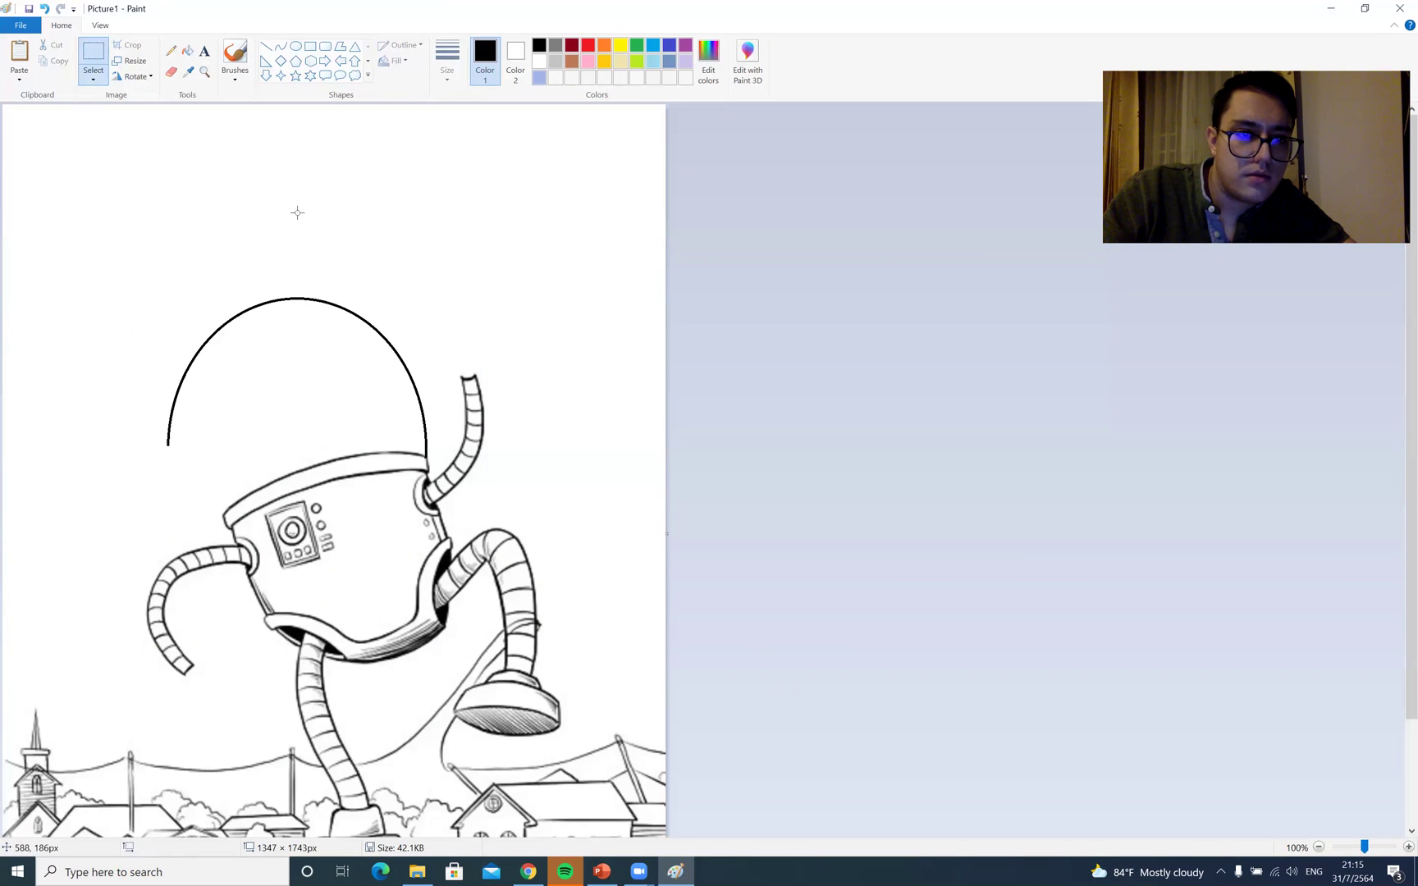
pyautogui.hotkey('ctrl', 'z')
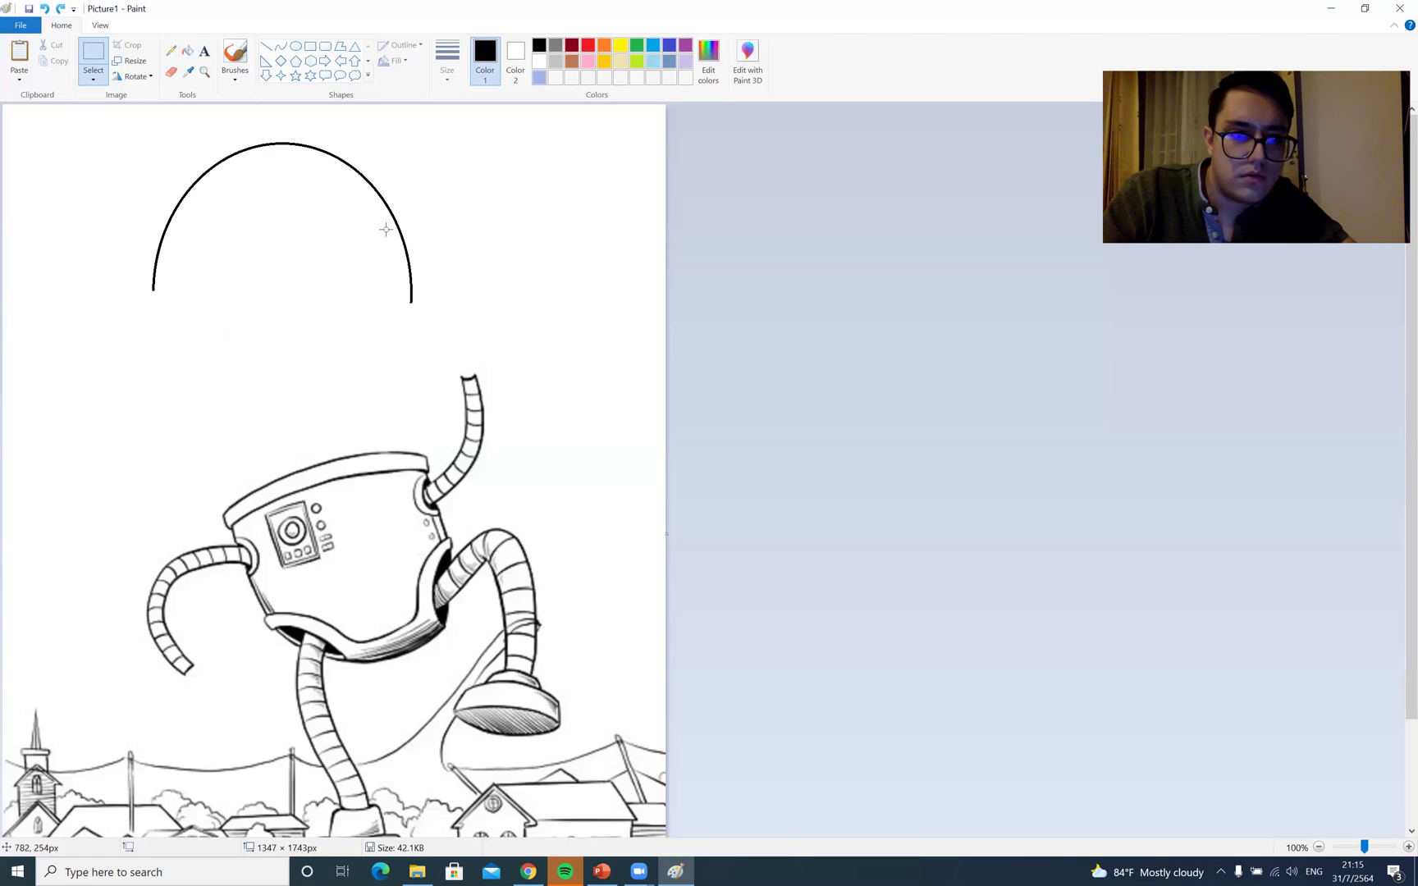
# Move the arch down towards the robot's rim and stretch its selection upward to about 723 × 736 px
pyautogui.moveTo(466, 117); pyautogui.dragTo(154, 318)
pyautogui.moveTo(362, 181); pyautogui.dragTo(386, 335)
pyautogui.moveTo(304, 273); pyautogui.dragTo(312, 170)
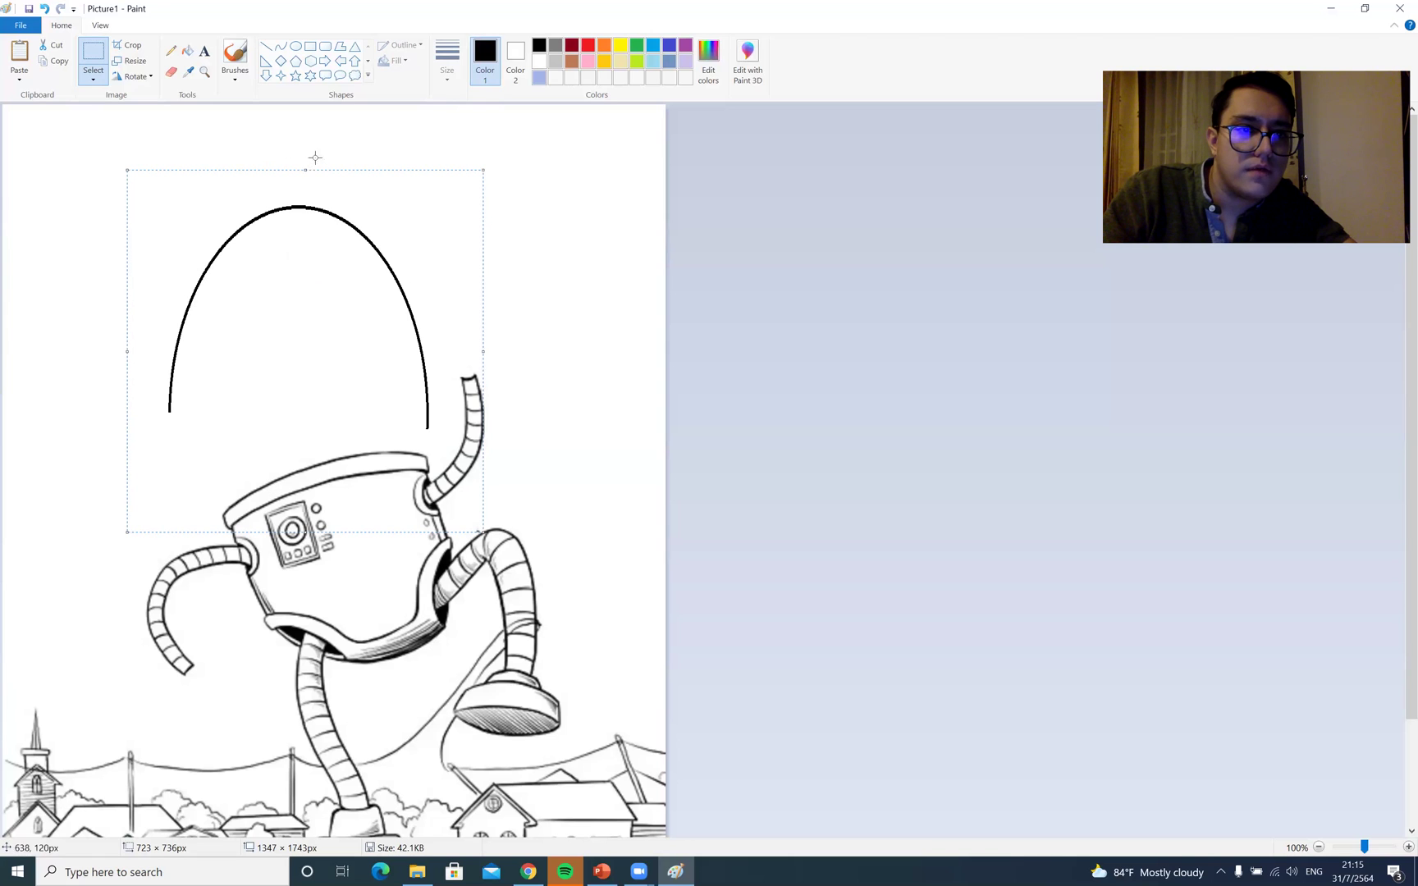
# Rotate the selected arch by 180°, and rotate it another 180° back to upright
pyautogui.click(146, 78)
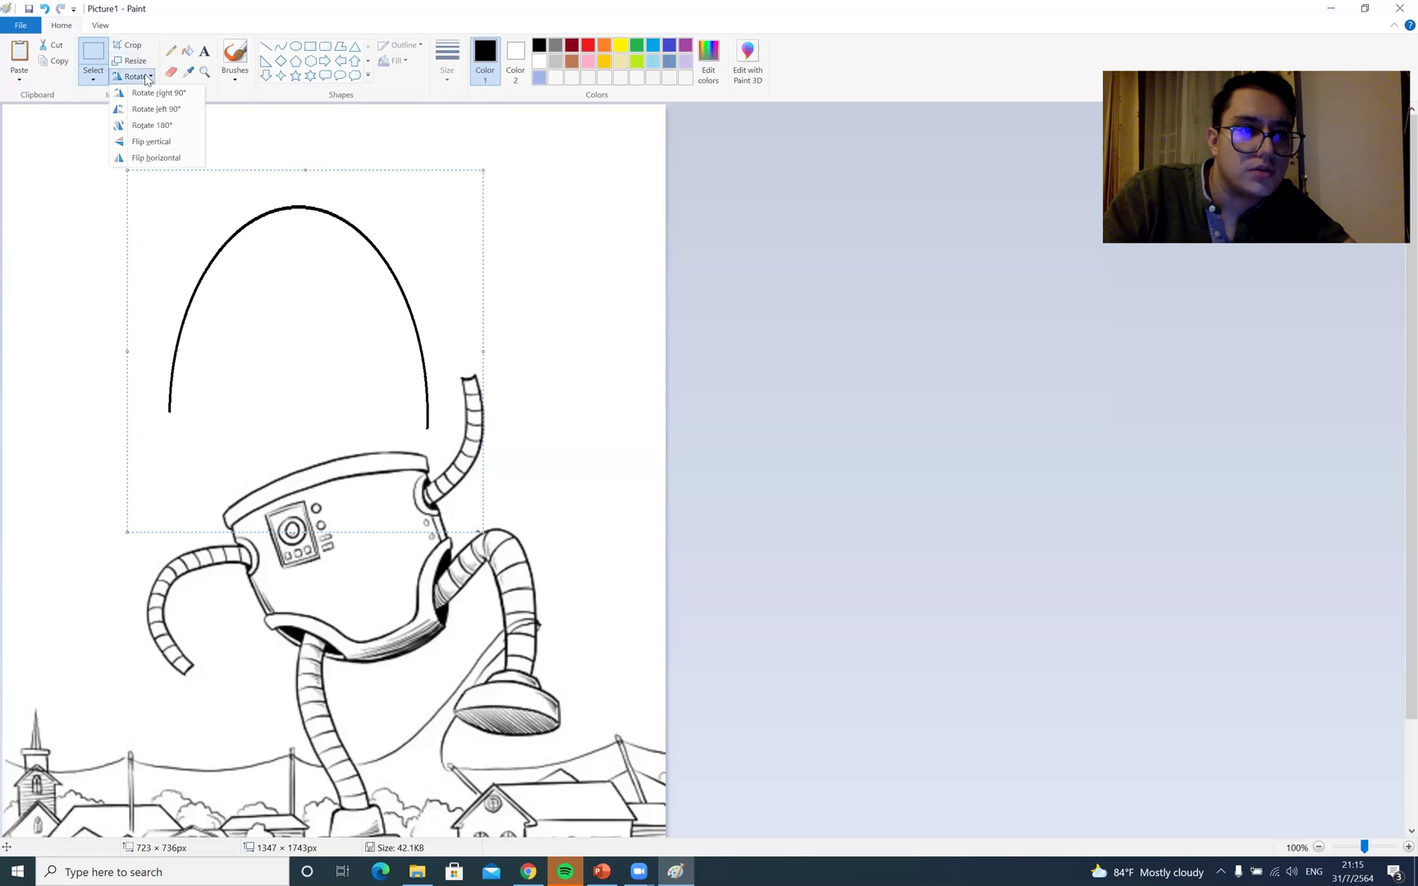
pyautogui.click(184, 126)
pyautogui.click(130, 75)
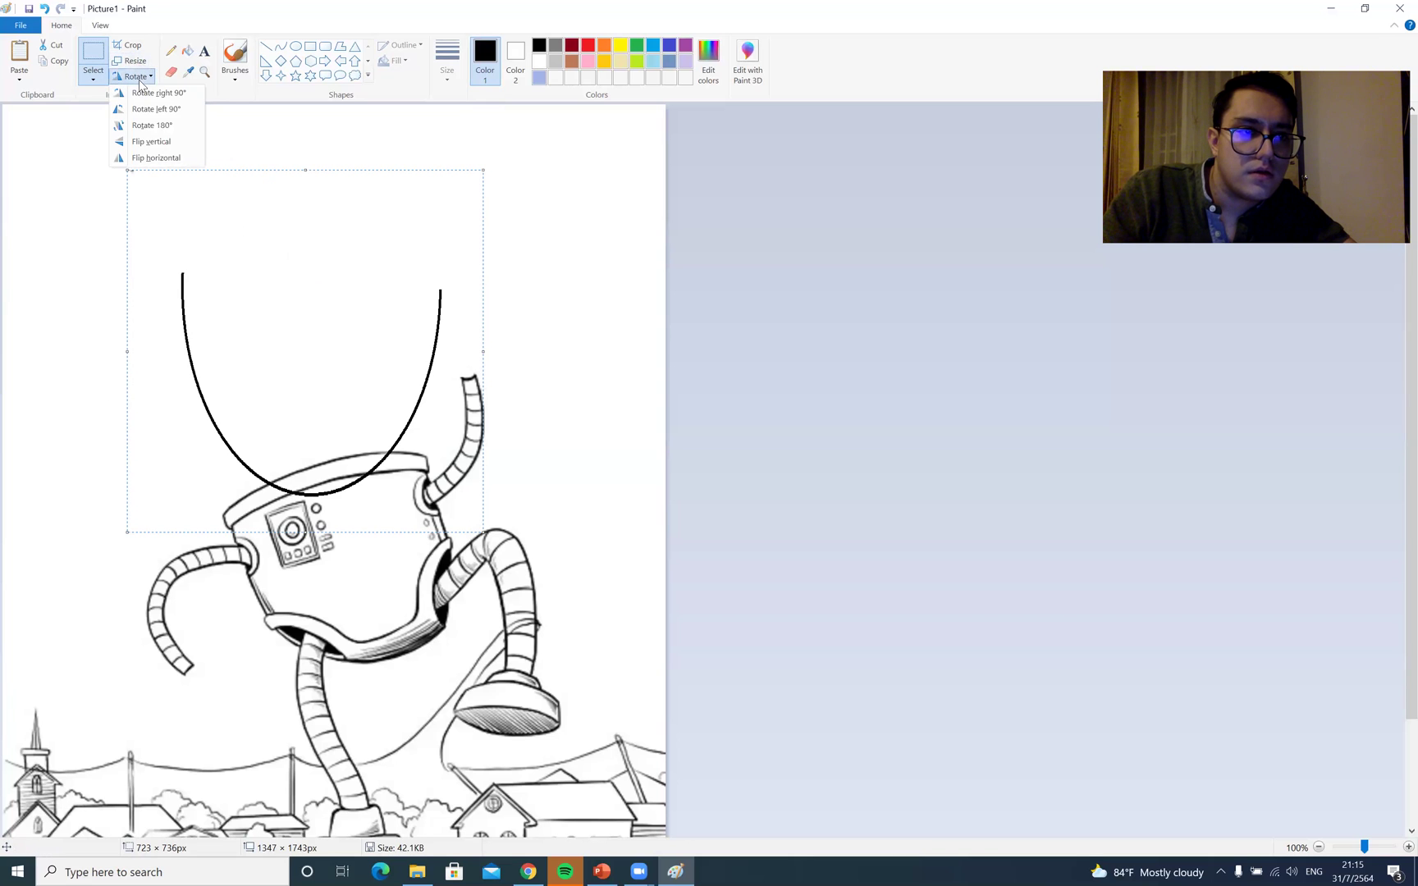
pyautogui.click(178, 131)
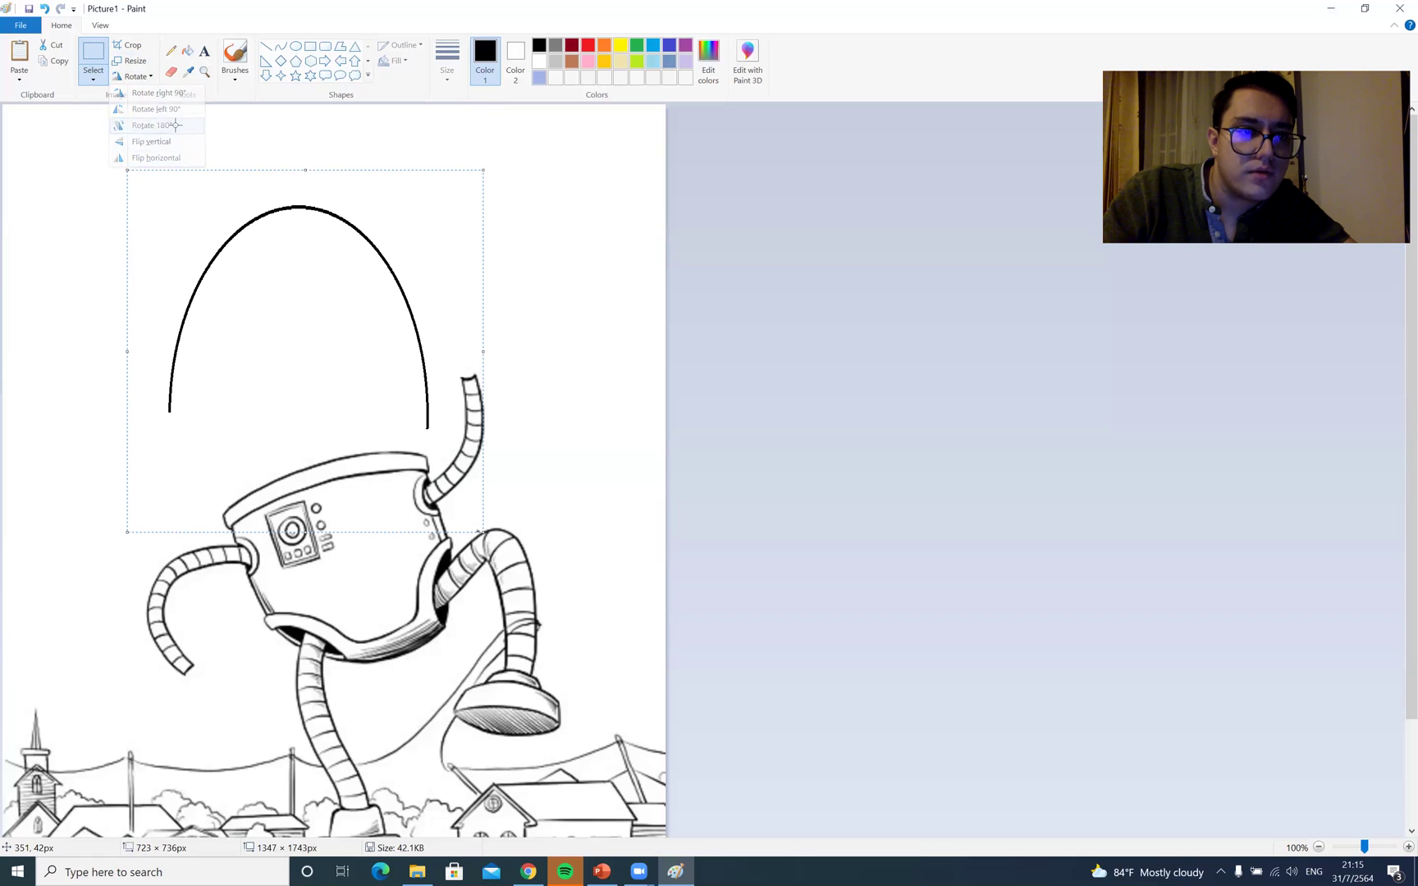
# Shift the arch slightly further down towards the robot's rim, and delete it
pyautogui.press('Escape')
pyautogui.moveTo(443, 308); pyautogui.dragTo(444, 327)
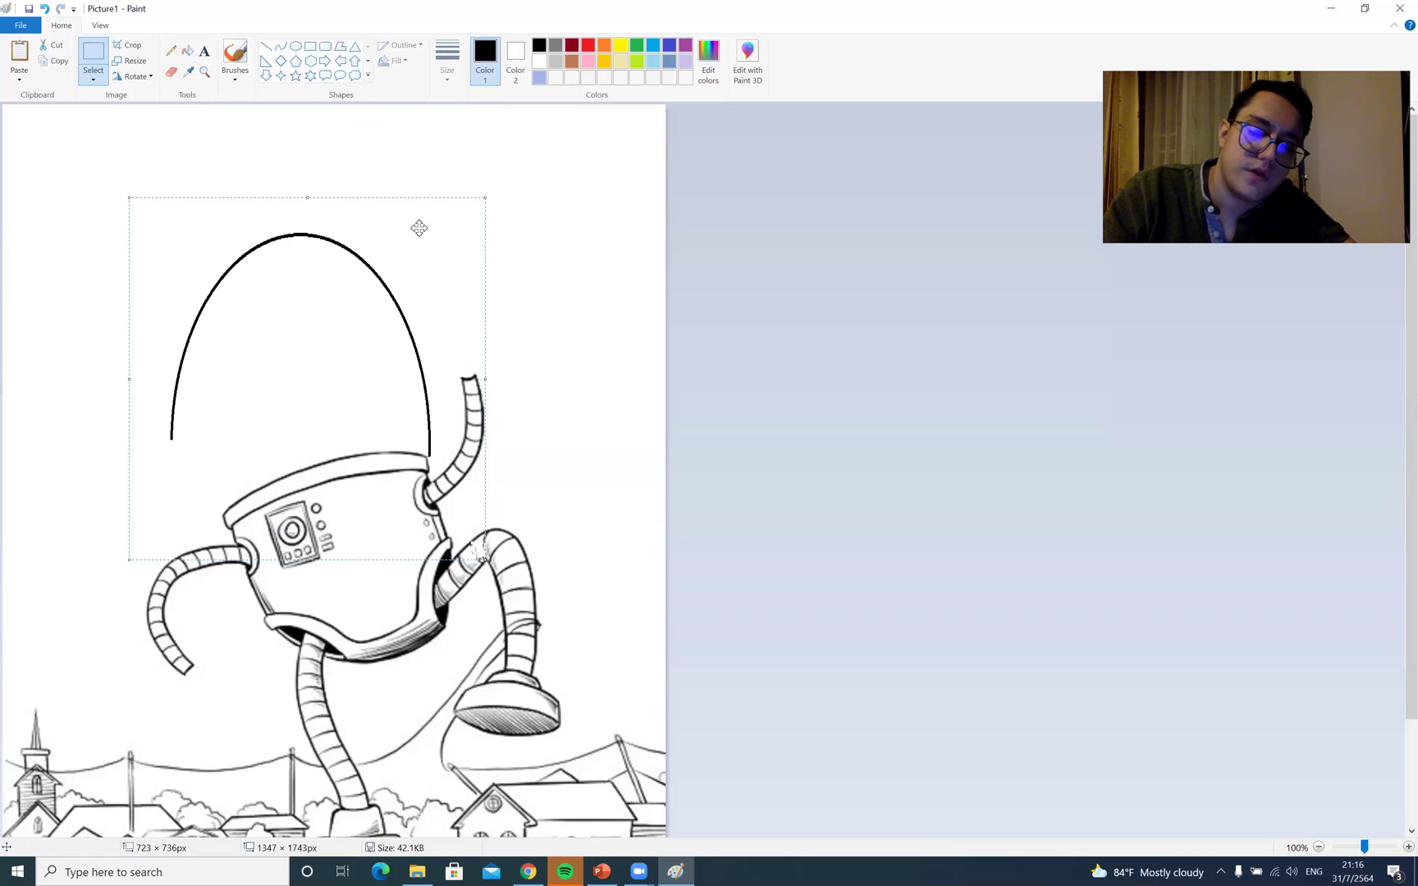
pyautogui.press('Delete')
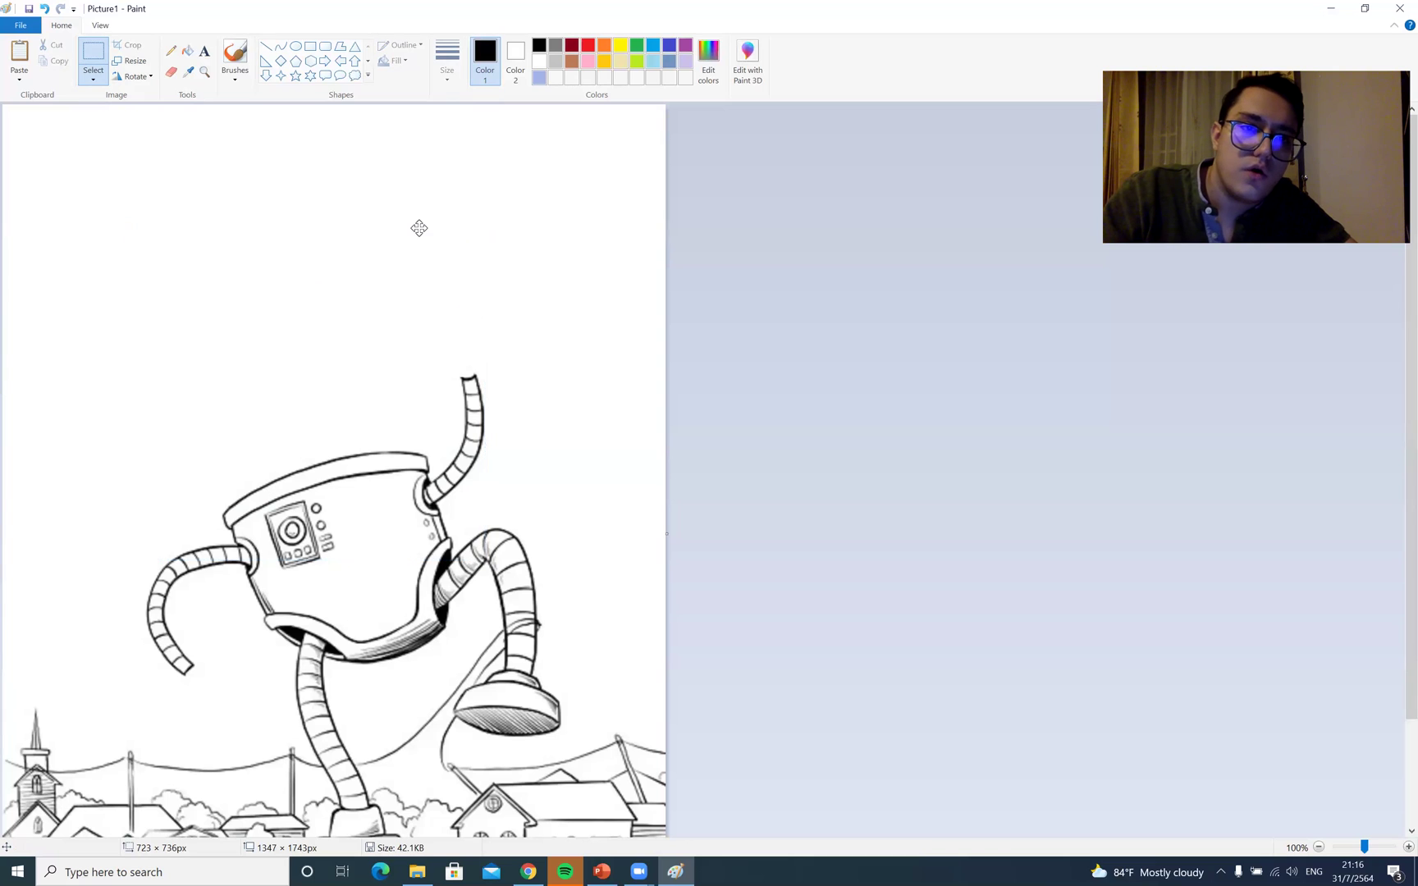
# Draw a black curve rising from the left end of the robot's rim, bulging outward and bending inward at its upper end
pyautogui.click(279, 49)
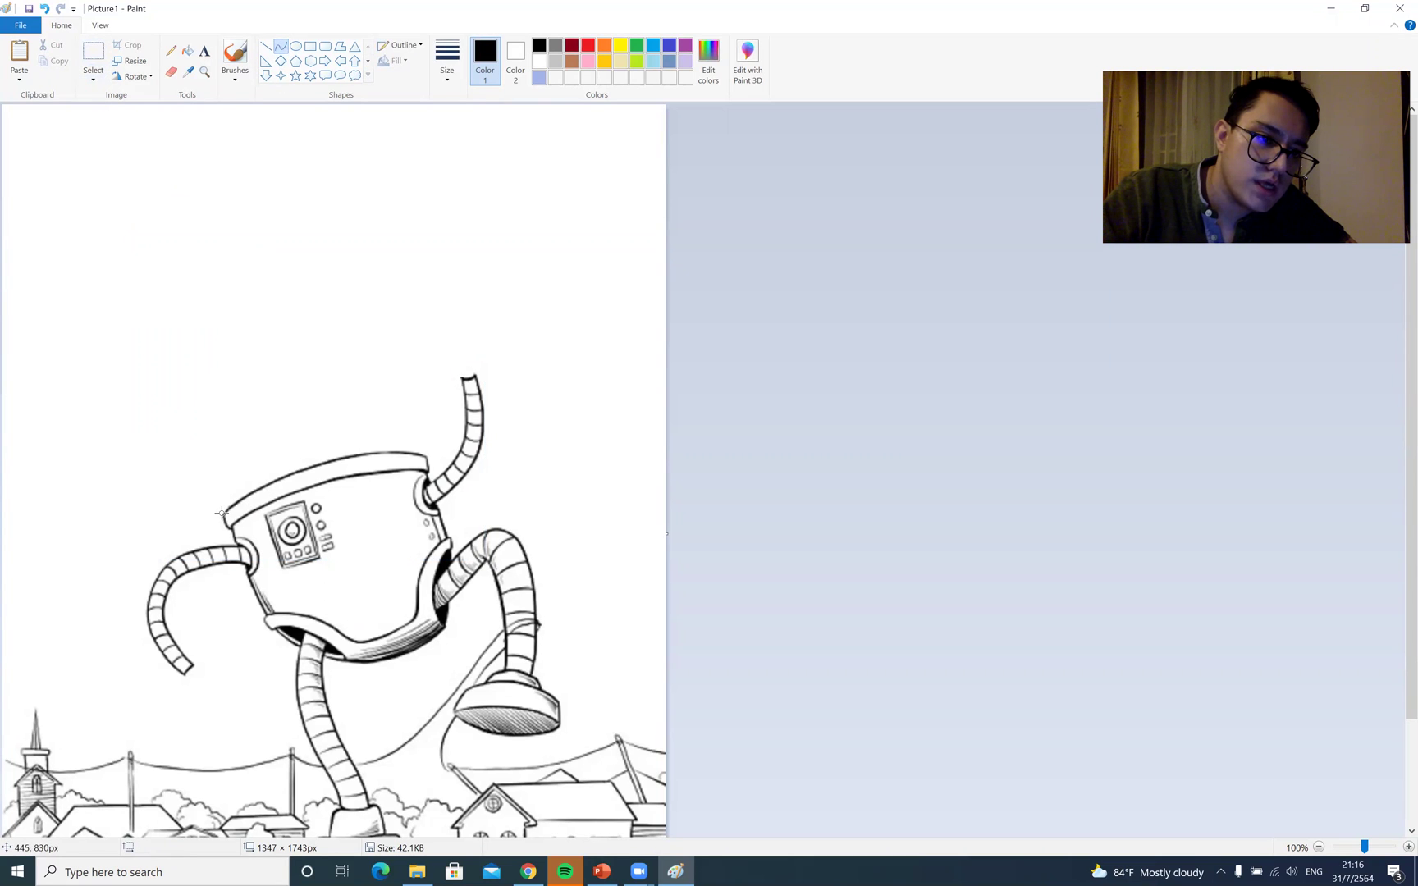
pyautogui.moveTo(223, 512); pyautogui.dragTo(155, 302)
pyautogui.moveTo(224, 259); pyautogui.dragTo(205, 269)
pyautogui.click(332, 239)
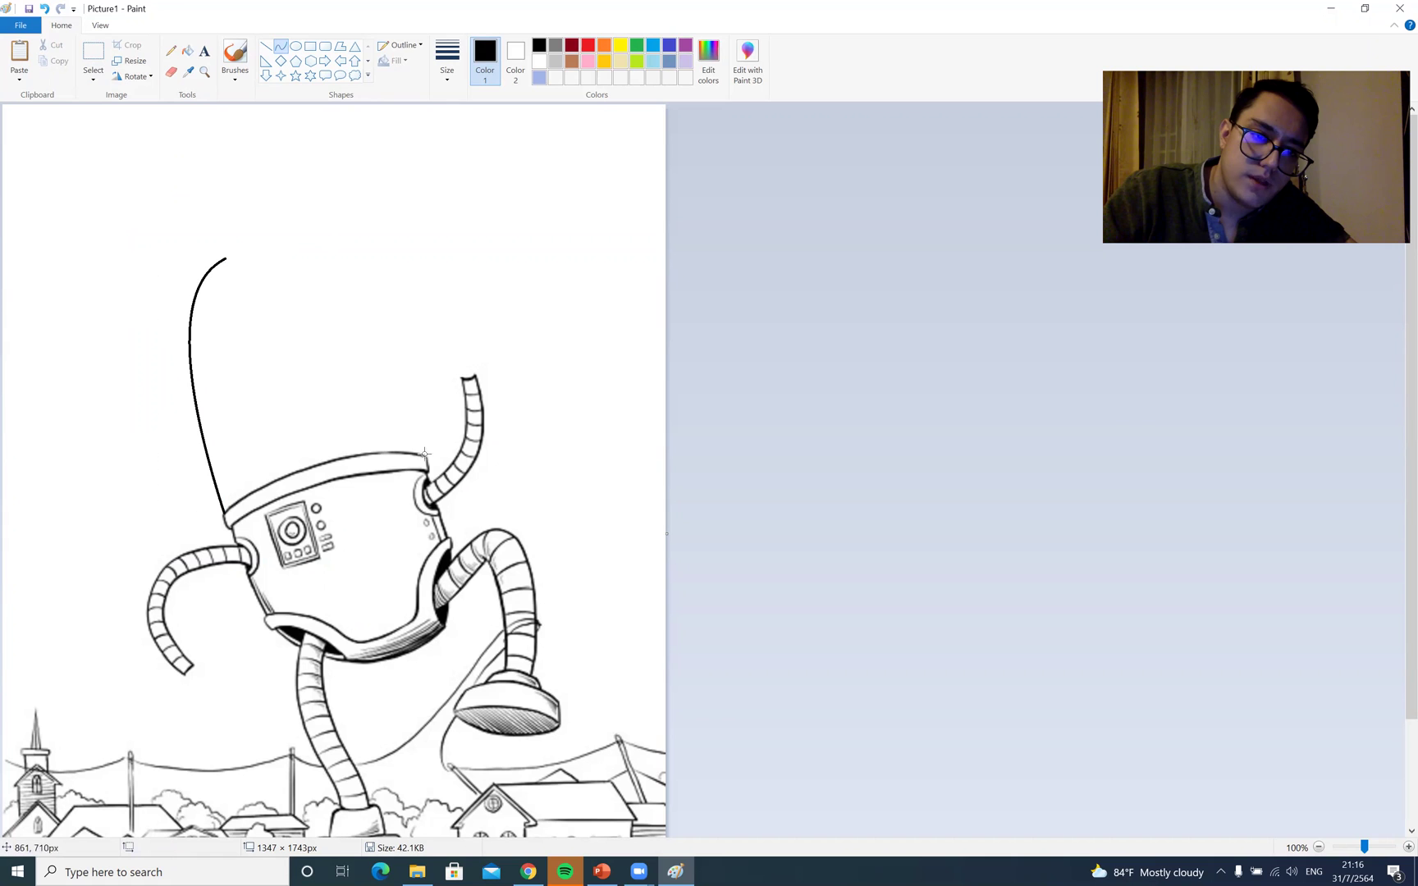
# Close the robot's dome with a black curve from the rim's right end up to the open curve tip, bulging at its upper right
pyautogui.moveTo(425, 456); pyautogui.dragTo(227, 257)
pyautogui.moveTo(349, 349); pyautogui.dragTo(330, 210)
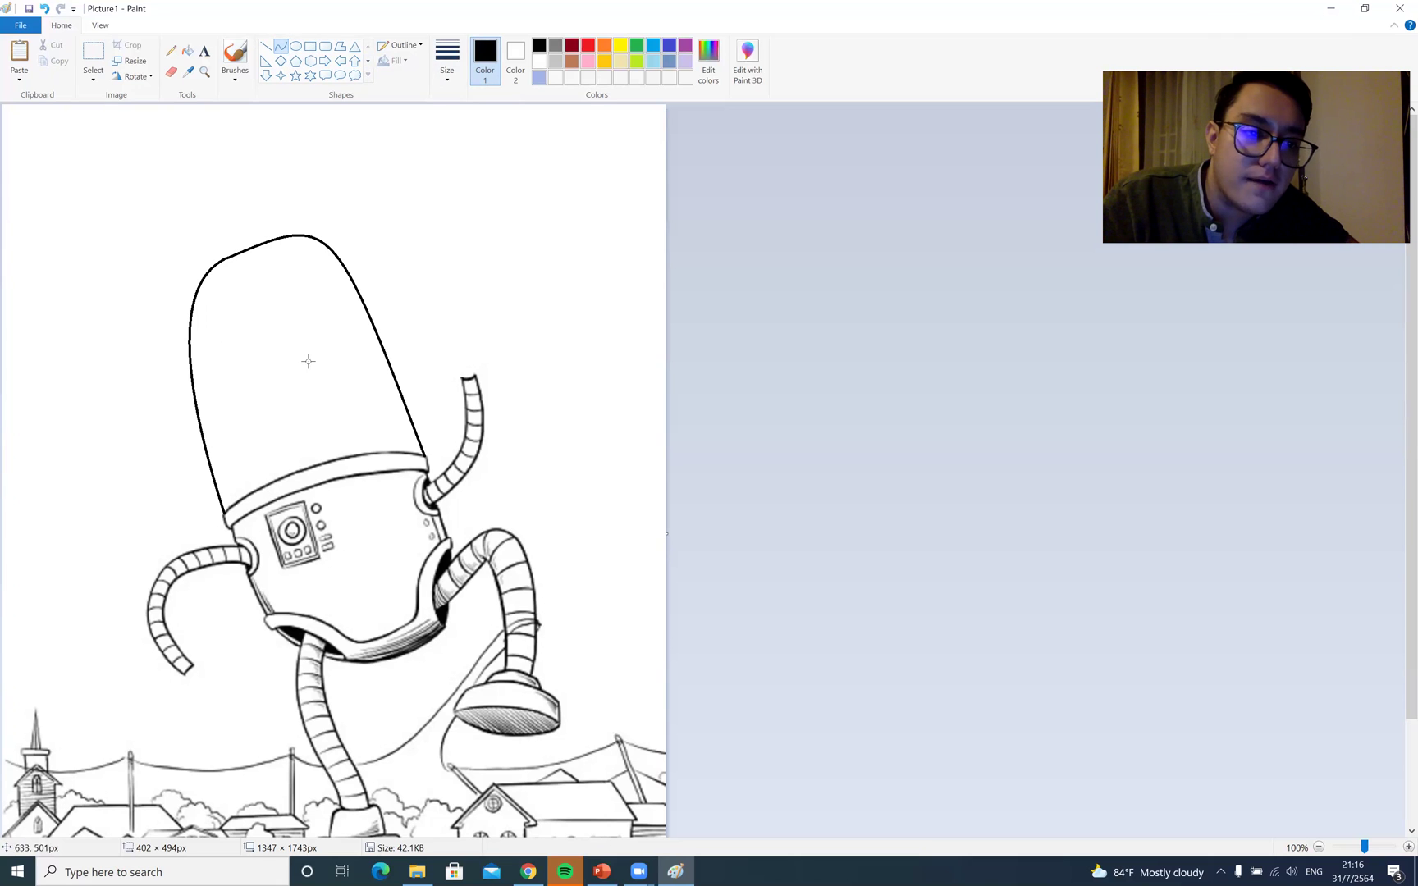
pyautogui.moveTo(271, 481); pyautogui.dragTo(348, 215)
pyautogui.click(496, 210)
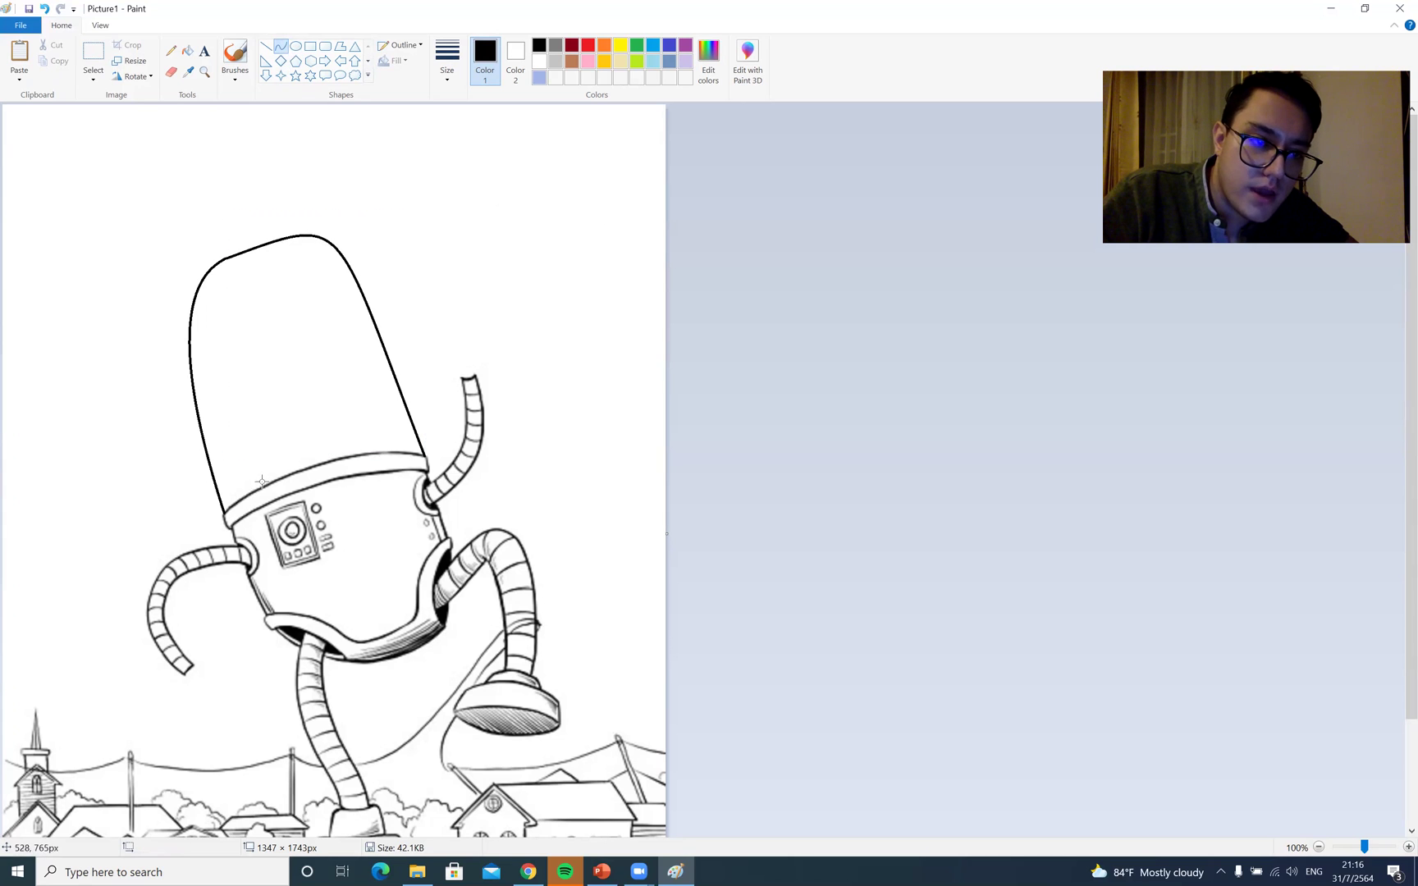
pyautogui.moveTo(256, 490); pyautogui.dragTo(229, 344)
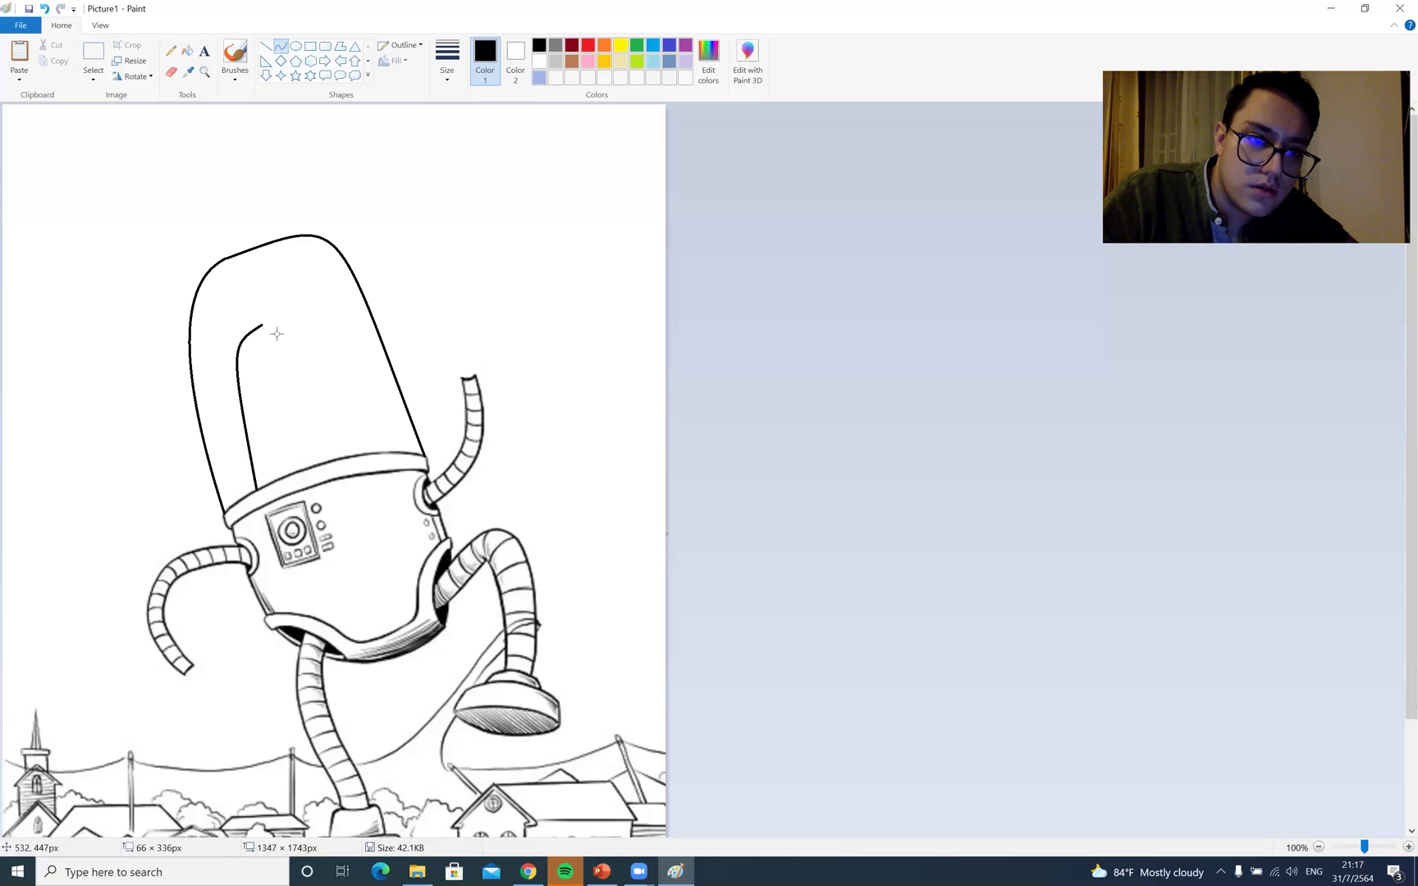
pyautogui.click(403, 439)
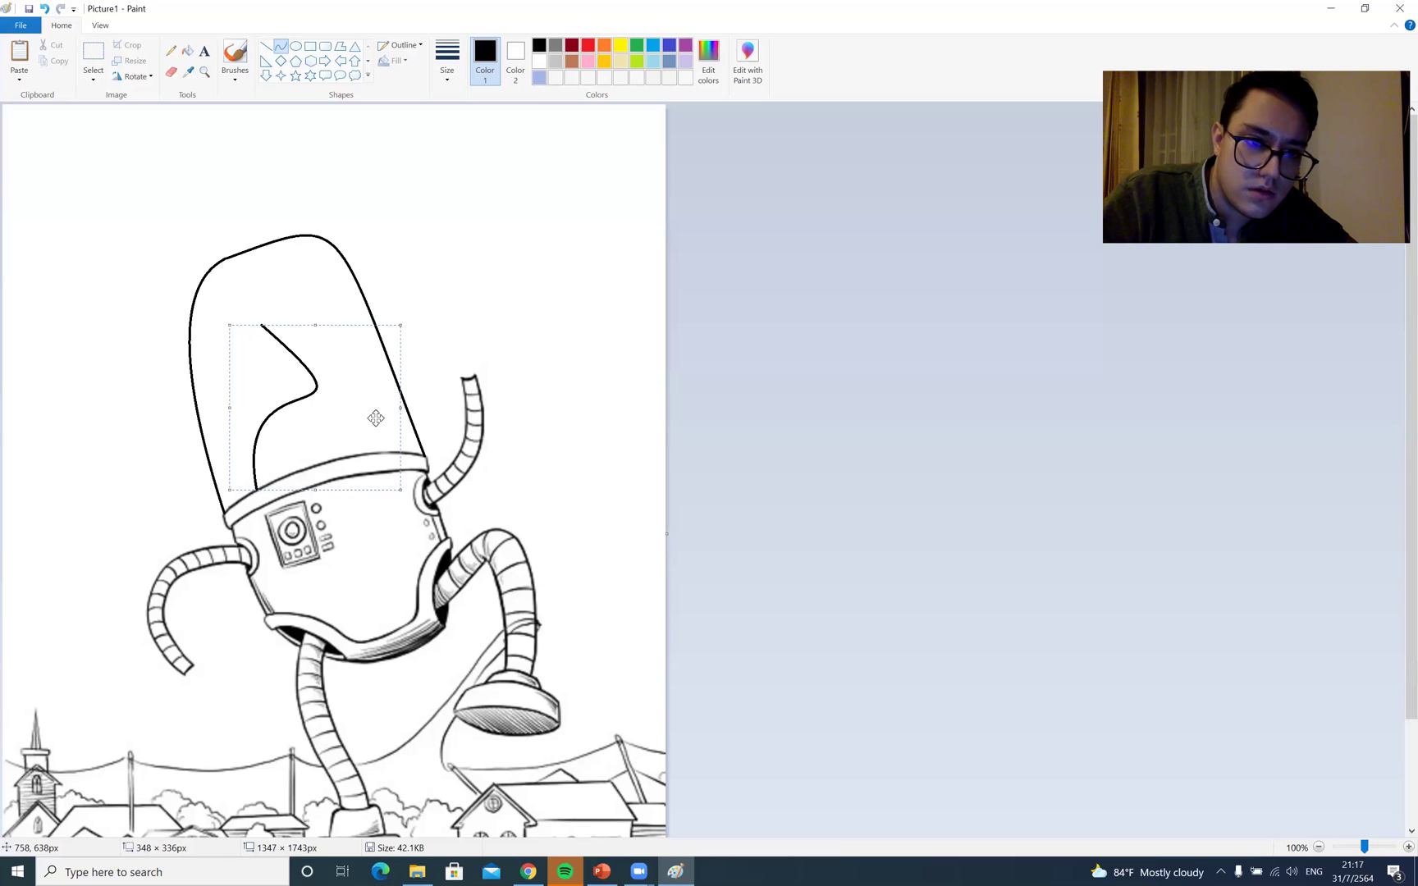
pyautogui.hotkey('ctrl', 'z')
# Draw two black curves rising from the robot's rim inside the dome, forming a figure that narrows to two nearby tips
pyautogui.moveTo(256, 489)
pyautogui.mouseDown()
pyautogui.moveTo(244, 328)
pyautogui.moveTo(257, 326)
pyautogui.moveTo(214, 365)
pyautogui.mouseUp()
pyautogui.click(342, 370)
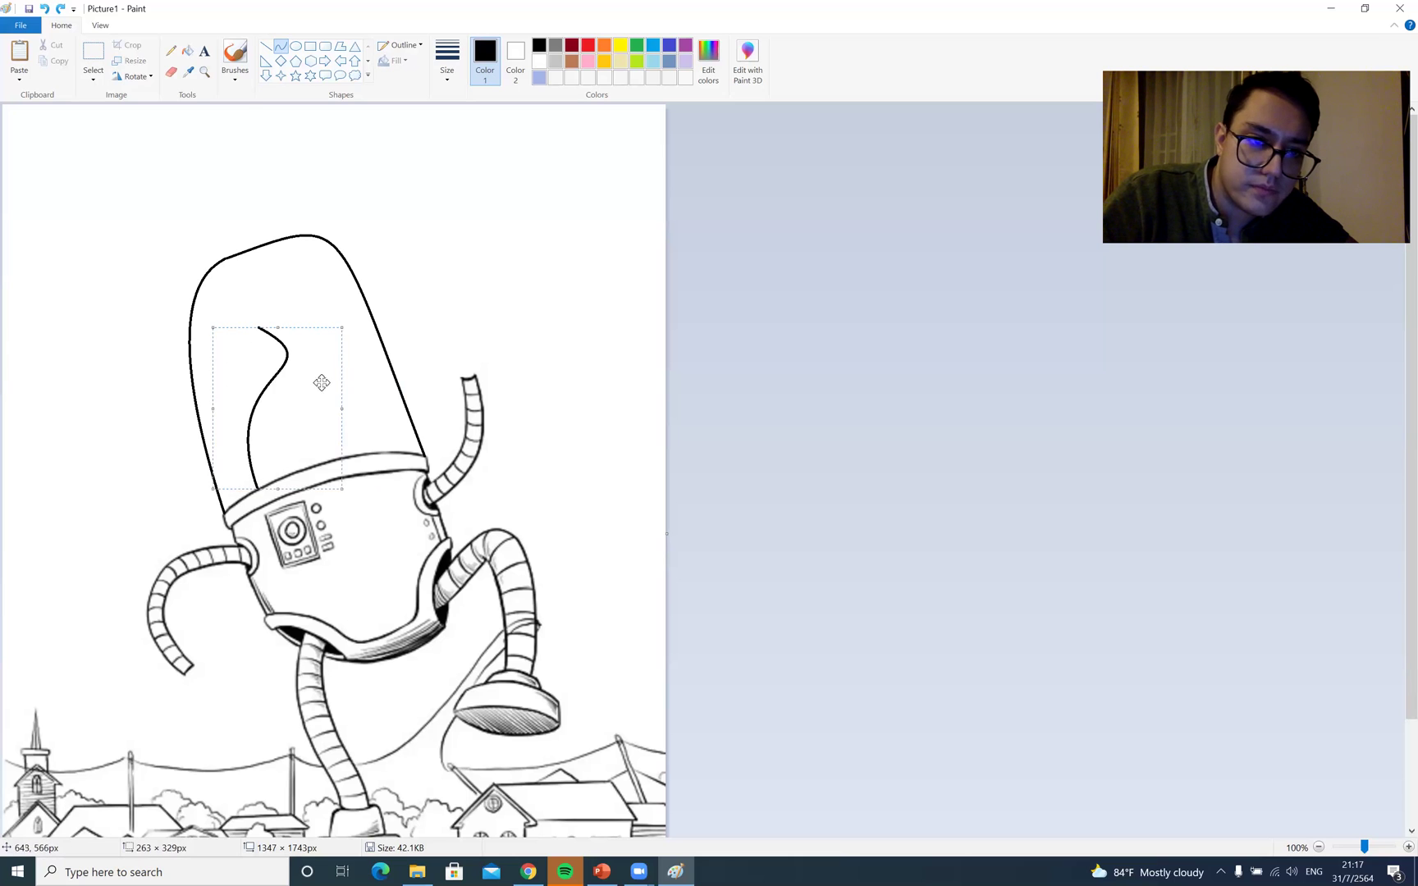
pyautogui.moveTo(403, 451); pyautogui.dragTo(349, 432)
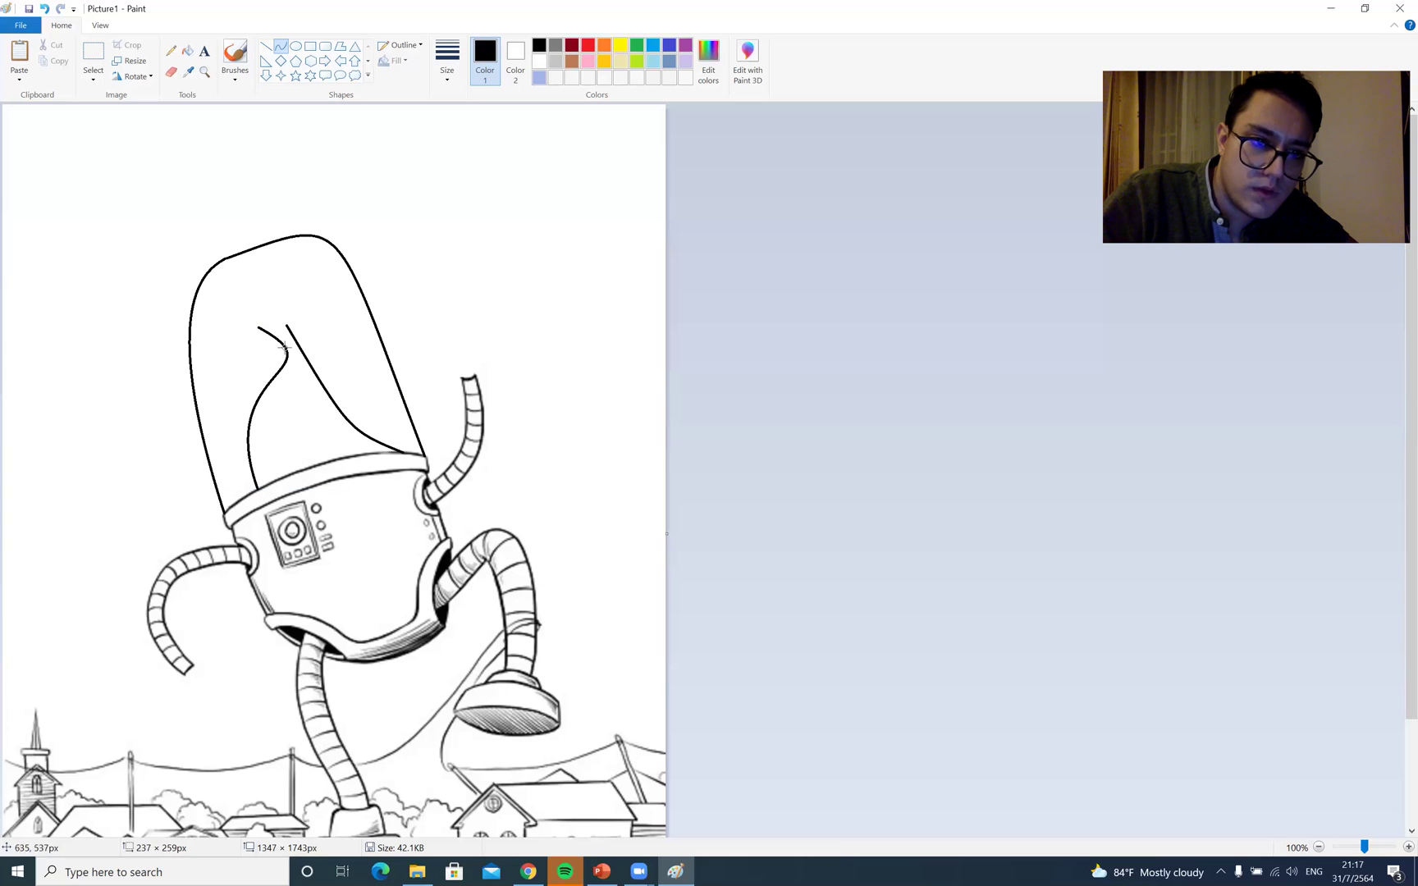
# Close the figure's open top with a thin, flat right triangle between the two curve tips
pyautogui.click(265, 60)
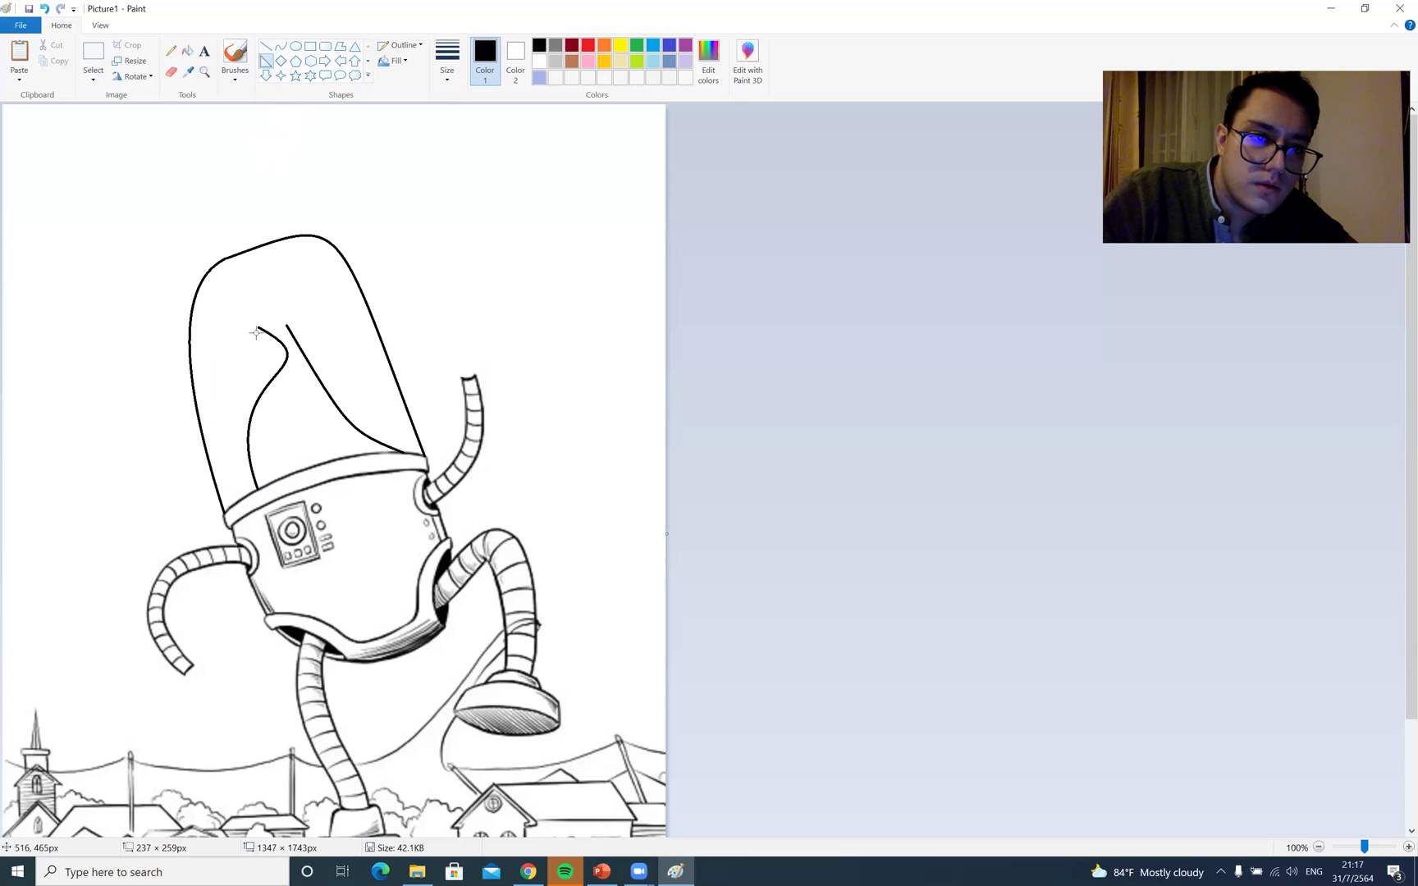
pyautogui.moveTo(258, 329); pyautogui.dragTo(288, 327)
pyautogui.click(773, 189)
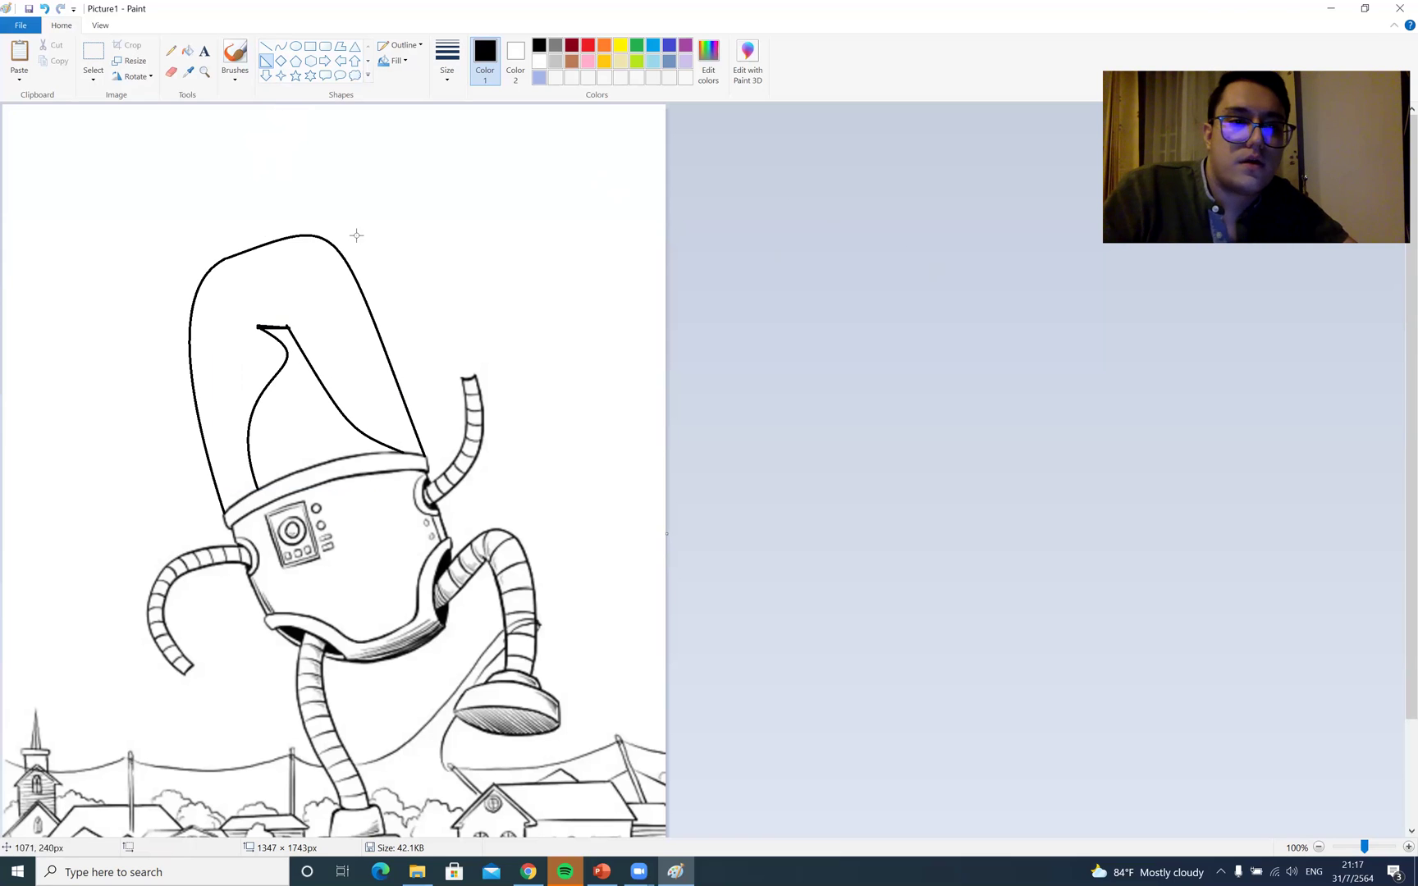
# Draw a black circular eye about 54 × 54 px inside the figure, with a pupil ellipse about 26 × 16 px at its centre
pyautogui.click(639, 45)
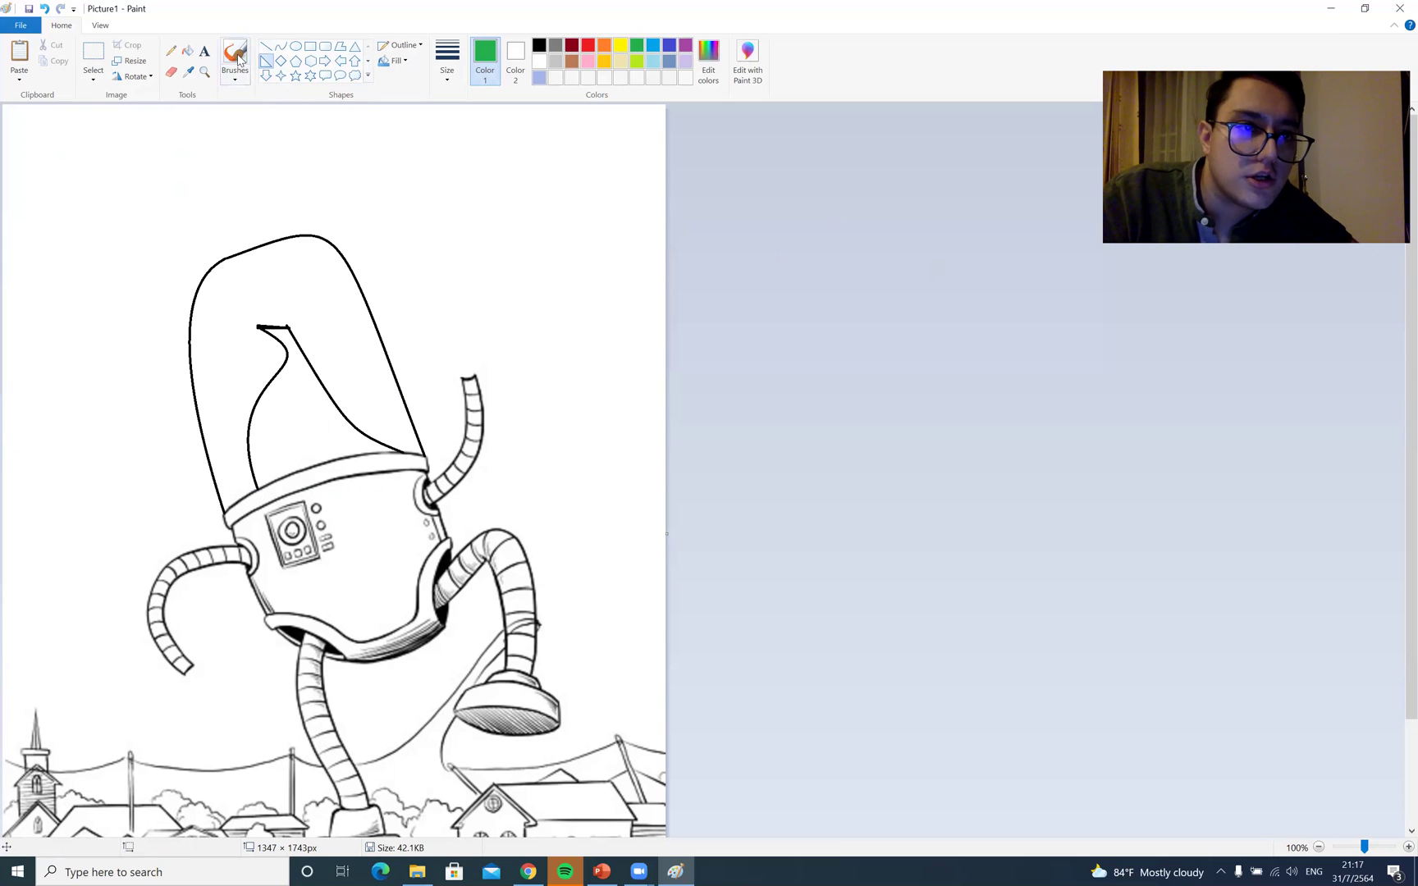
pyautogui.click(188, 51)
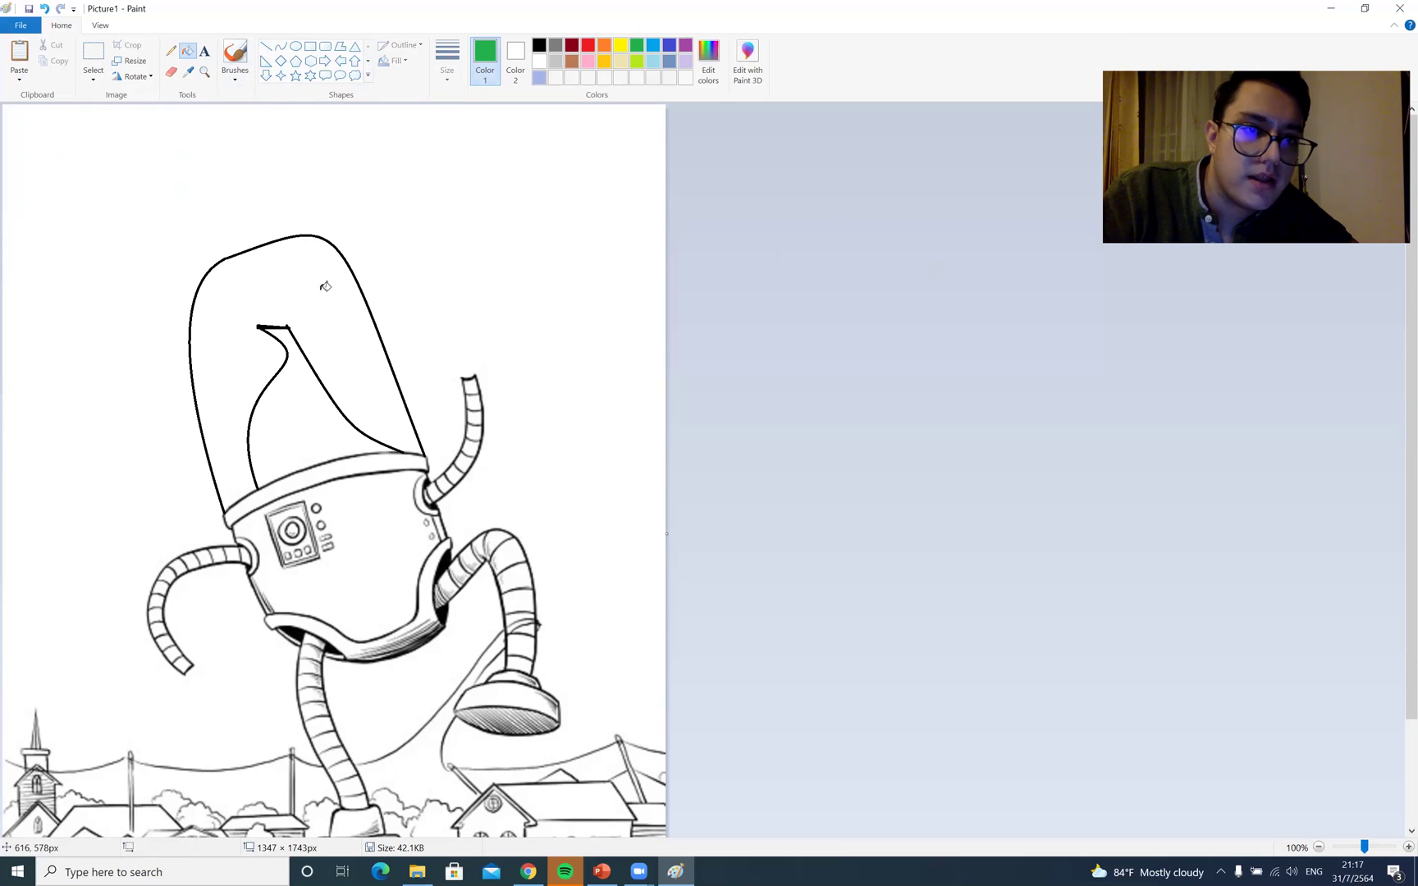
pyautogui.click(295, 46)
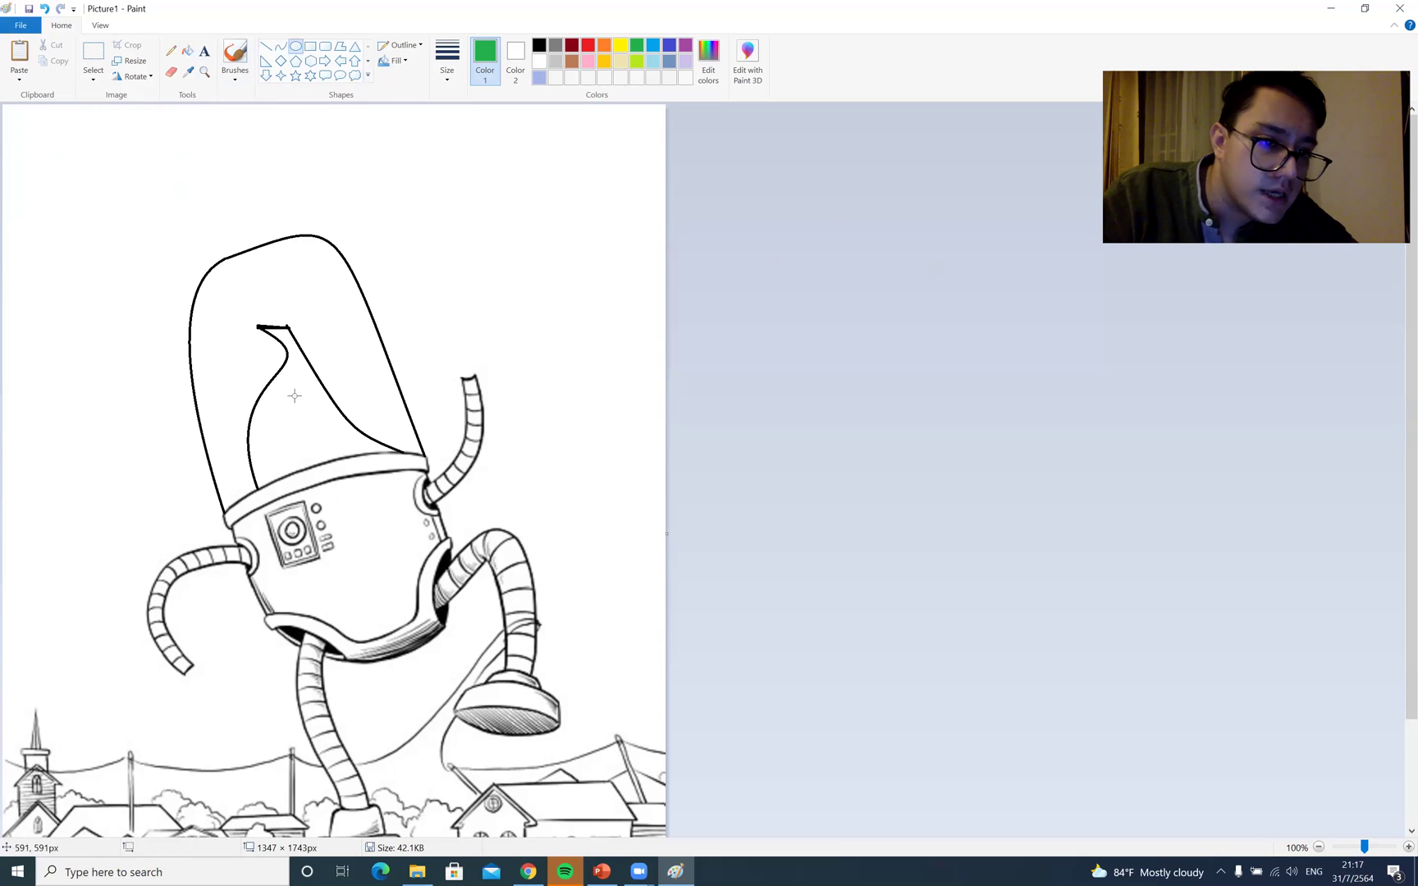
pyautogui.moveTo(305, 403); pyautogui.dragTo(277, 431)
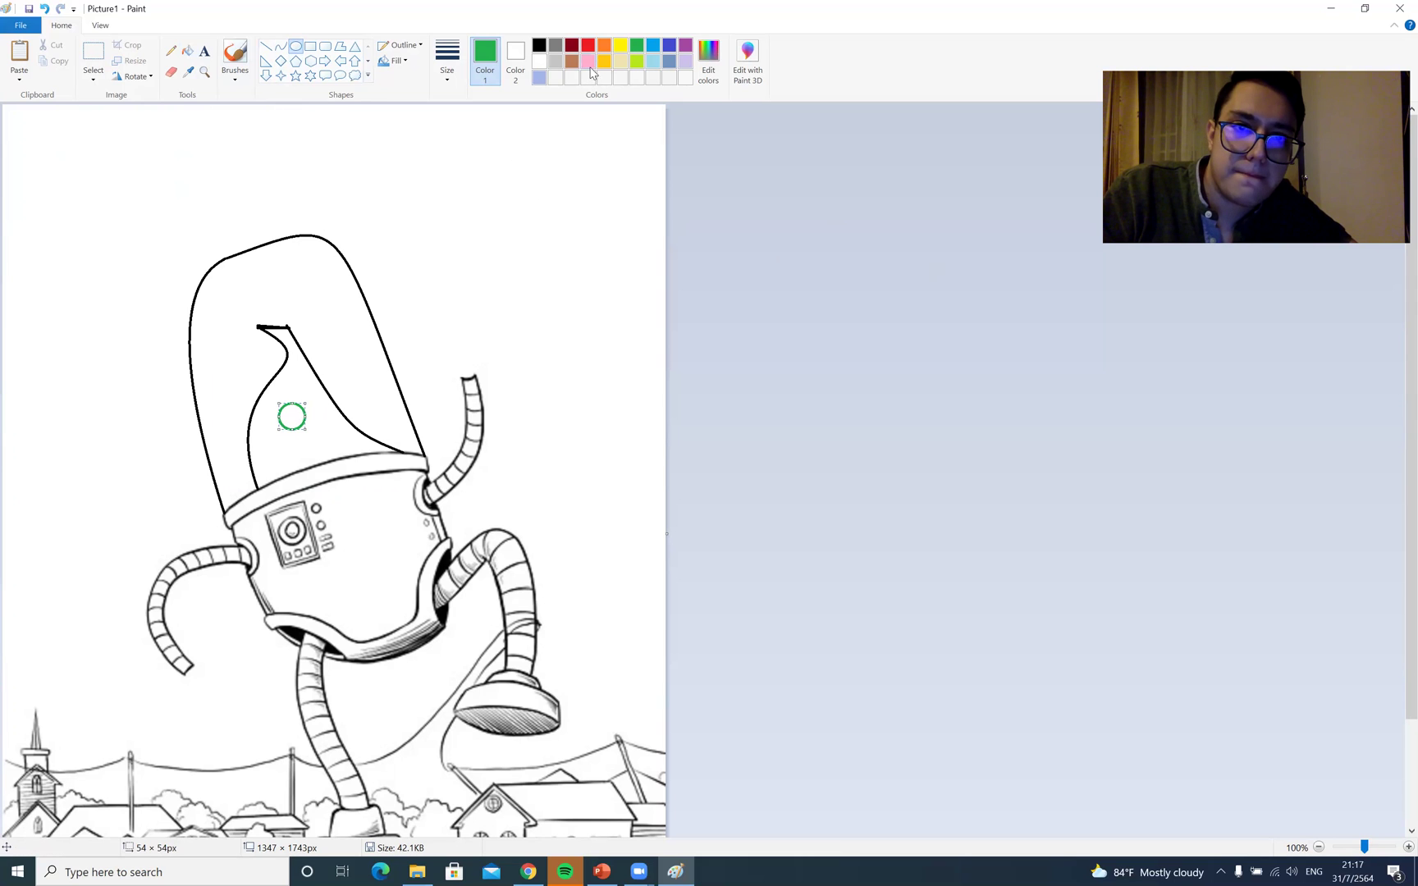
pyautogui.click(539, 46)
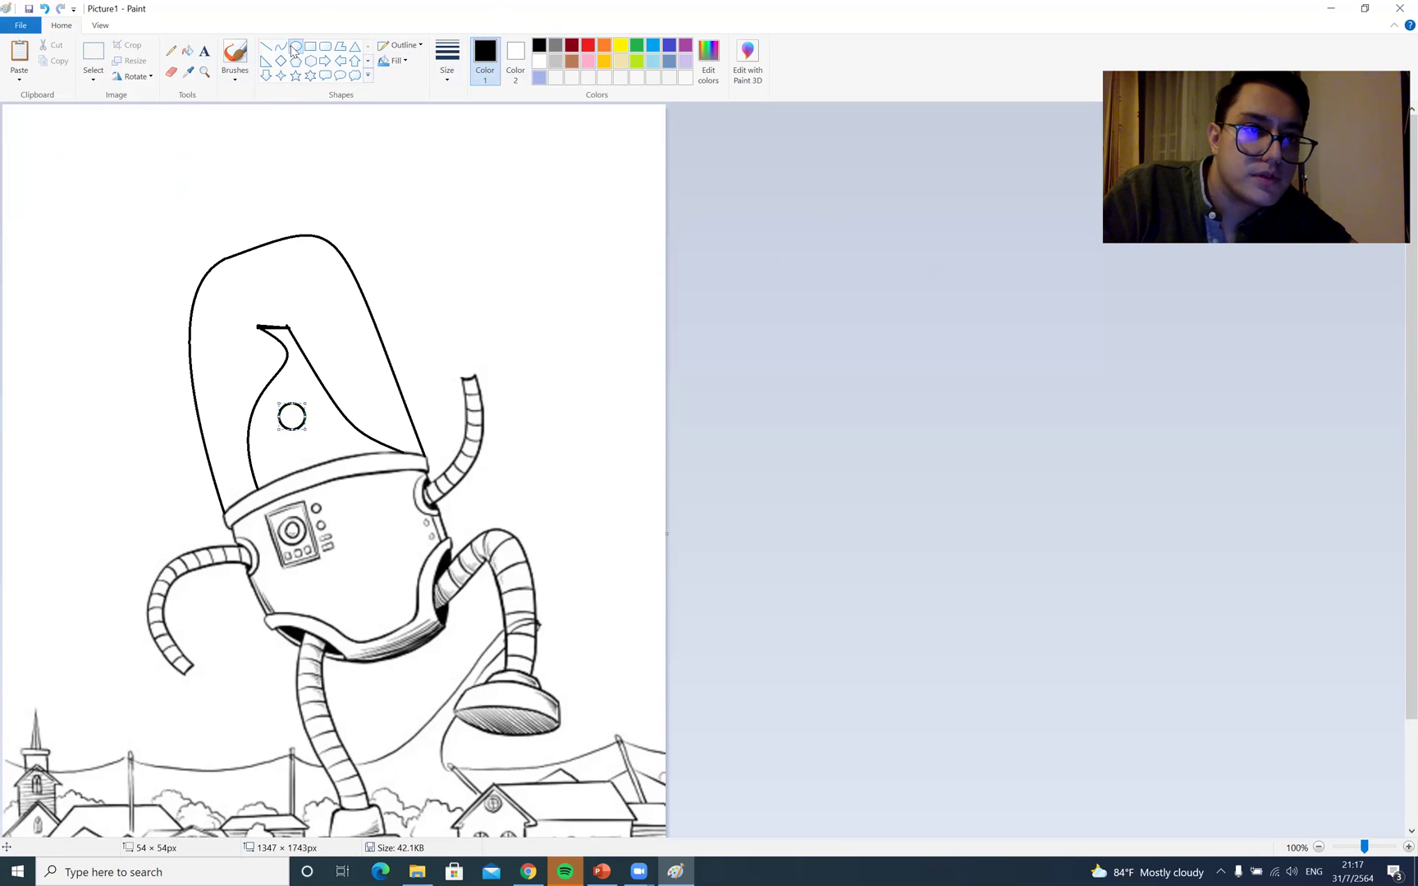
pyautogui.click(535, 346)
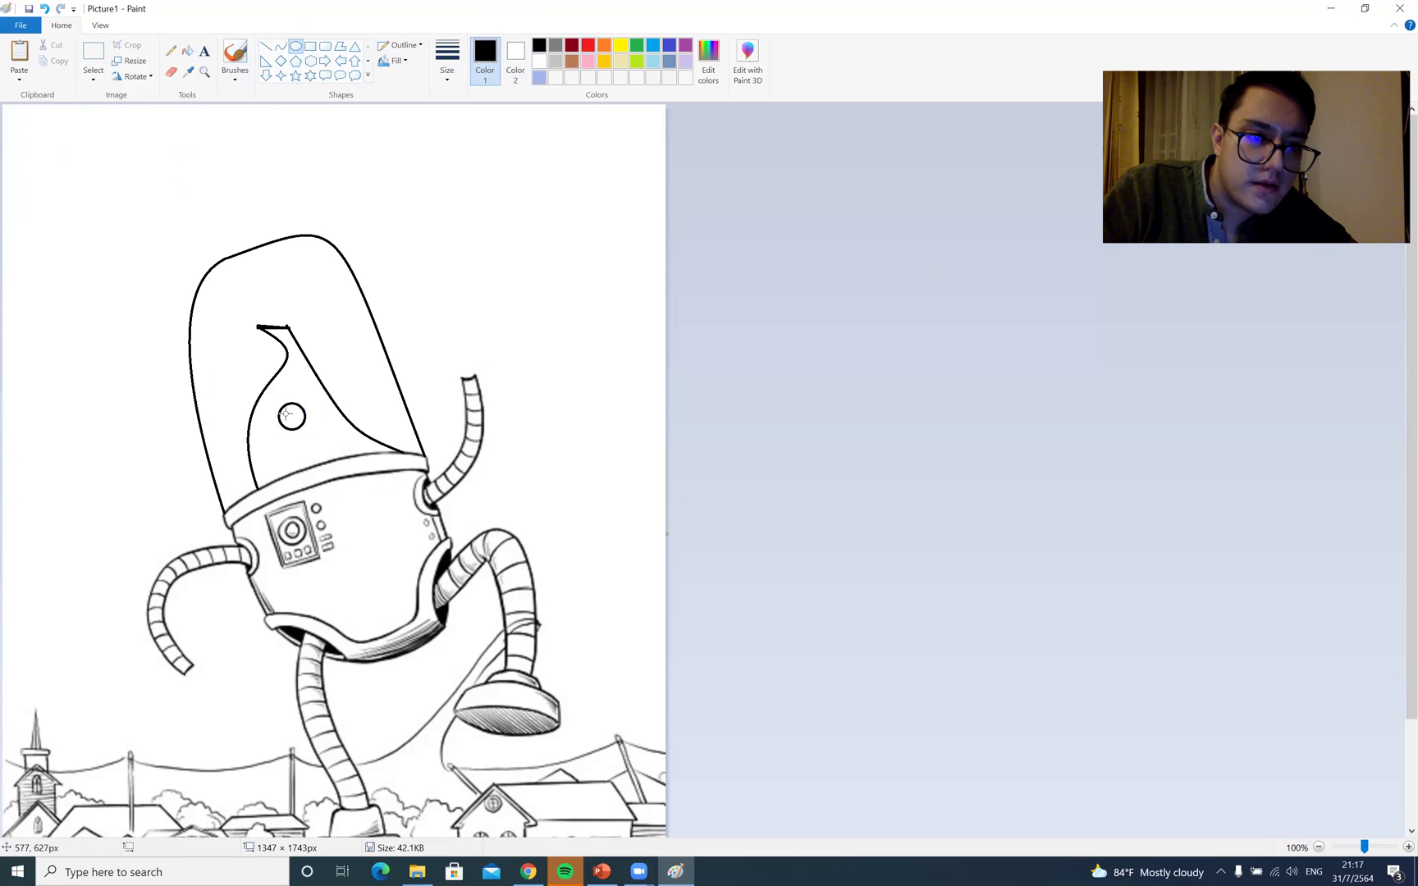
pyautogui.moveTo(287, 416); pyautogui.dragTo(297, 420)
pyautogui.moveTo(295, 422); pyautogui.dragTo(297, 419)
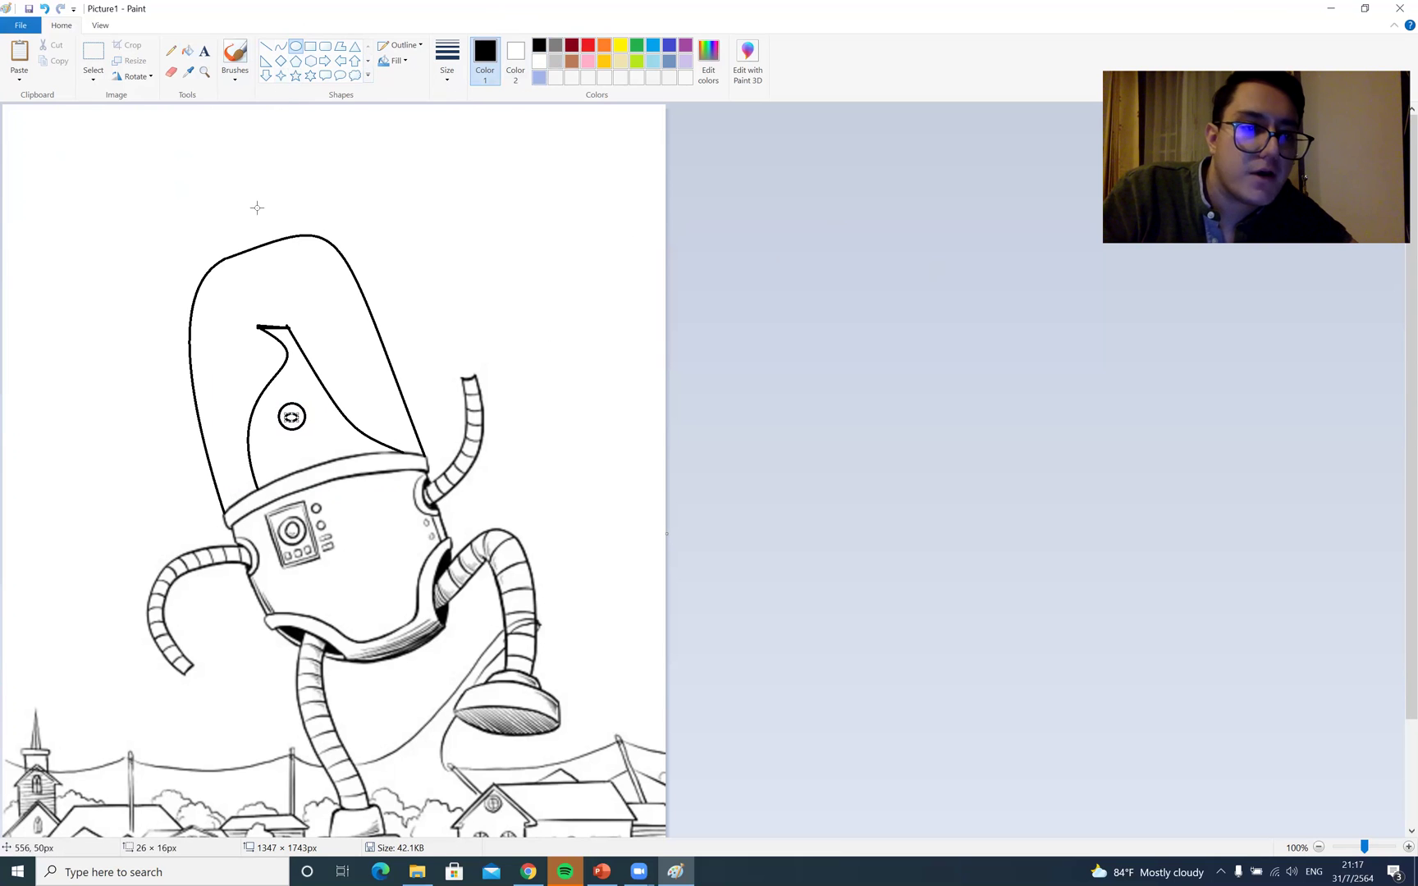
# Fill the figure's body around the eye with green
pyautogui.click(192, 54)
pyautogui.click(637, 45)
pyautogui.click(326, 449)
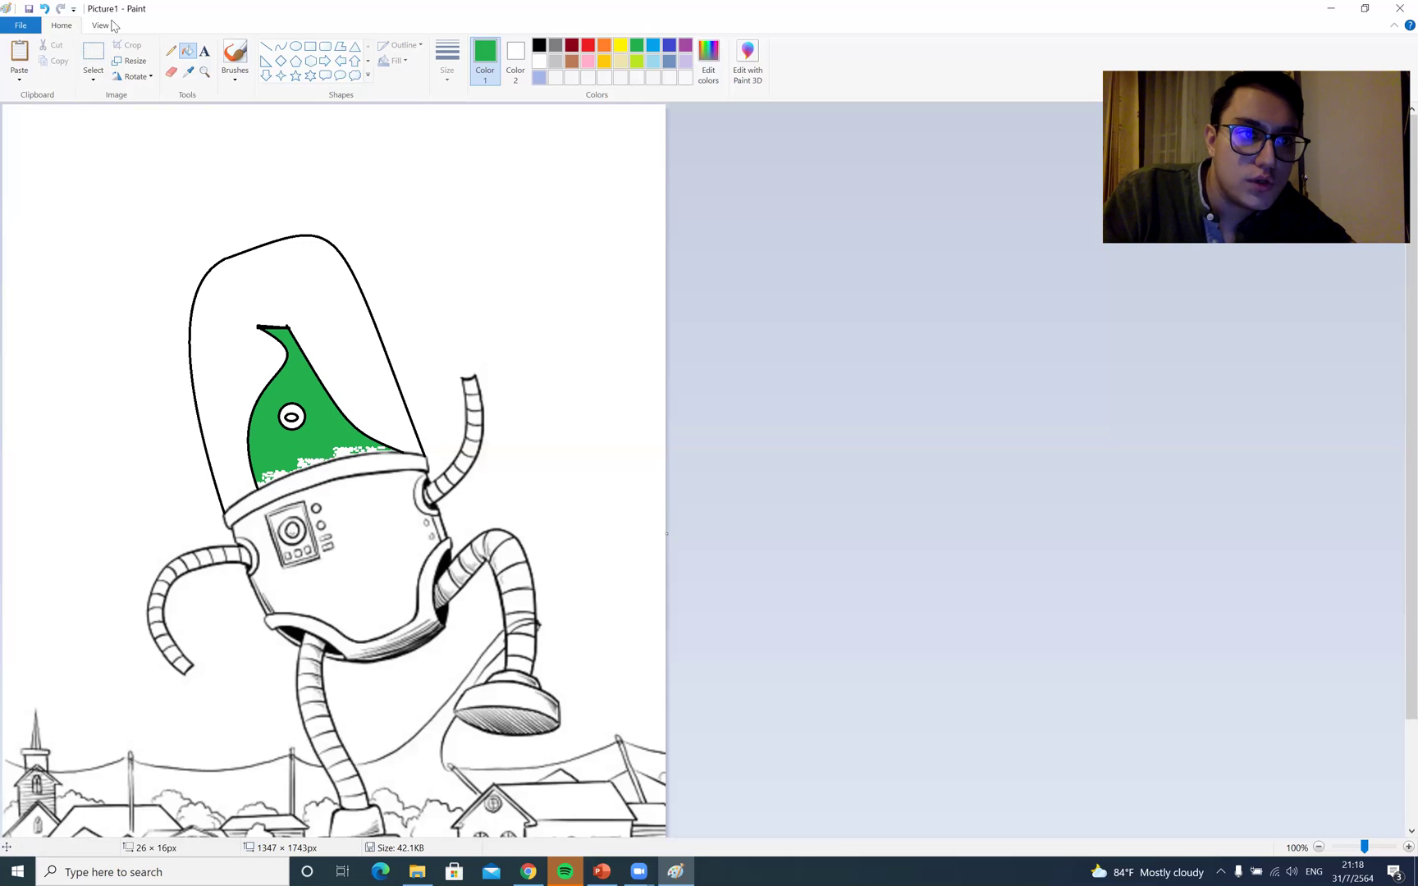
# Brush green over the unfilled white patches along the figure's base, just above the robot's rim
pyautogui.click(237, 72)
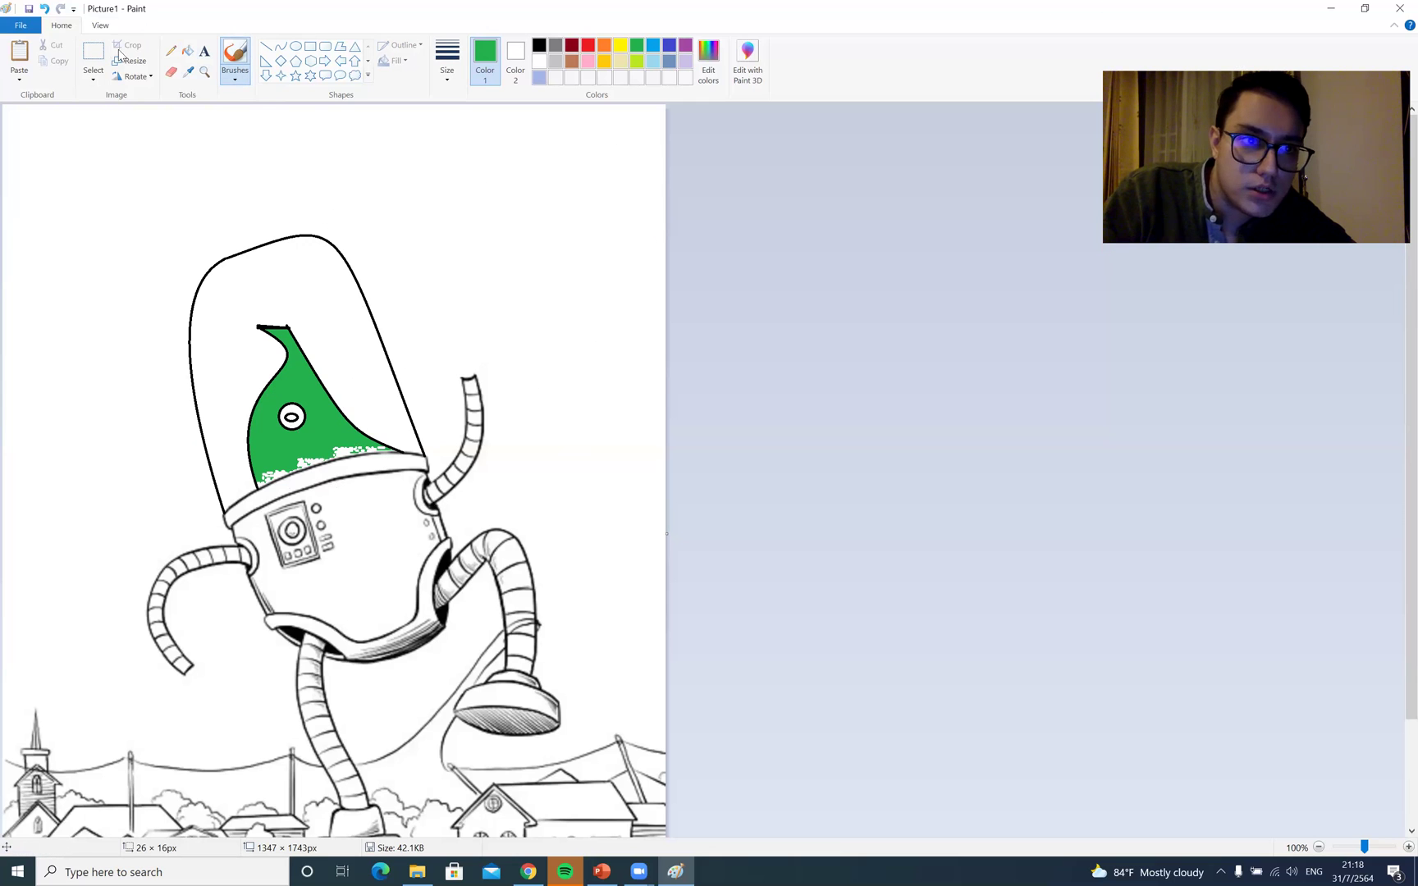
pyautogui.click(236, 80)
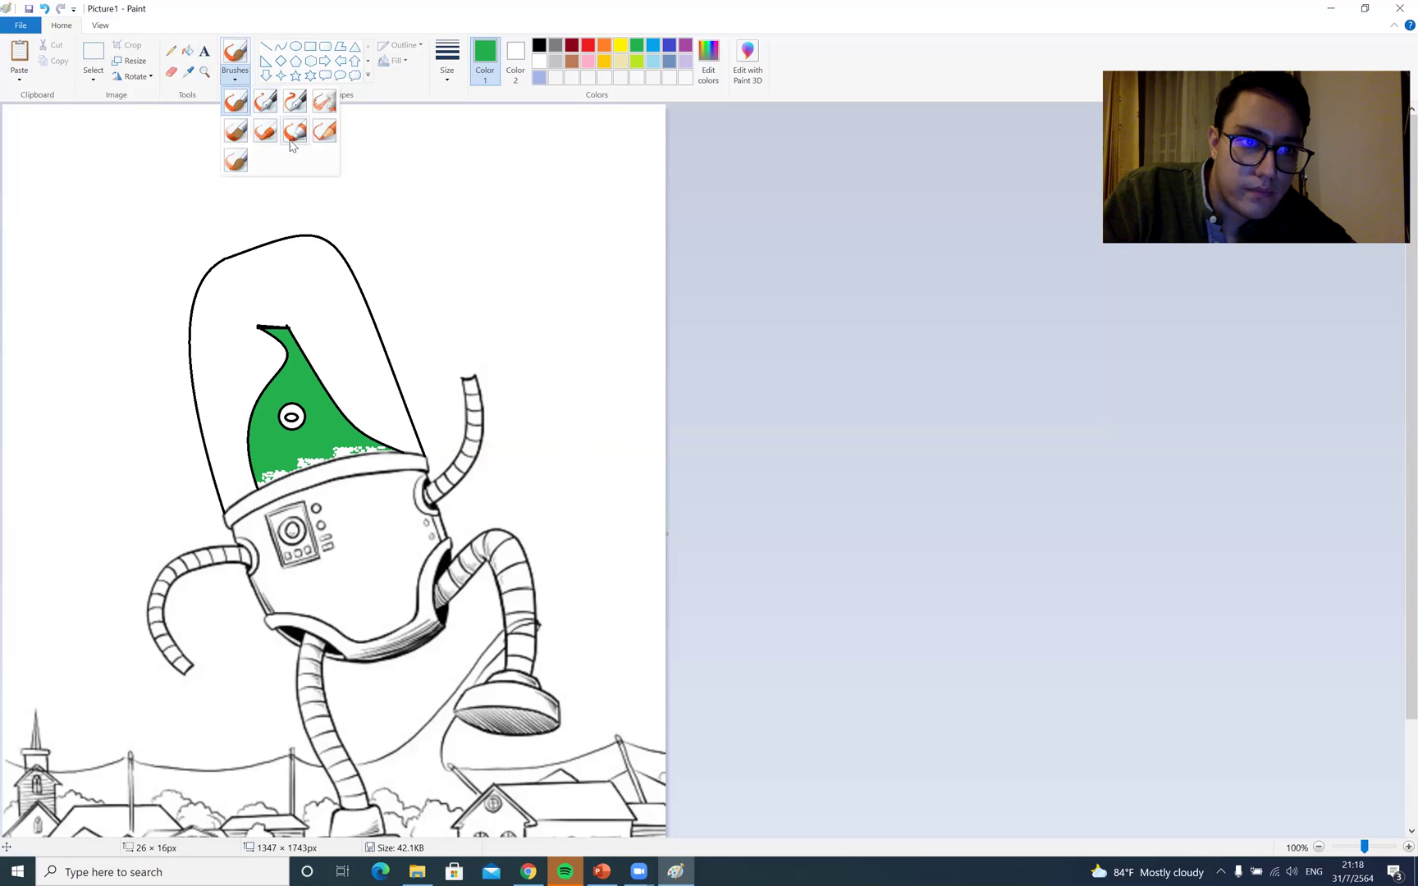
pyautogui.click(324, 131)
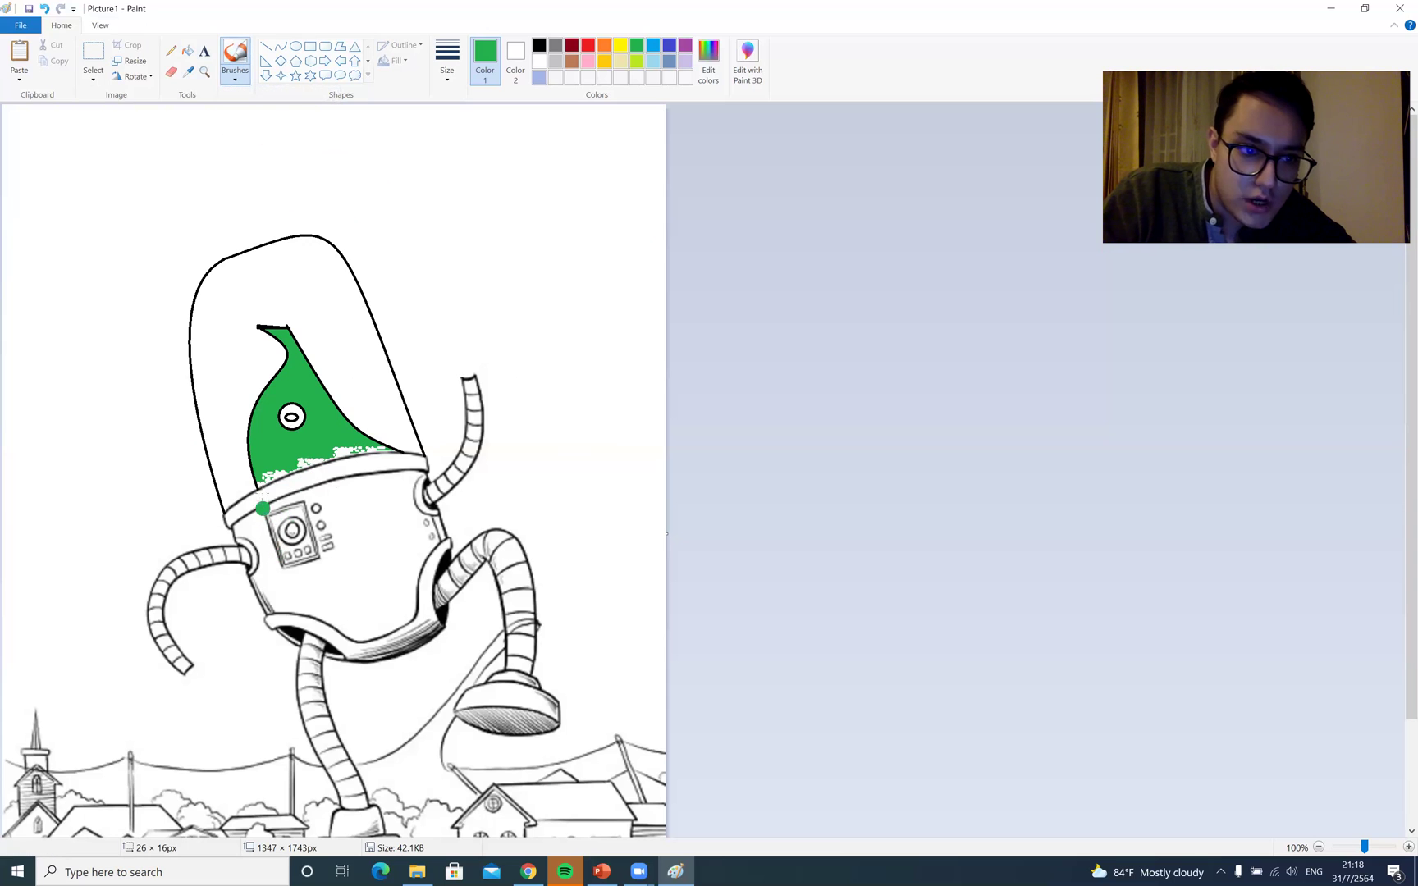
pyautogui.moveTo(259, 484); pyautogui.dragTo(279, 472)
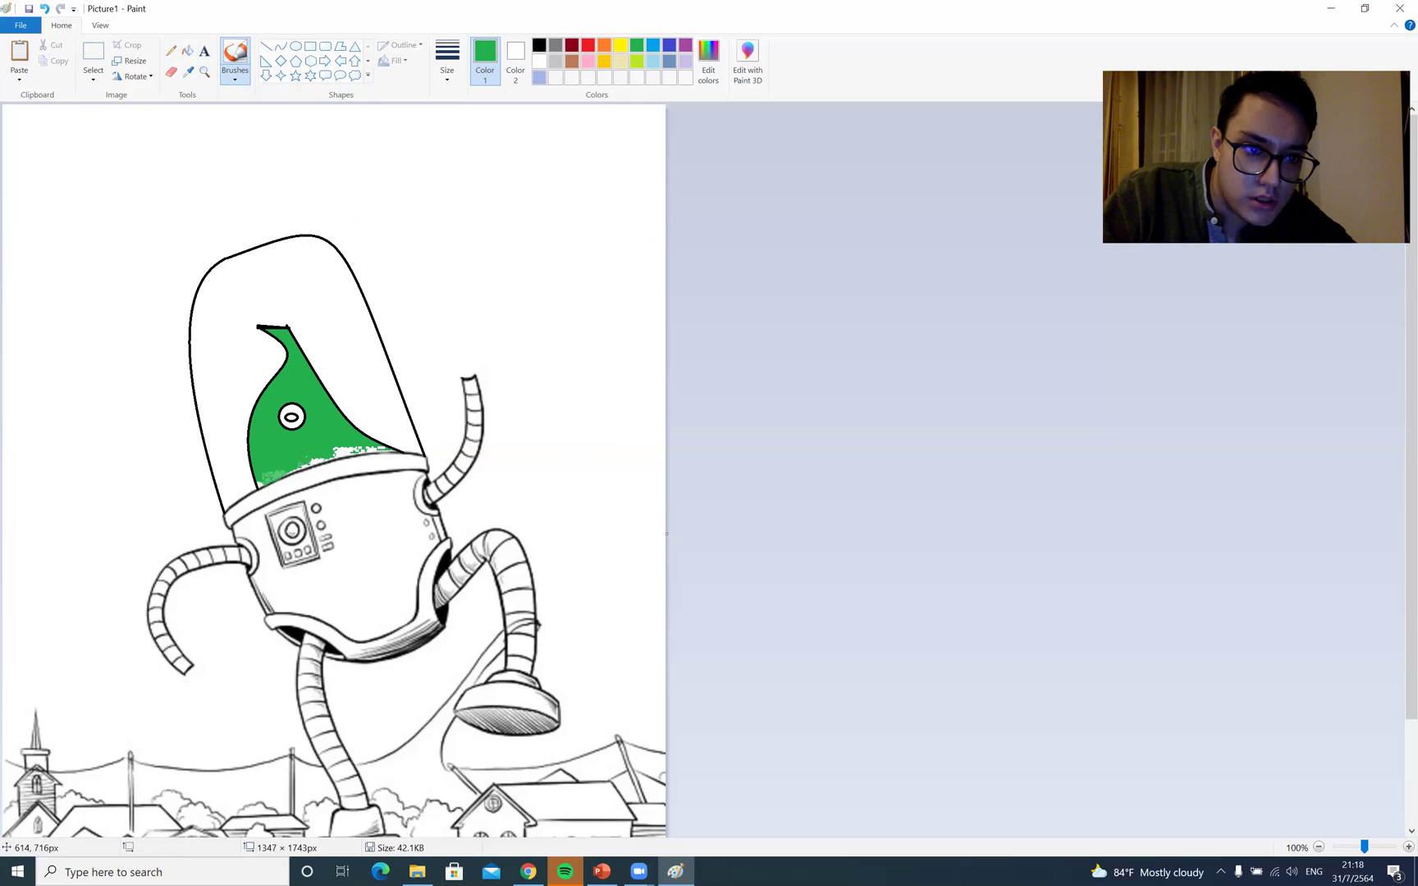
pyautogui.moveTo(341, 450)
pyautogui.mouseDown()
pyautogui.moveTo(385, 444)
pyautogui.moveTo(373, 449)
pyautogui.mouseUp()
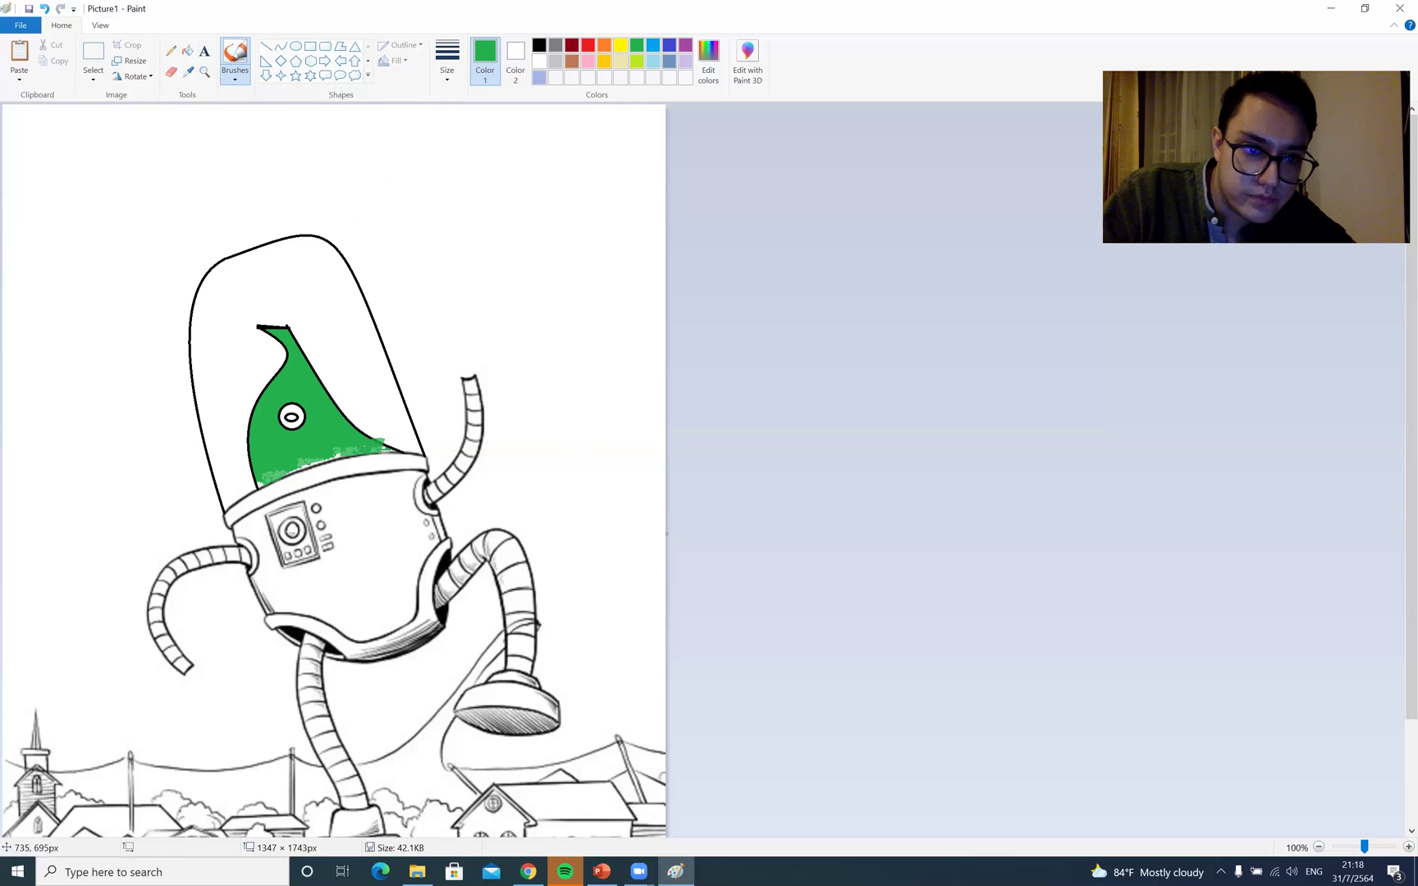
pyautogui.moveTo(293, 470); pyautogui.dragTo(268, 479)
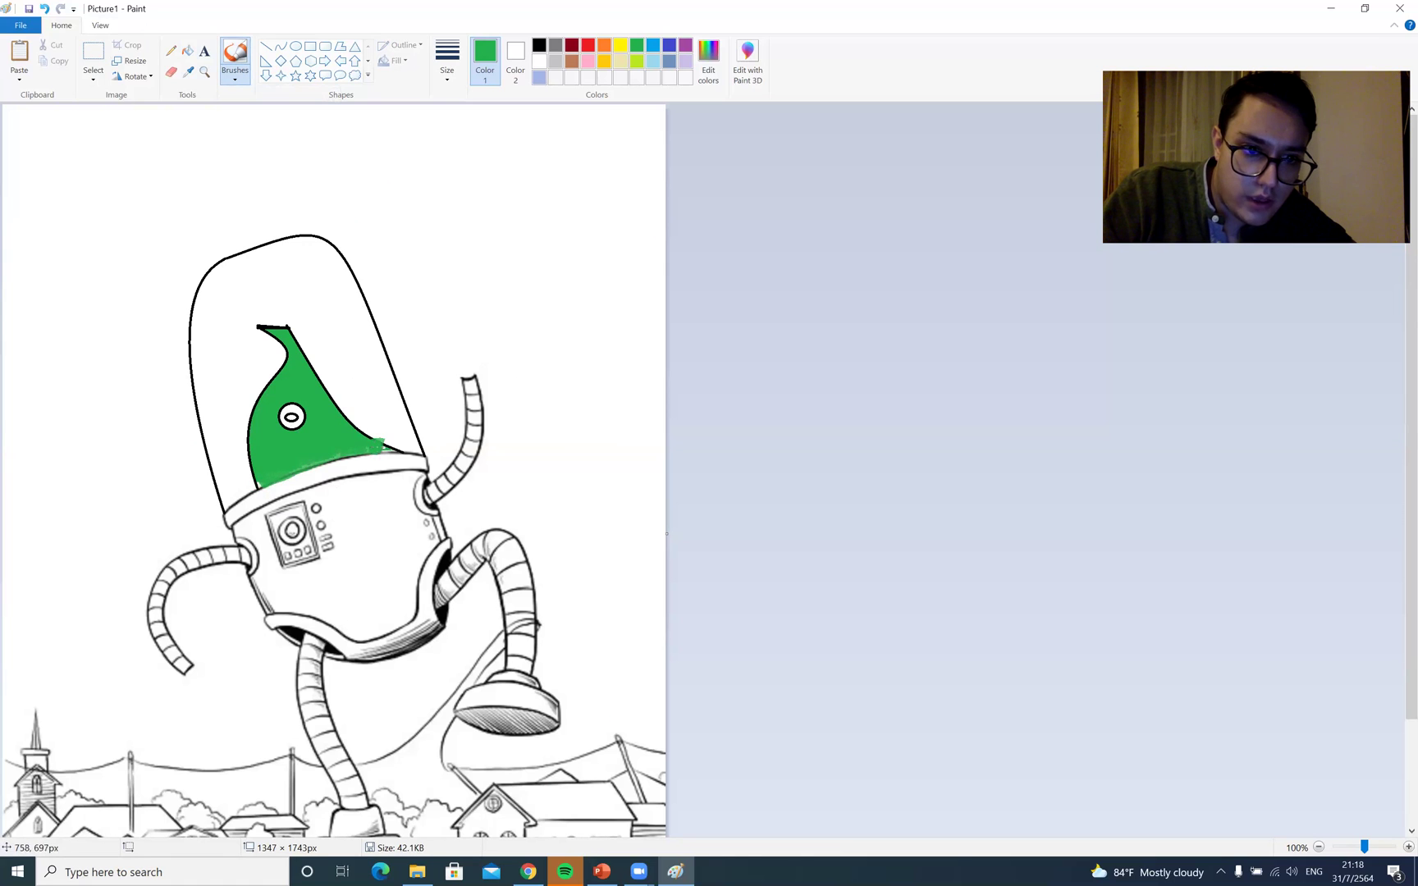
pyautogui.moveTo(388, 449); pyautogui.dragTo(300, 470)
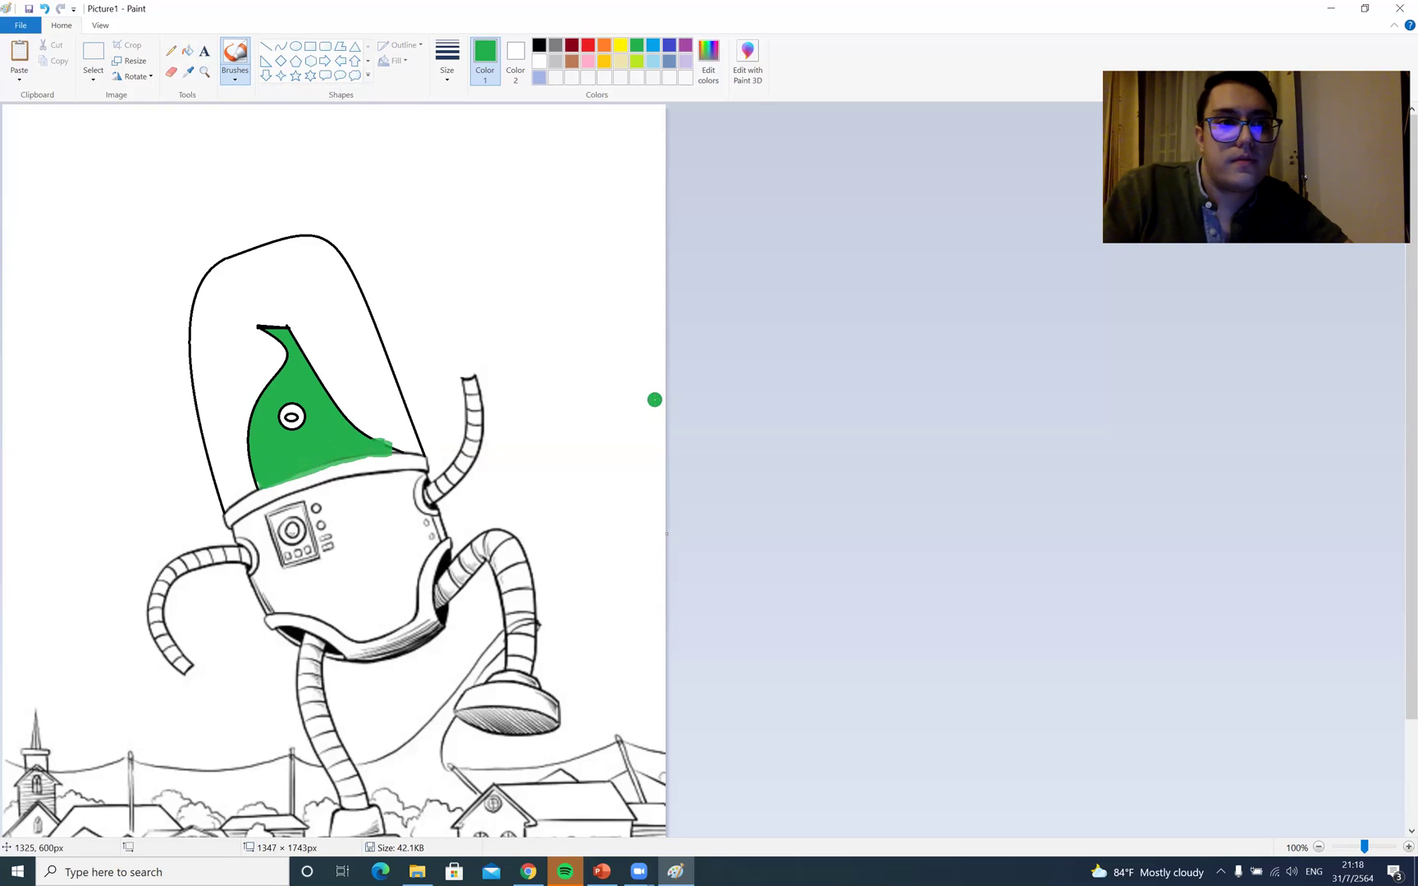
# Fill the pupil of the figure's eye with yellow
pyautogui.click(623, 45)
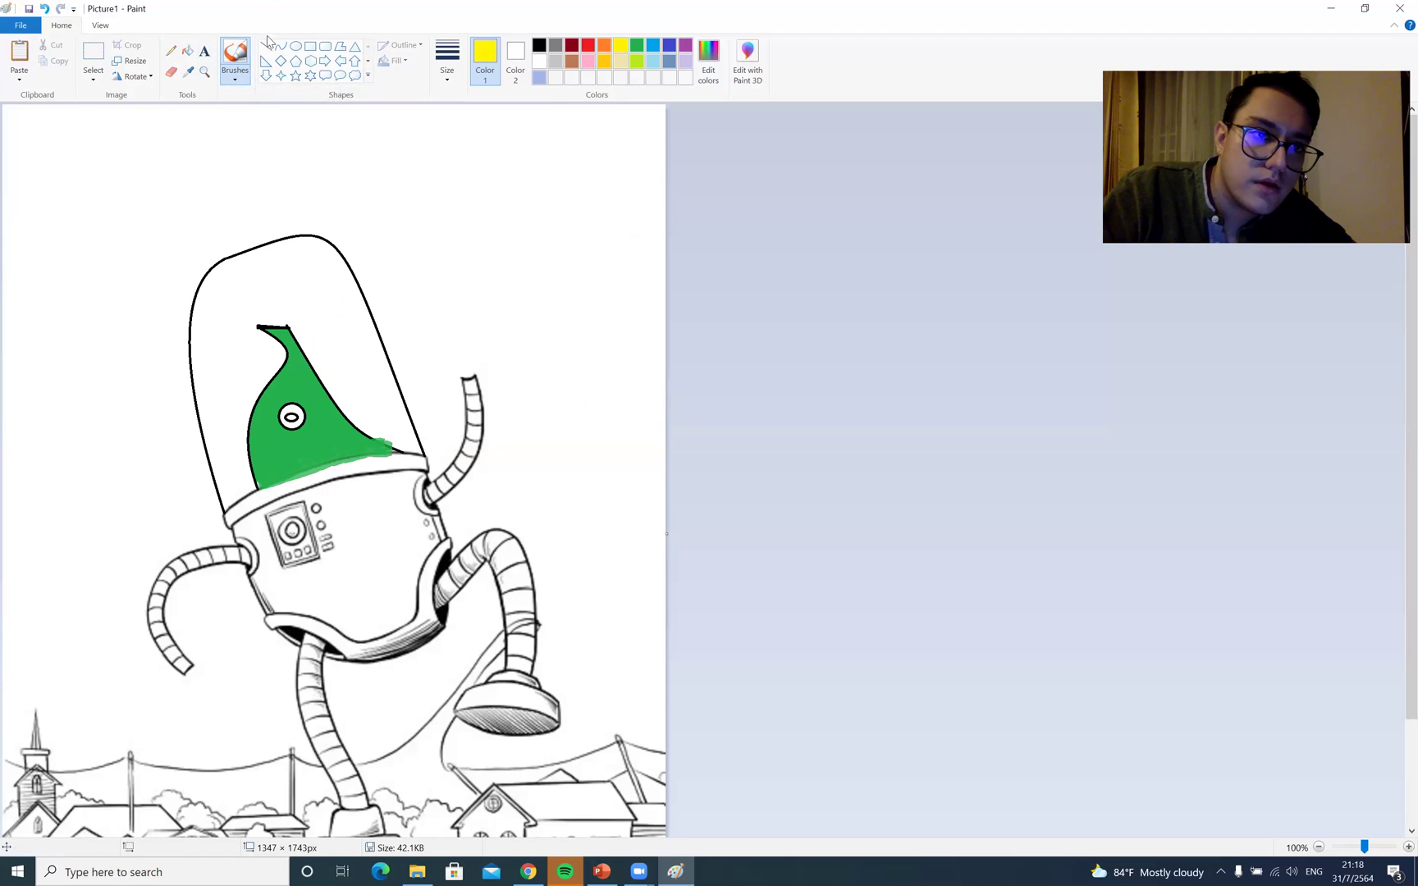
pyautogui.click(190, 53)
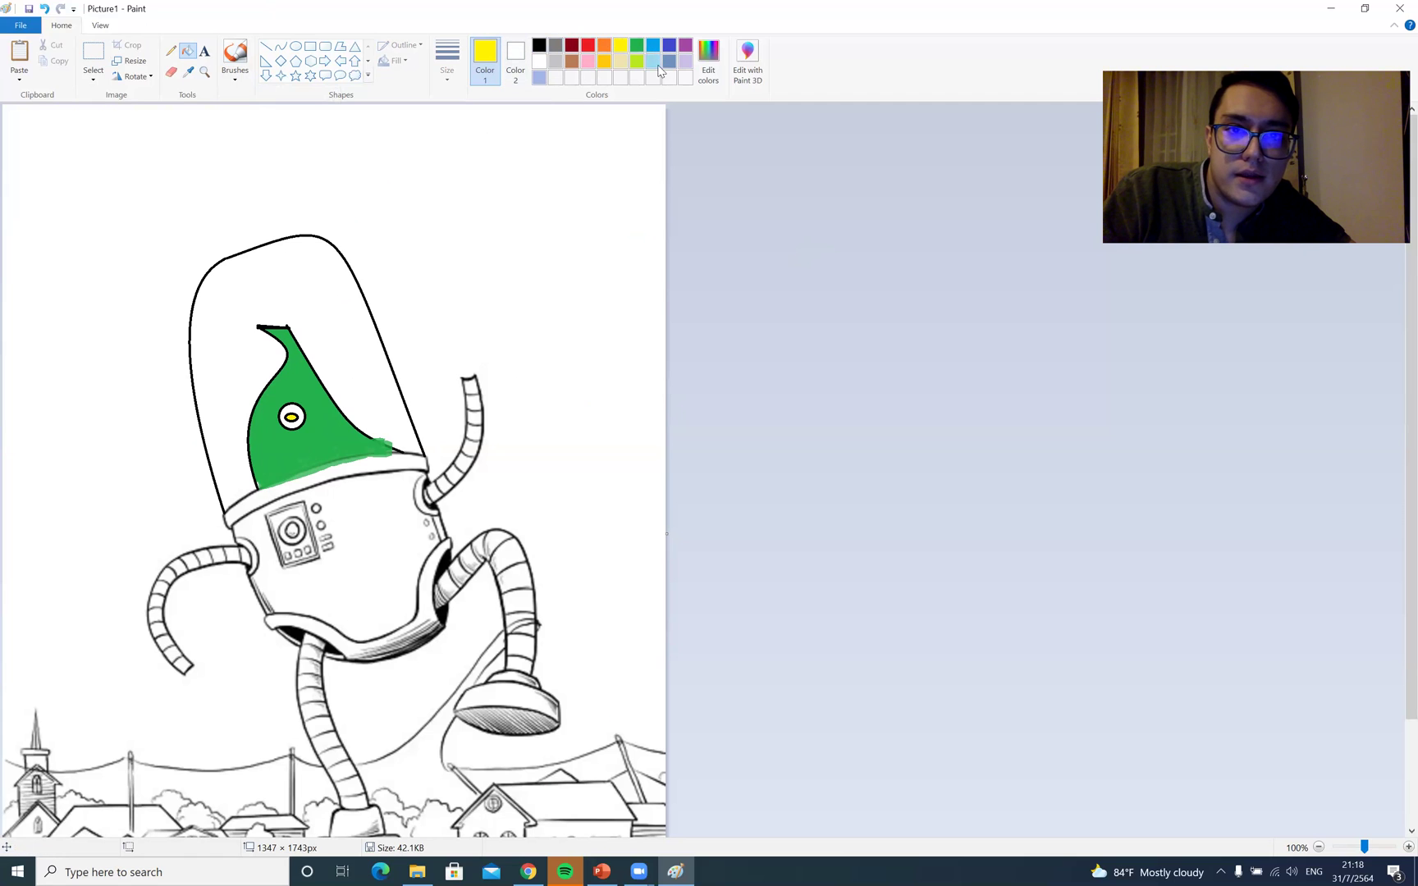
# Fill the robot's torso with dark grey, including the area beside its control panel
pyautogui.click(557, 62)
pyautogui.click(555, 47)
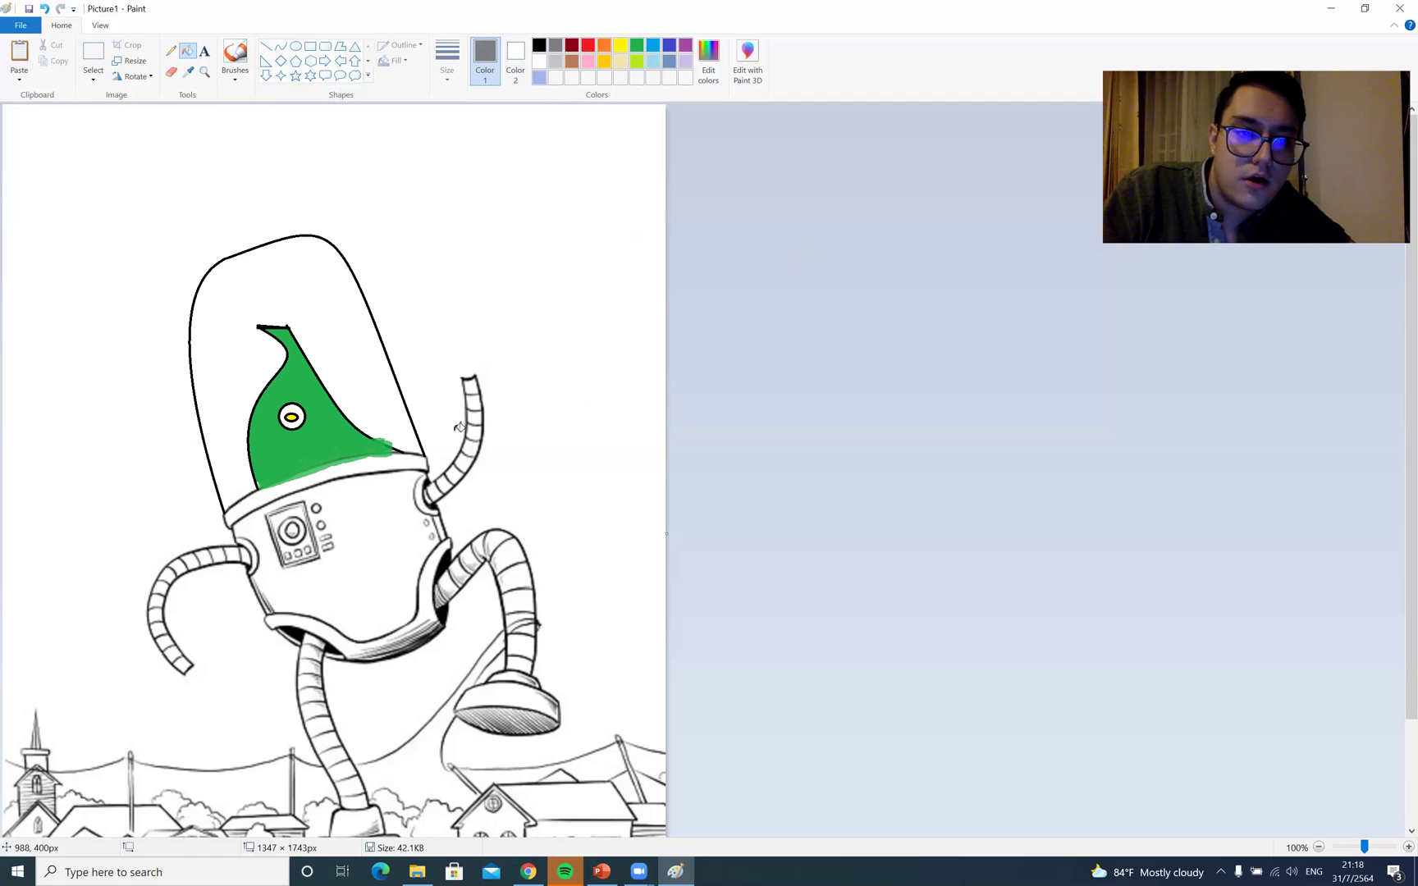
pyautogui.click(364, 534)
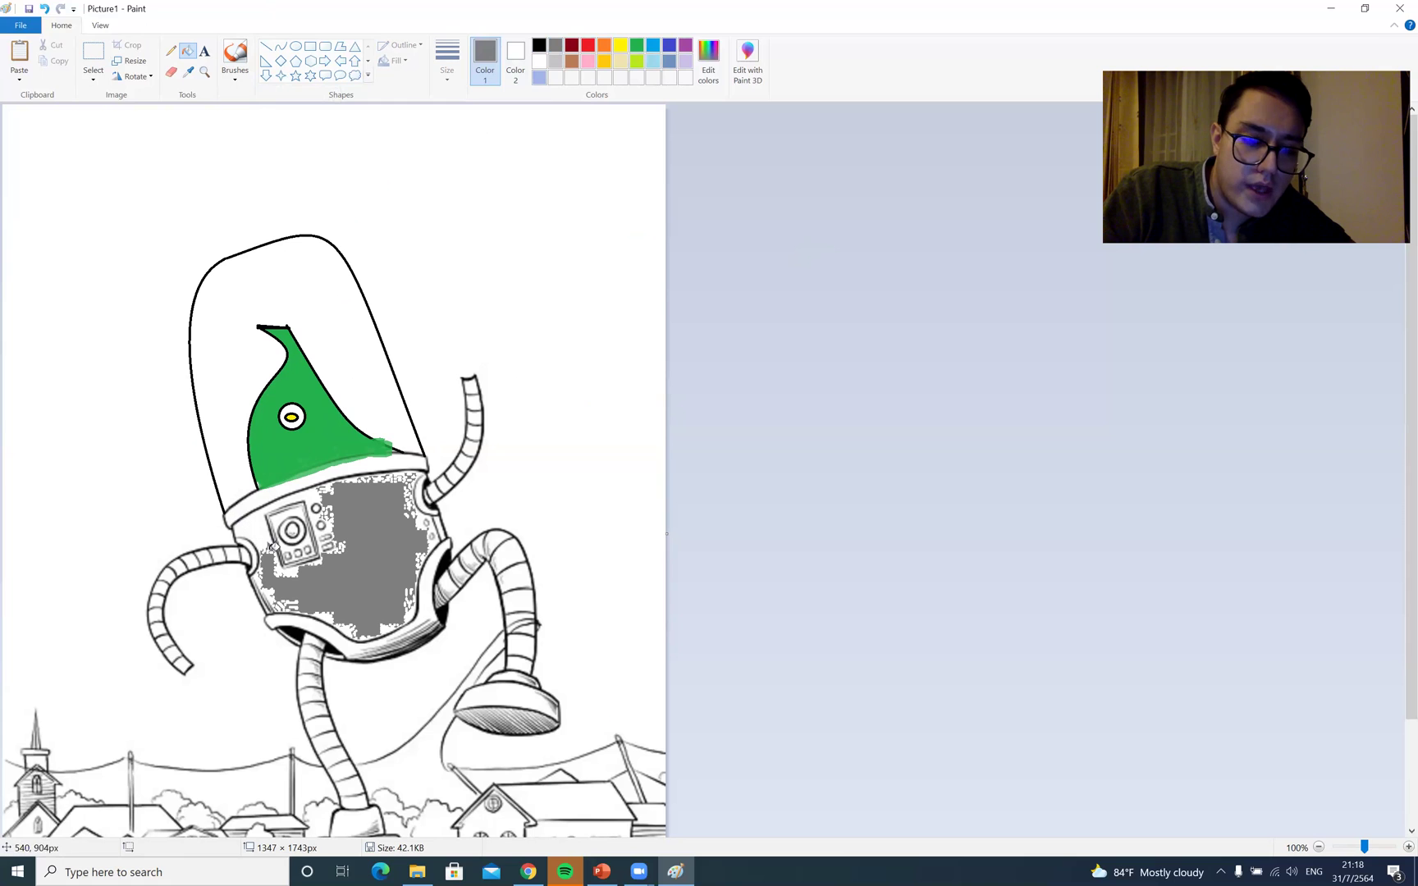
pyautogui.click(256, 532)
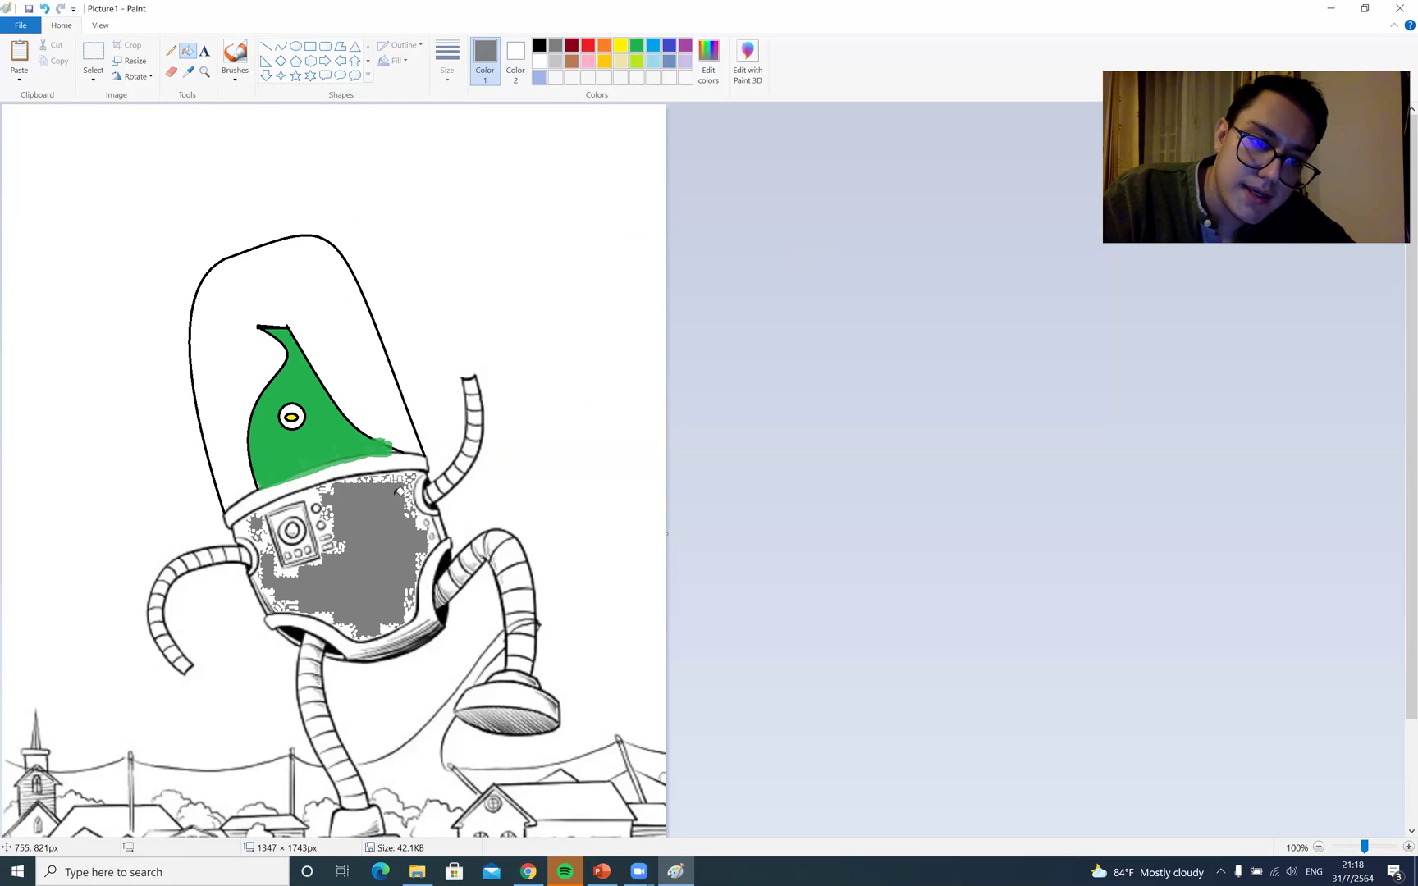
# Brush dark grey over the white gaps in the torso, below the rim, around the control panel and along both sides
pyautogui.click(234, 54)
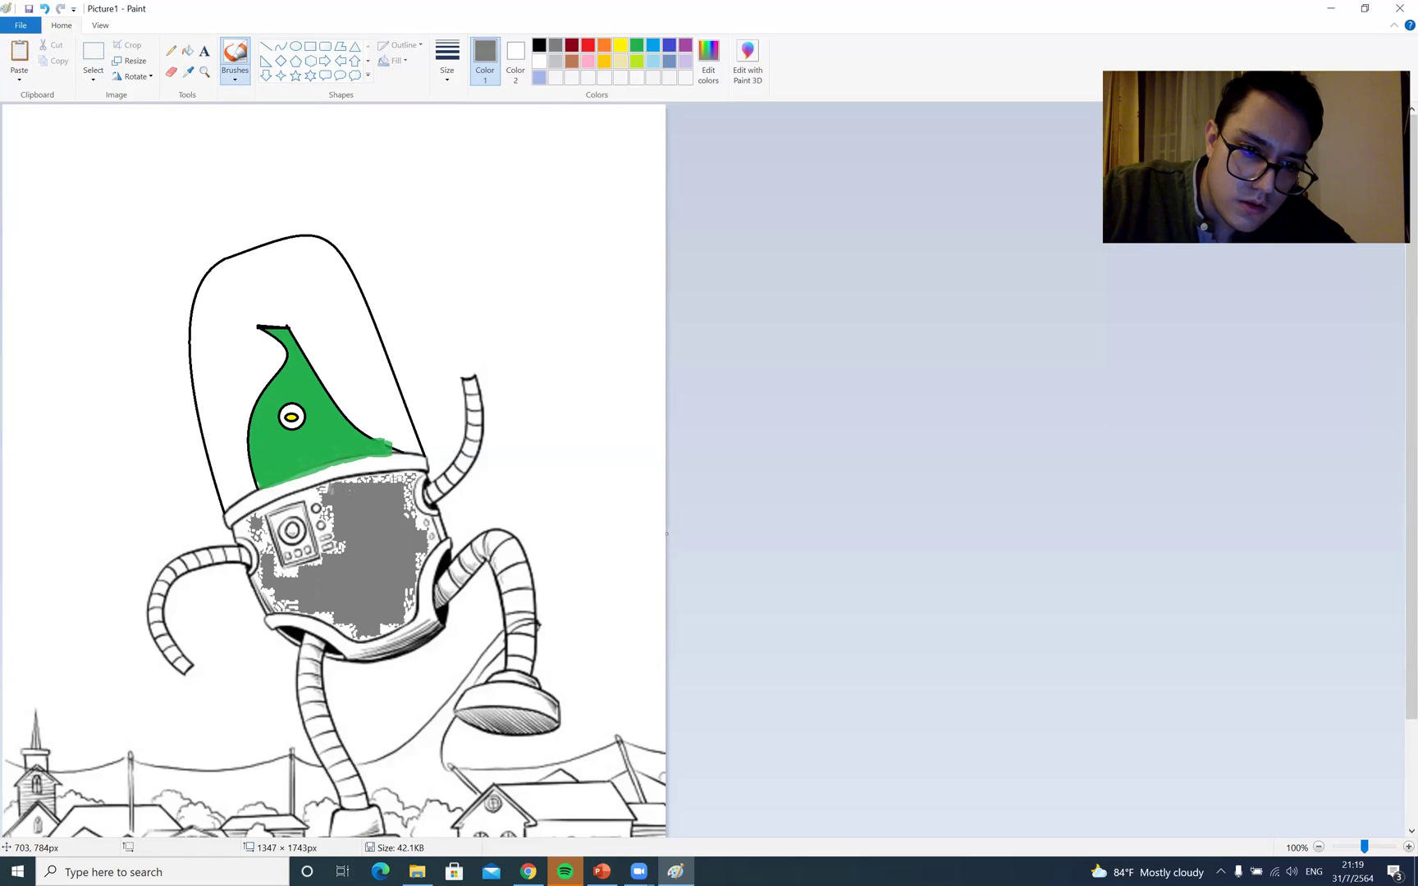
pyautogui.moveTo(381, 483)
pyautogui.mouseDown()
pyautogui.moveTo(408, 481)
pyautogui.moveTo(277, 490)
pyautogui.moveTo(232, 534)
pyautogui.moveTo(257, 521)
pyautogui.mouseUp()
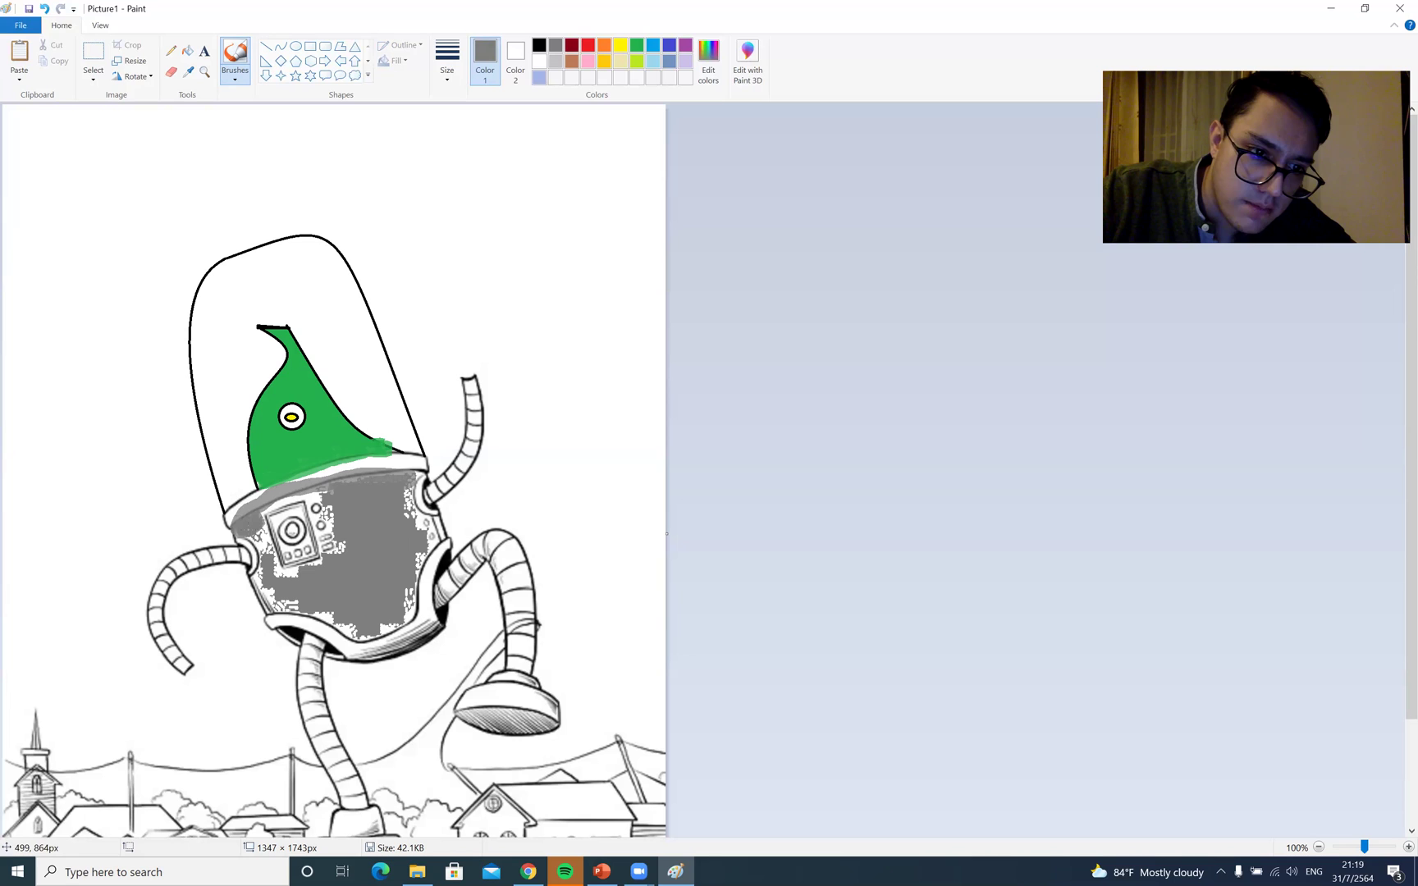
pyautogui.moveTo(258, 533); pyautogui.dragTo(277, 608)
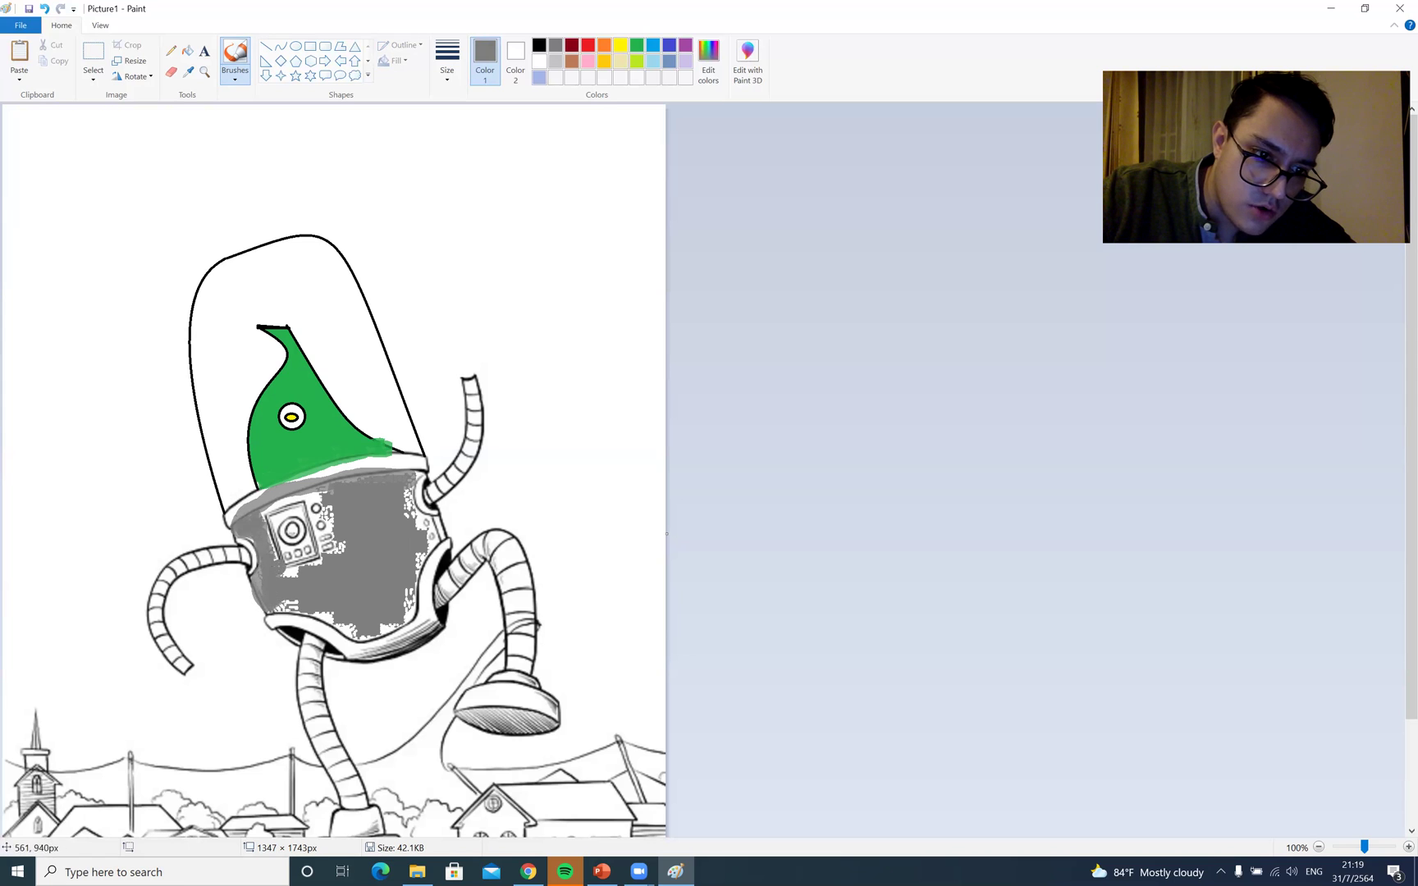
pyautogui.moveTo(279, 578); pyautogui.dragTo(297, 568)
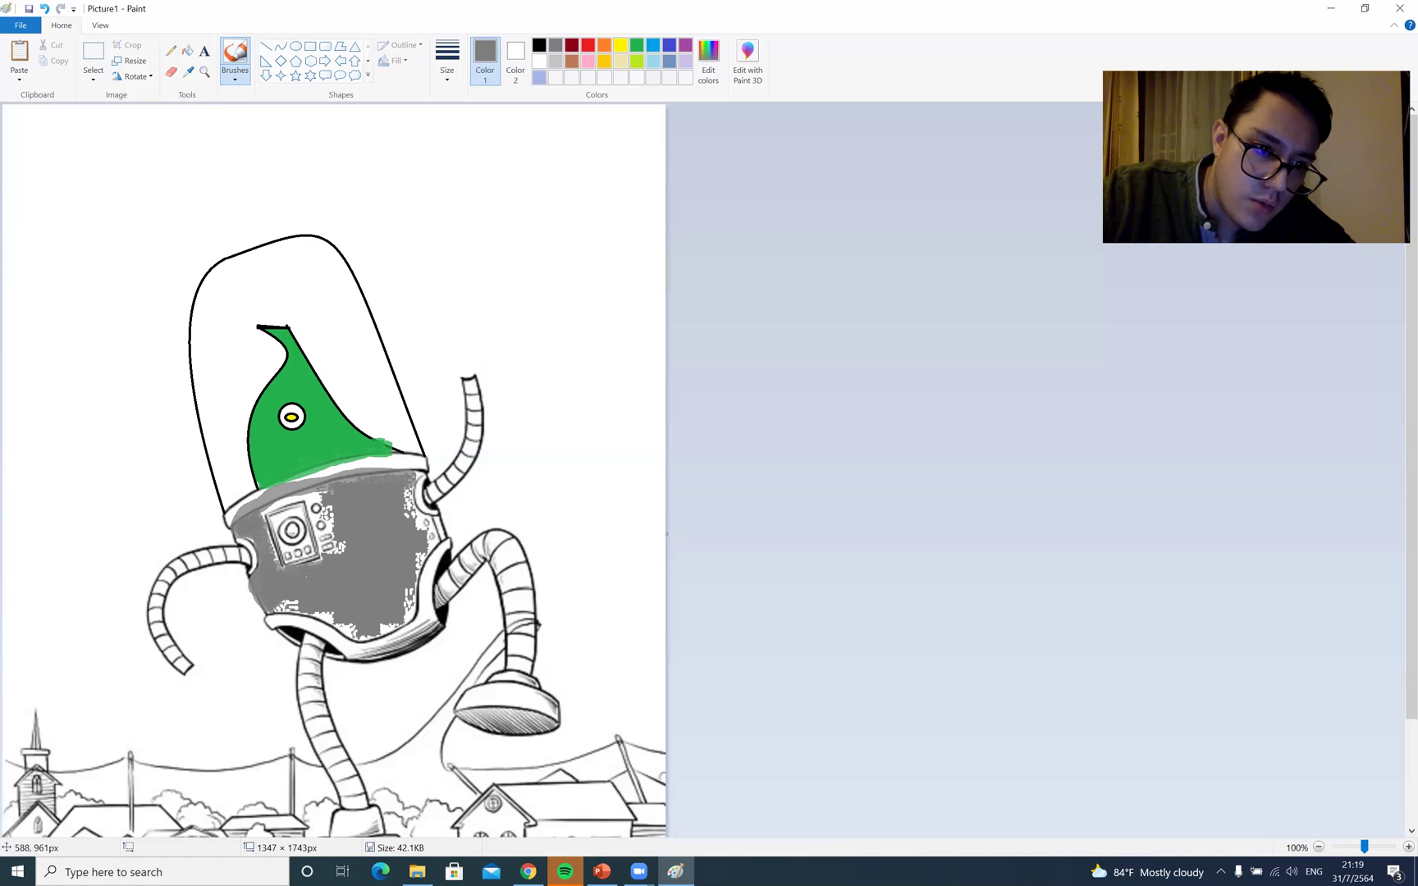
pyautogui.moveTo(333, 507)
pyautogui.mouseDown()
pyautogui.moveTo(332, 554)
pyautogui.moveTo(316, 491)
pyautogui.mouseUp()
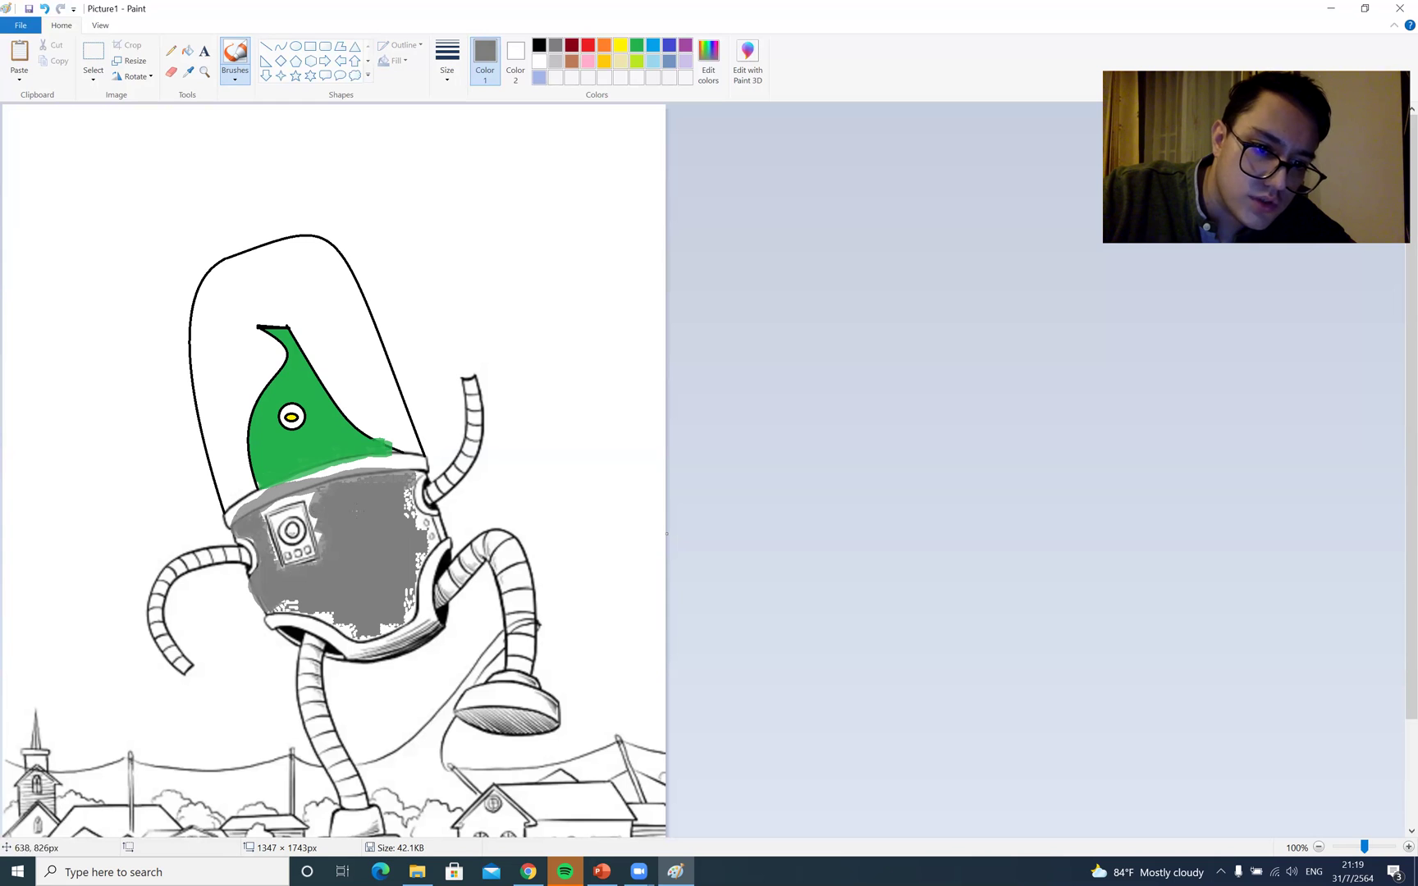
pyautogui.moveTo(409, 604); pyautogui.dragTo(437, 535)
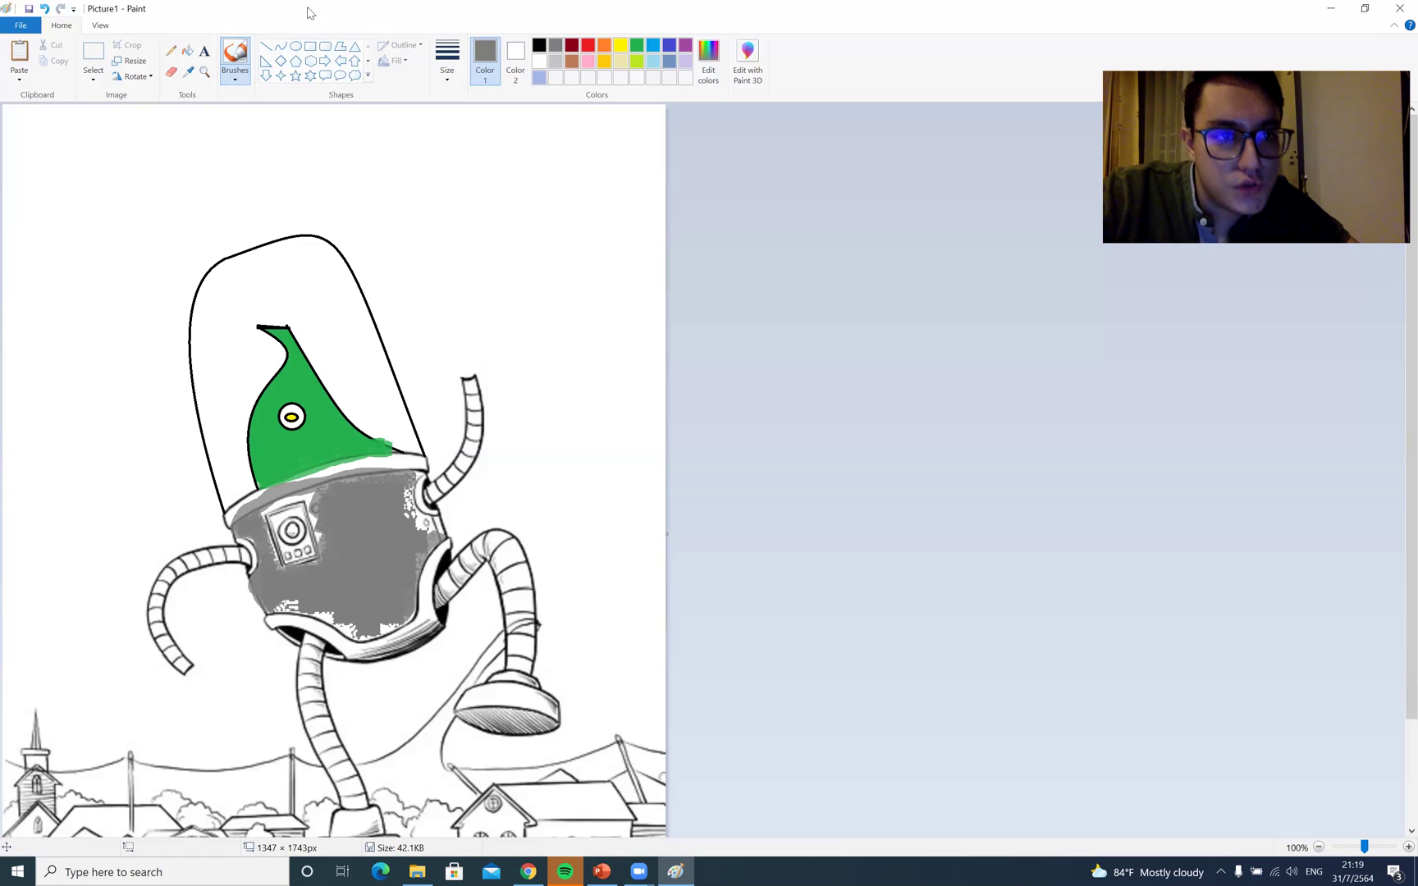
pyautogui.click(281, 46)
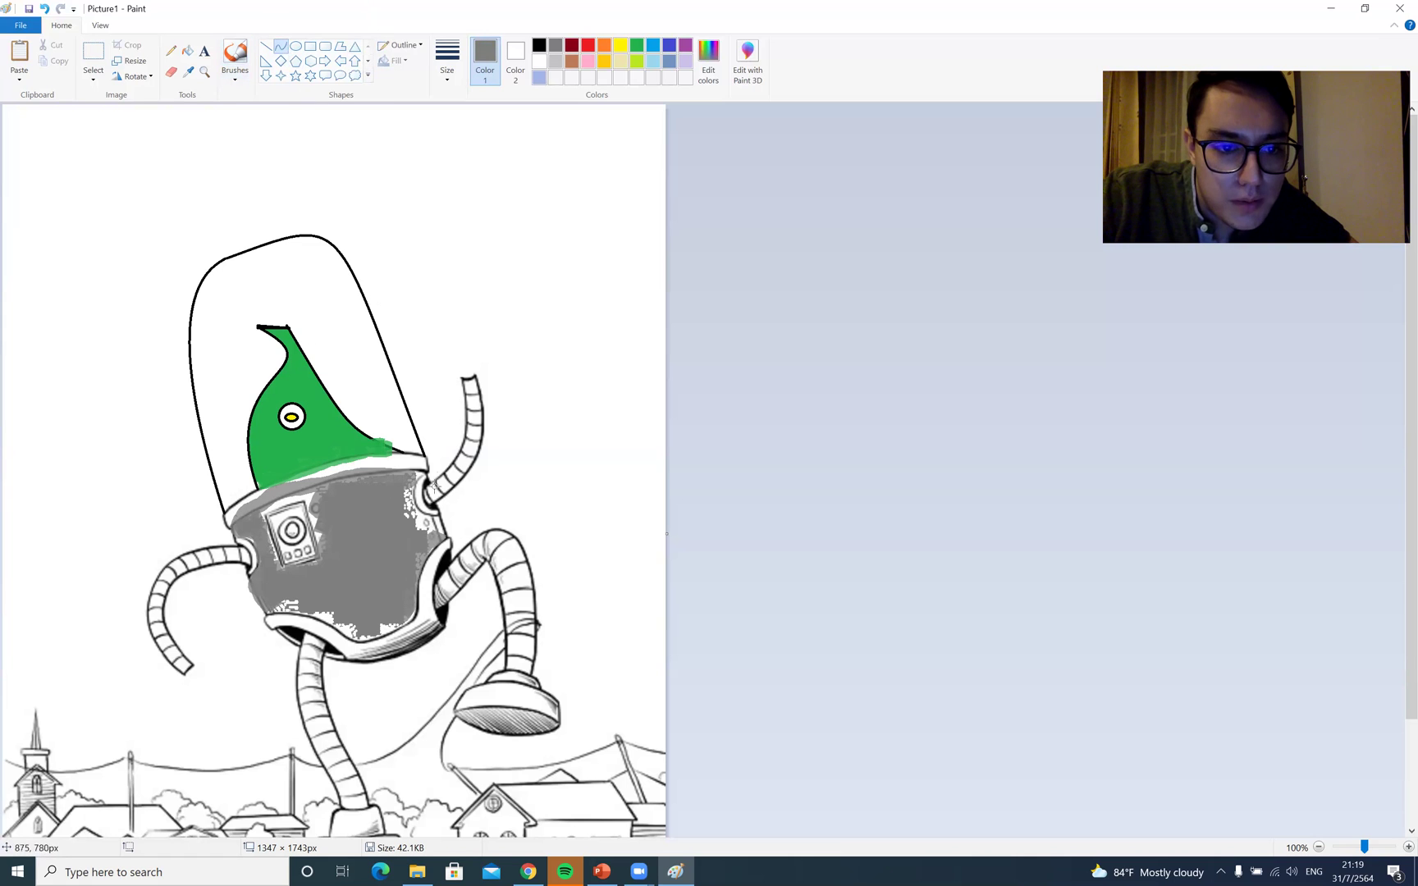
pyautogui.moveTo(427, 454); pyautogui.dragTo(489, 655)
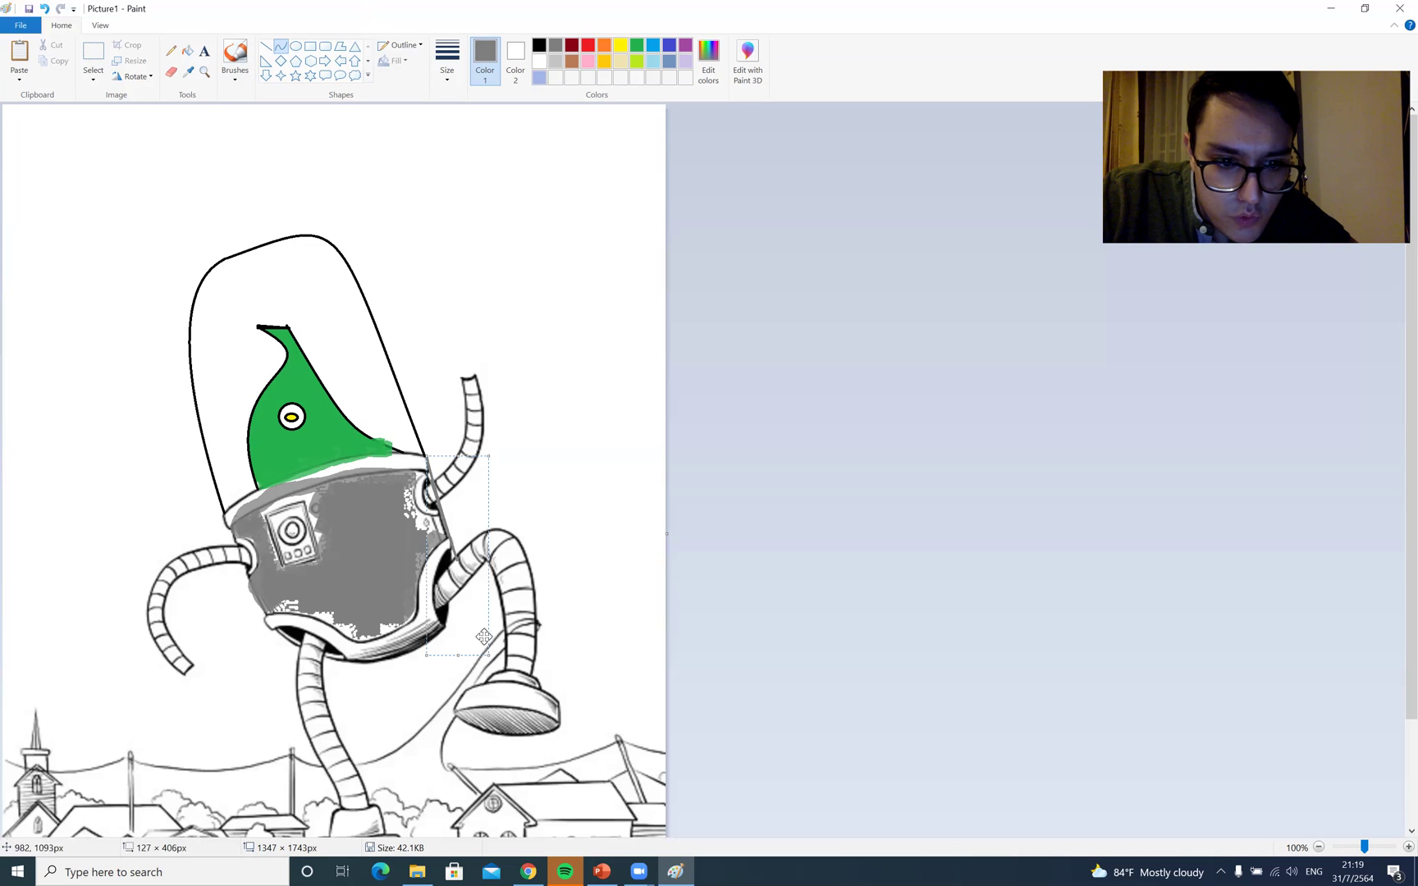
pyautogui.moveTo(459, 562); pyautogui.dragTo(453, 610)
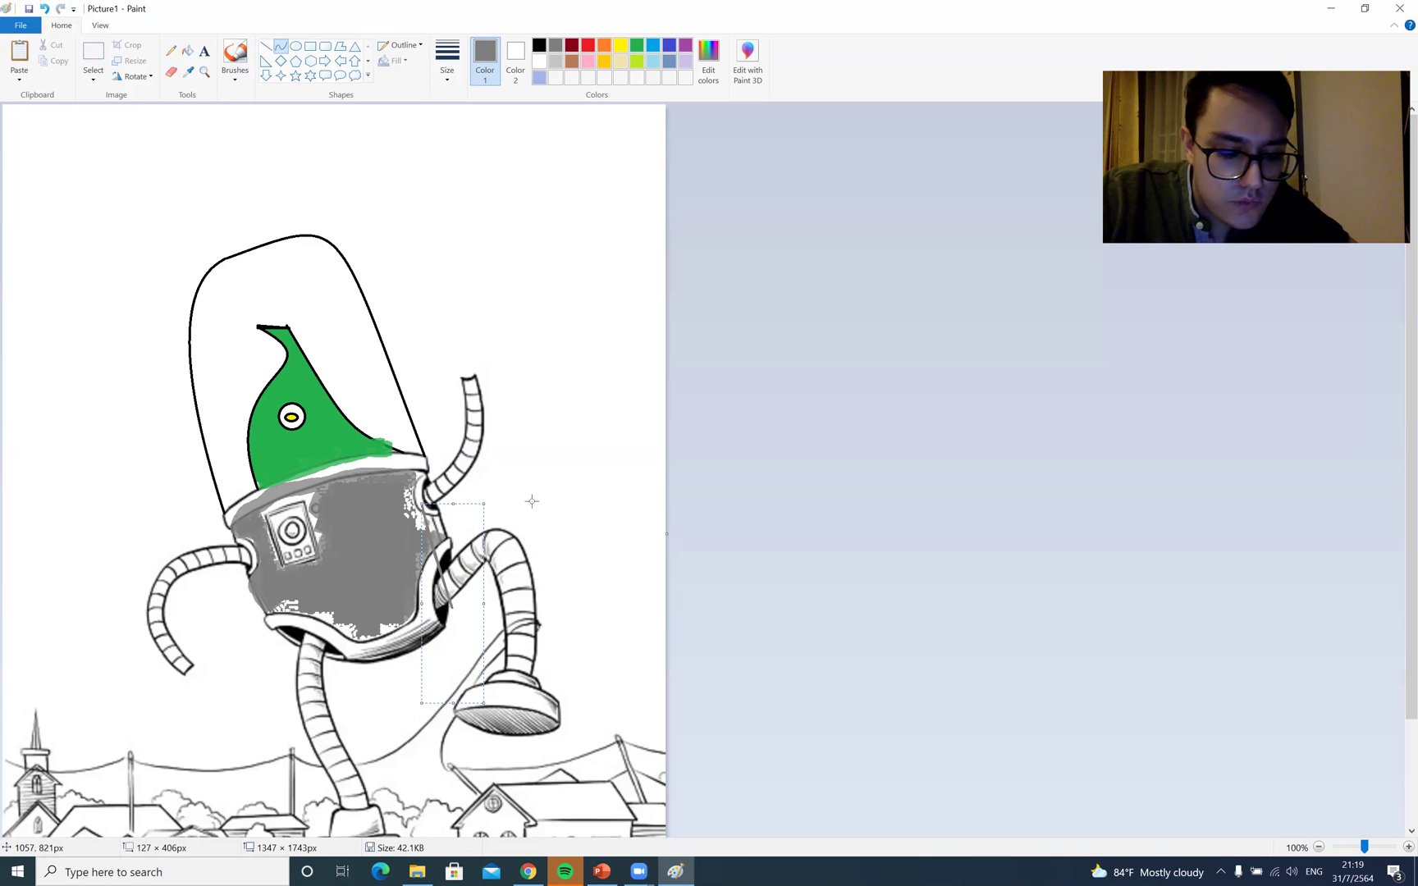
pyautogui.press('Delete')
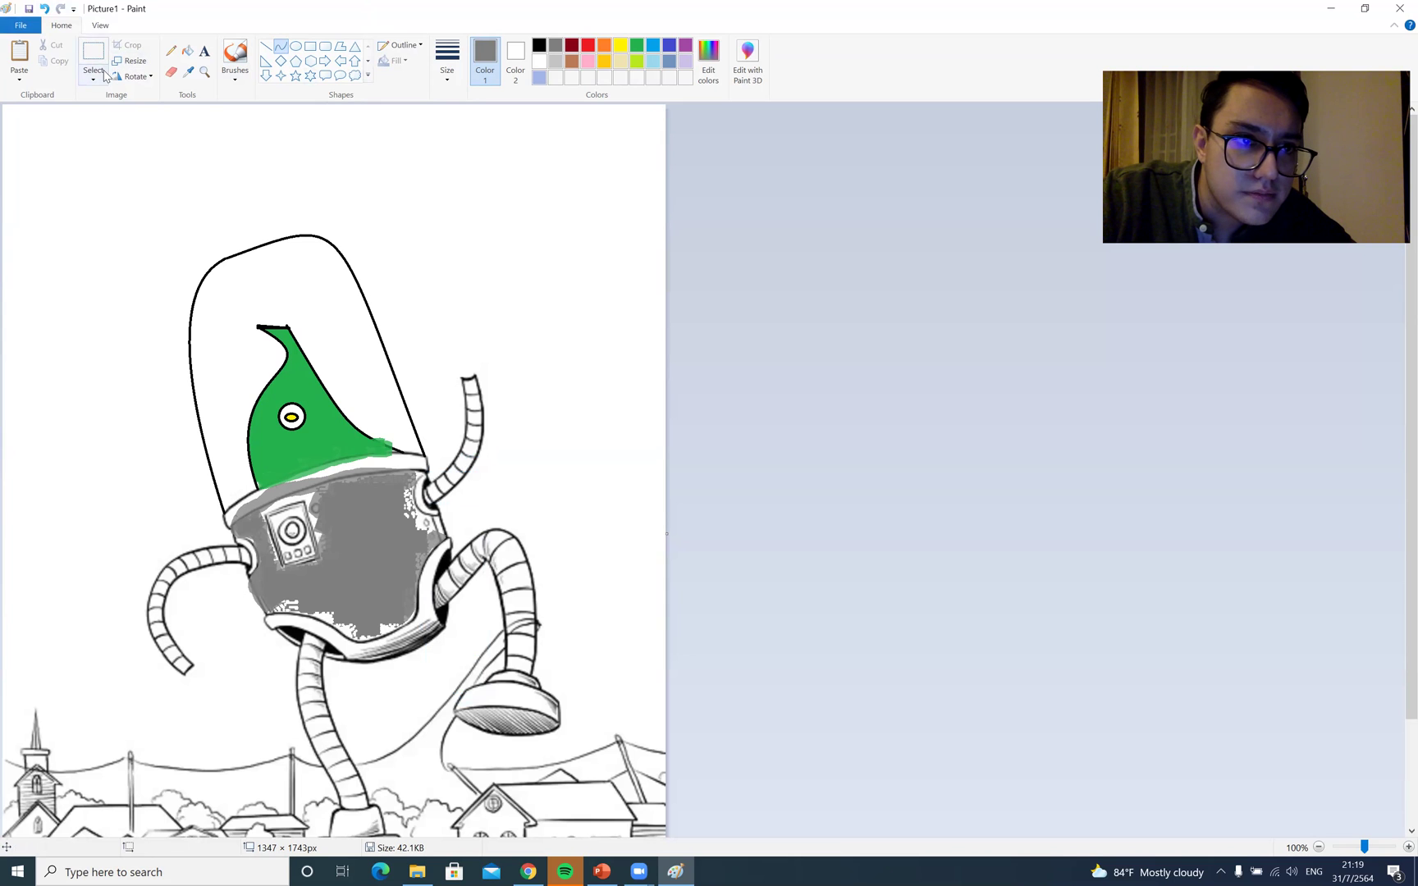
pyautogui.click(268, 47)
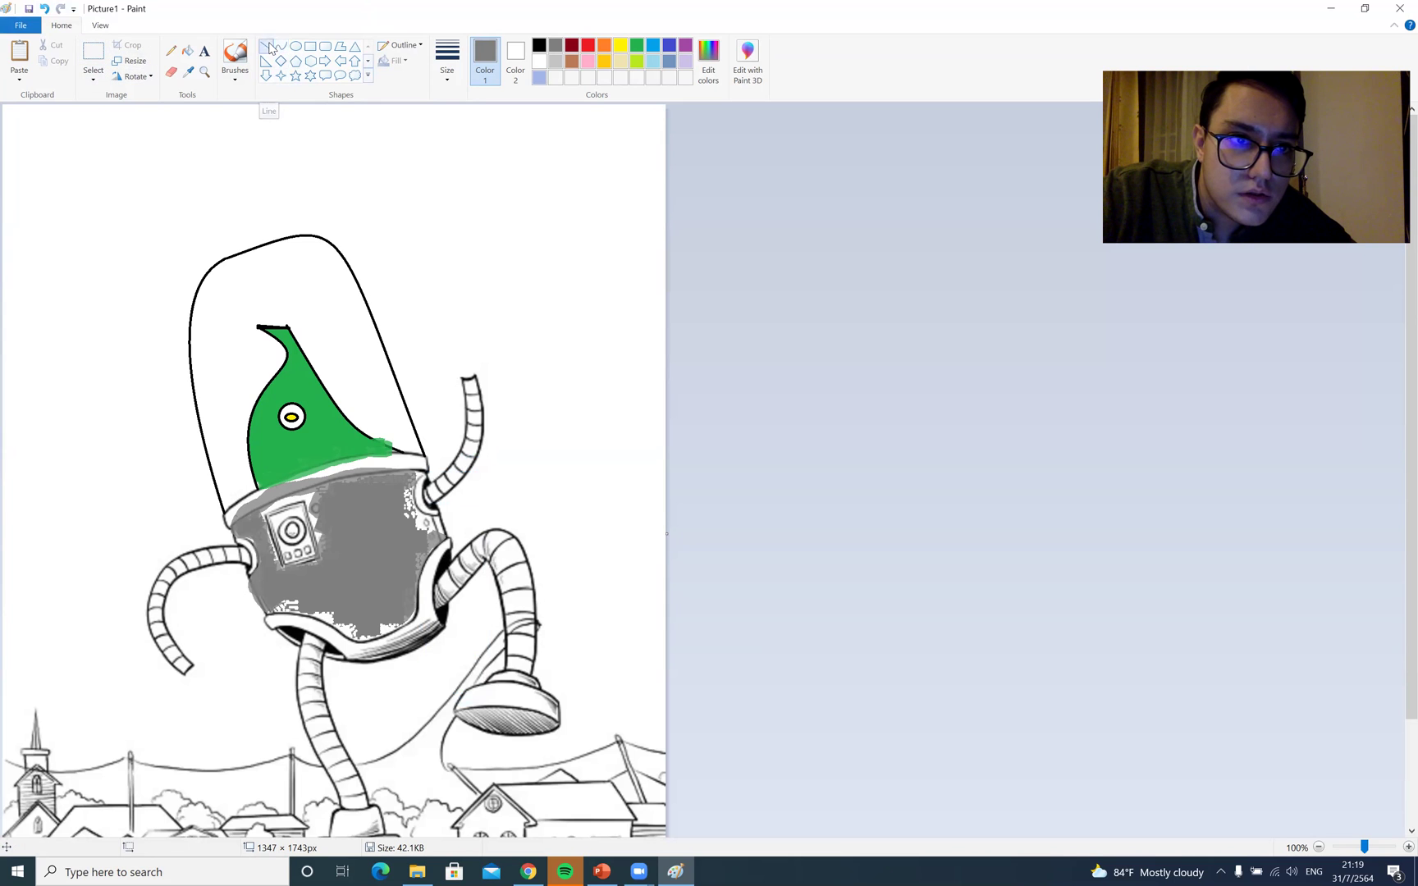
pyautogui.moveTo(427, 452); pyautogui.dragTo(460, 568)
pyautogui.hotkey('ctrl', 'z')
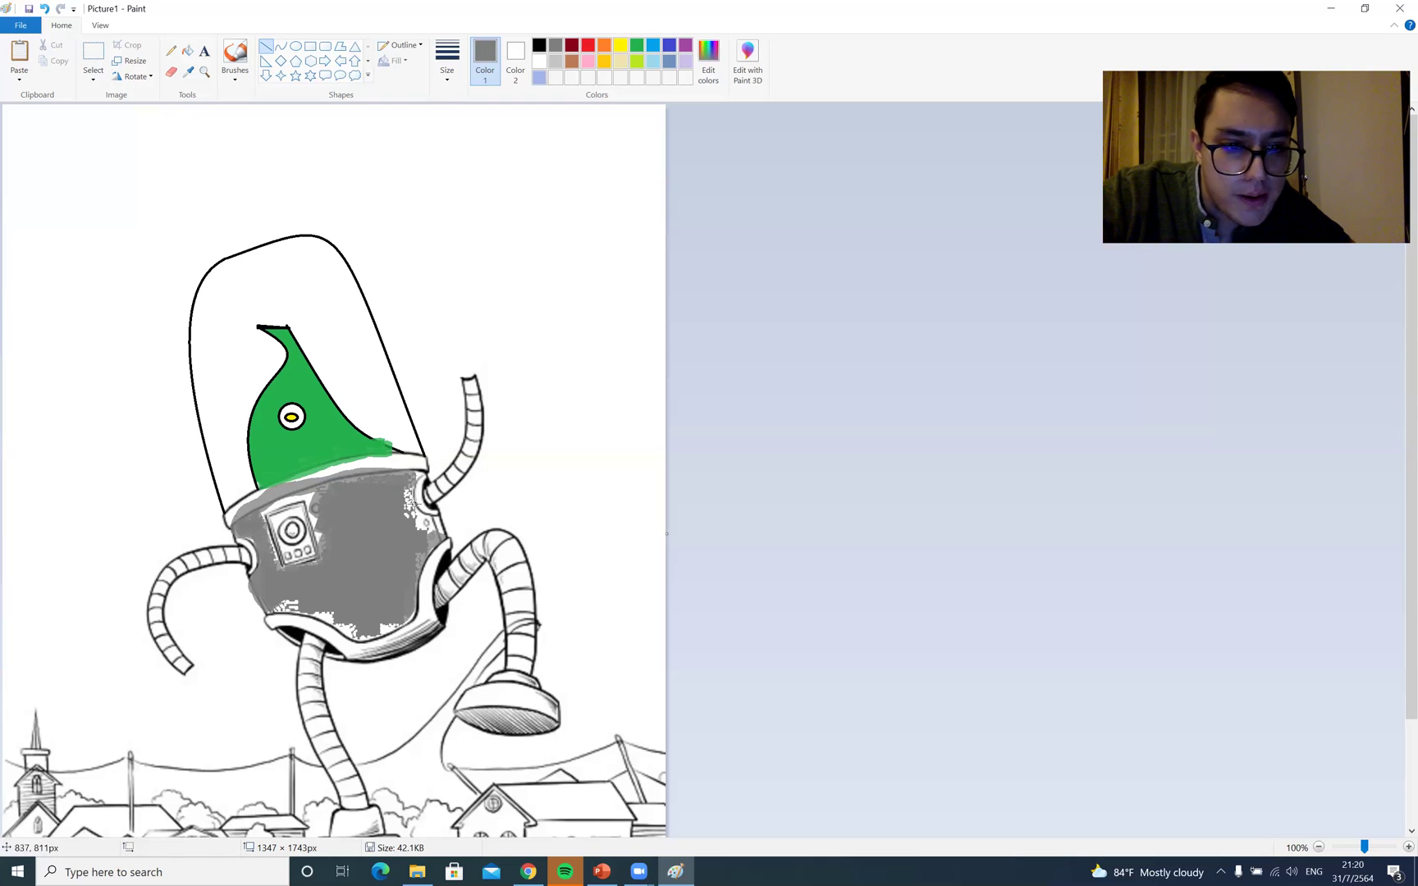
# Trace the torso's left side, underside and right side with dark grey curves, starting from the dome's lower corners
pyautogui.click(280, 46)
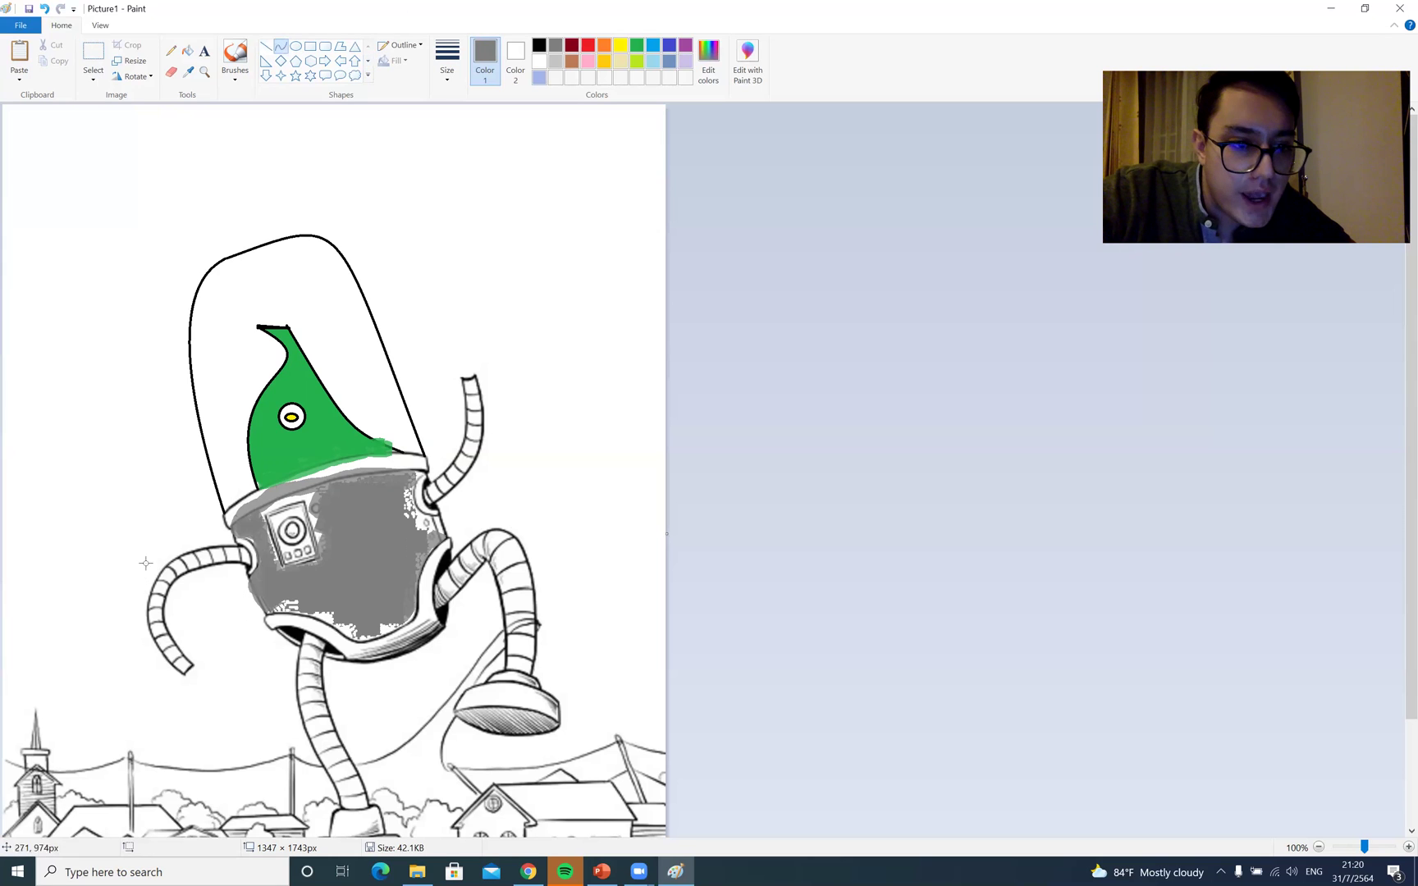
pyautogui.moveTo(221, 508); pyautogui.dragTo(270, 626)
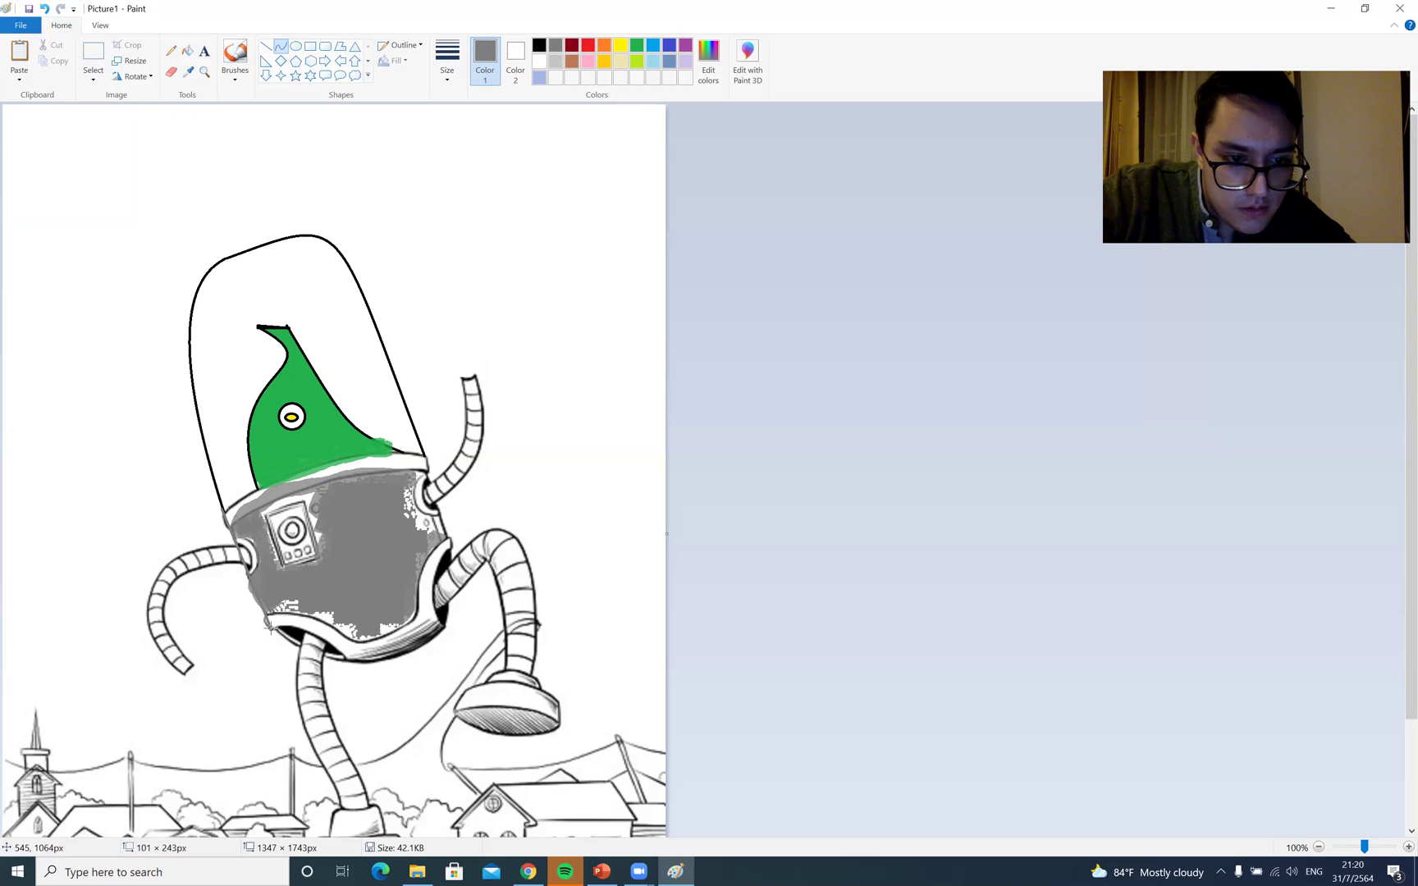
pyautogui.moveTo(271, 605); pyautogui.dragTo(259, 609)
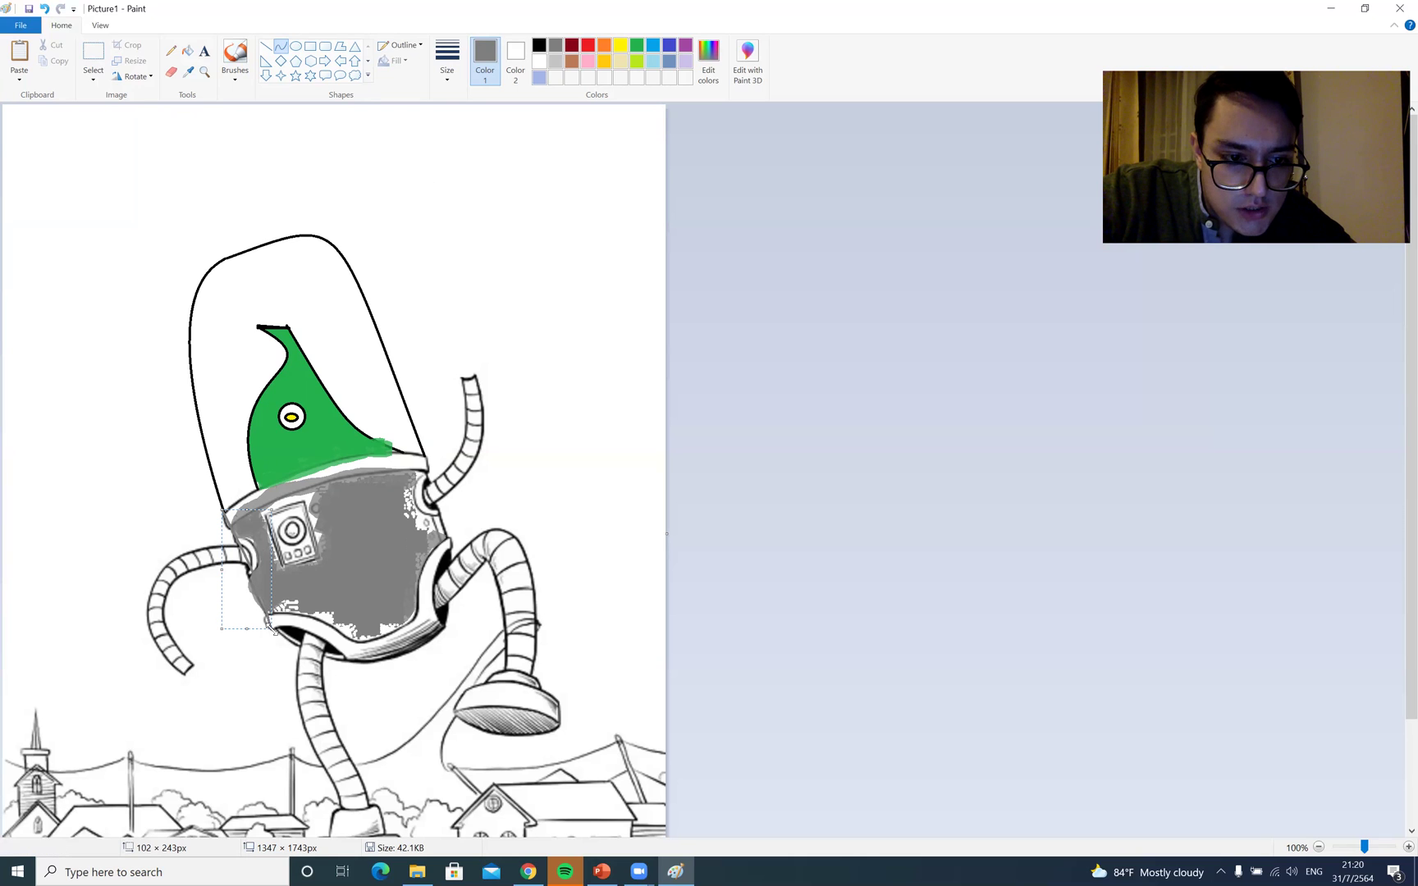
pyautogui.click(281, 633)
pyautogui.moveTo(268, 628); pyautogui.dragTo(408, 656)
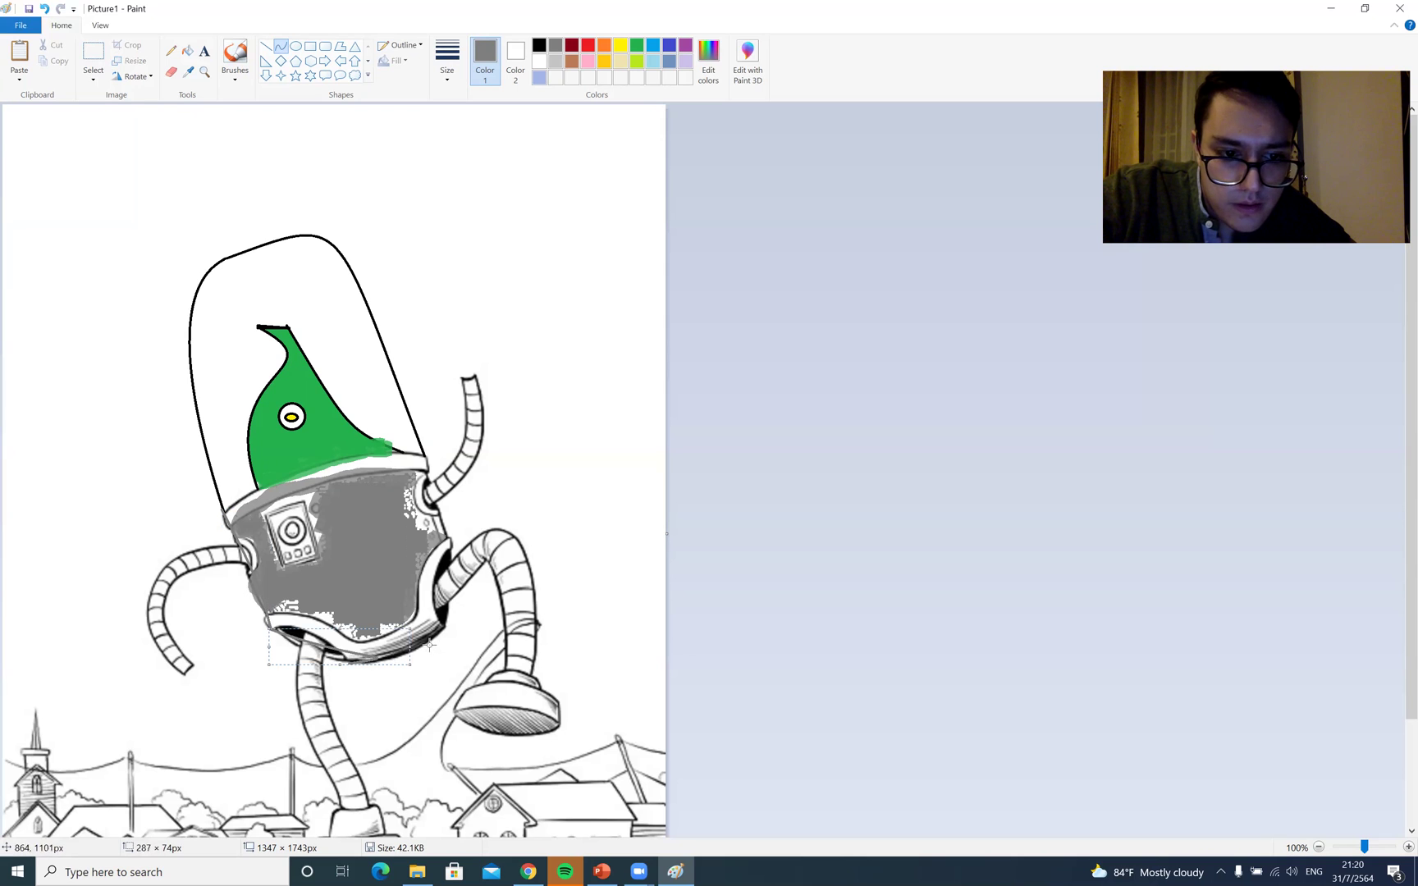
pyautogui.moveTo(428, 458); pyautogui.dragTo(459, 559)
pyautogui.click(382, 659)
pyautogui.moveTo(376, 659)
pyautogui.mouseDown()
pyautogui.moveTo(464, 609)
pyautogui.moveTo(424, 584)
pyautogui.moveTo(447, 639)
pyautogui.moveTo(460, 622)
pyautogui.mouseUp()
pyautogui.click(616, 545)
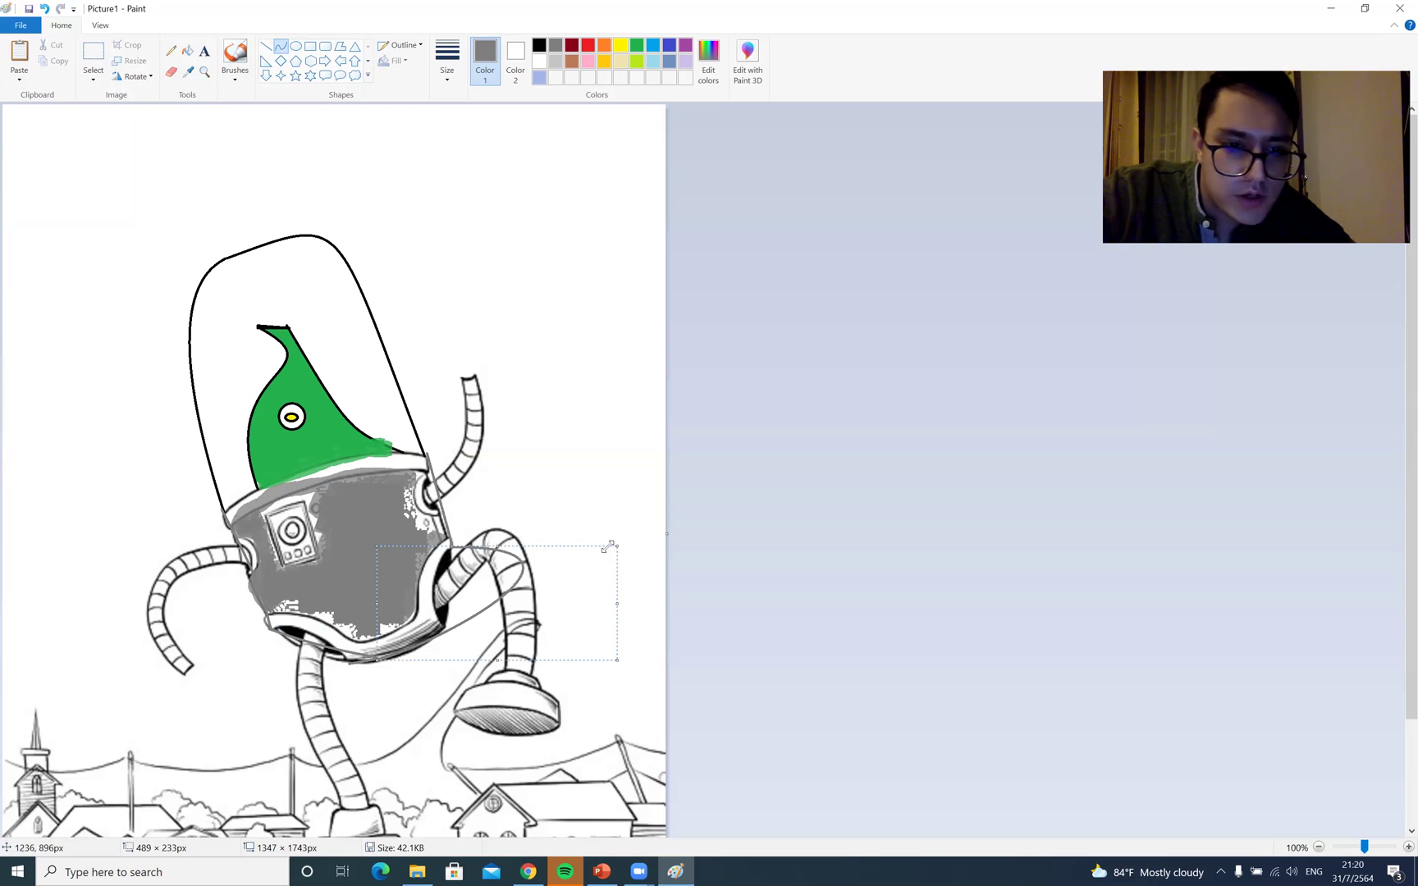
pyautogui.hotkey('ctrl', 'z')
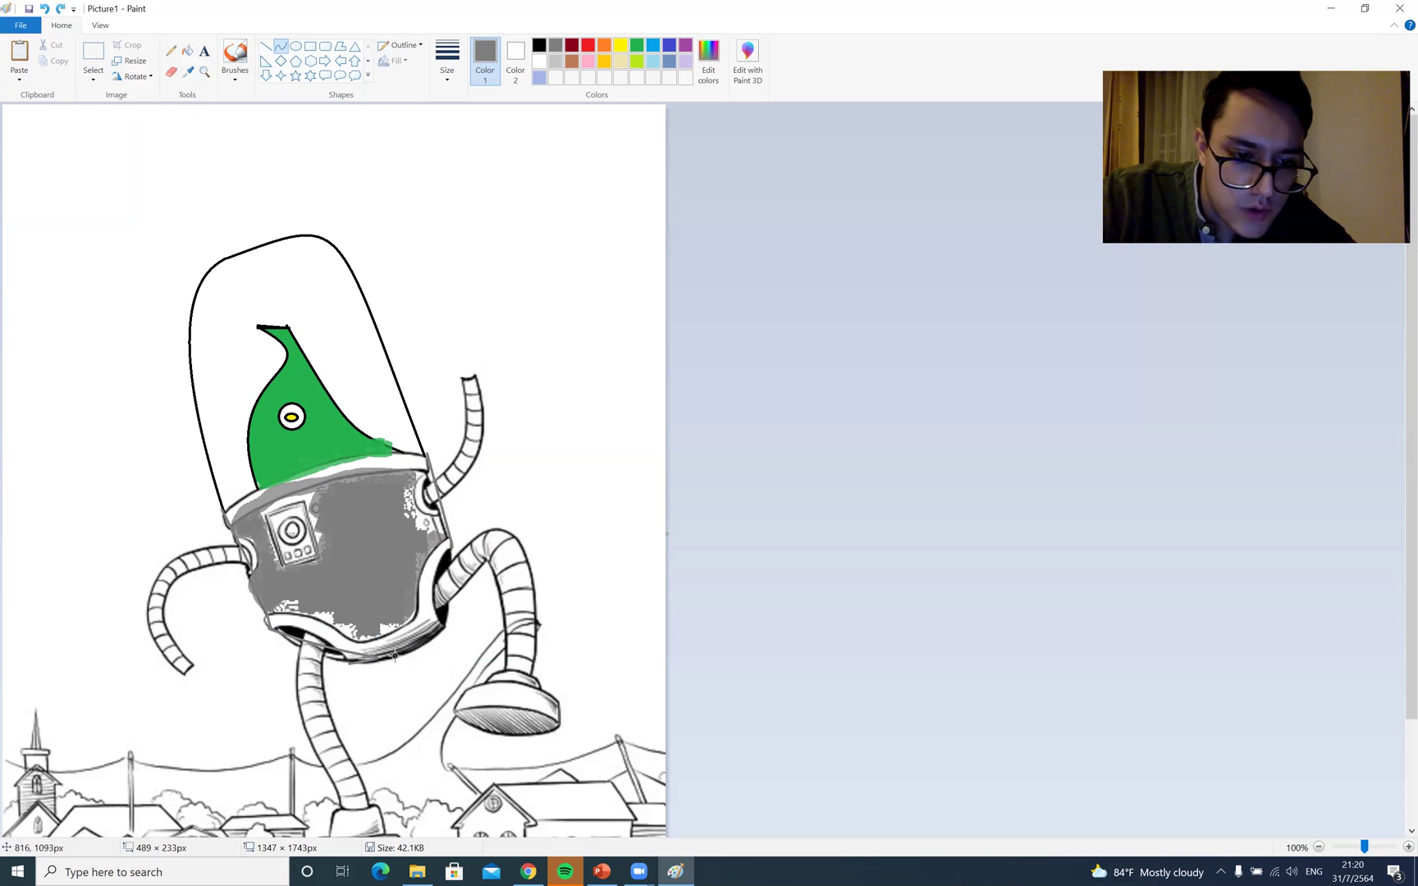
# Close the torso's lower right edge with a dark grey curve and draw a straight line across the rim between the dome's ends
pyautogui.moveTo(388, 661); pyautogui.dragTo(453, 628)
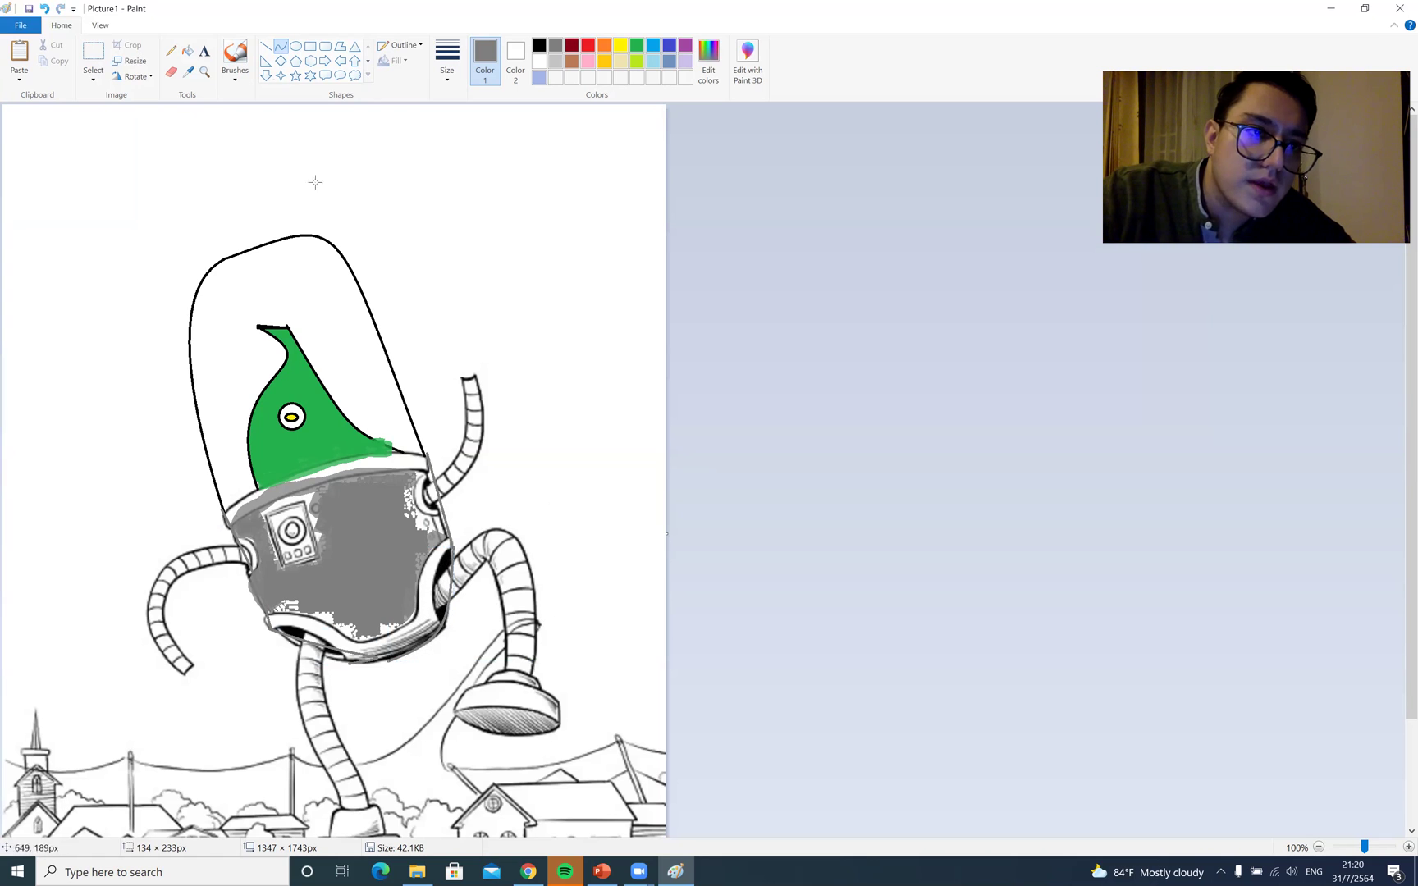
pyautogui.click(188, 50)
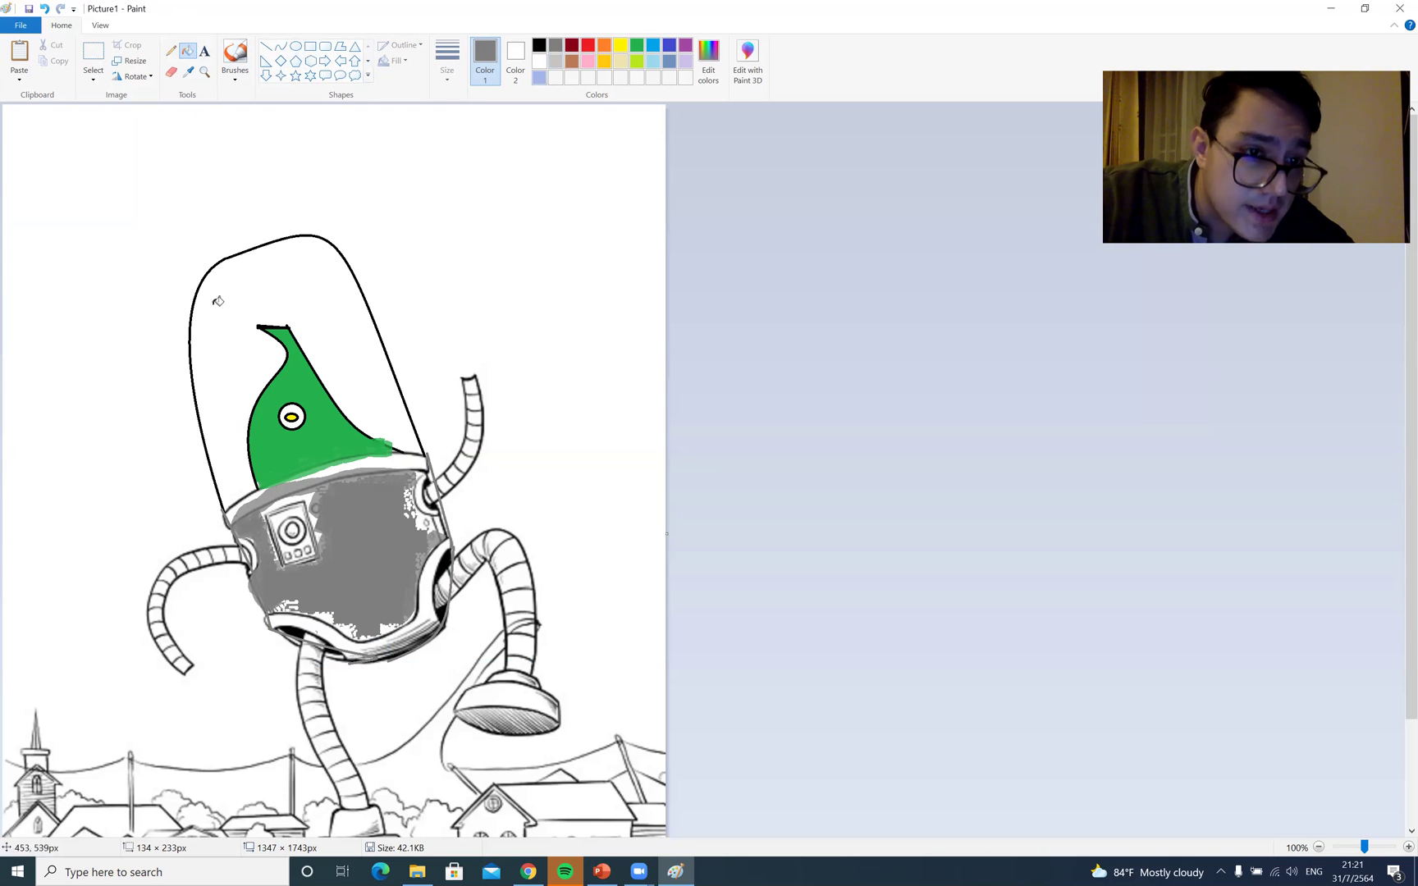
pyautogui.click(266, 46)
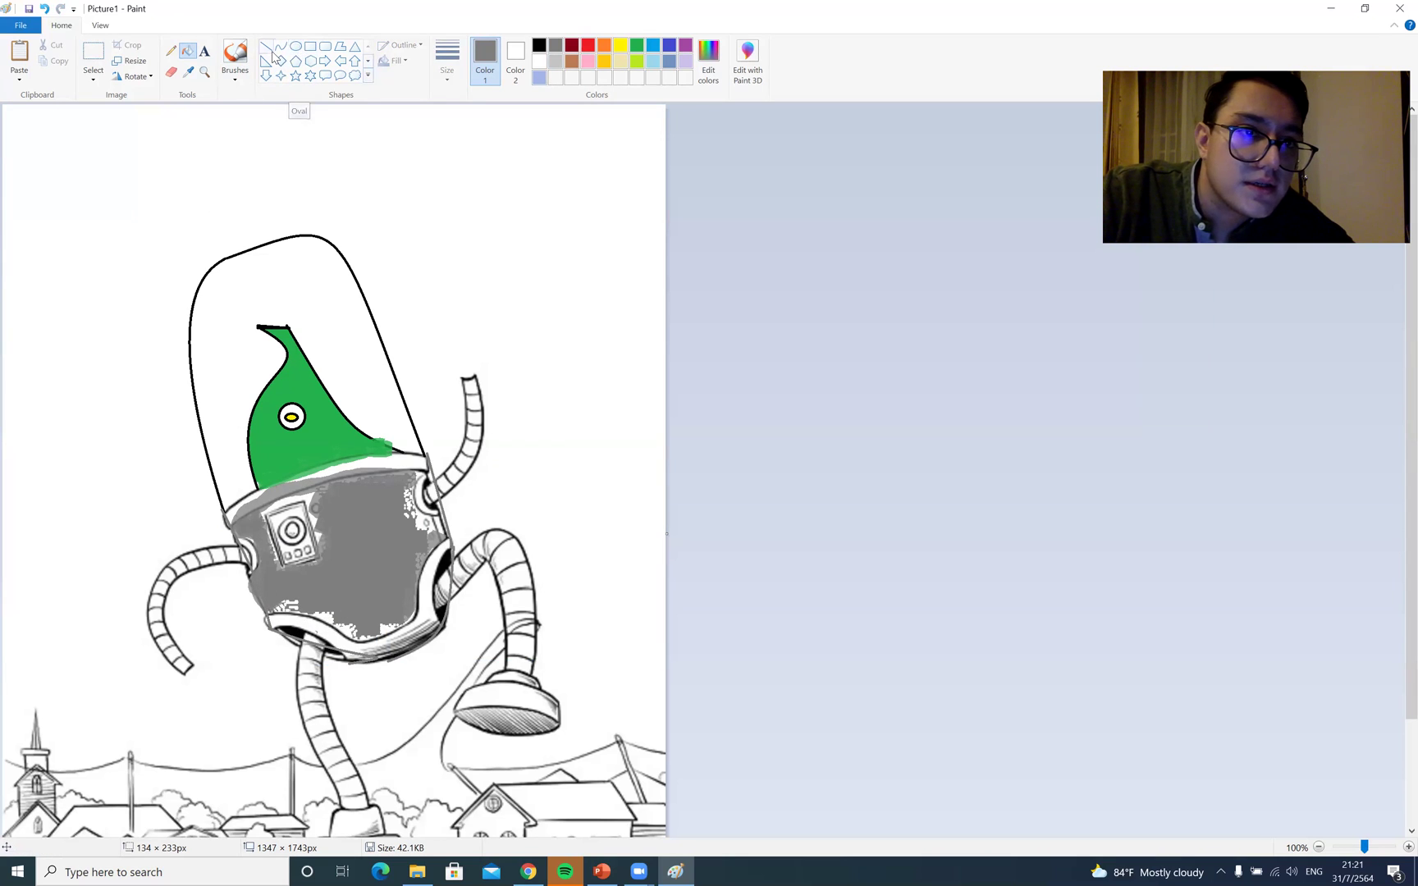
pyautogui.moveTo(222, 510); pyautogui.dragTo(427, 453)
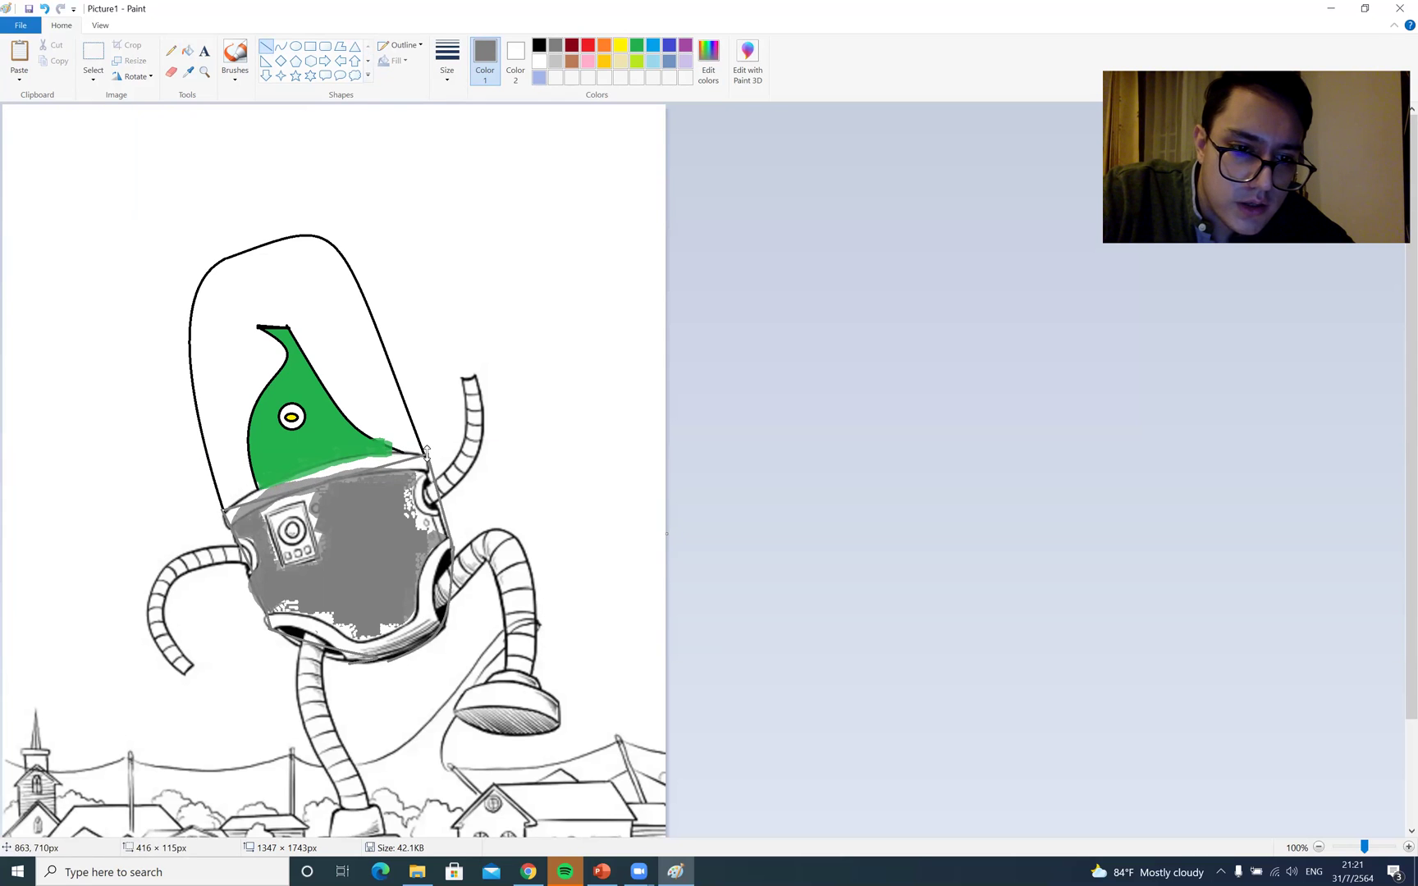
pyautogui.moveTo(426, 510); pyautogui.dragTo(424, 527)
pyautogui.click(187, 50)
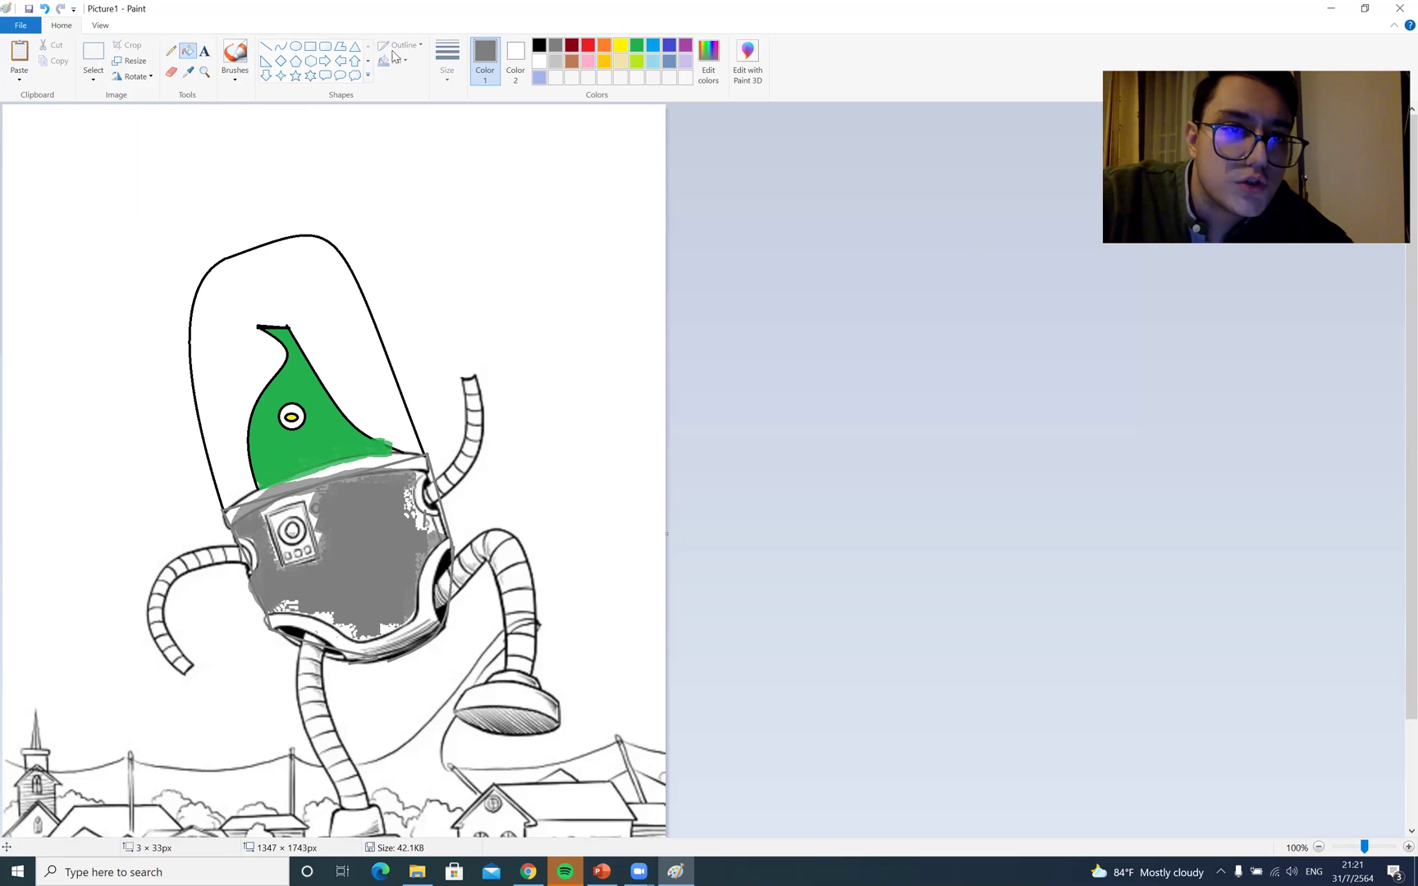
# Draw a bent dark grey curve about 338 px tall in the blank area to the right of the dome
pyautogui.click(281, 47)
pyautogui.moveTo(444, 164); pyautogui.dragTo(448, 331)
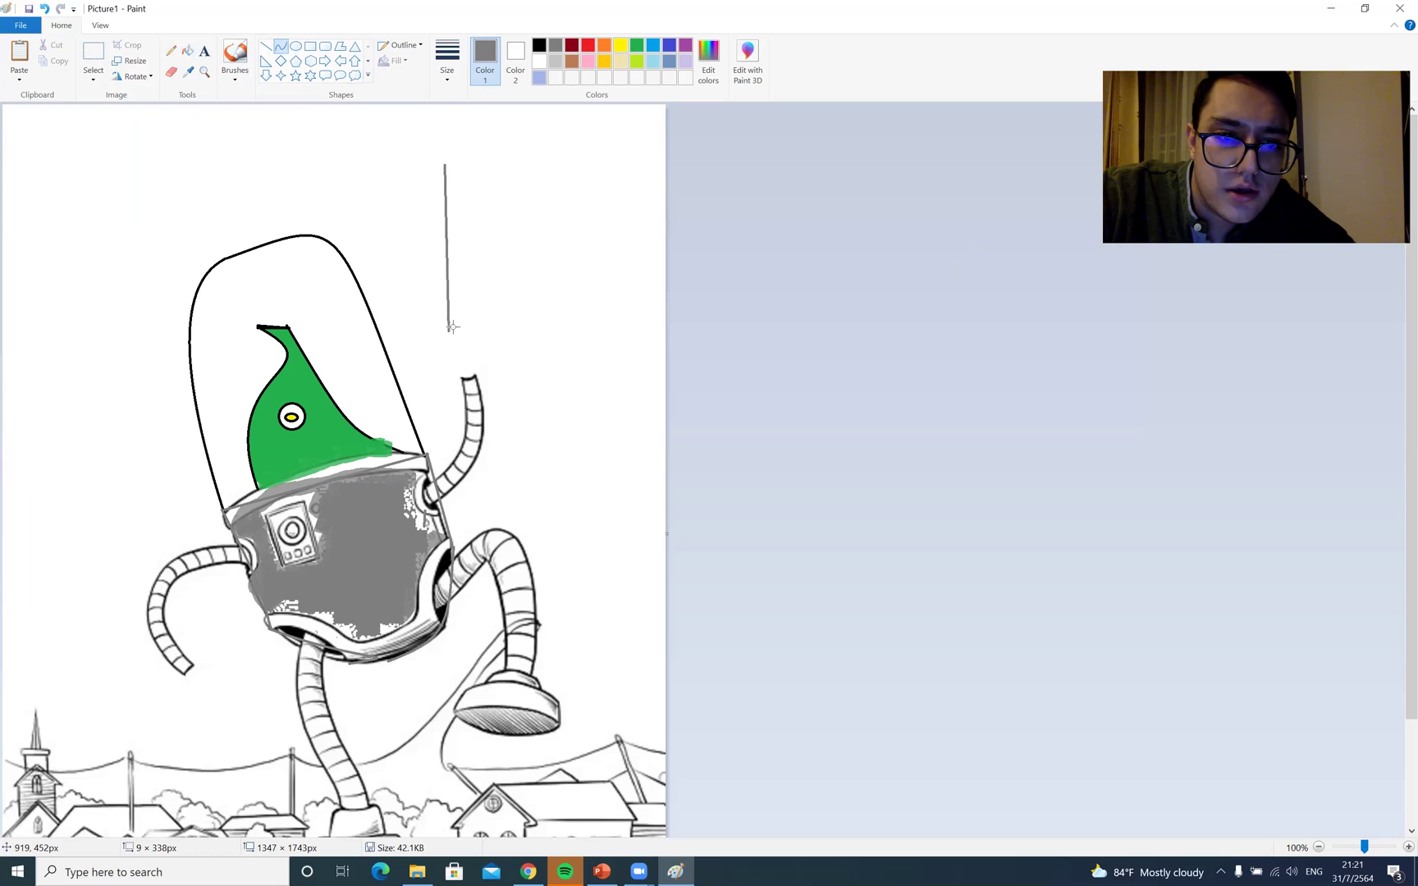
pyautogui.moveTo(447, 245); pyautogui.dragTo(402, 321)
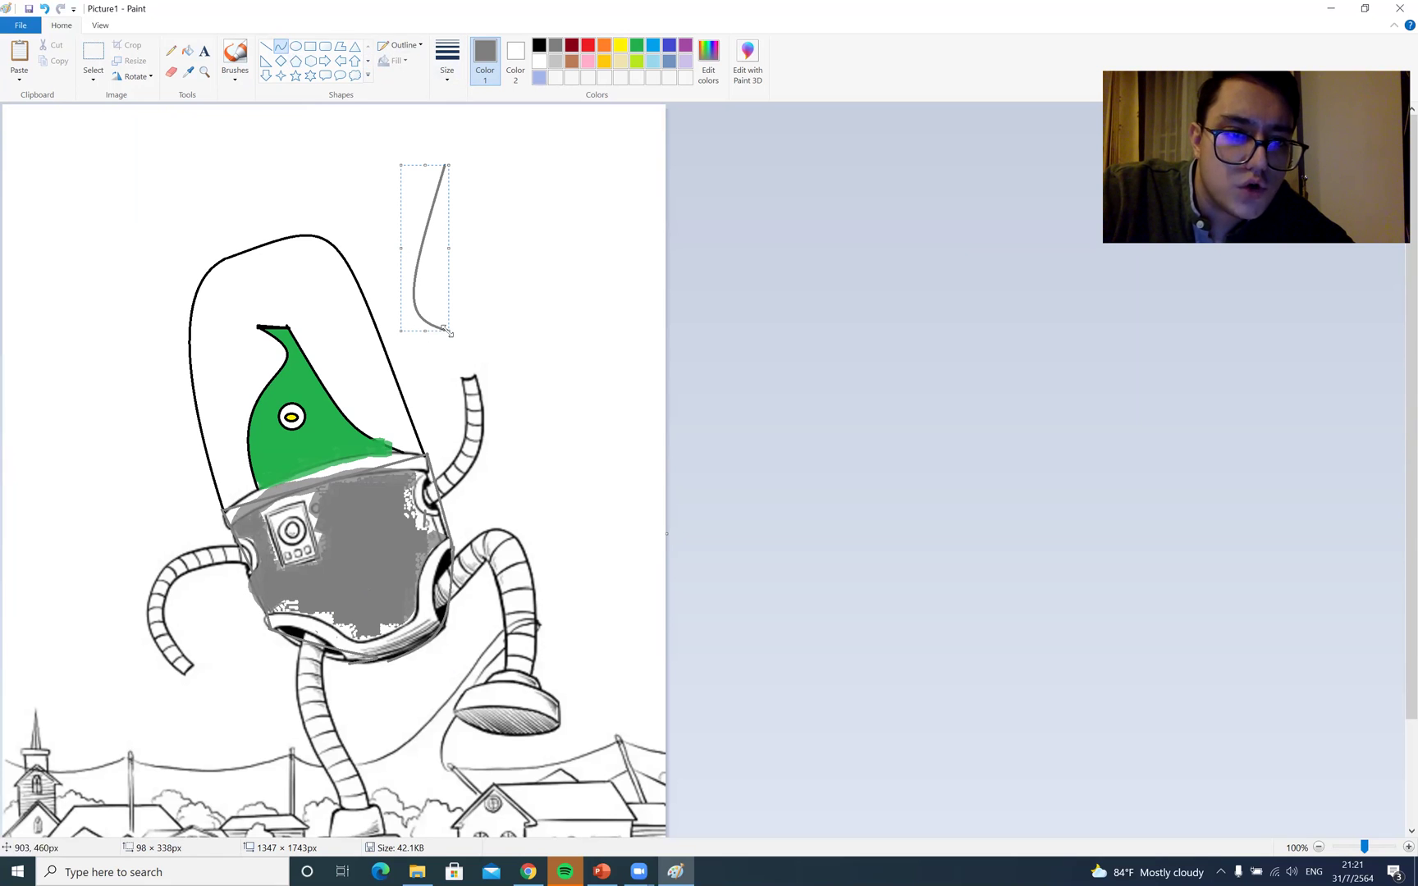
pyautogui.moveTo(475, 322)
pyautogui.mouseDown()
pyautogui.moveTo(610, 310)
pyautogui.moveTo(642, 200)
pyautogui.moveTo(633, 215)
pyautogui.moveTo(611, 185)
pyautogui.moveTo(539, 240)
pyautogui.moveTo(646, 341)
pyautogui.moveTo(768, 278)
pyautogui.mouseUp()
pyautogui.hotkey('ctrl', 'z')
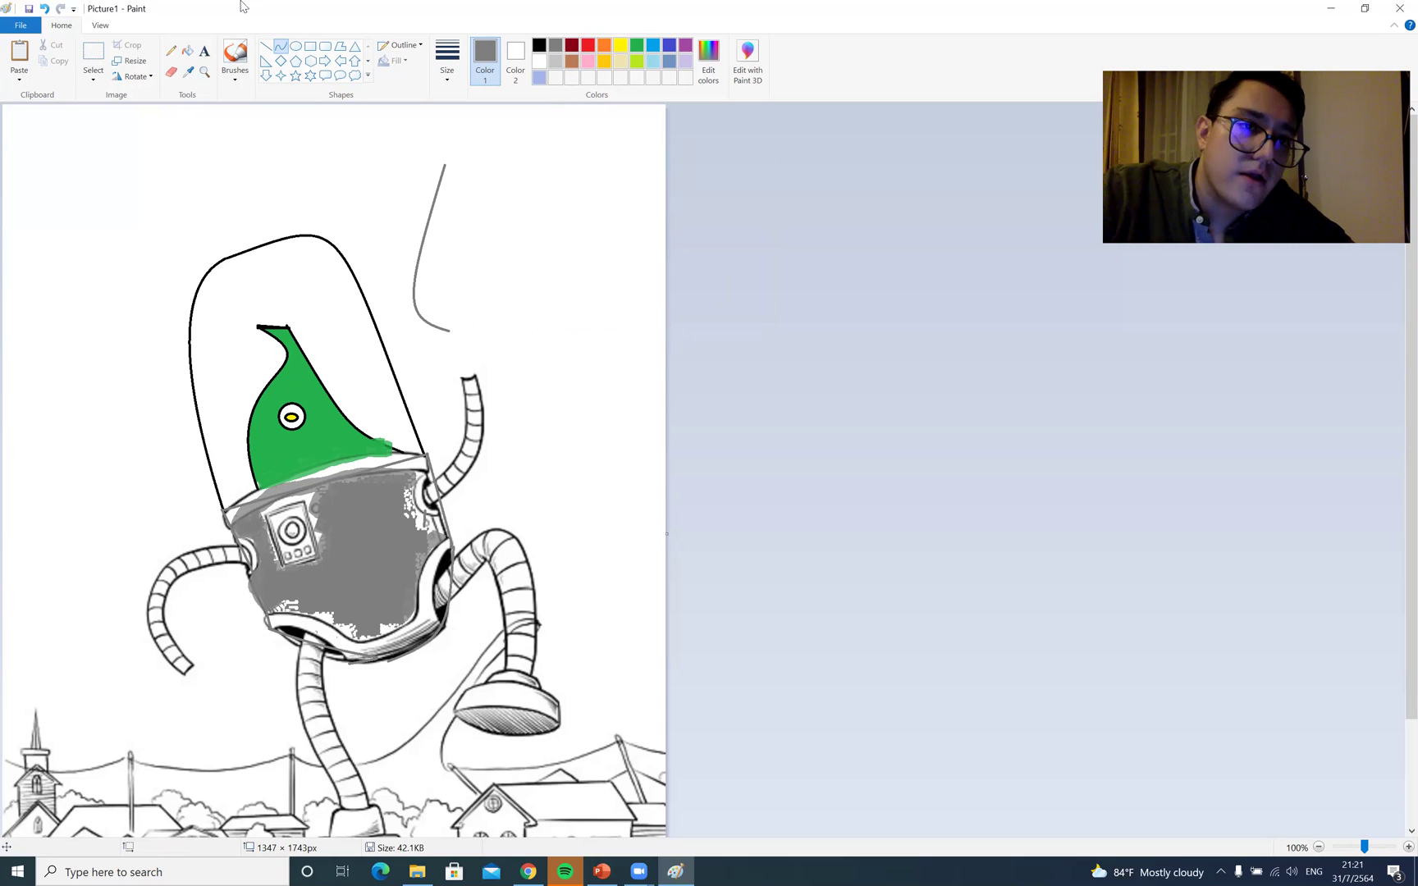
# Brush dark grey over the torso's remaining white gaps at its lower edge, right side and control panel, and over the rim
pyautogui.click(234, 54)
pyautogui.moveTo(282, 607)
pyautogui.mouseDown()
pyautogui.moveTo(369, 638)
pyautogui.moveTo(423, 607)
pyautogui.mouseUp()
pyautogui.moveTo(427, 484)
pyautogui.mouseDown()
pyautogui.moveTo(422, 464)
pyautogui.moveTo(408, 521)
pyautogui.moveTo(415, 509)
pyautogui.moveTo(431, 532)
pyautogui.moveTo(410, 573)
pyautogui.mouseUp()
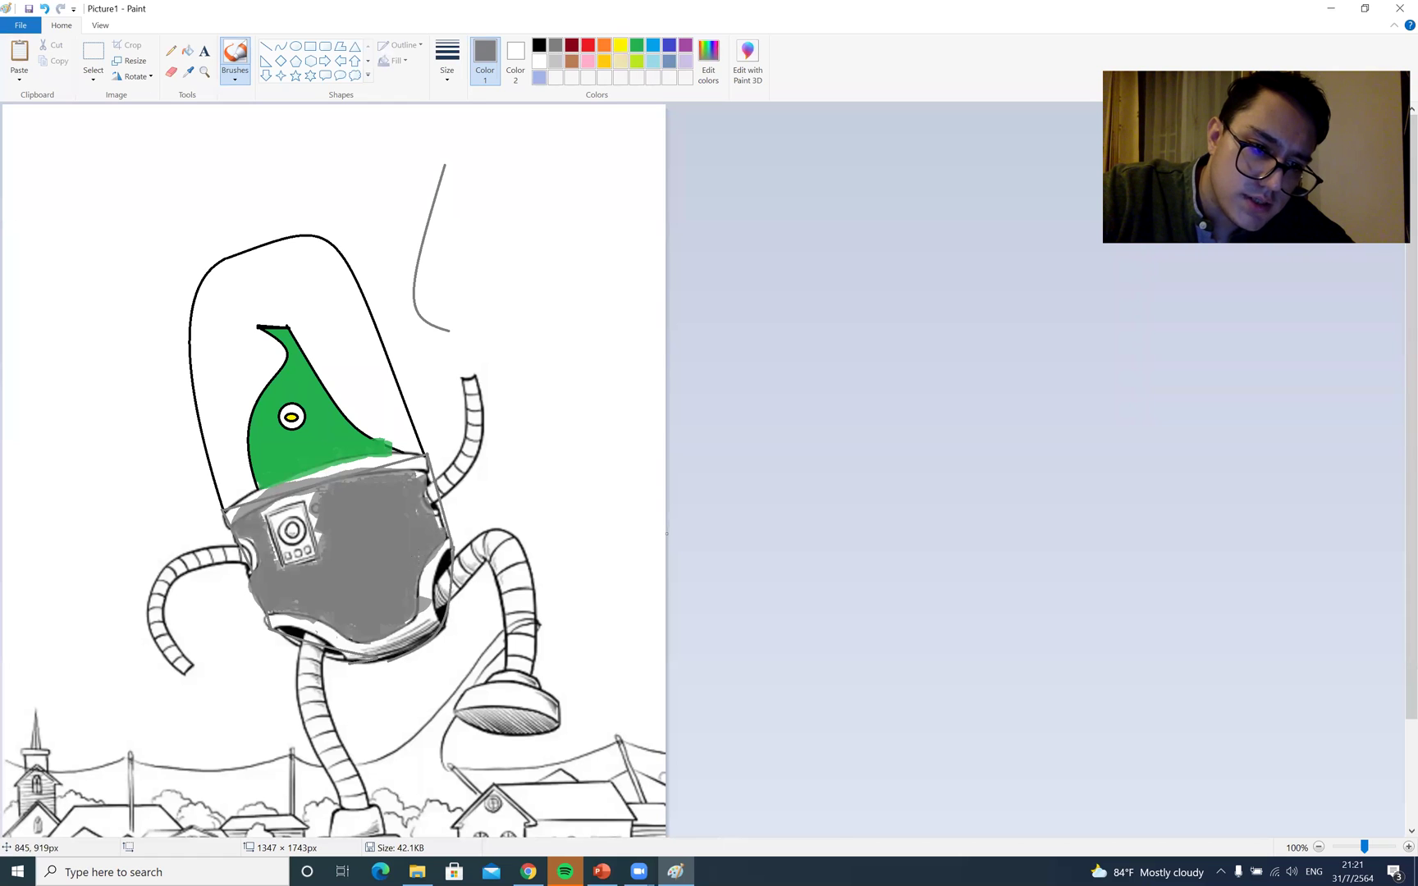
pyautogui.moveTo(313, 502); pyautogui.dragTo(323, 564)
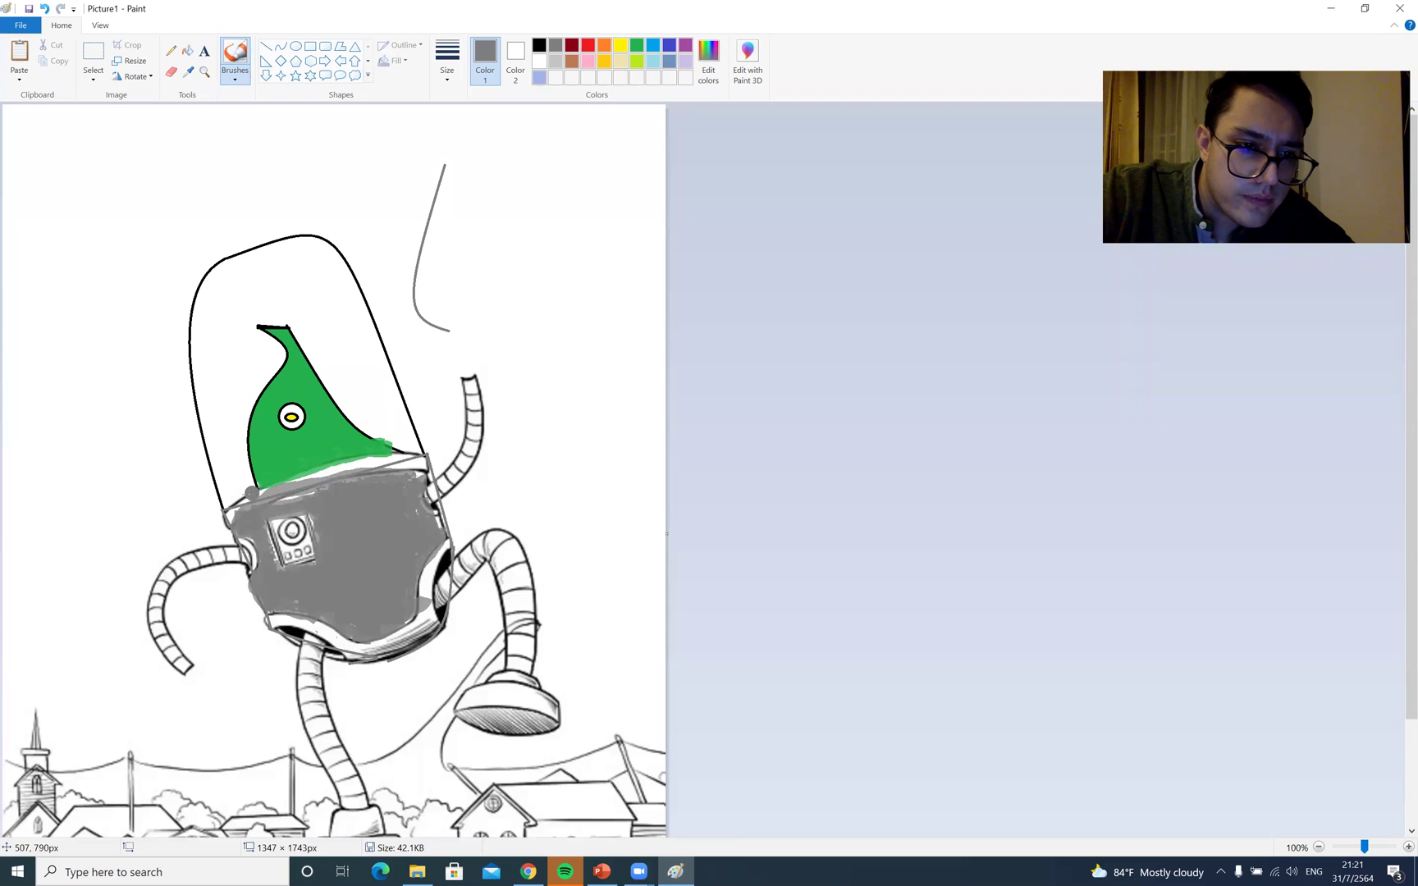
pyautogui.moveTo(277, 500)
pyautogui.mouseDown()
pyautogui.moveTo(439, 458)
pyautogui.moveTo(353, 466)
pyautogui.moveTo(272, 500)
pyautogui.mouseUp()
pyautogui.scroll(-3, 346, 477)
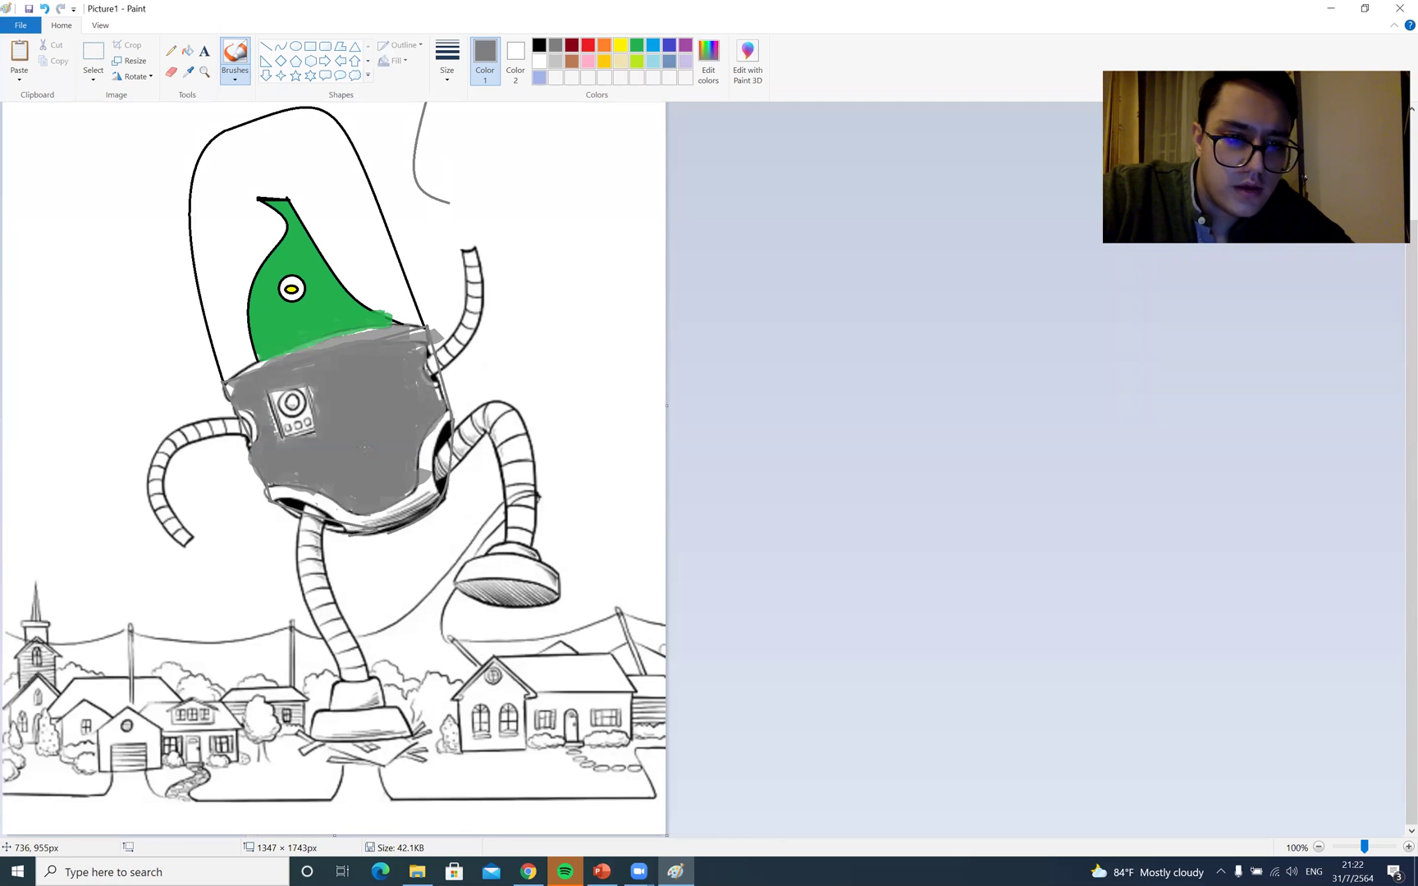
pyautogui.scroll(3, 360, 457)
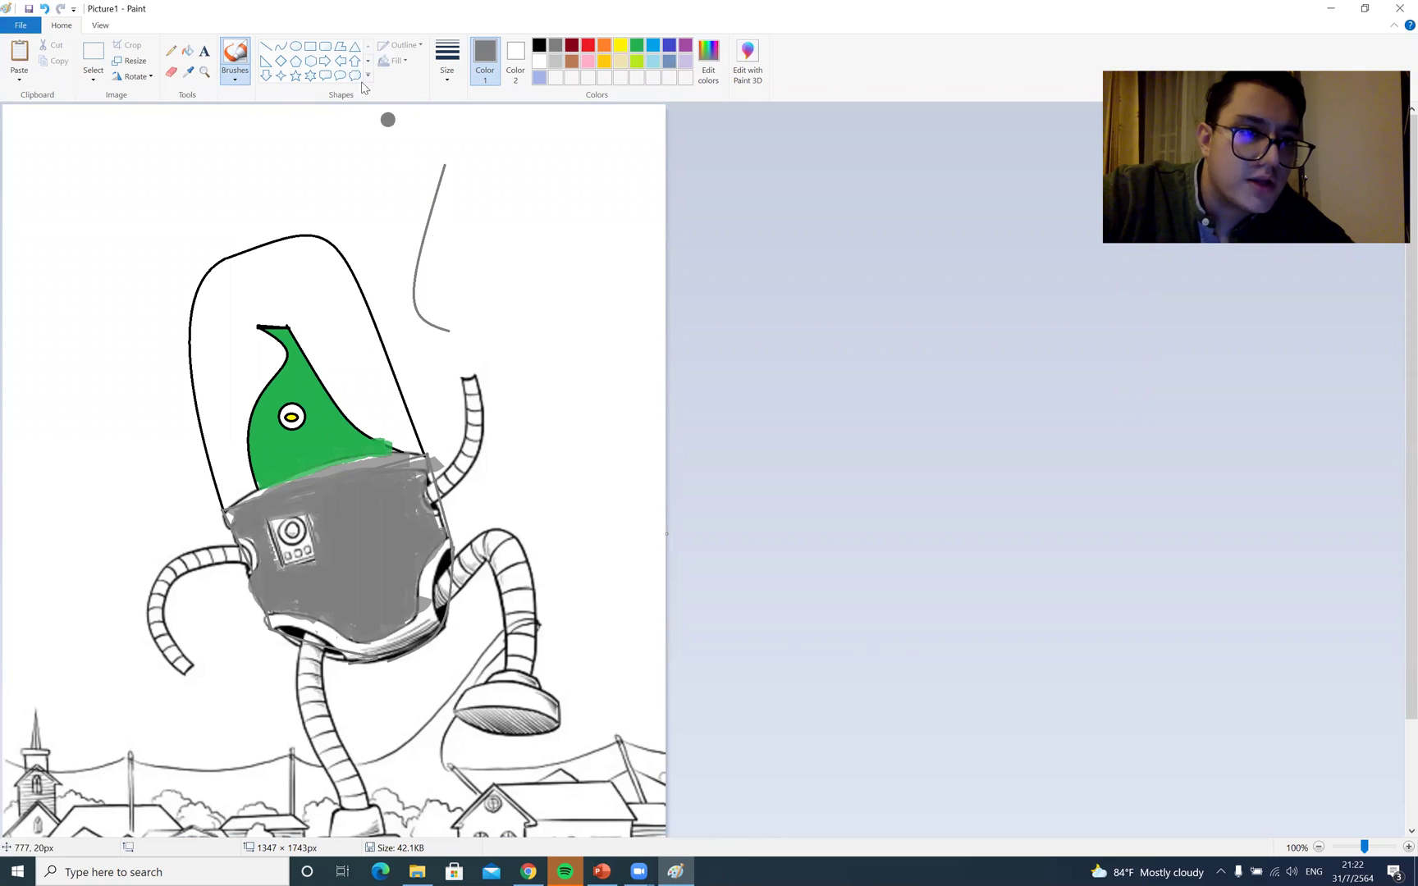
# Draw dark grey rectangles as hands at the ends of both arms, the raised arm's about 160 × 211 px
pyautogui.click(310, 46)
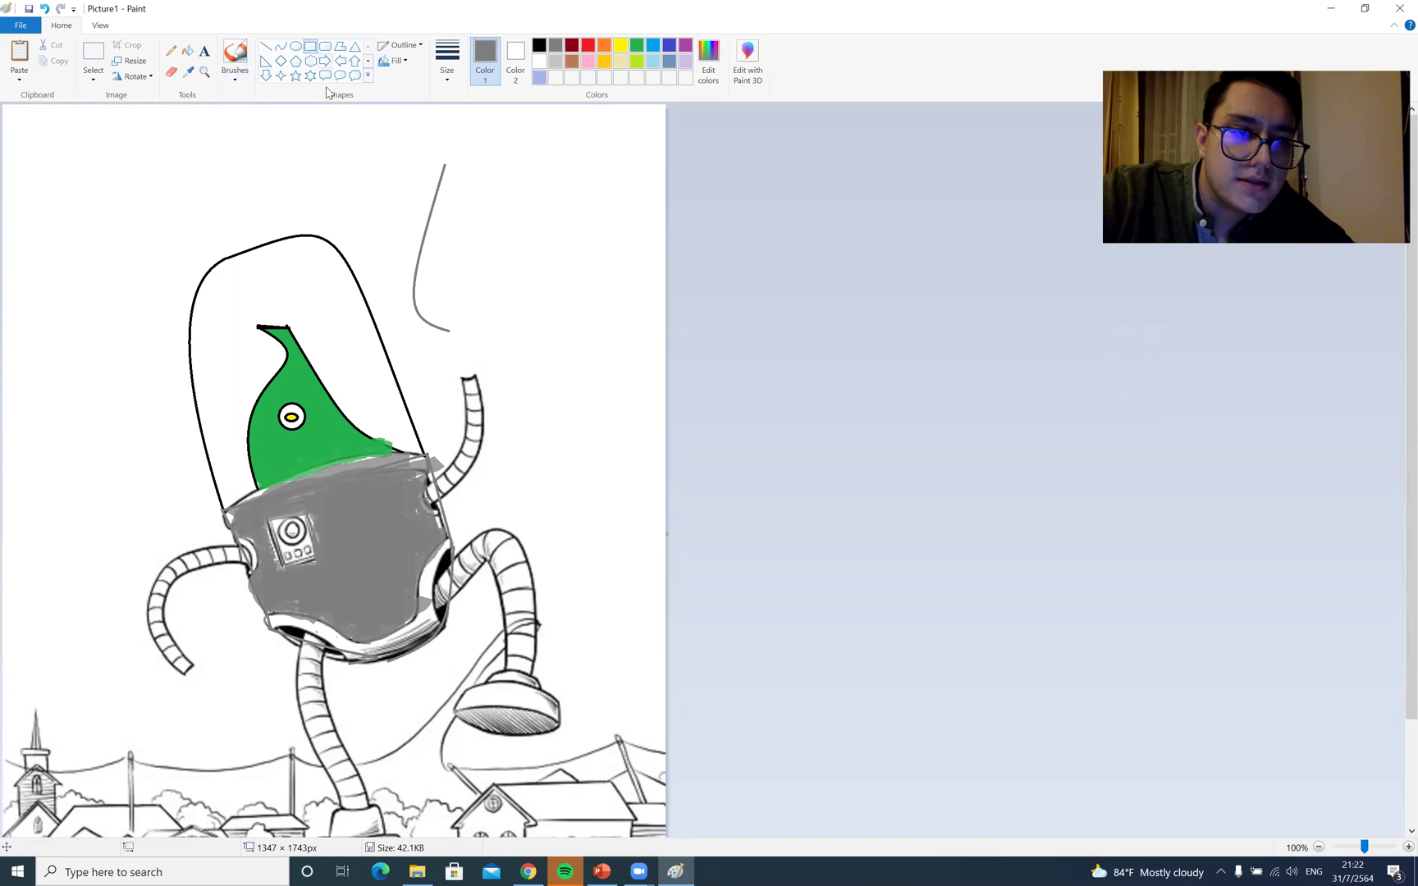
pyautogui.moveTo(191, 663)
pyautogui.mouseDown()
pyautogui.moveTo(158, 734)
pyautogui.moveTo(137, 741)
pyautogui.moveTo(242, 732)
pyautogui.moveTo(206, 711)
pyautogui.mouseUp()
pyautogui.moveTo(455, 385); pyautogui.dragTo(485, 318)
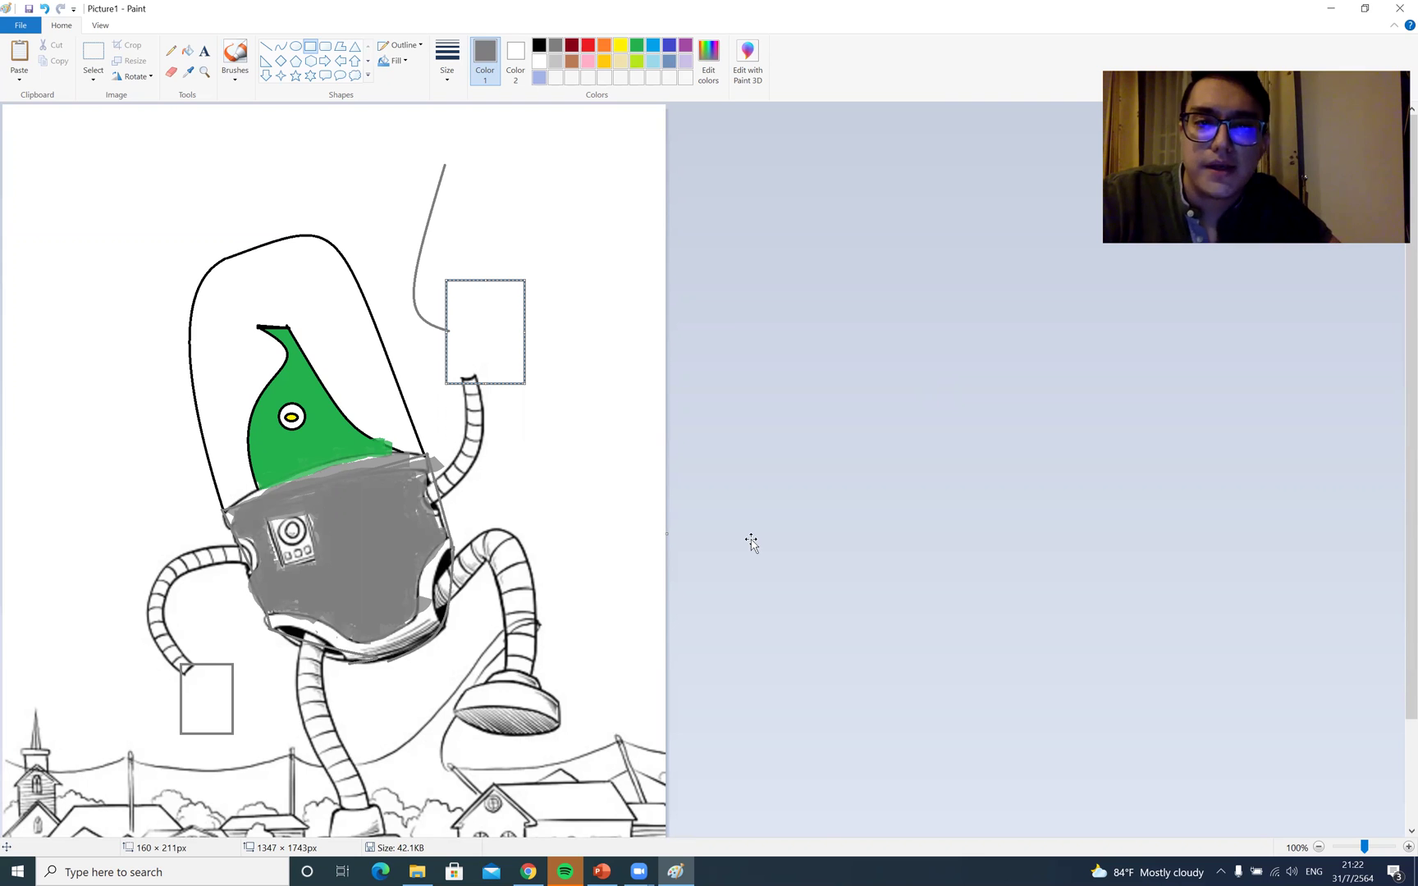
# Switch to the PowerPoint lesson showing the homework slide with the original robot picture
pyautogui.hotkey('alt', 'Tab')
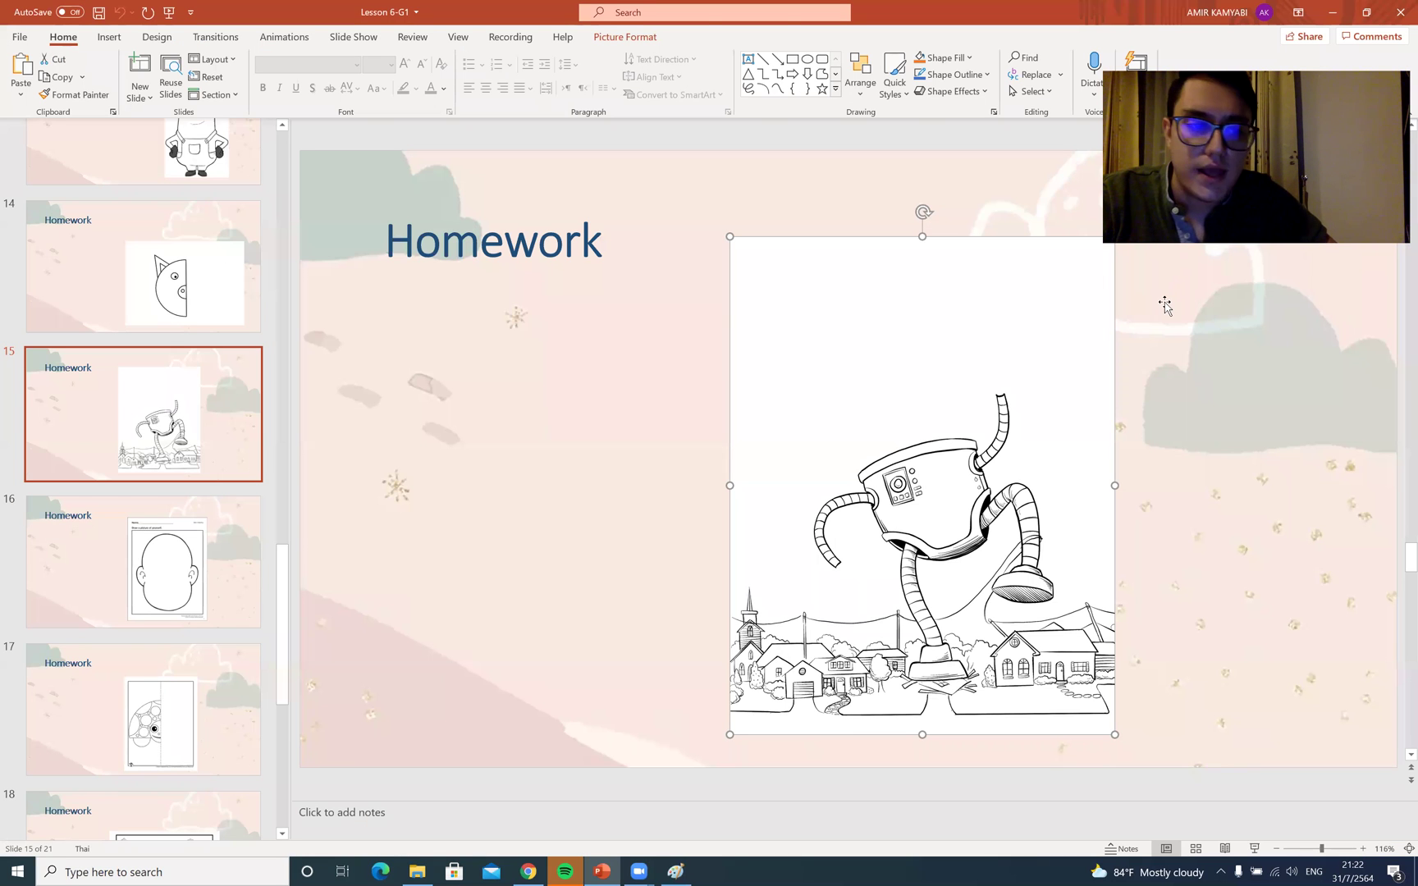